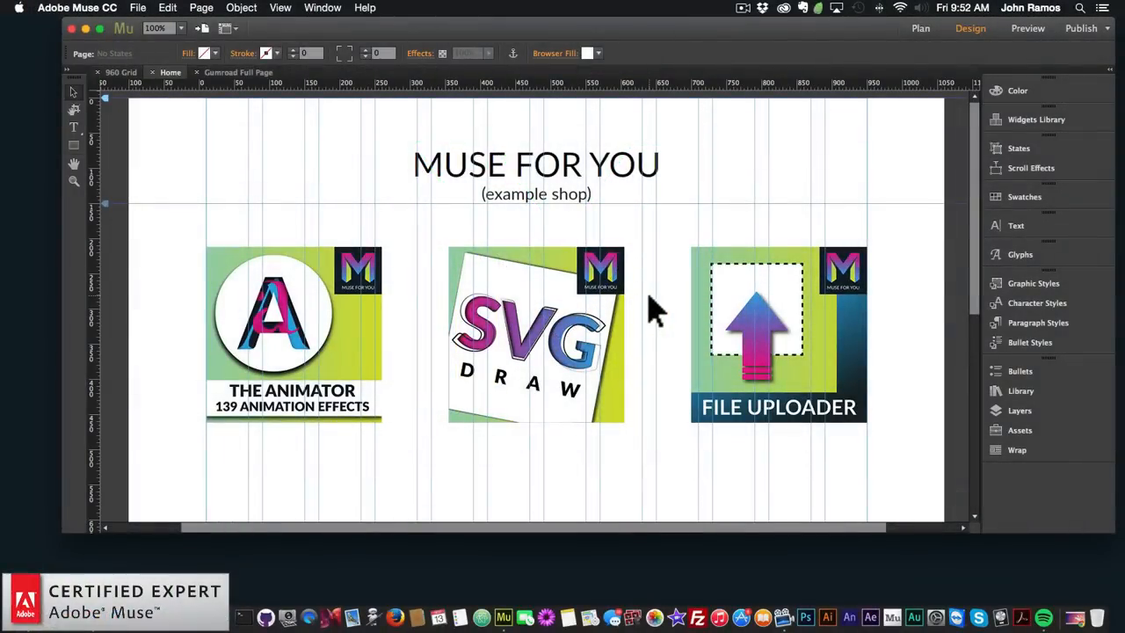
Preview the Home page in the browser and look over the example shop's product images
click(141, 8)
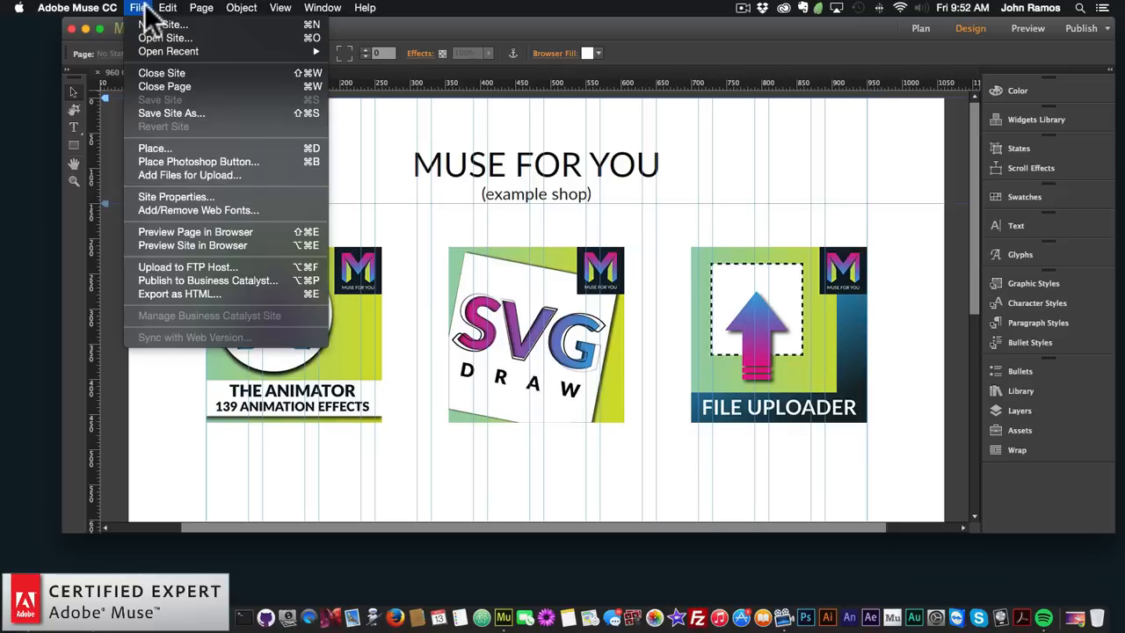
click(231, 233)
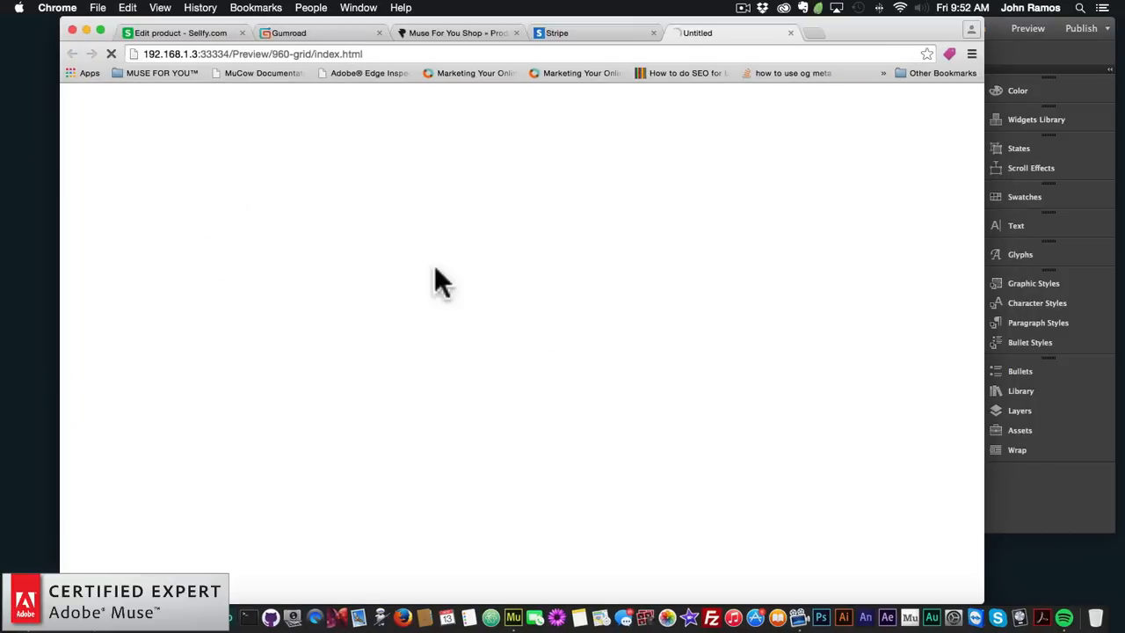
scroll(391, 301, down, 3)
scroll(389, 302, down, 2)
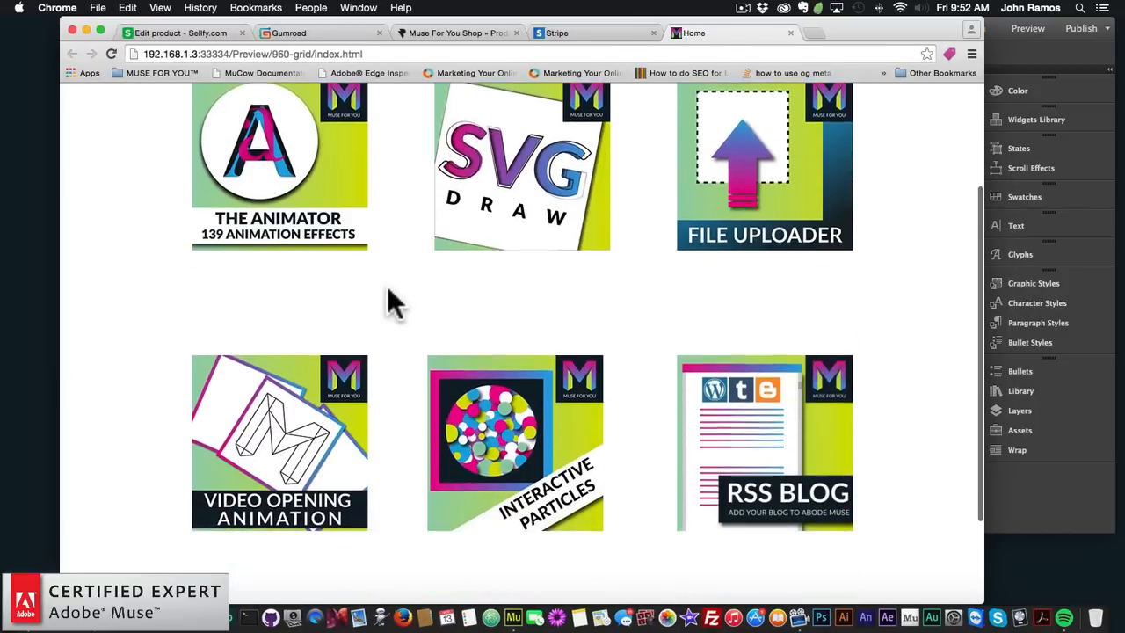
scroll(432, 296, up, 5)
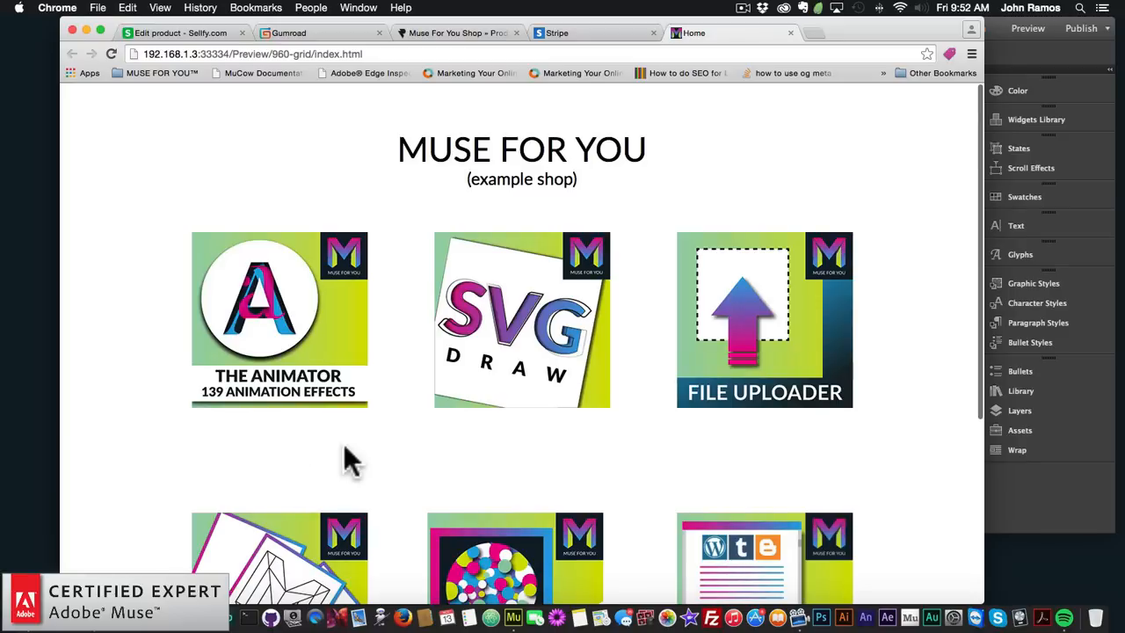
Return to Adobe Muse and insert a PayPal social widget below The Animator product image
click(1010, 506)
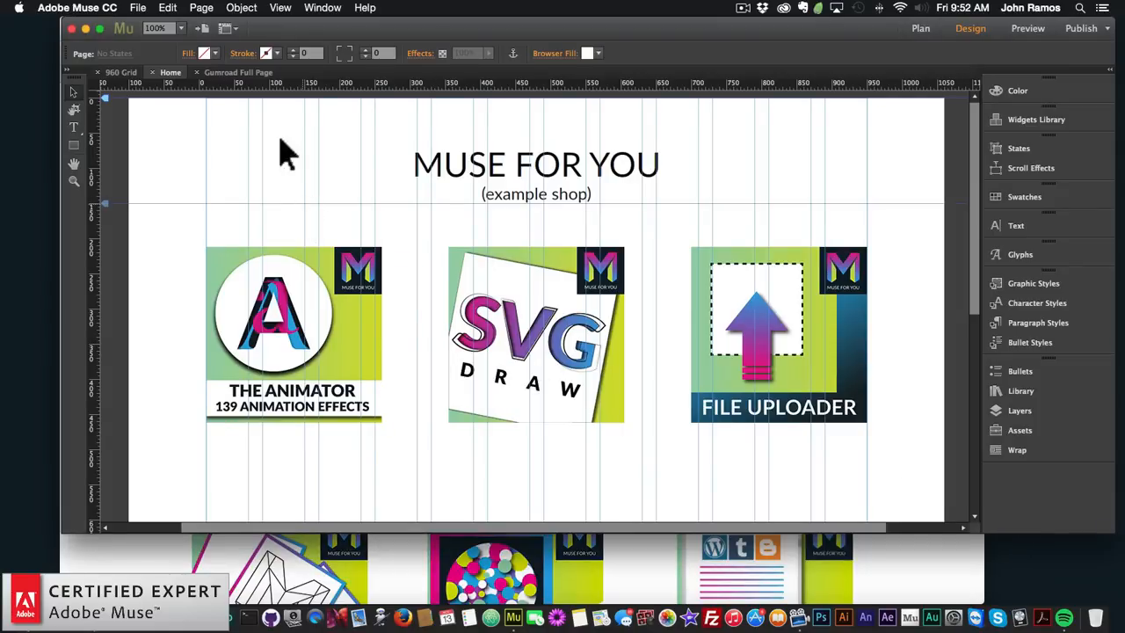
click(244, 9)
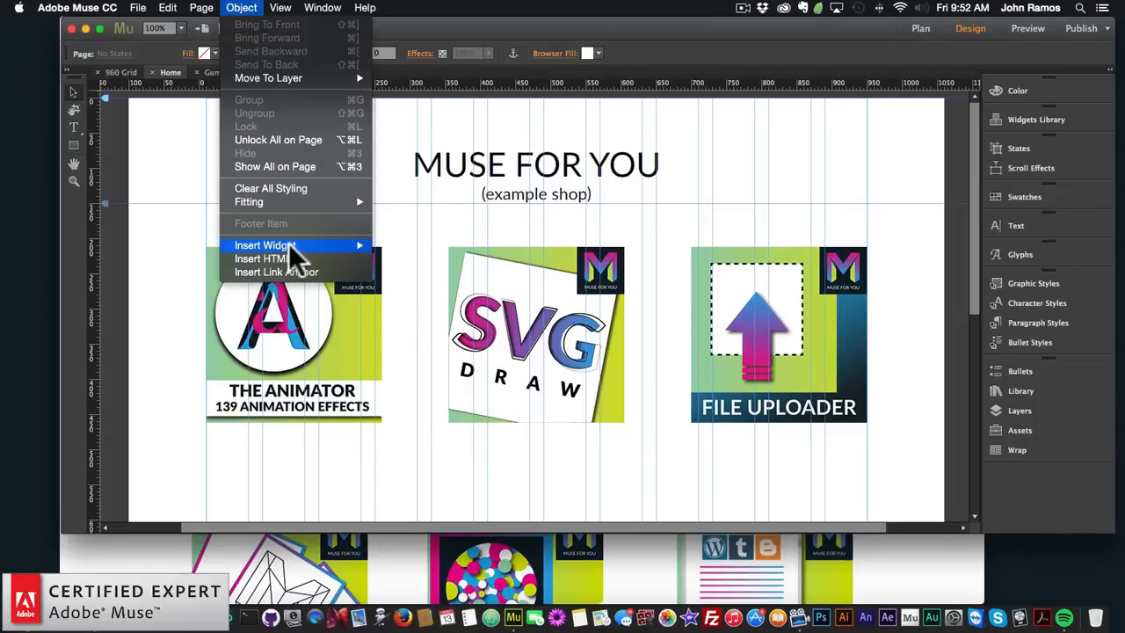
mouse_move(294, 249)
mouse_move(402, 323)
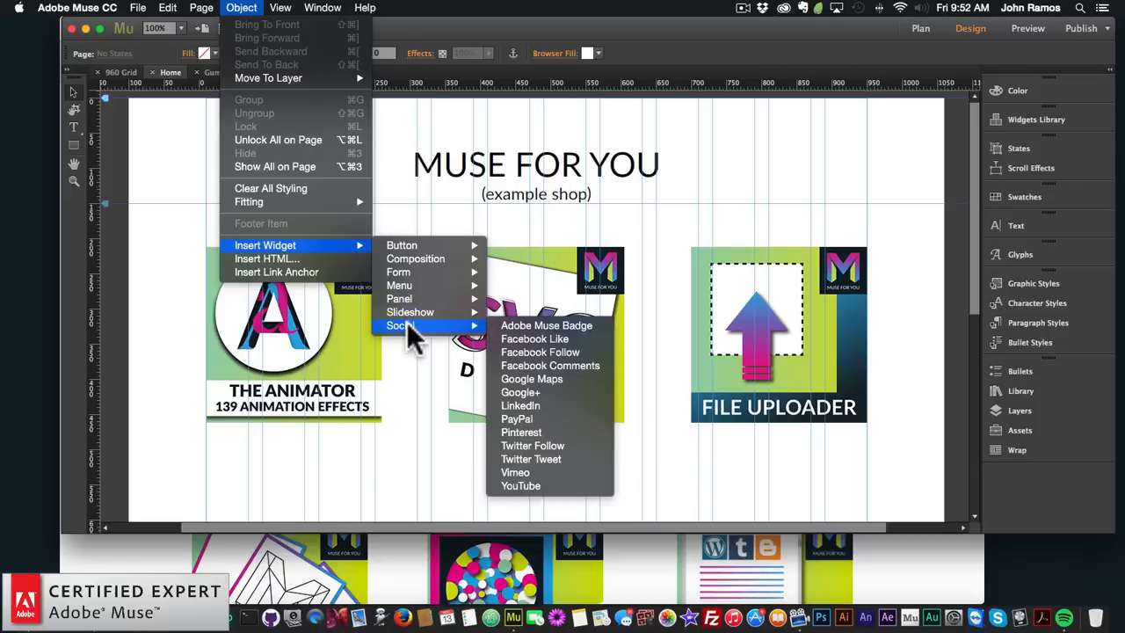
click(518, 420)
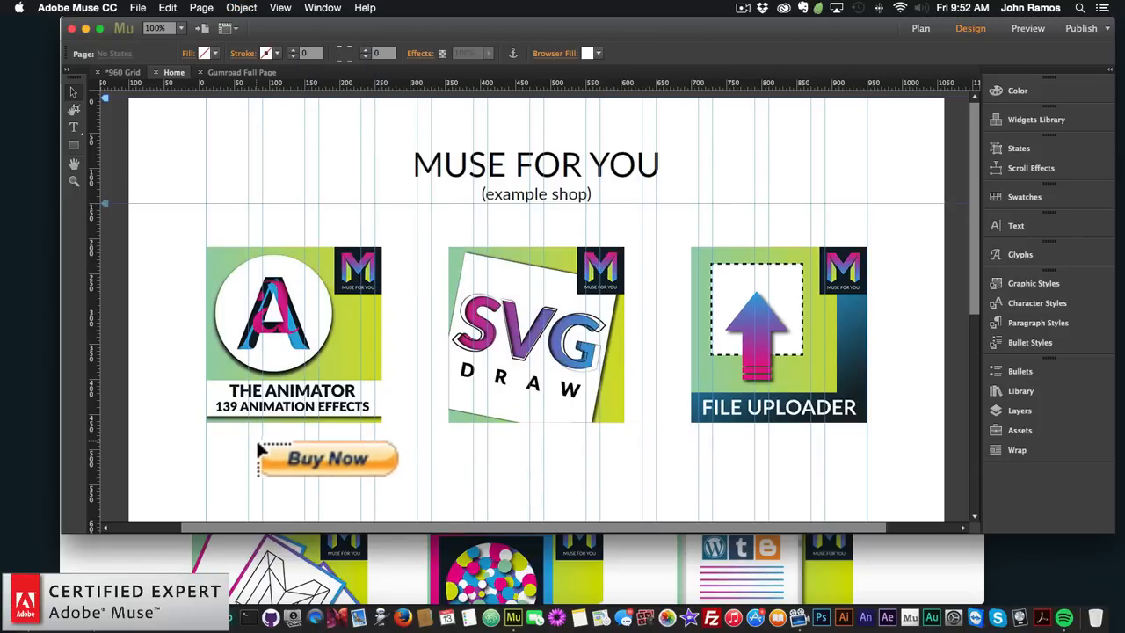
click(259, 448)
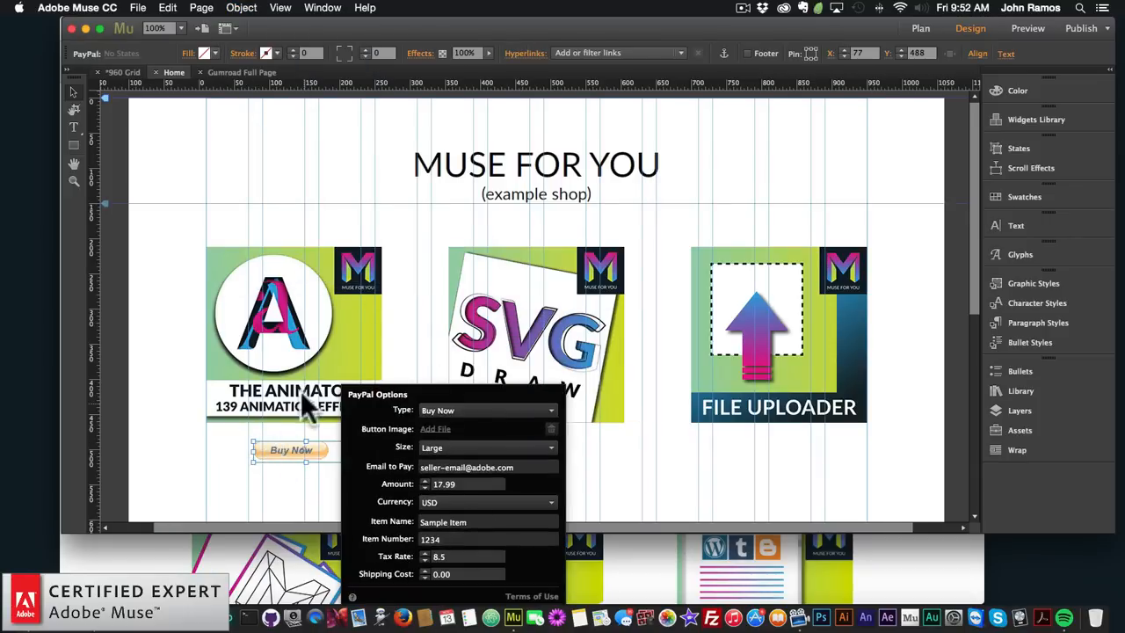
click(312, 469)
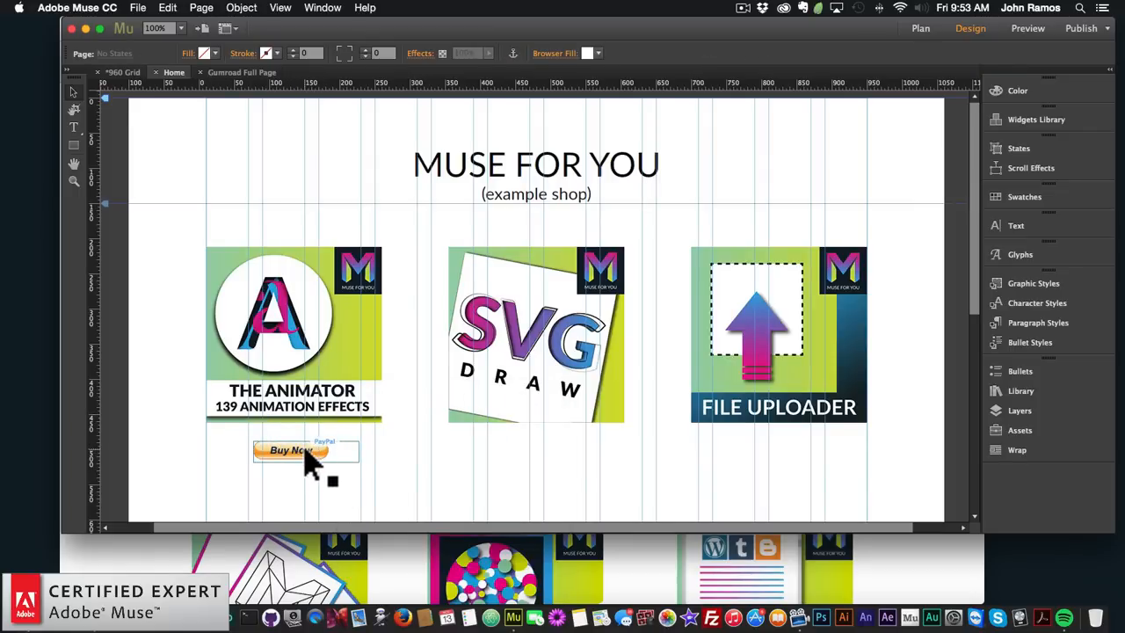
Center-align the content of the Buy Now widget and move it beneath The Animator image to about X 60, Y 482
click(305, 455)
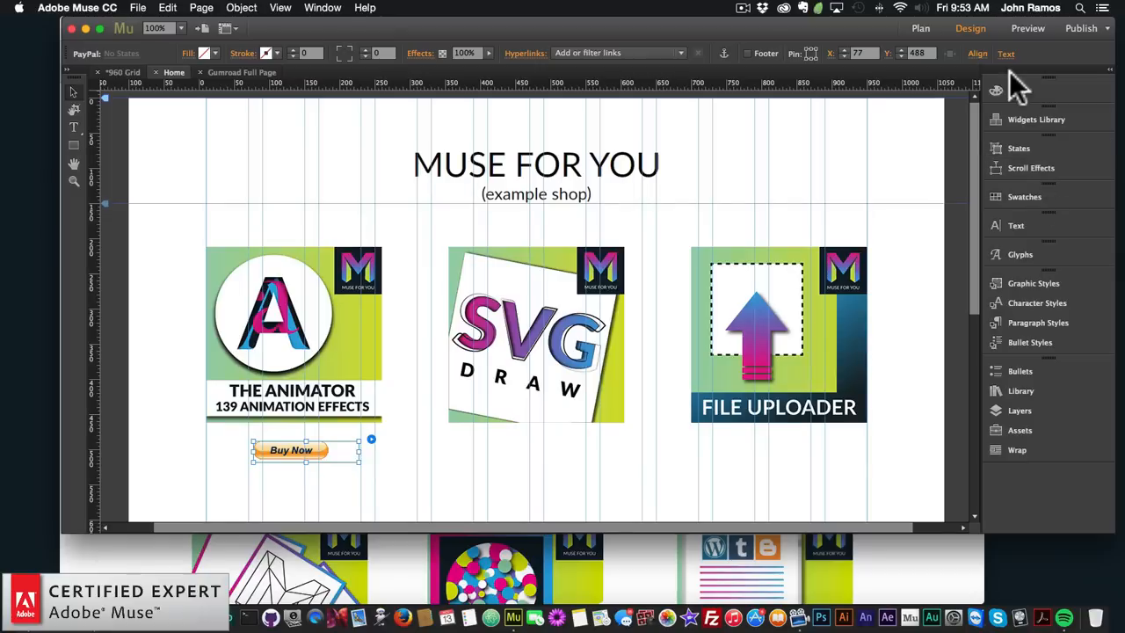
click(1005, 54)
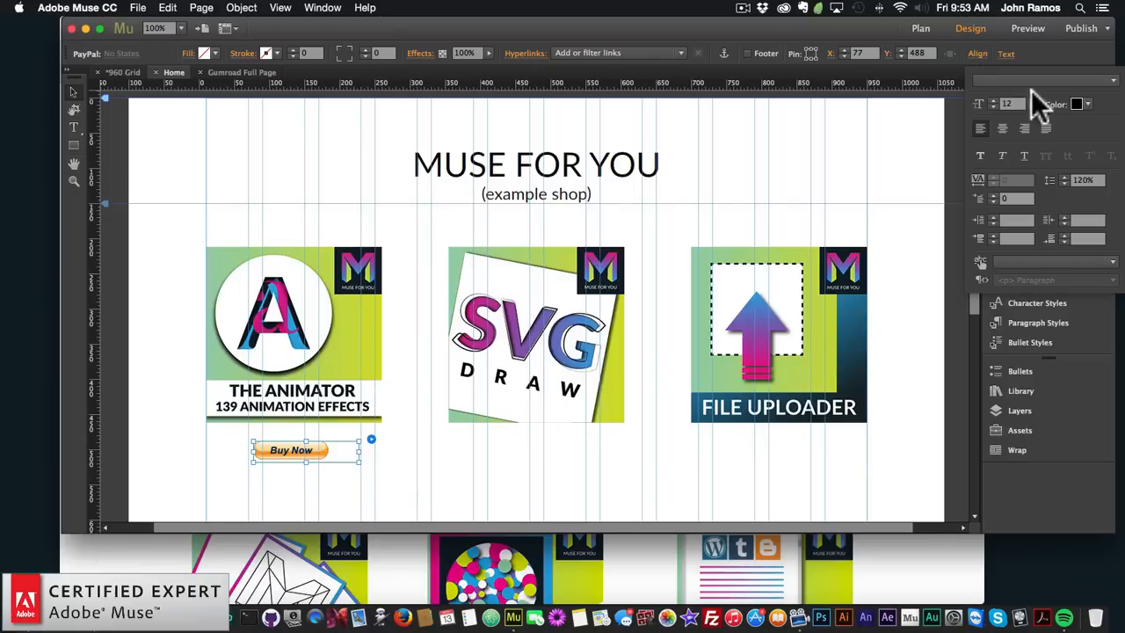
click(1001, 126)
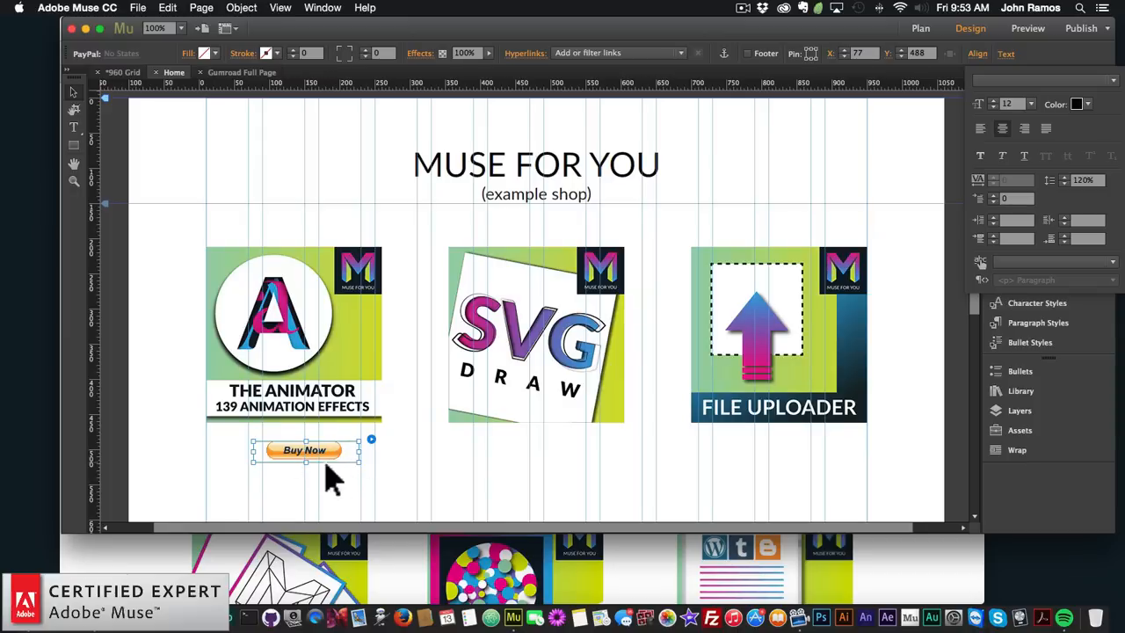
click(298, 446)
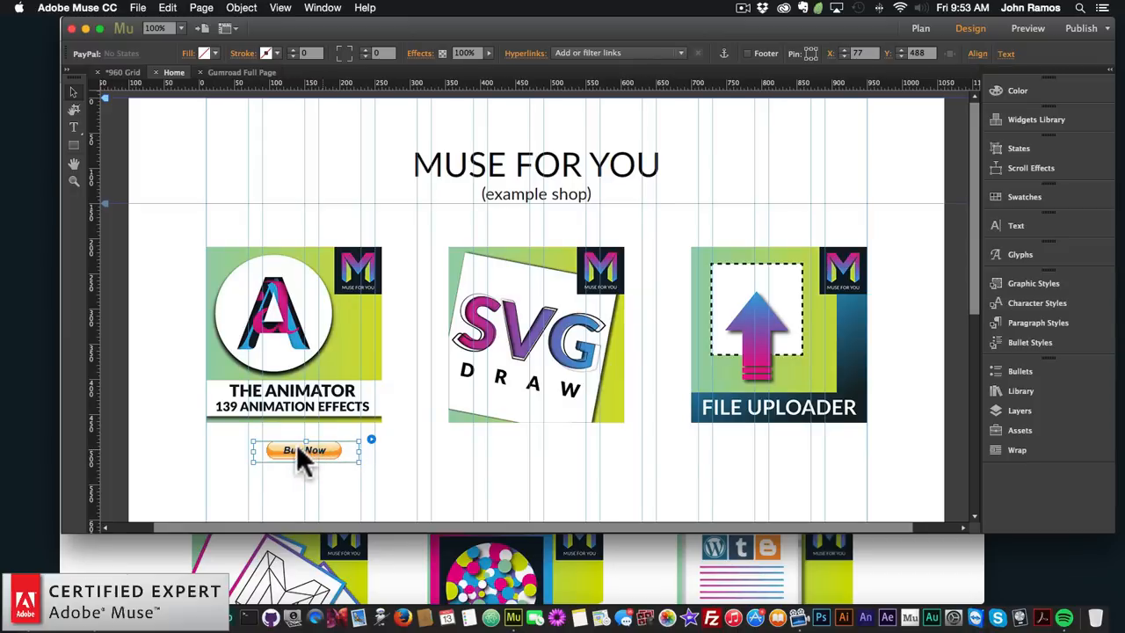
mouse_move(292, 445)
mouse_down()
mouse_move(283, 452)
mouse_move(302, 452)
mouse_up()
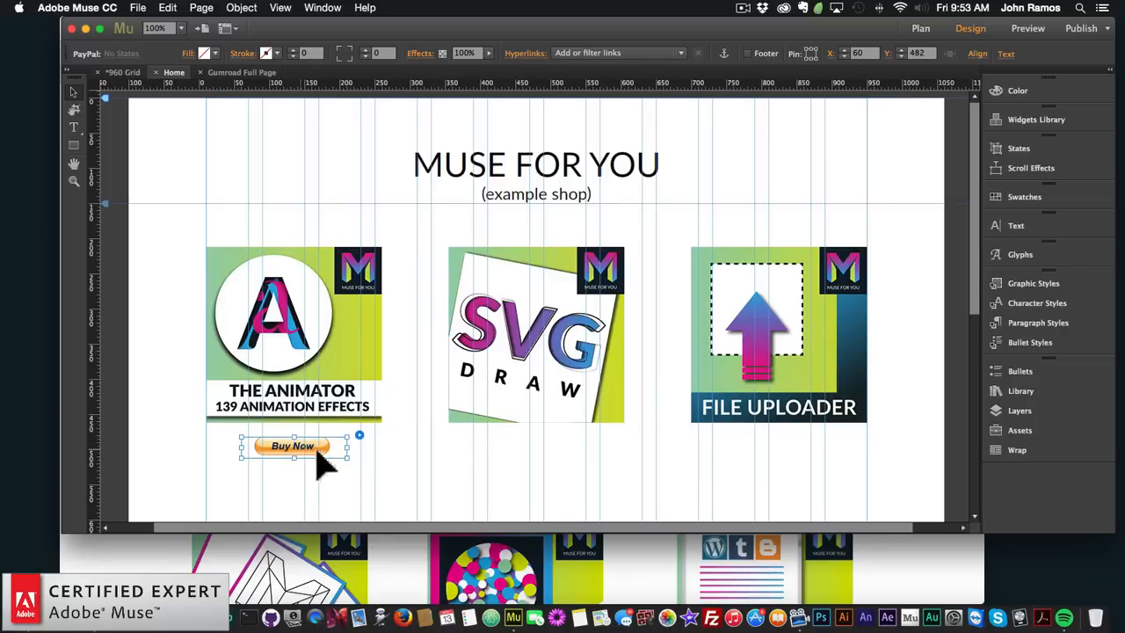
click(327, 475)
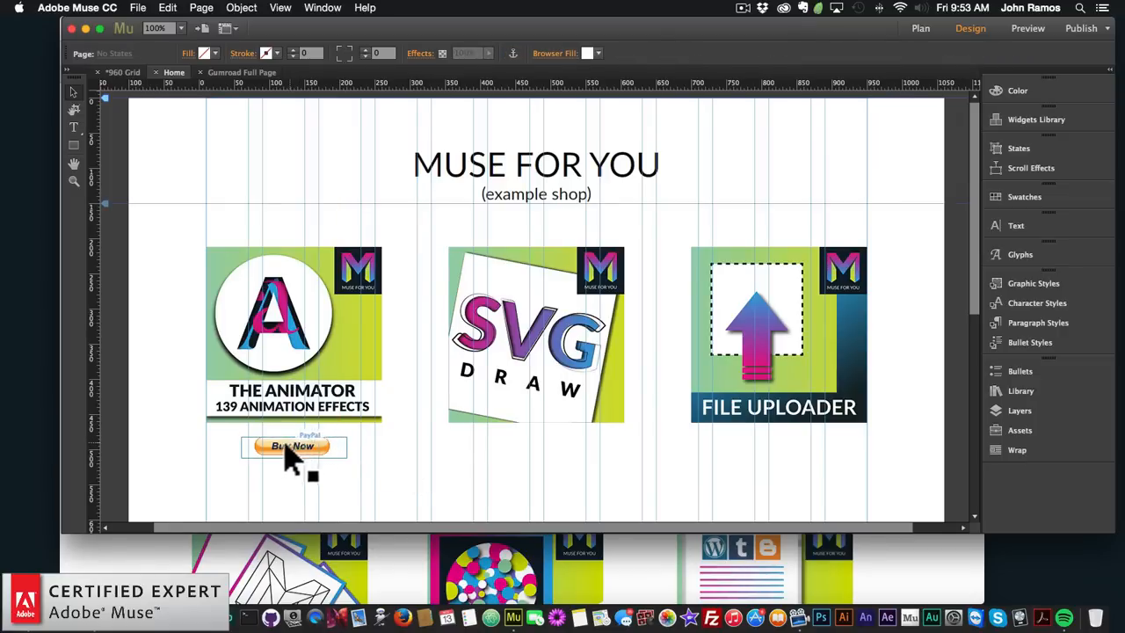
Open the PayPal options of the Buy Now widget and choose the type Buy Now and the size Large
click(308, 449)
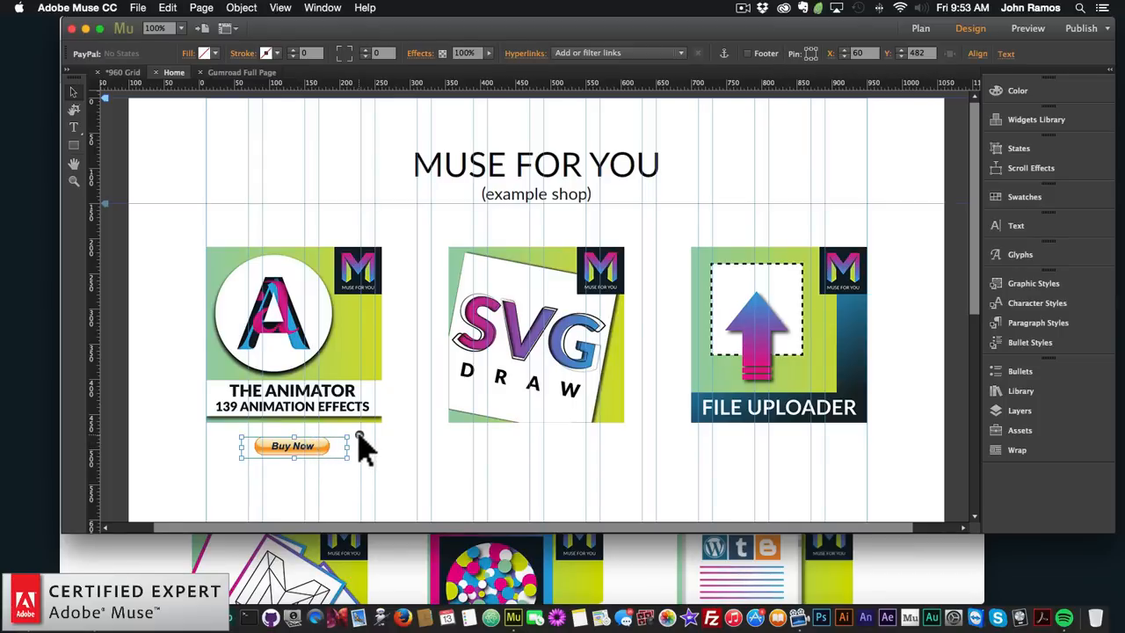
click(359, 435)
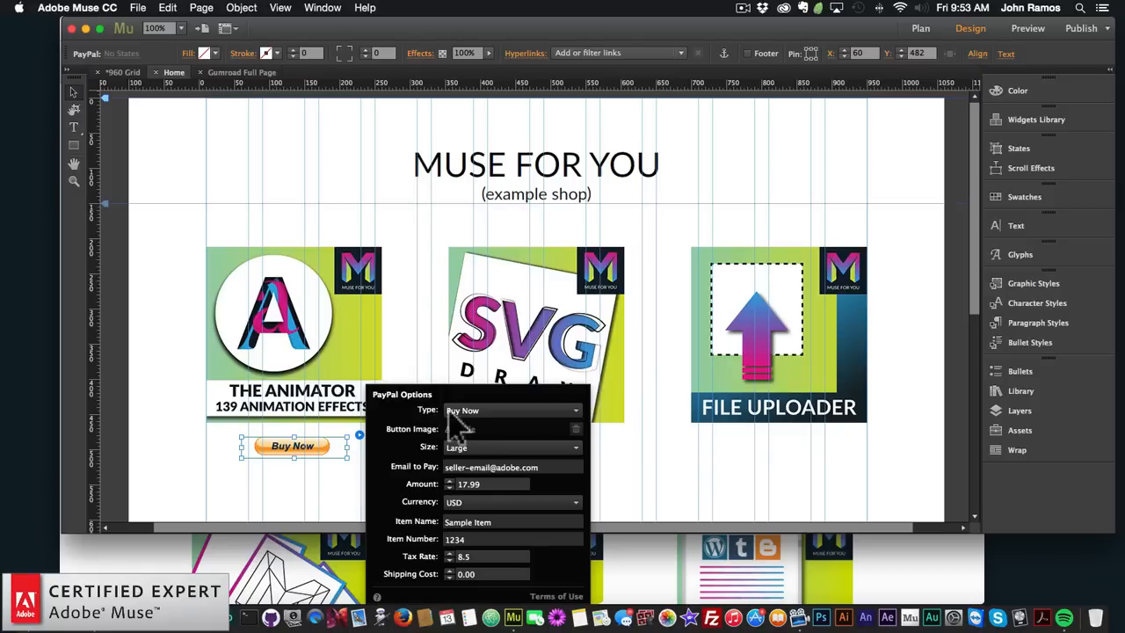
click(471, 414)
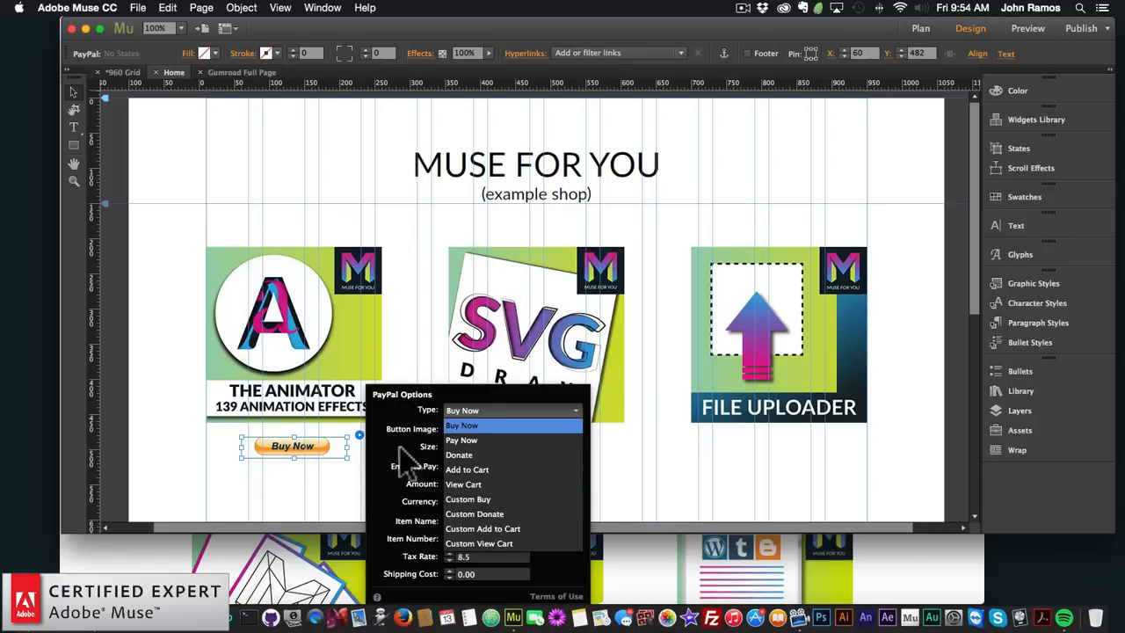
click(464, 424)
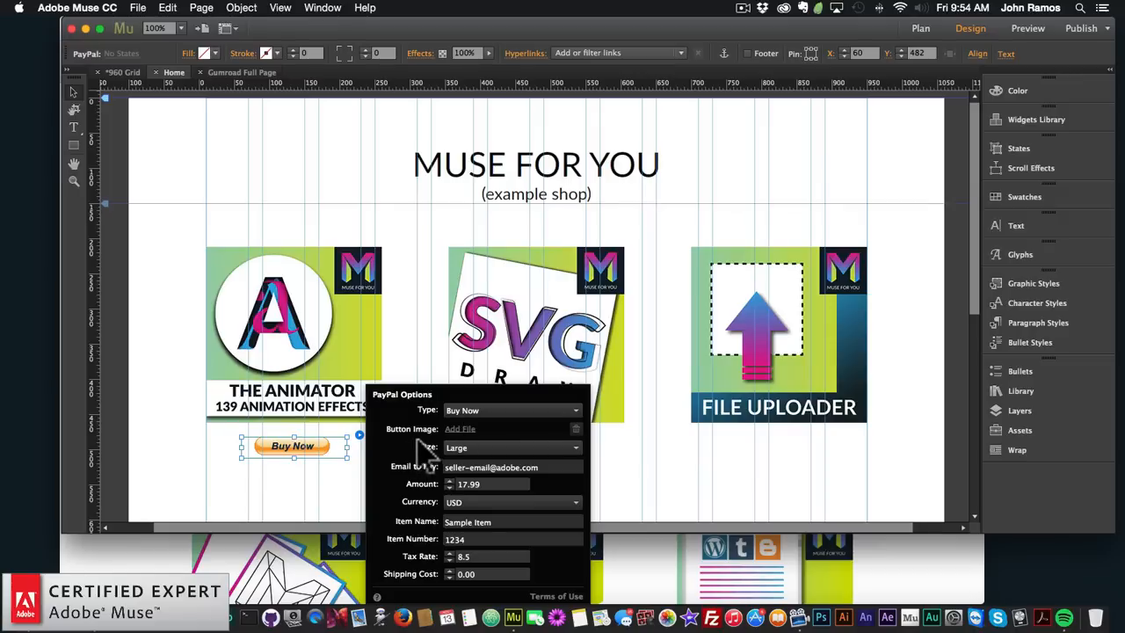
click(468, 446)
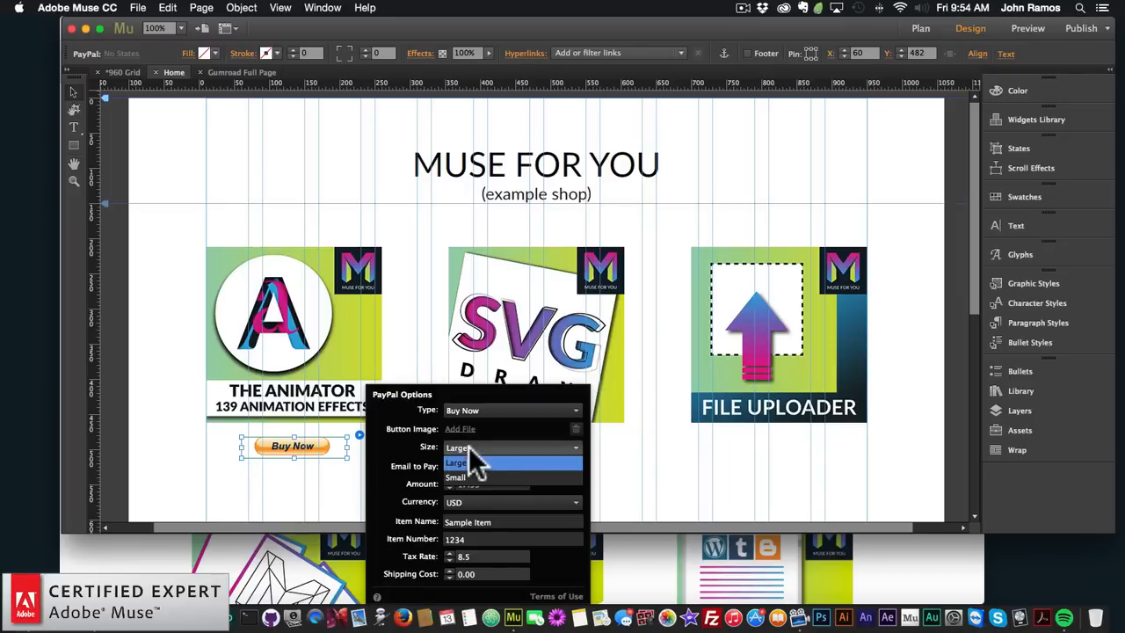
click(464, 450)
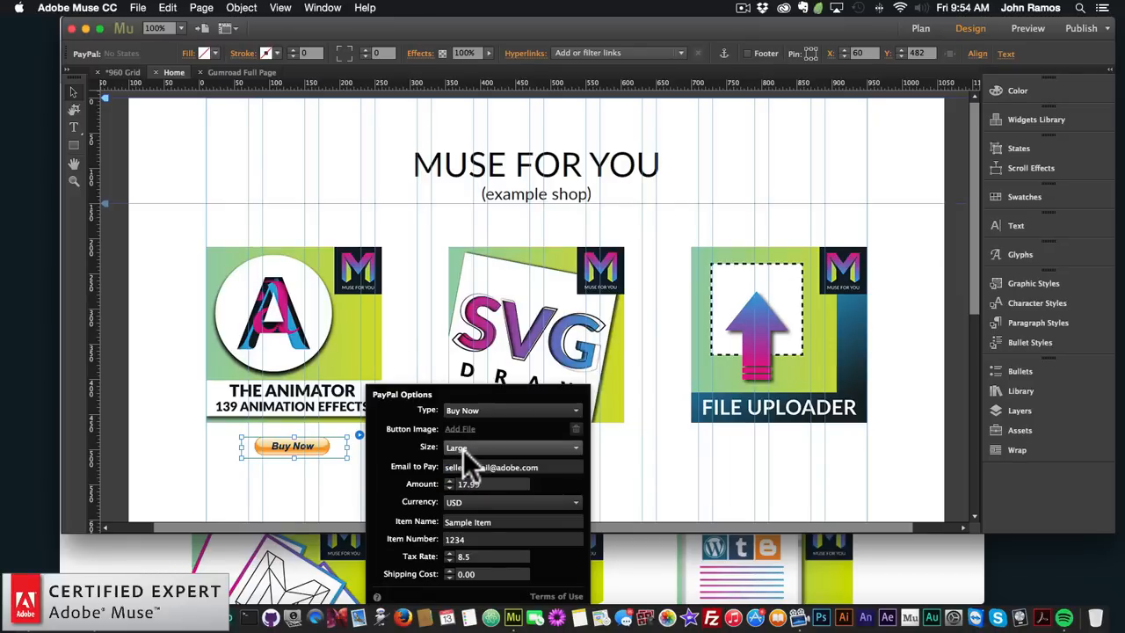
Set the PayPal button's amount to 12.00
click(537, 465)
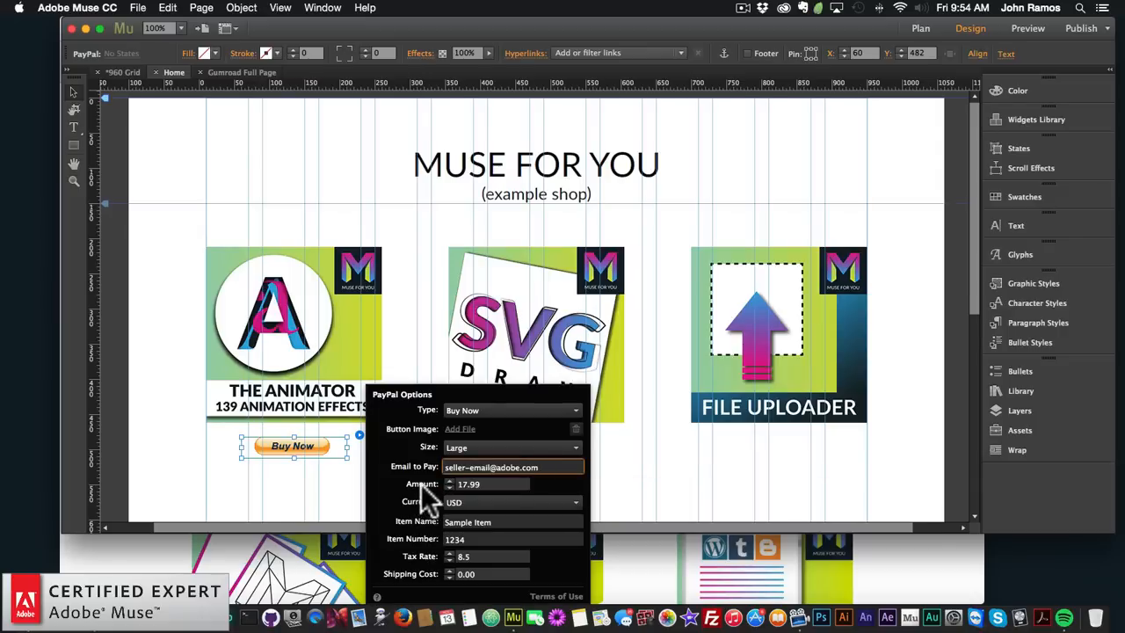
key(Tab)
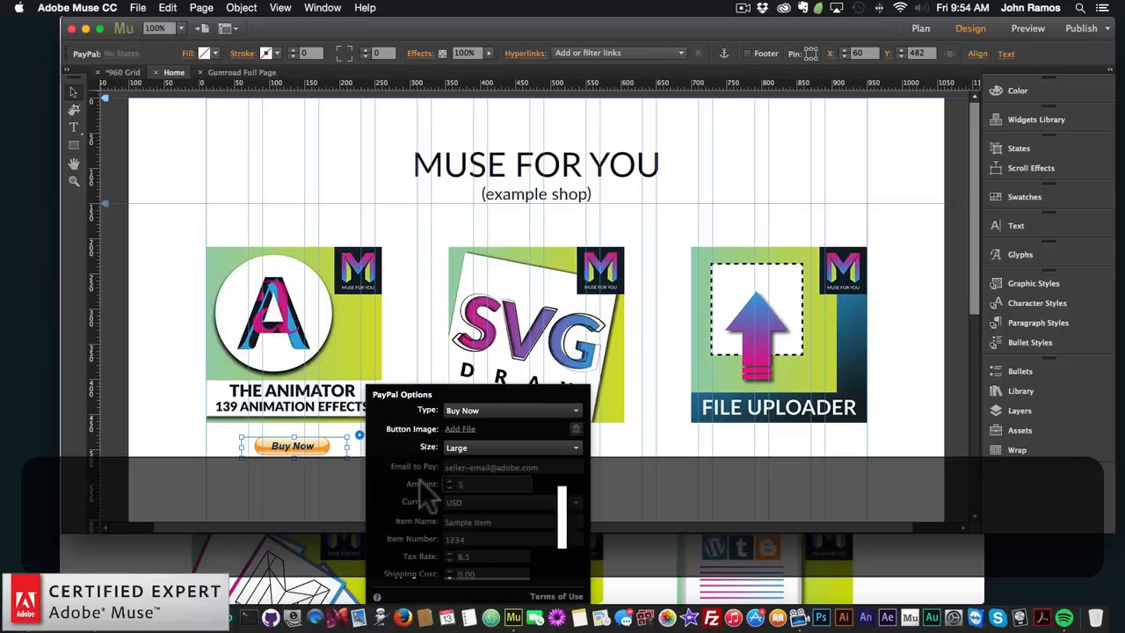
text(12.0)
key(Return)
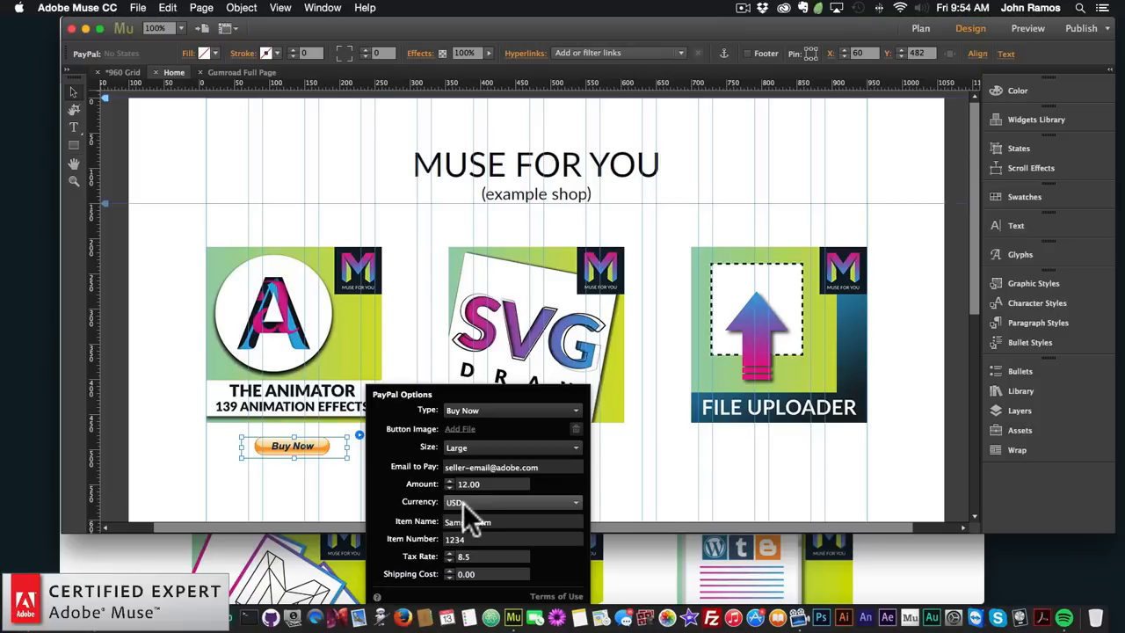
Set the item name of the PayPal button to The Animator Widget
drag(499, 521, 424, 523)
text(1)
key(Return)
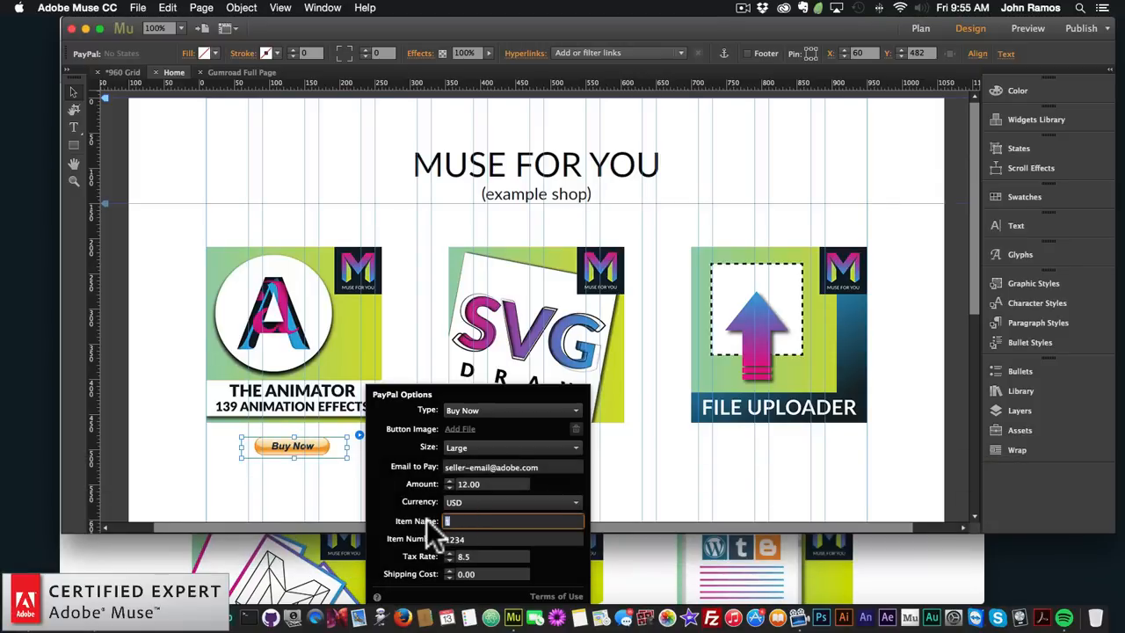
text(The )
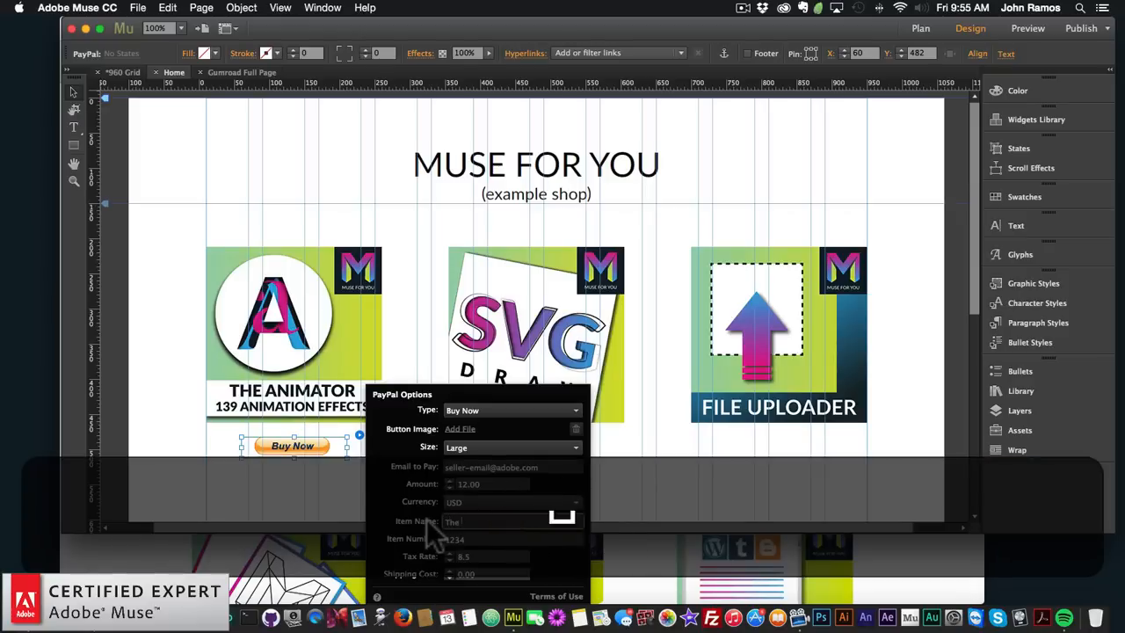
text(Animato)
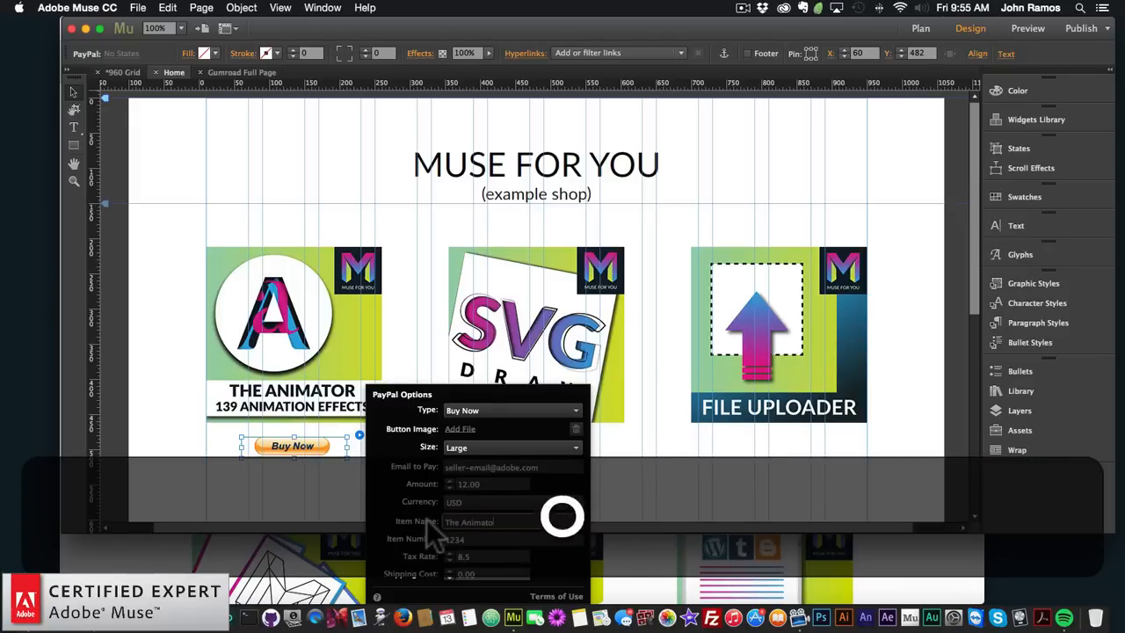
text(r Widget)
key(Return)
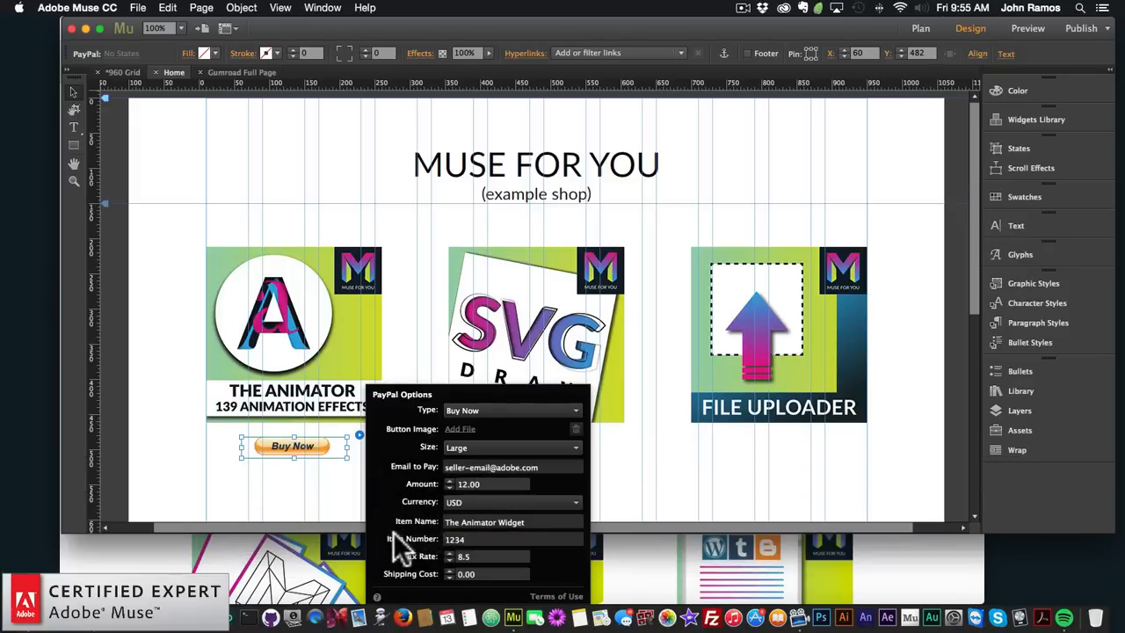
Set the PayPal button's item number to 1 and close its options
drag(472, 540, 386, 528)
text(1)
drag(485, 557, 464, 542)
click(458, 576)
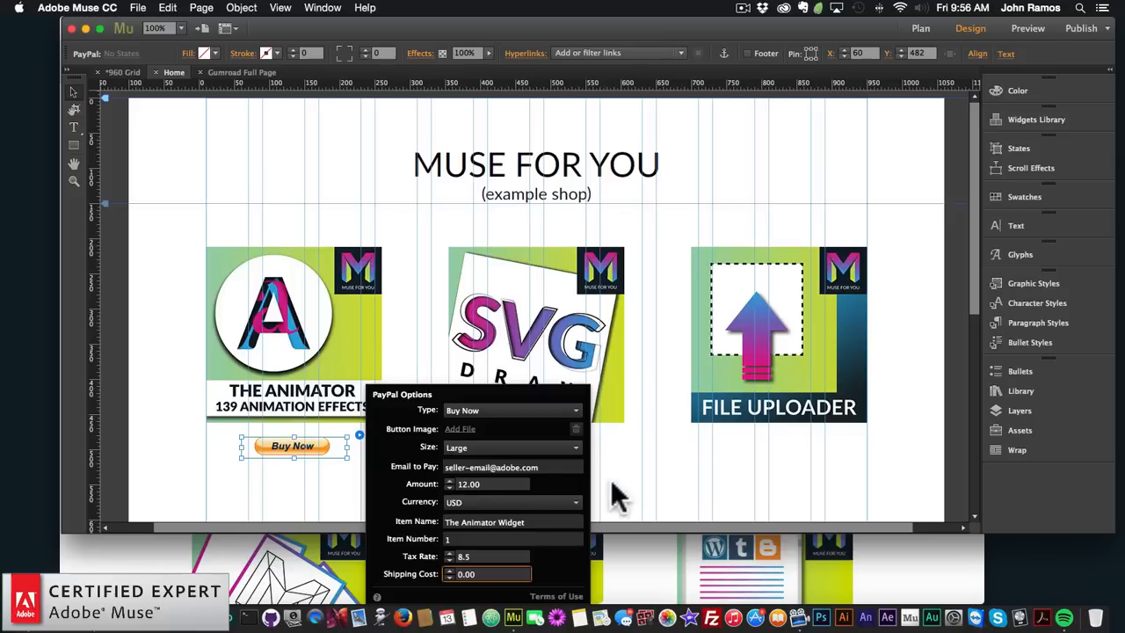
click(642, 470)
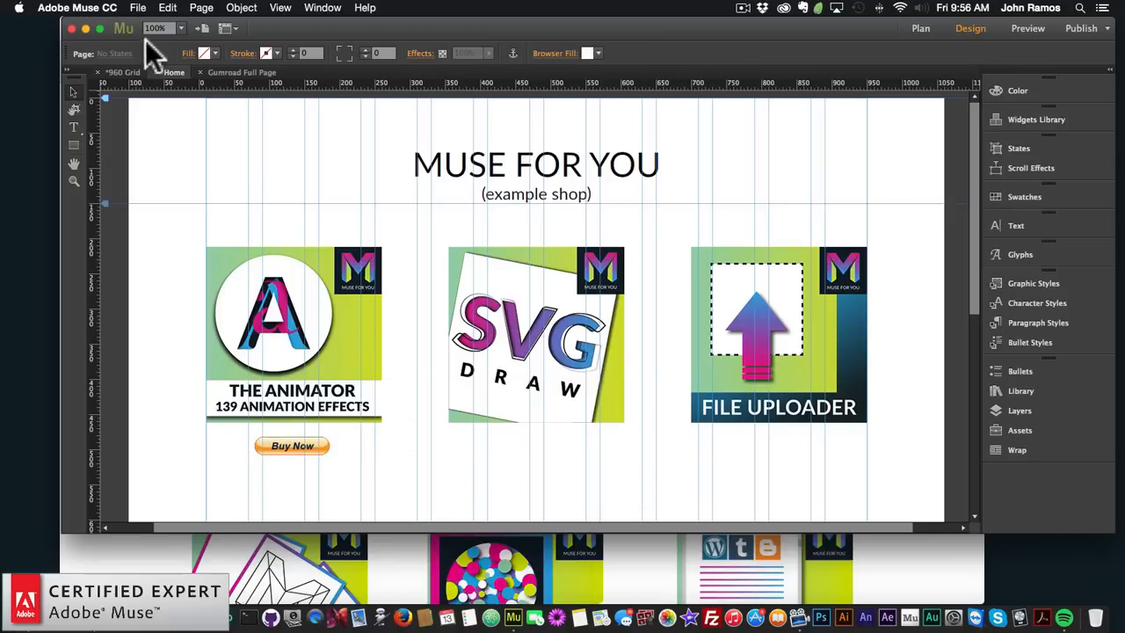
Preview the page in the browser and check the order summary and payee on the Buy Now button's PayPal checkout page
click(138, 8)
click(207, 232)
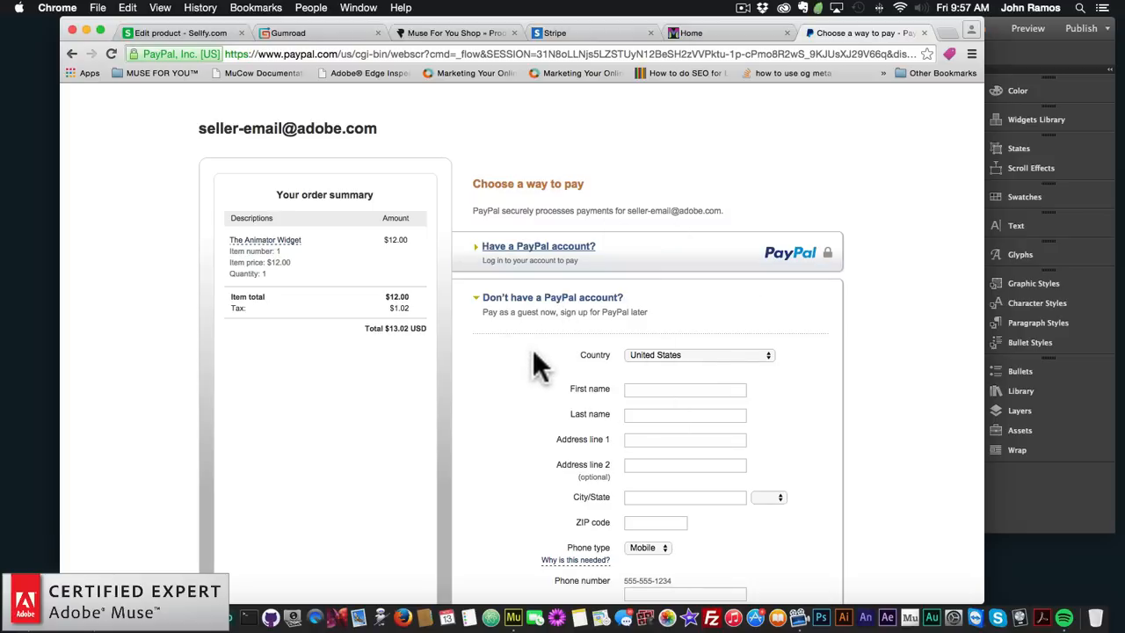
drag(199, 128, 378, 124)
click(379, 124)
Look over the example shop page in Adobe Muse and open sellfy.com in a new Chrome tab
click(1033, 502)
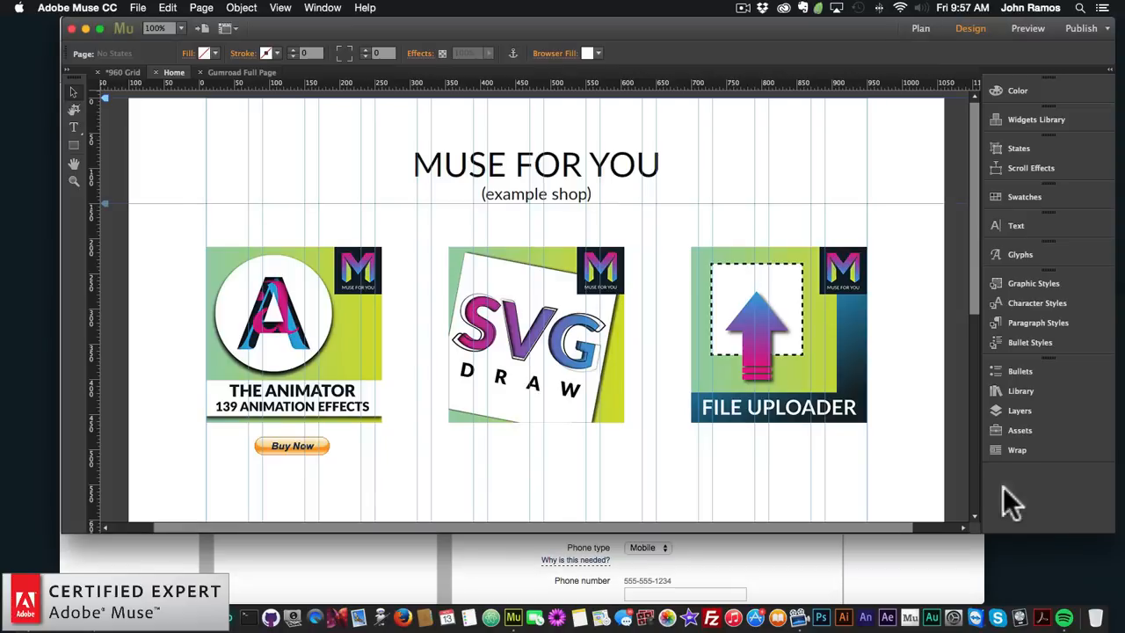
click(113, 618)
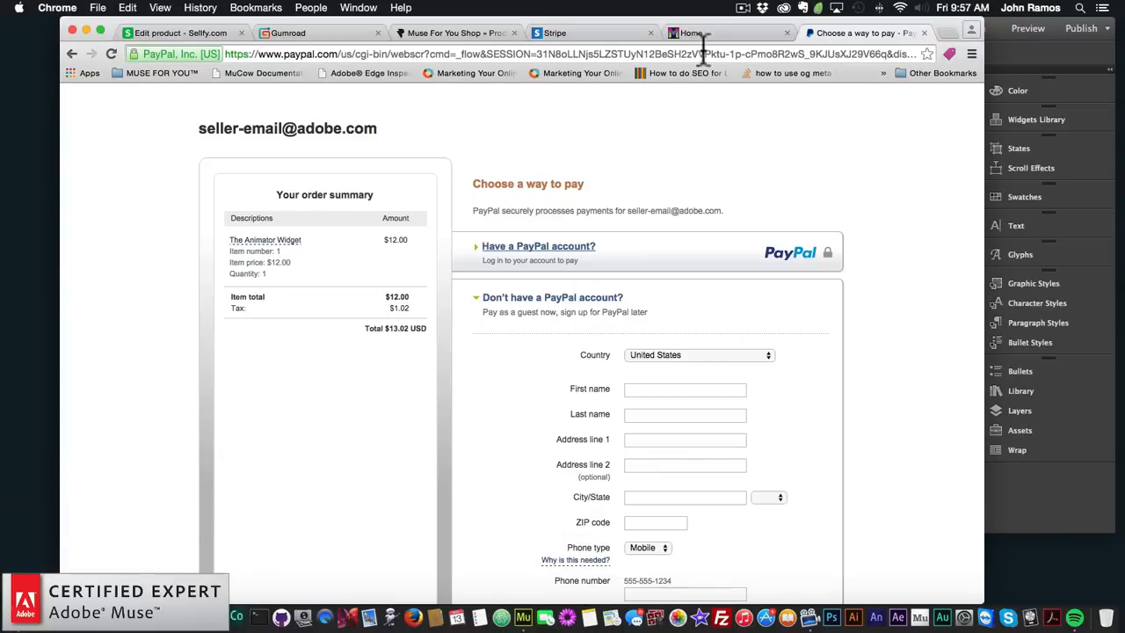
key(super+t)
text(sellfy.com)
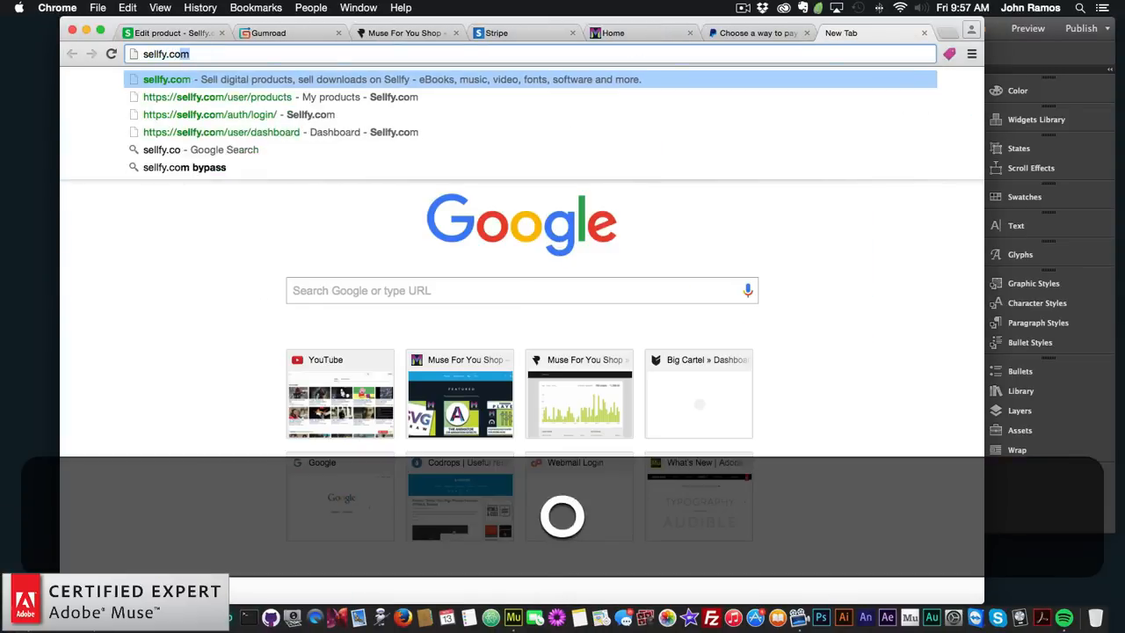
key(Return)
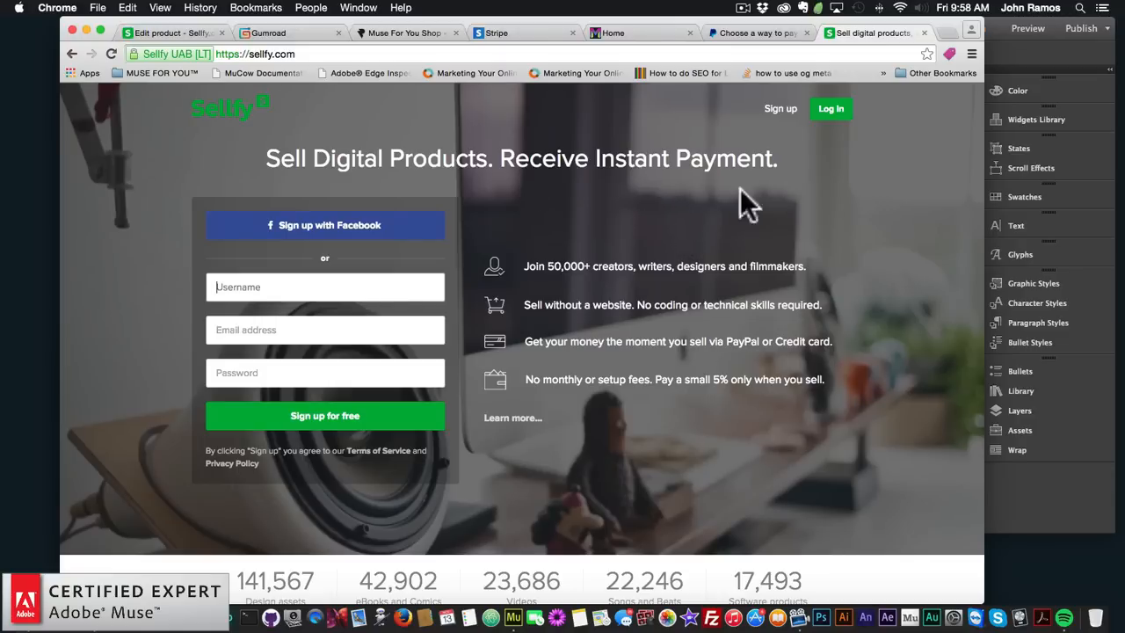
Copy the embed code of the Sellfy buy now button for the SVG Draw Widget product and switch to Adobe Muse
click(169, 34)
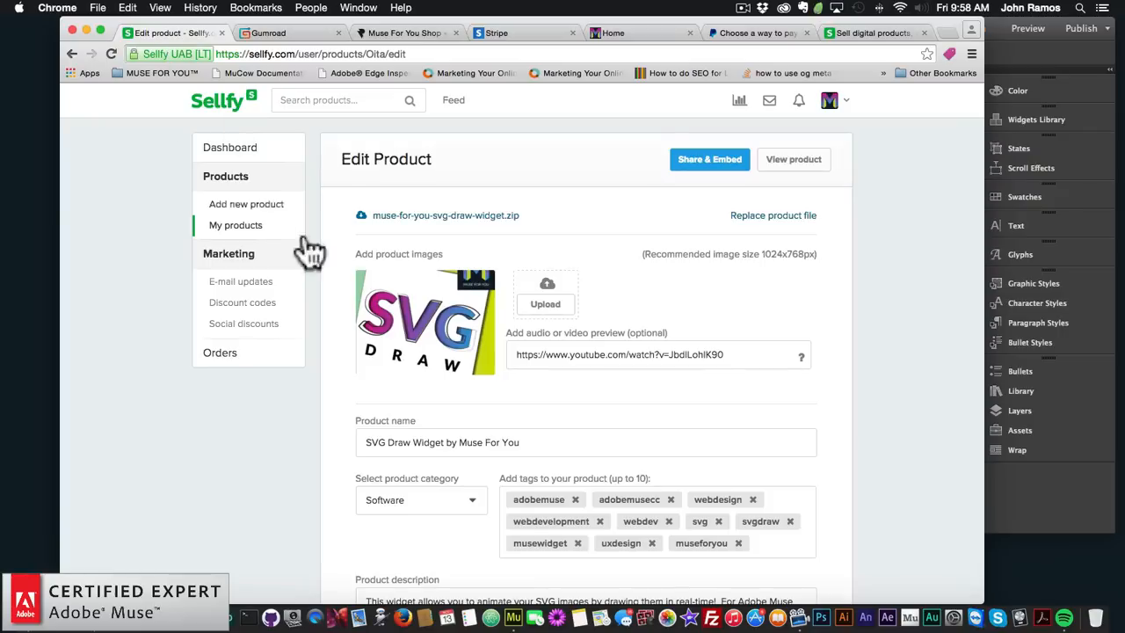
click(238, 226)
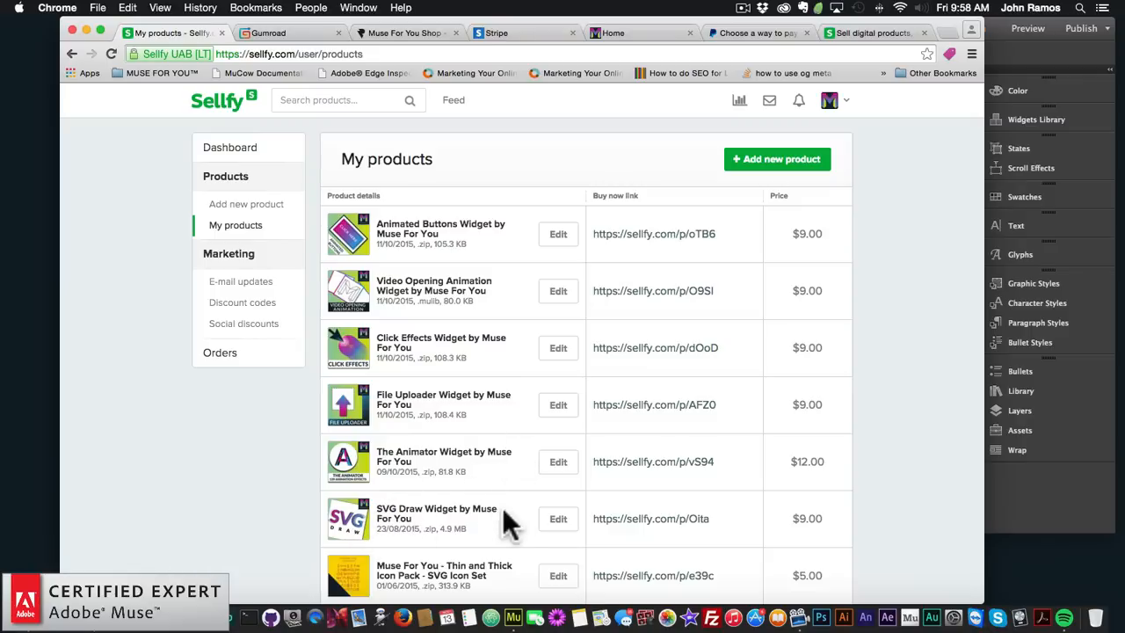
click(558, 518)
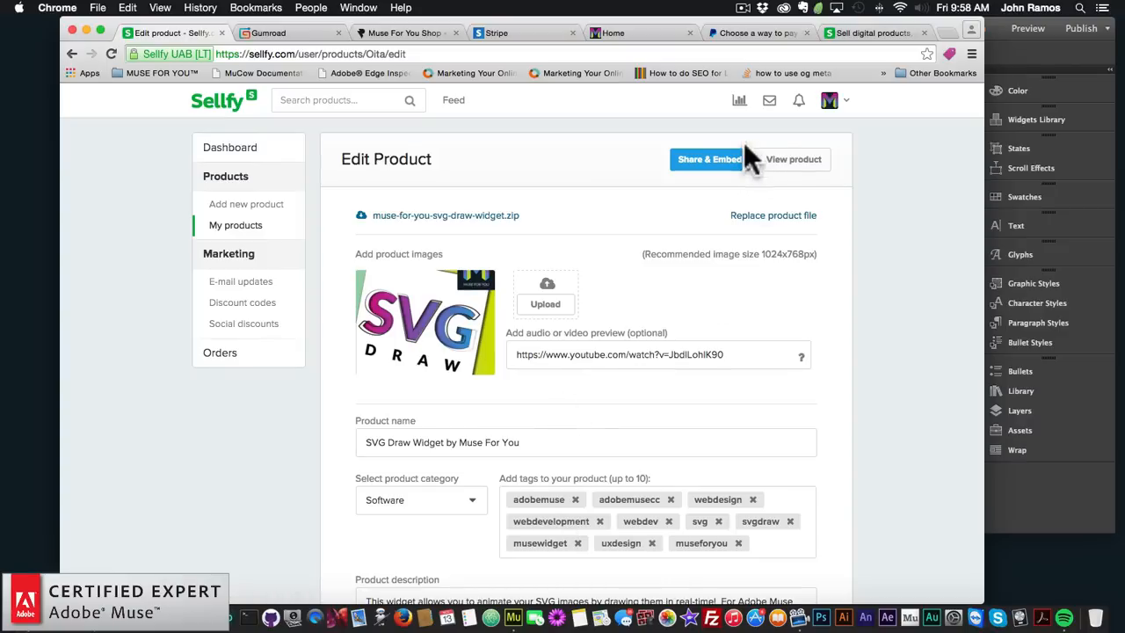
click(703, 163)
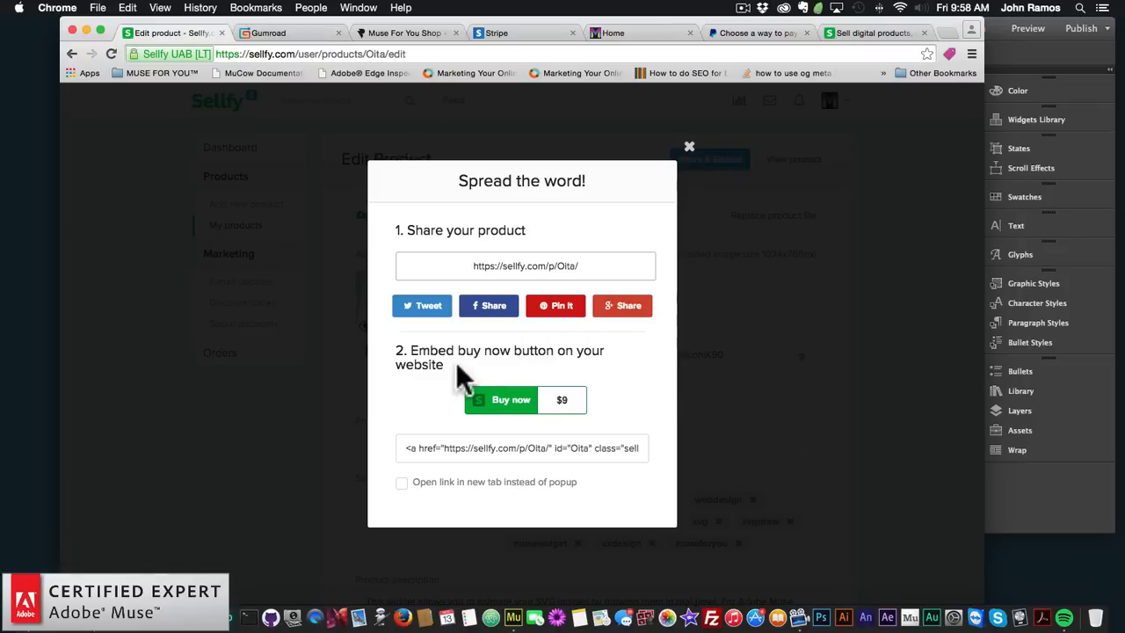
drag(408, 448, 667, 449)
key(super+c)
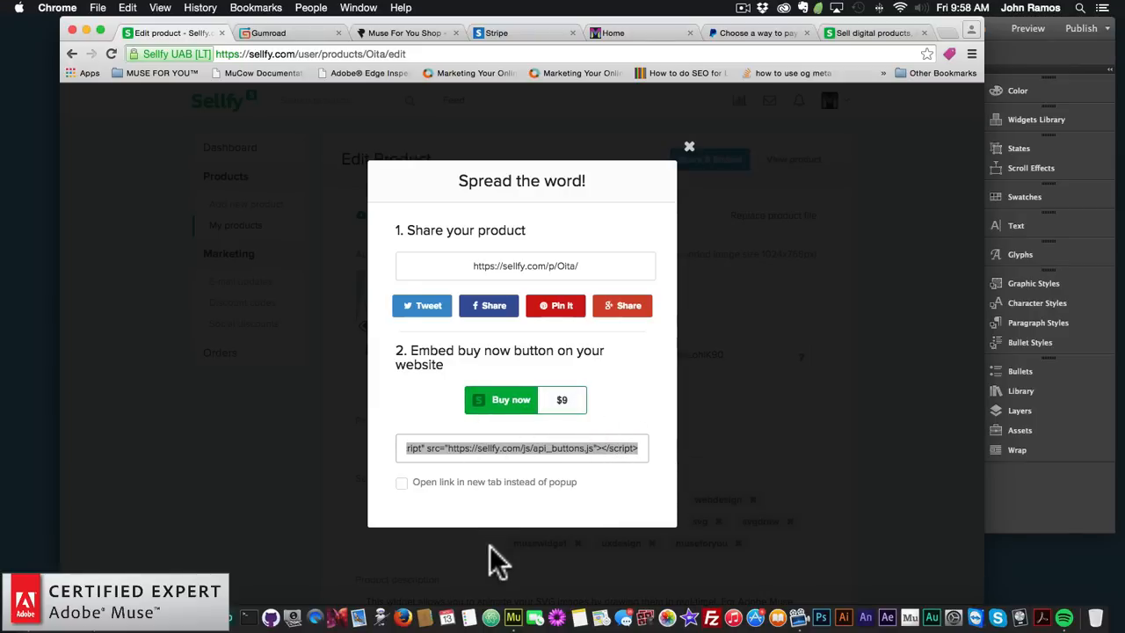
click(515, 607)
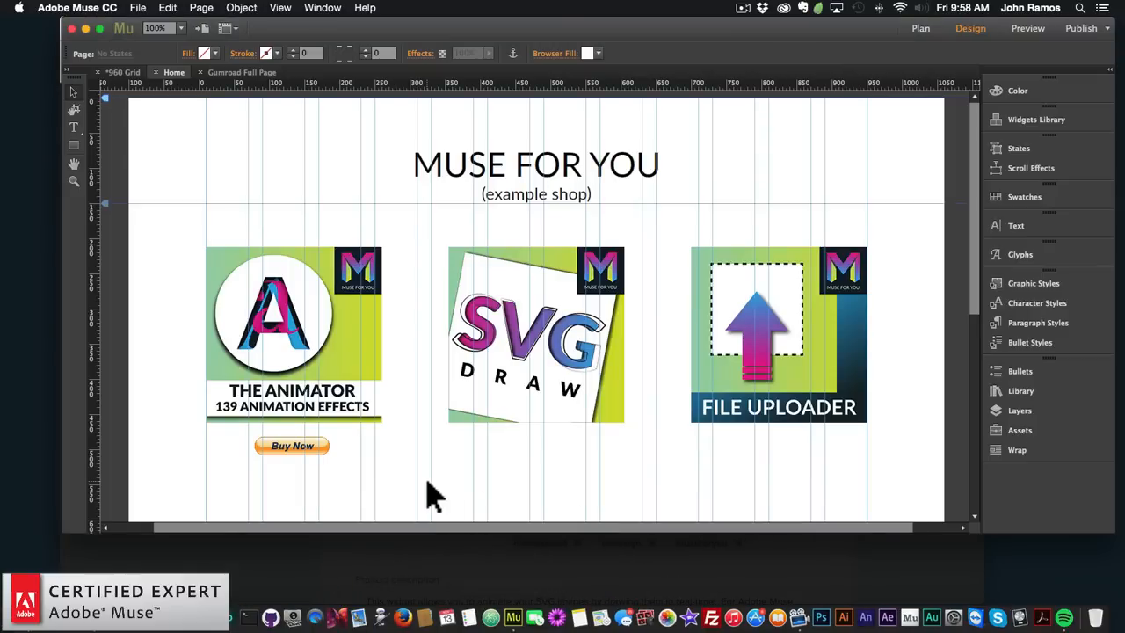
Try placing the copied Sellfy code directly over the SVG Draw image and delete the resulting button
key(super)
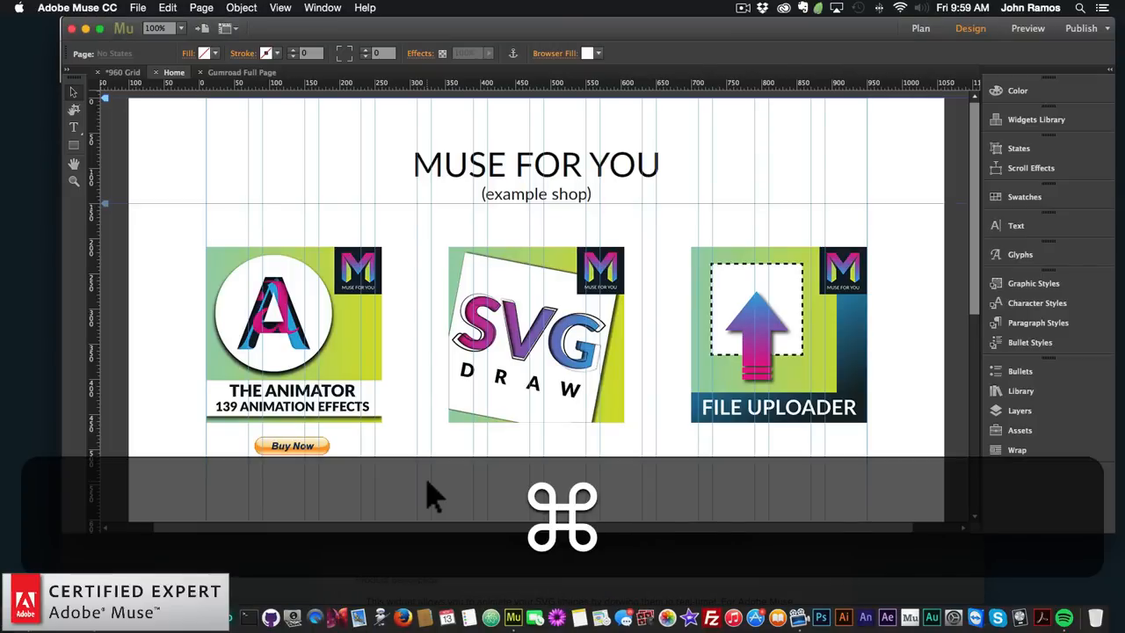
key(super+v)
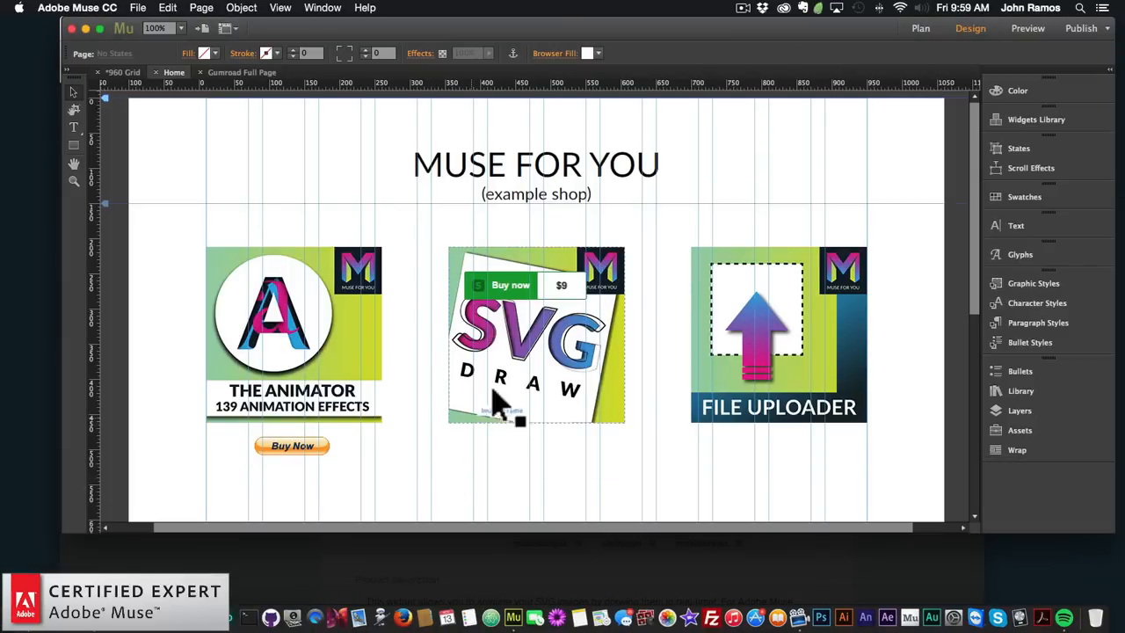
click(526, 321)
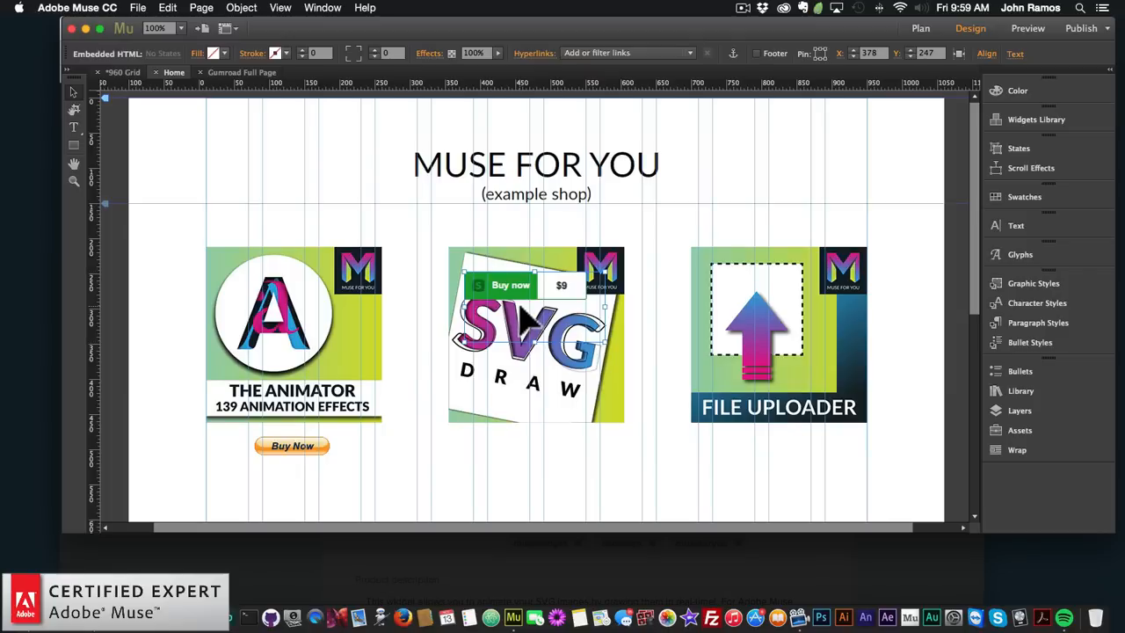
key(BackSpace)
Insert an HTML object containing the copied Sellfy button code and place it below the SVG Draw image at about X 376, Y 482
click(243, 8)
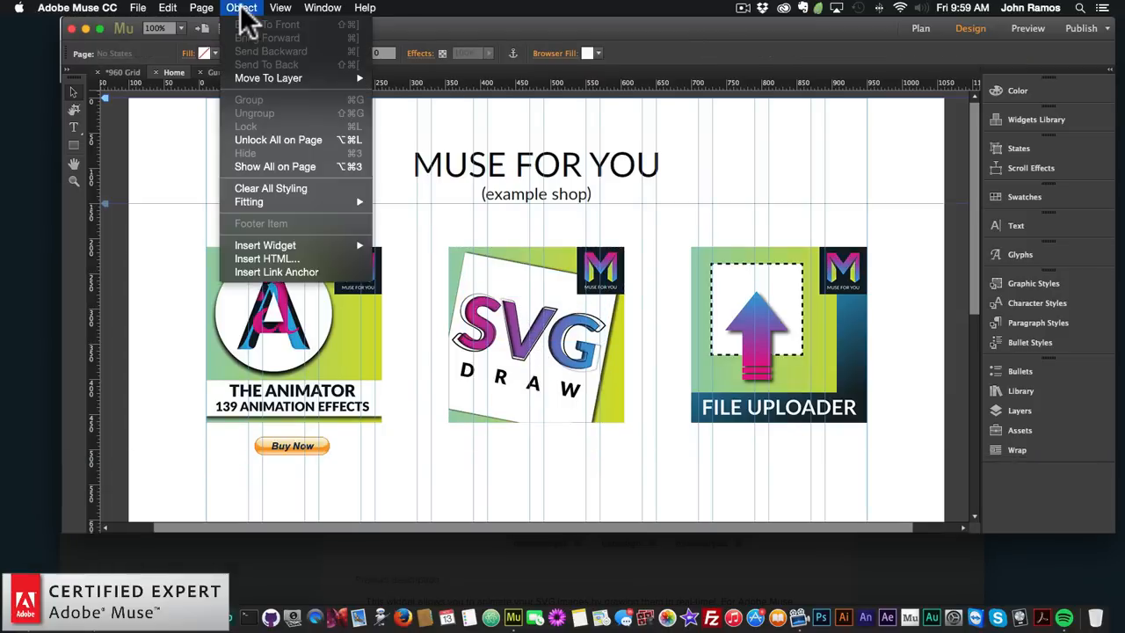
click(268, 258)
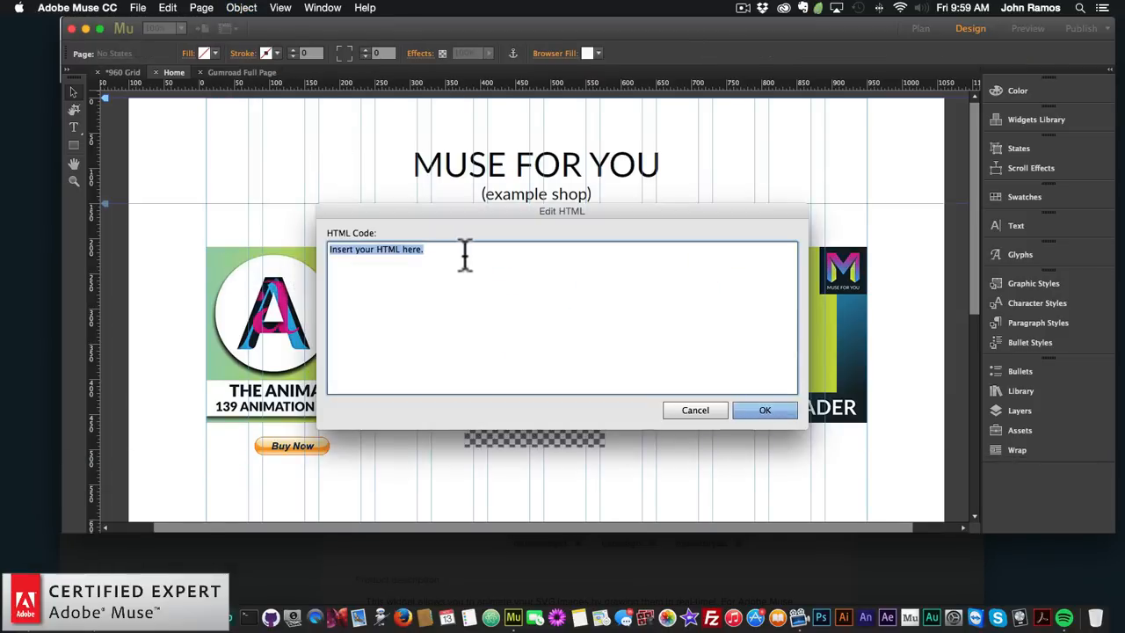
key(super)
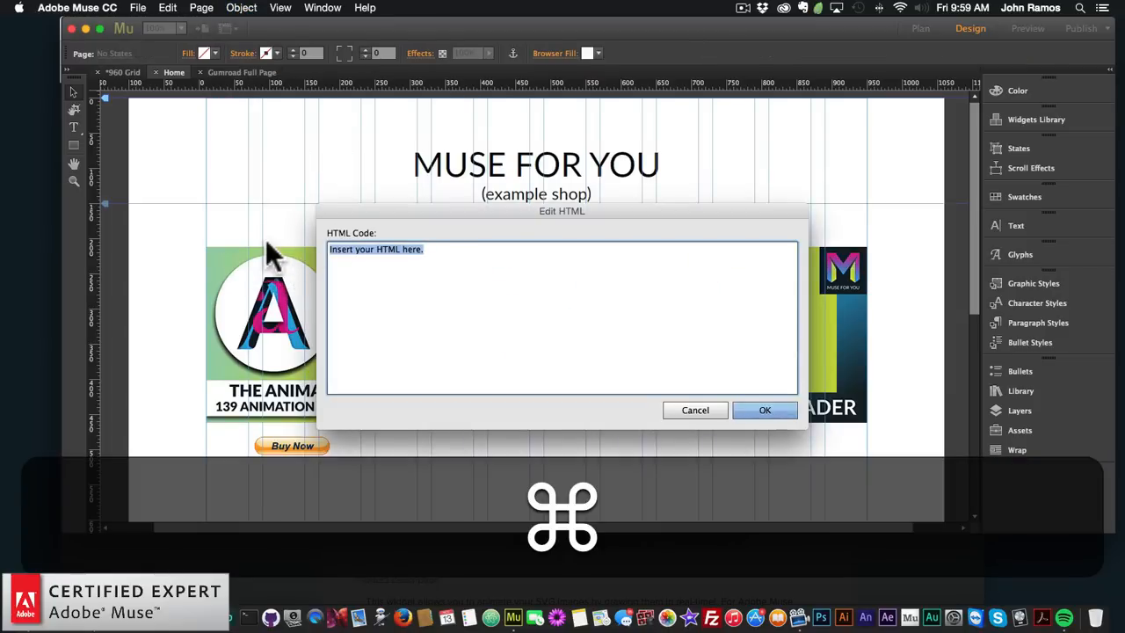
key(super+v)
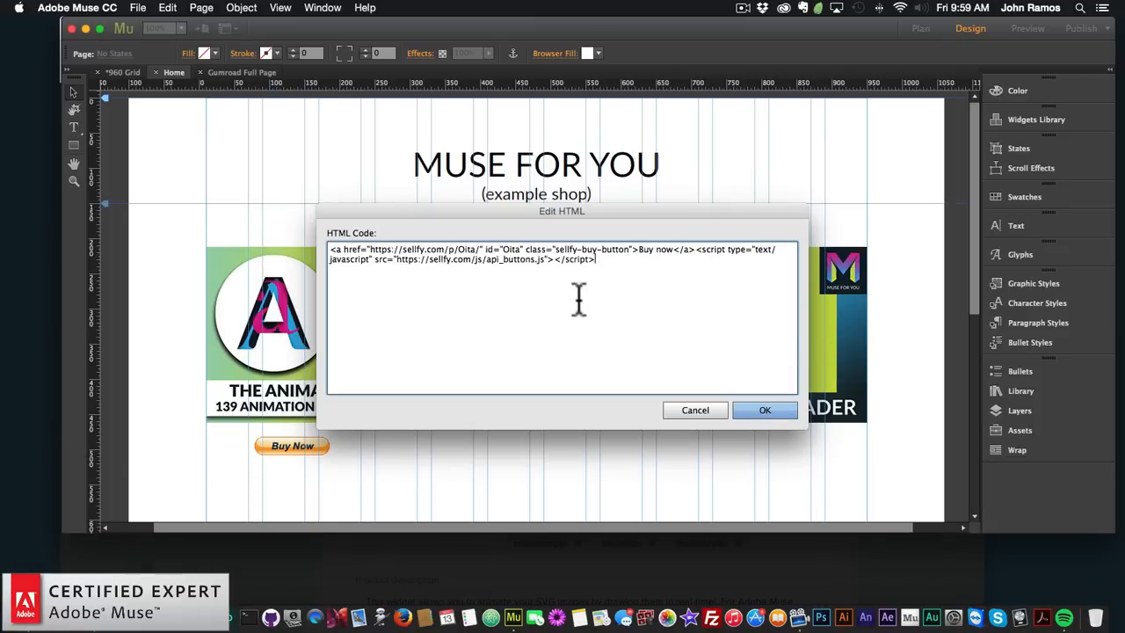
click(763, 409)
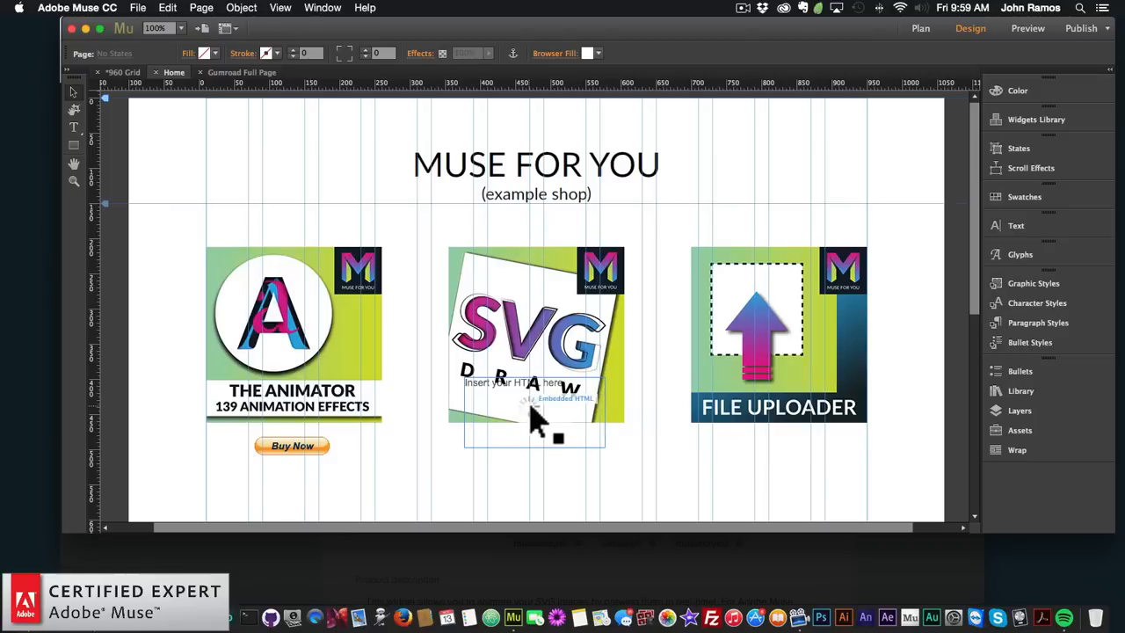
drag(537, 423, 545, 475)
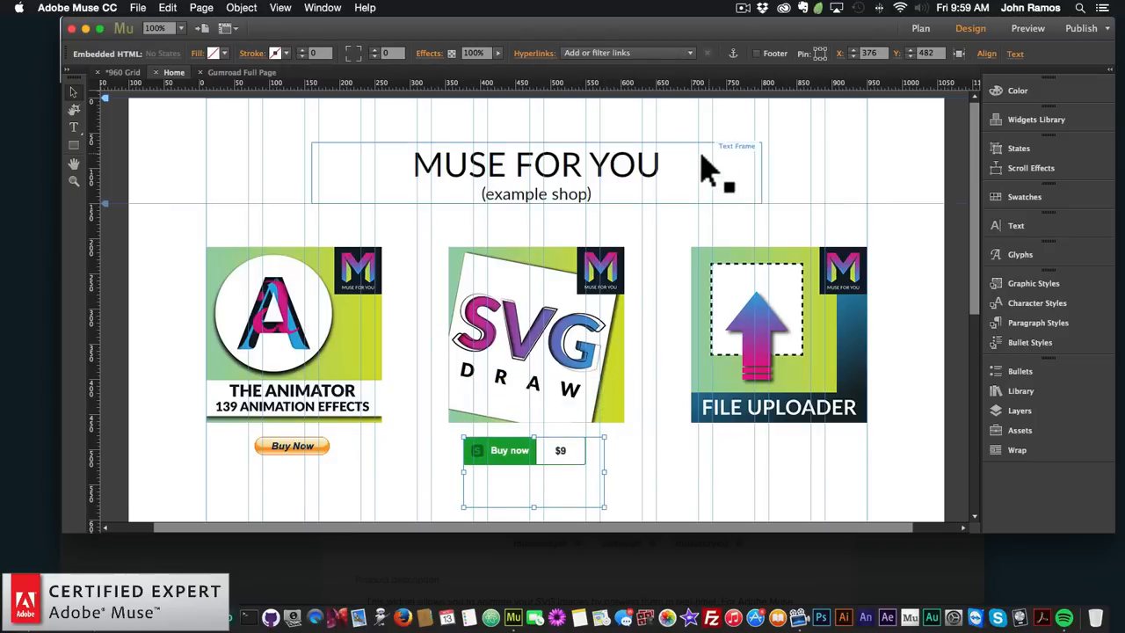
Center the Sellfy button inside its HTML frame, shrink the frame to about the button's height and nudge it to X 380
click(1015, 55)
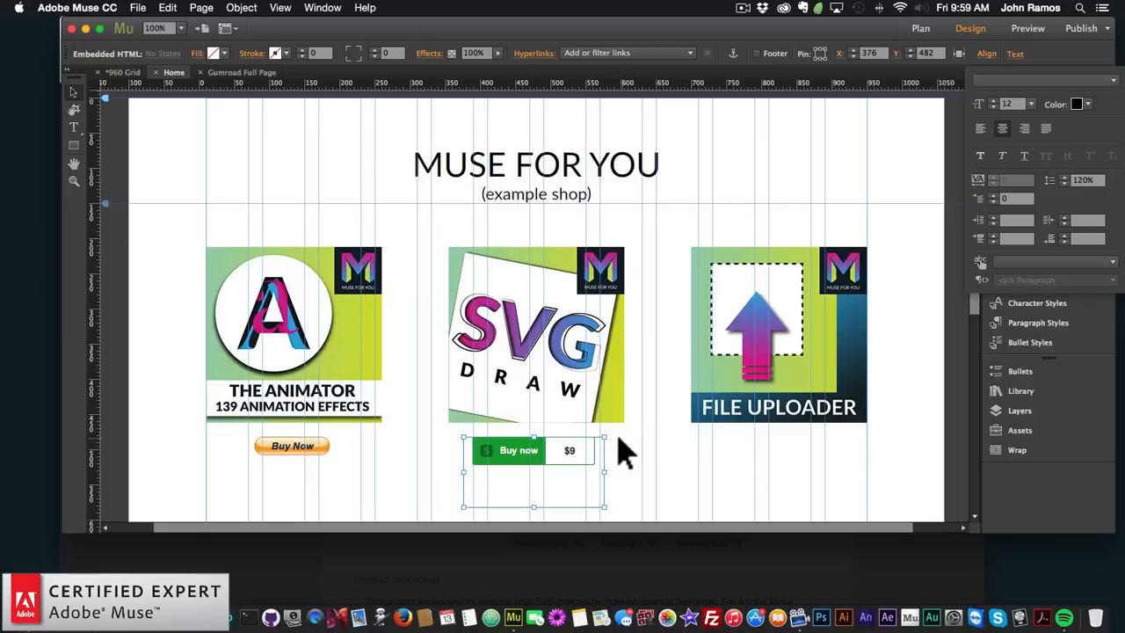
click(534, 503)
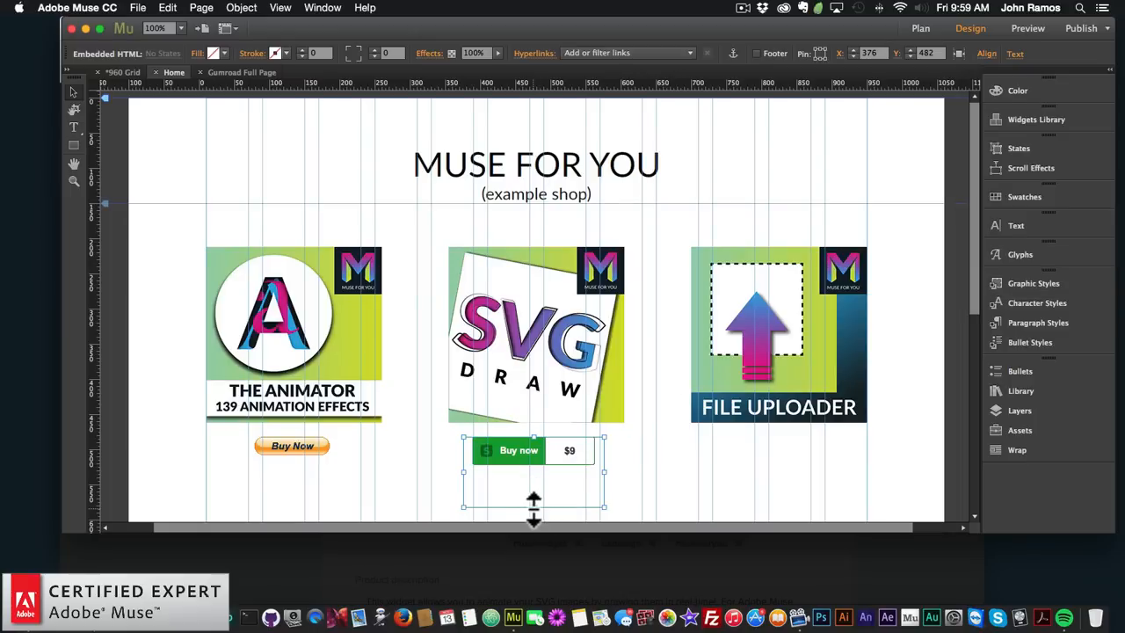
drag(533, 508, 580, 474)
key(shift+Right)
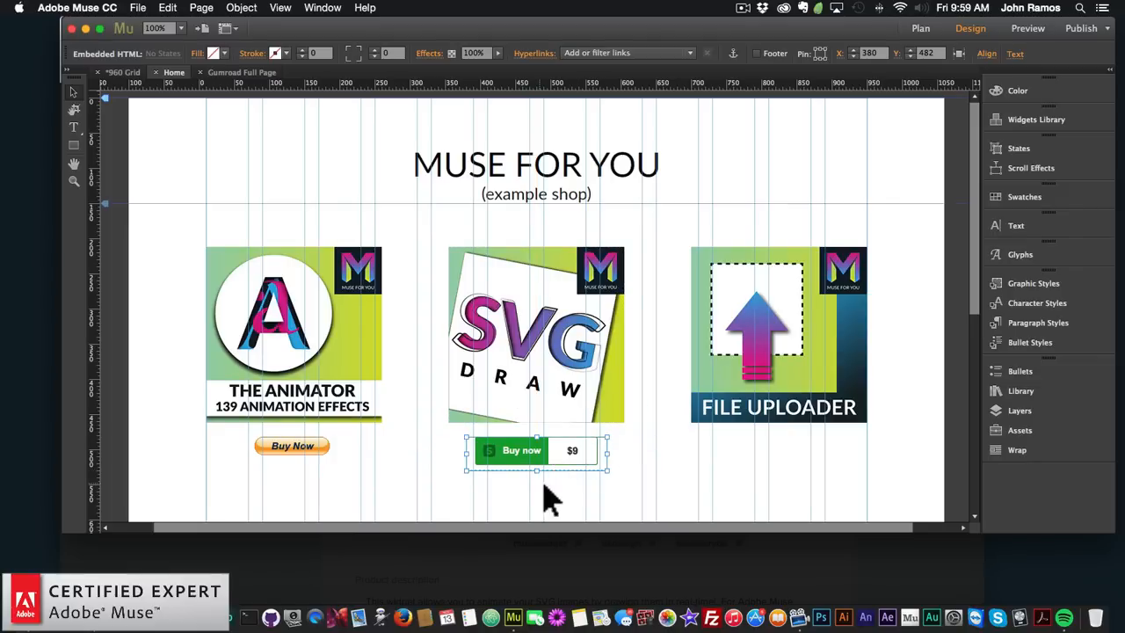
click(628, 474)
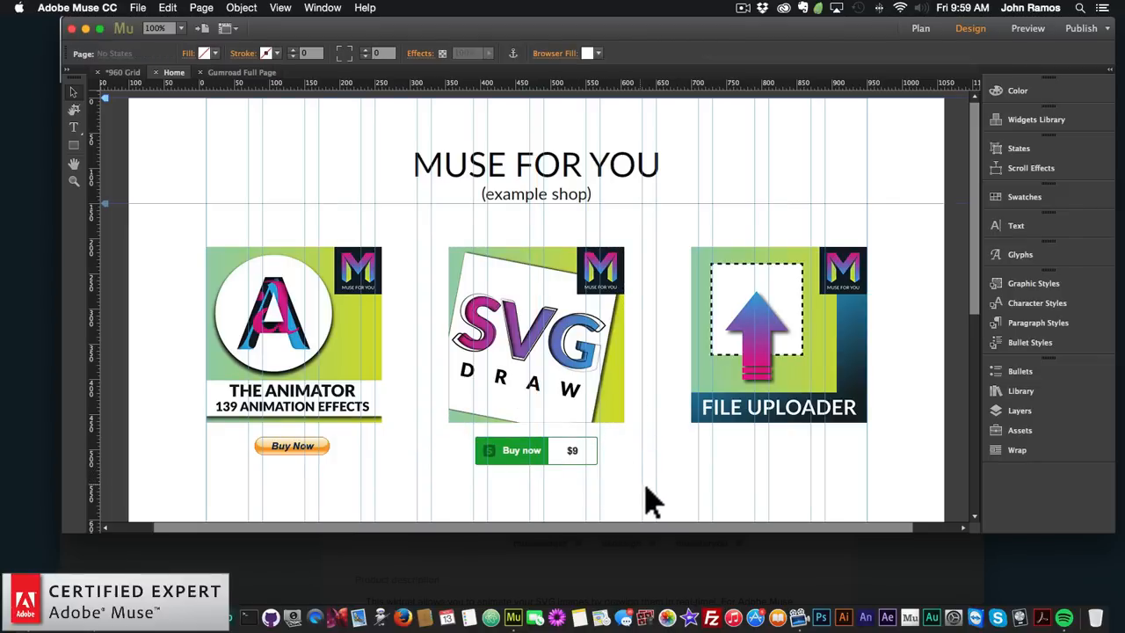
Preview the page in the browser and check the Sellfy button's PayPal checkout, returning to the preview page
click(138, 7)
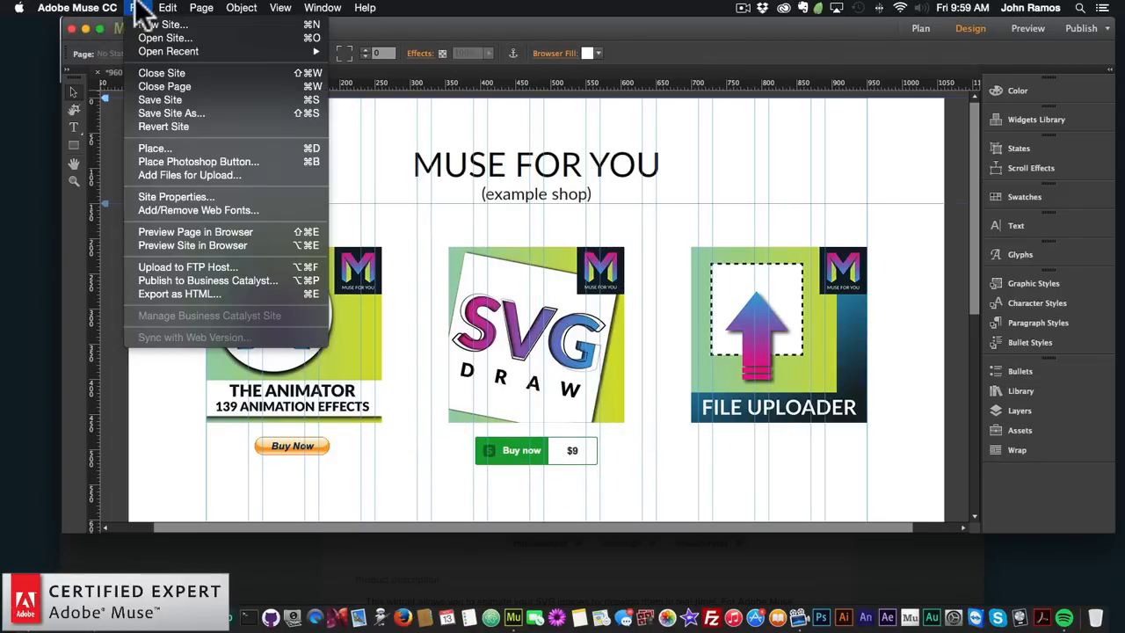
click(188, 231)
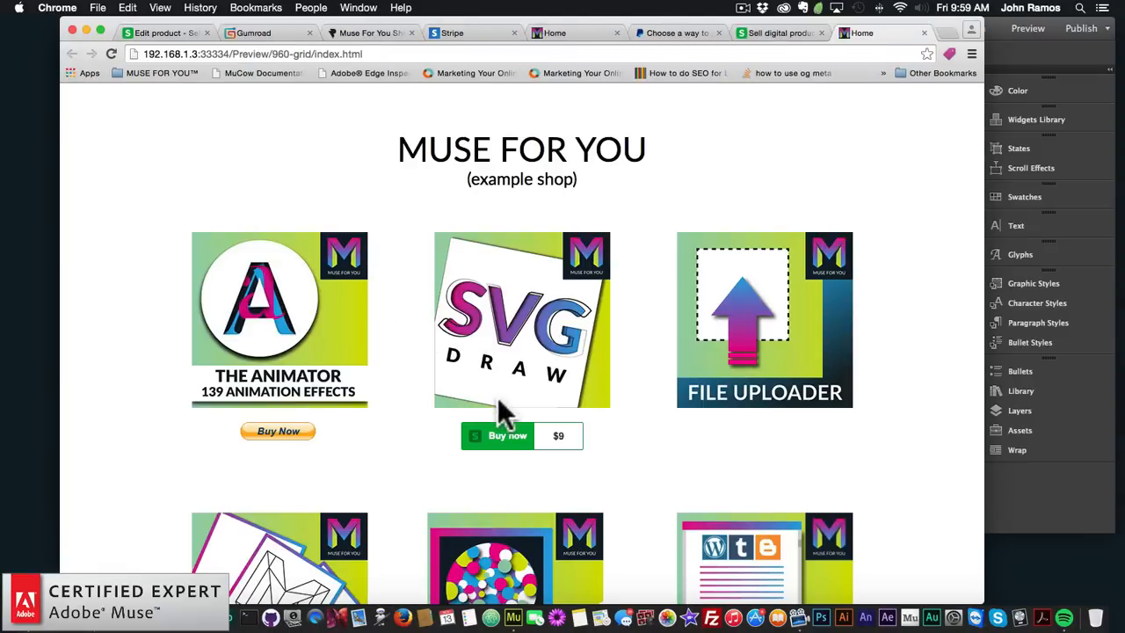
click(519, 448)
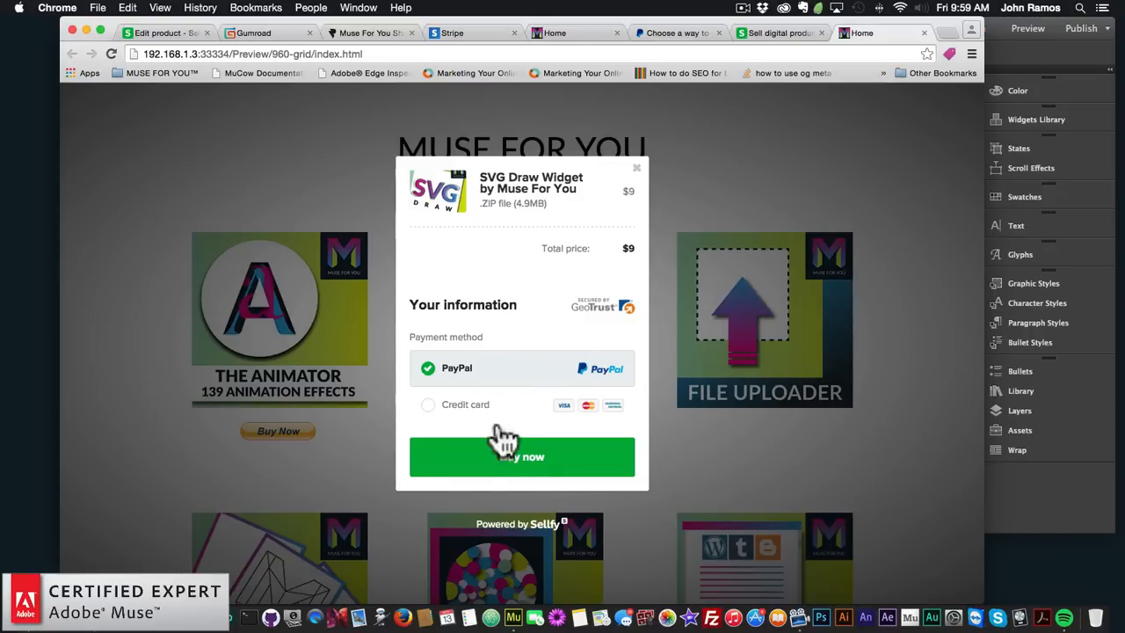
click(523, 462)
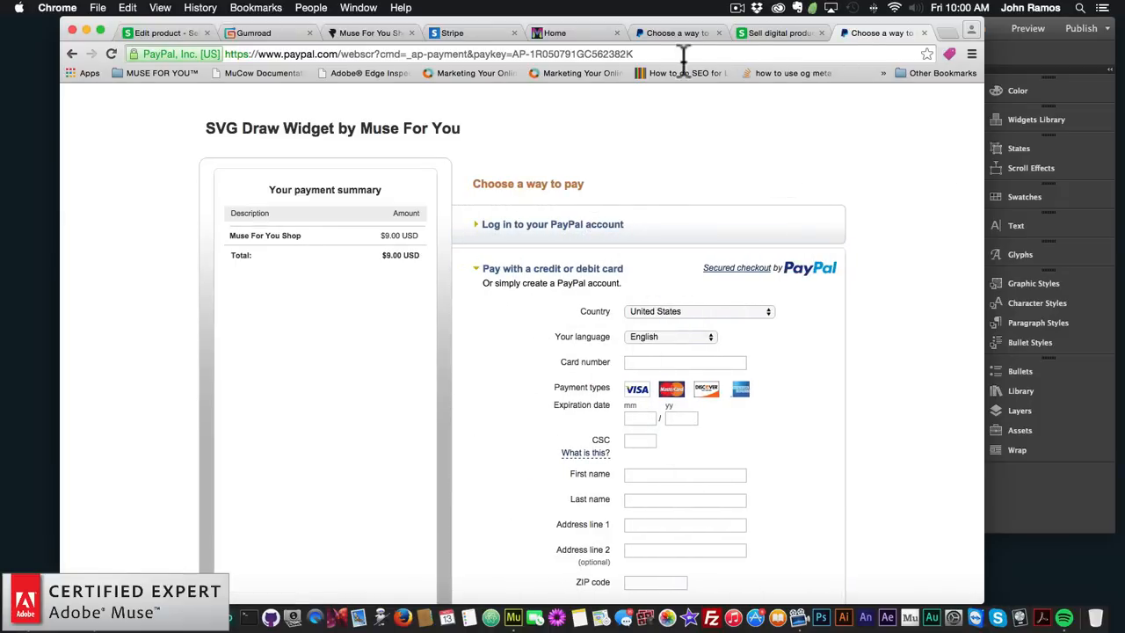
click(71, 53)
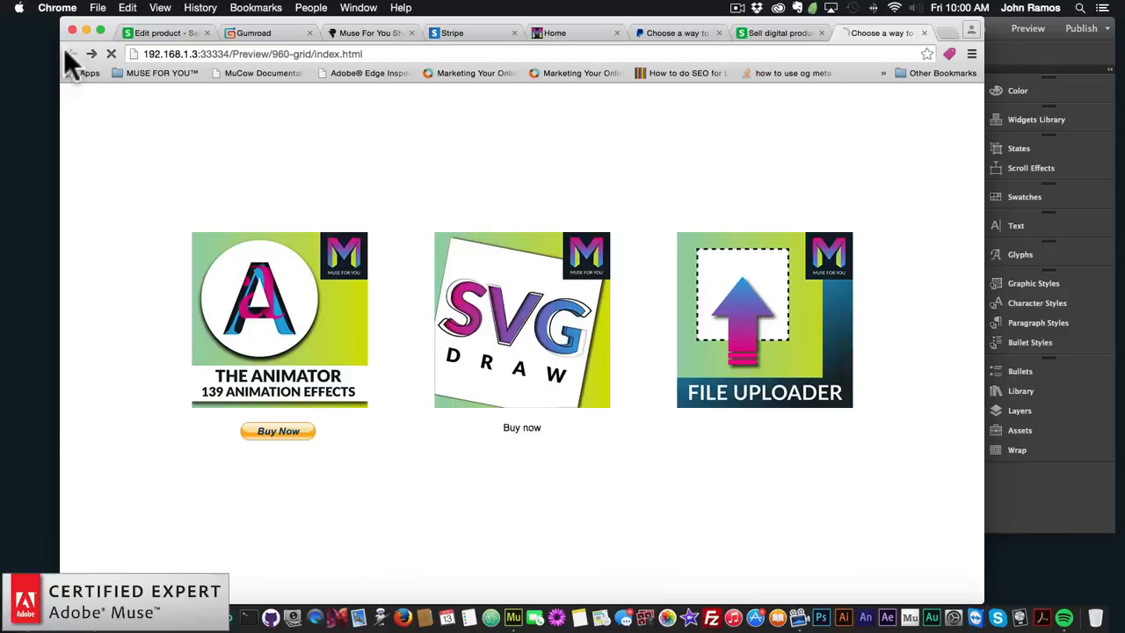
Examine the Sellfy button's Credit card payment form in the preview and close the checkout popups
click(510, 434)
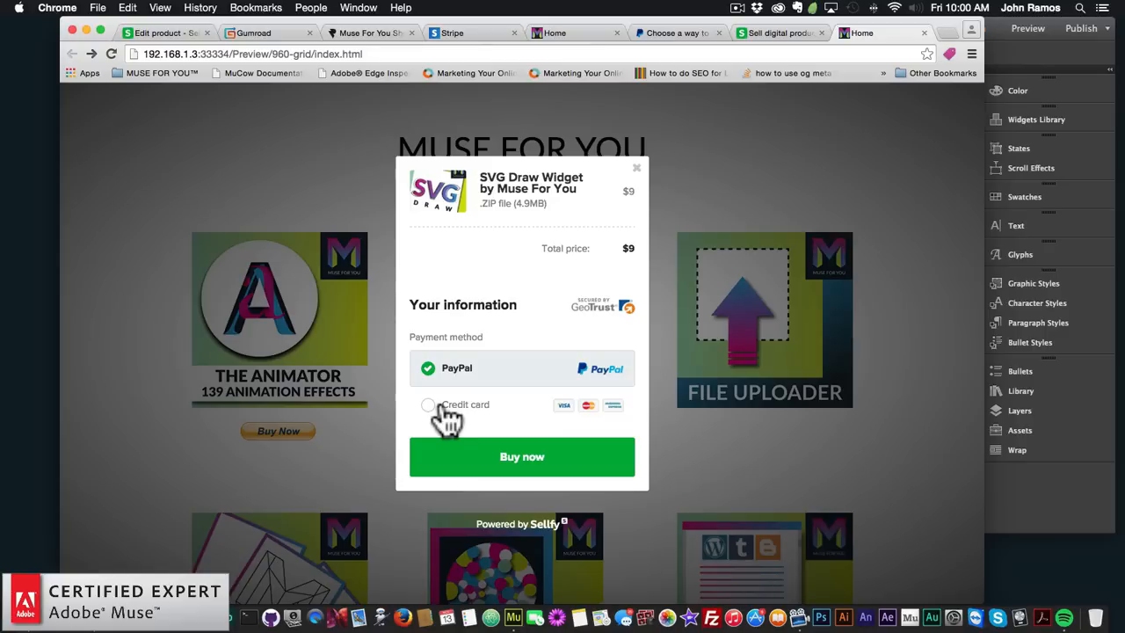
click(430, 406)
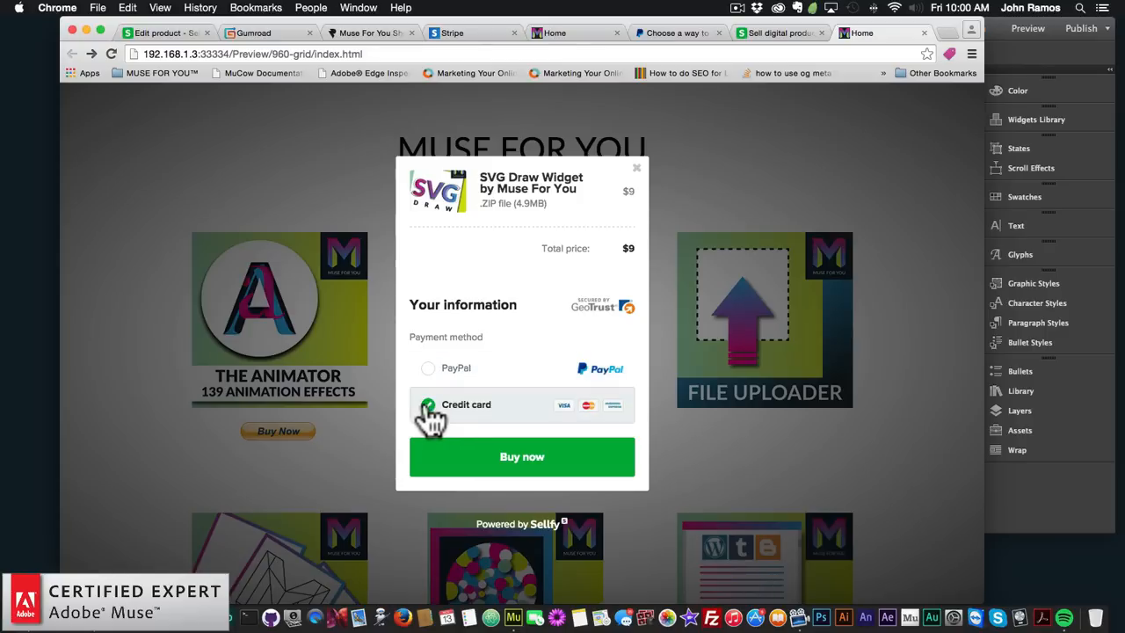
click(522, 463)
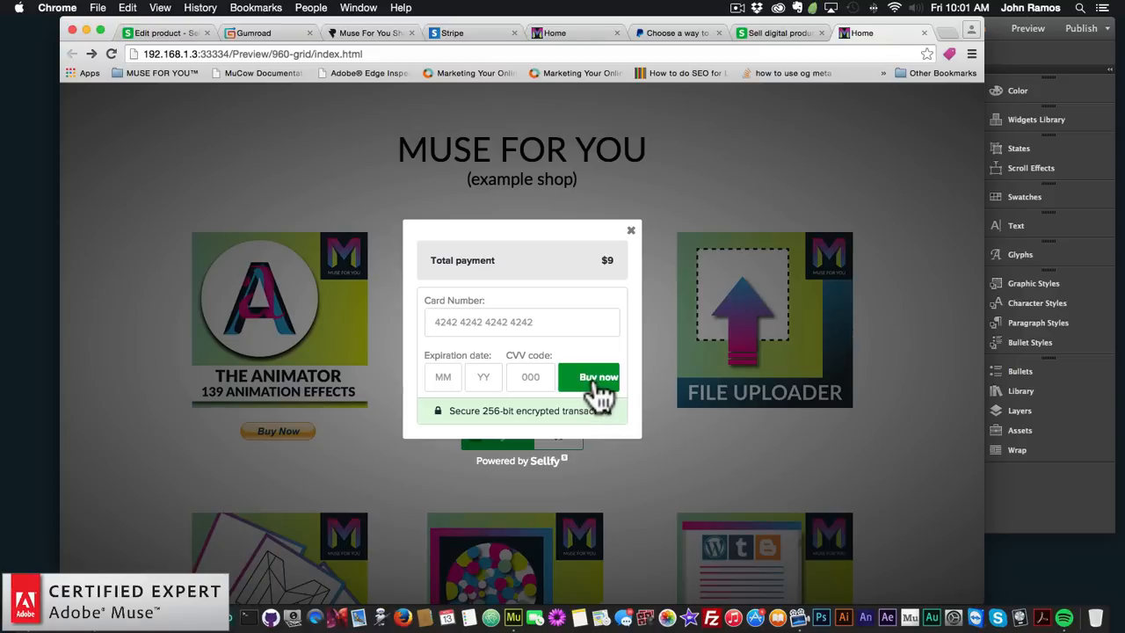
click(633, 231)
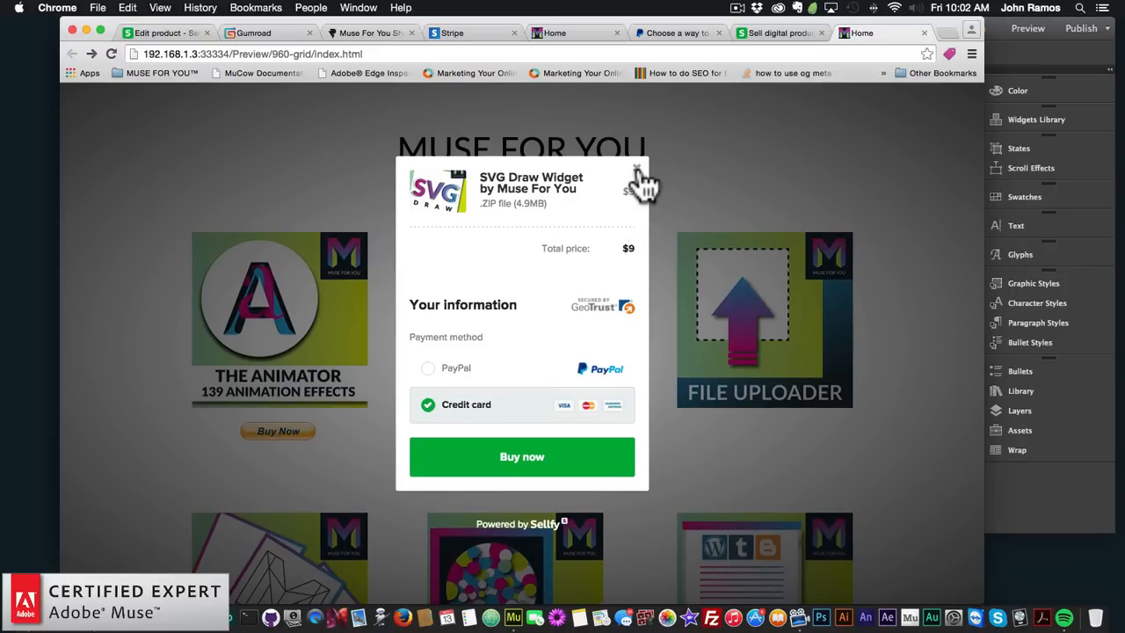
click(637, 170)
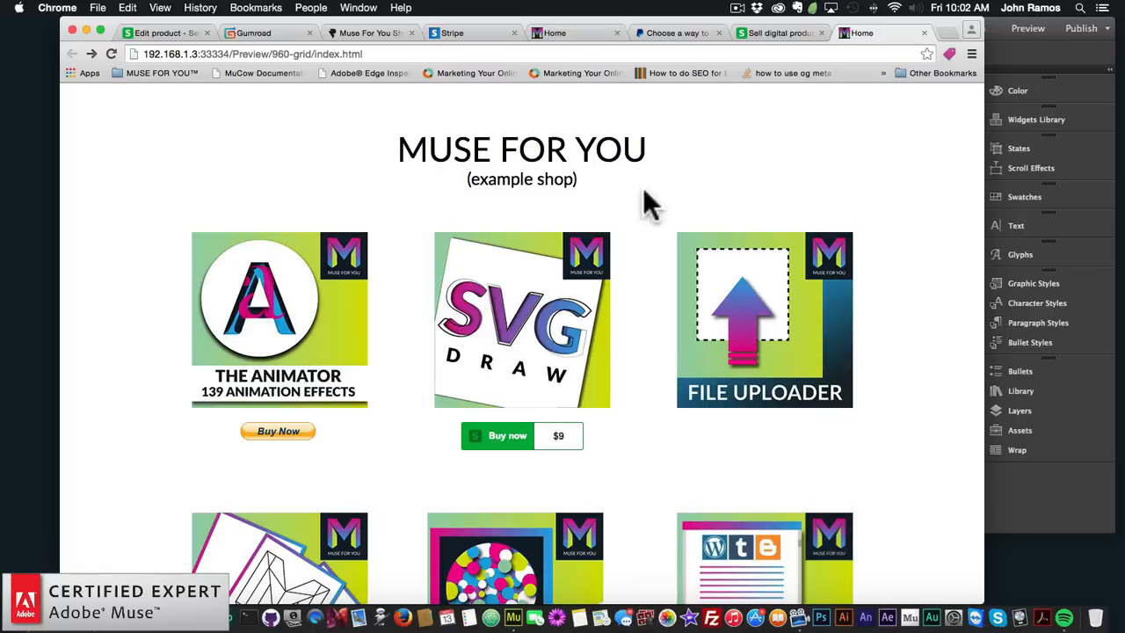
click(1054, 511)
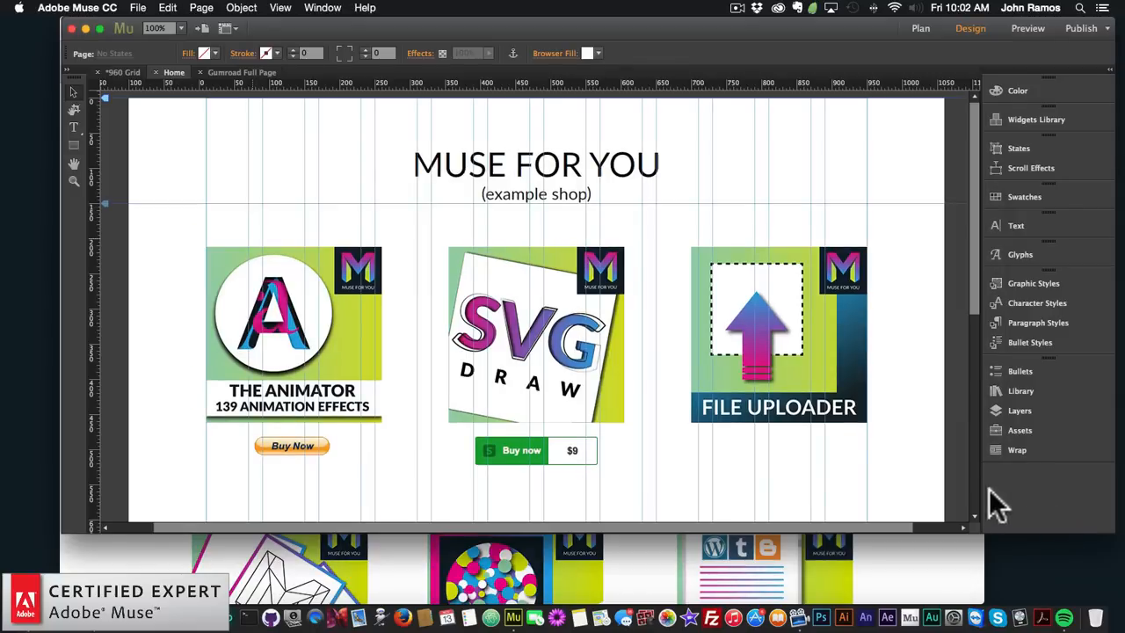
click(754, 413)
click(679, 475)
click(129, 564)
Open gumroad.com in a new browser tab
click(942, 34)
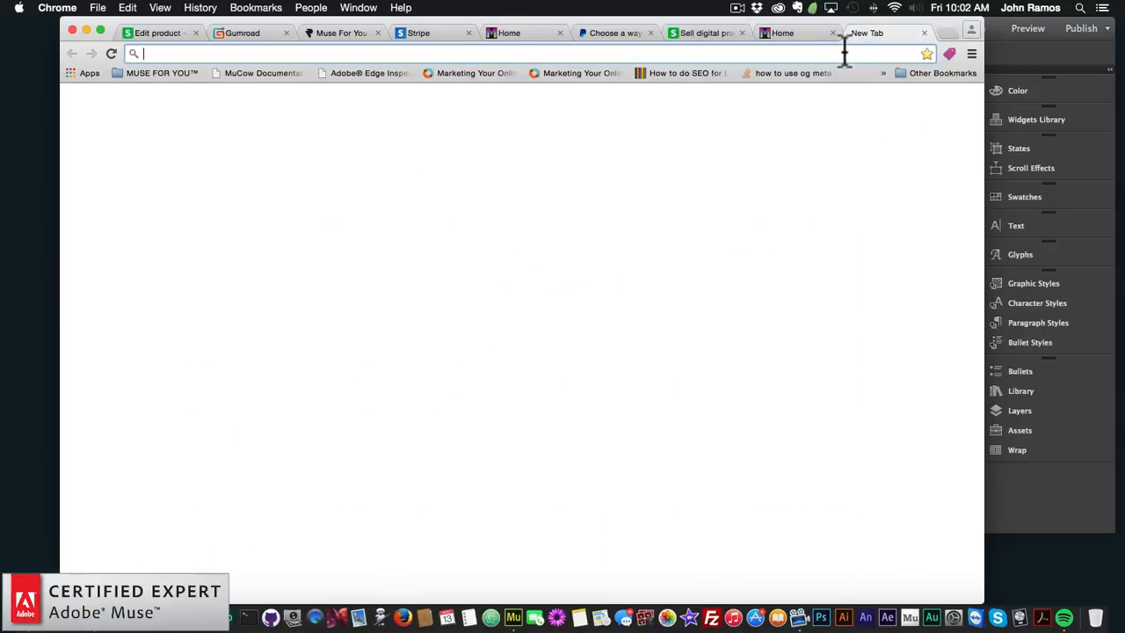
text(gumoad)
key(BackSpace)
key(BackSpace)
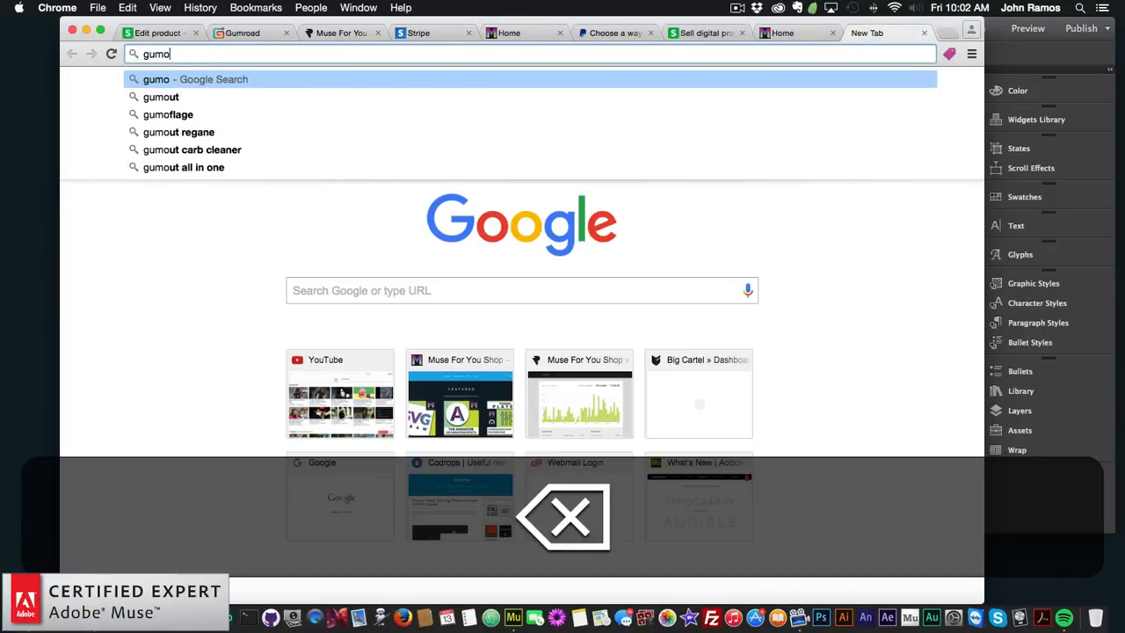
key(BackSpace)
text(road.co)
key(Return)
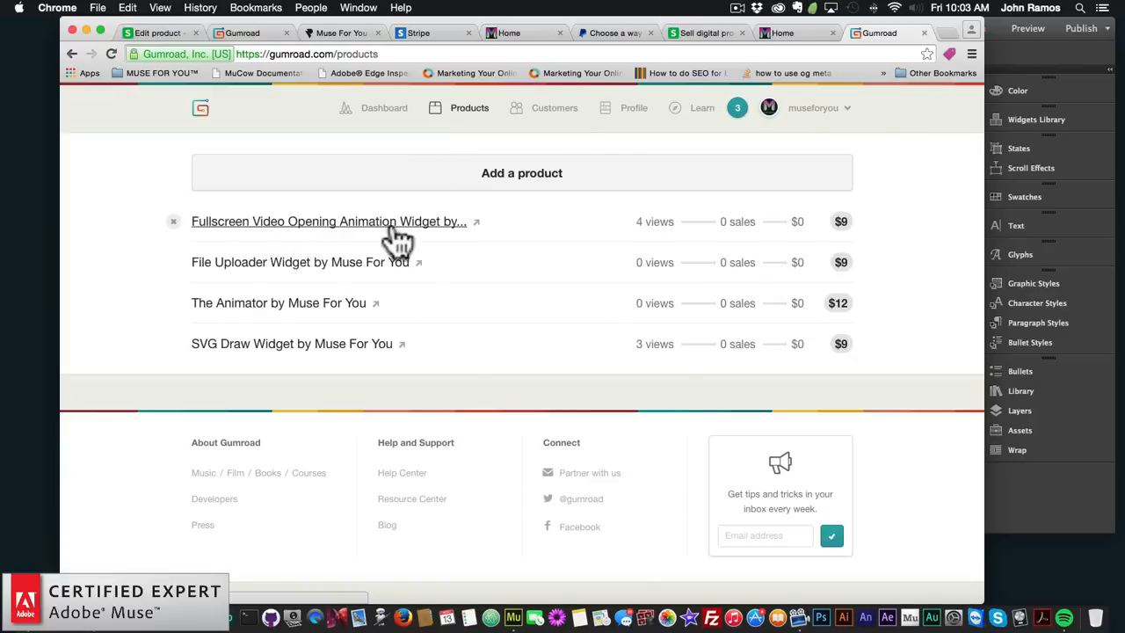
Open the File Uploader Widget product from the Gumroad product list
key(super+Tab)
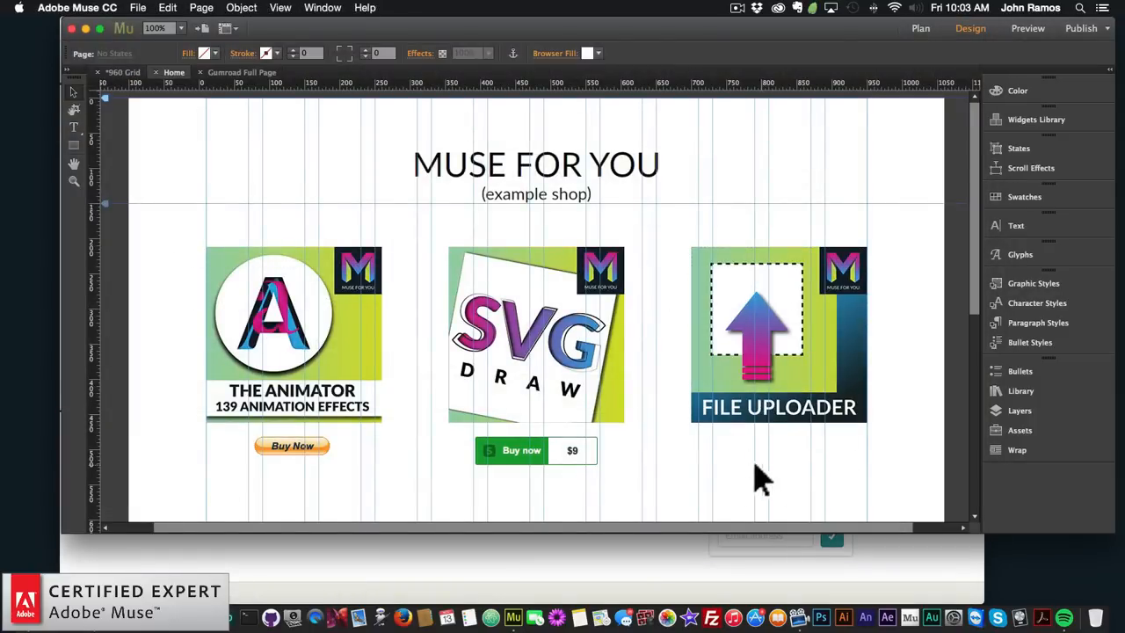
key(super+Tab)
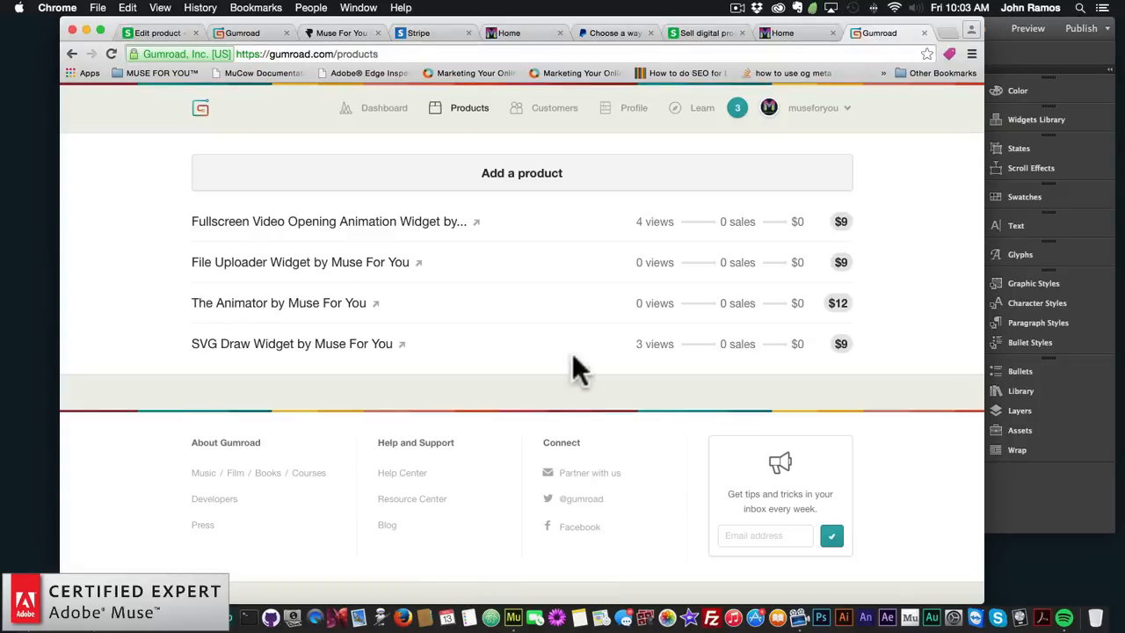
click(295, 264)
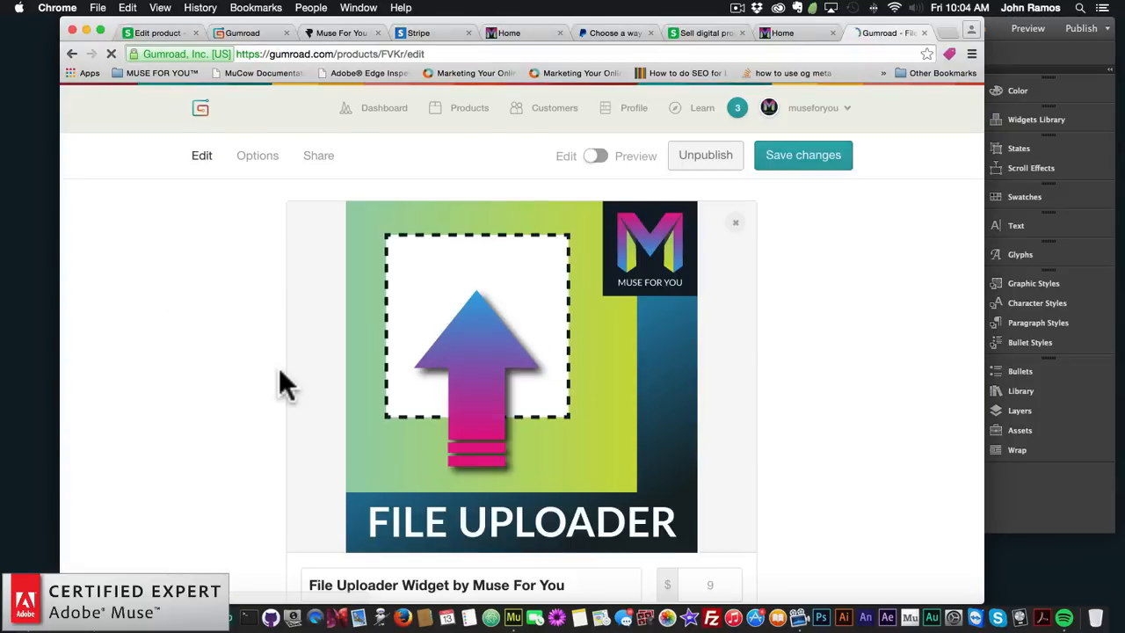
Examine the File Uploader Widget's cover image, name, price, description and attached files on its edit page
scroll(282, 382, down, 5)
scroll(281, 382, up, 5)
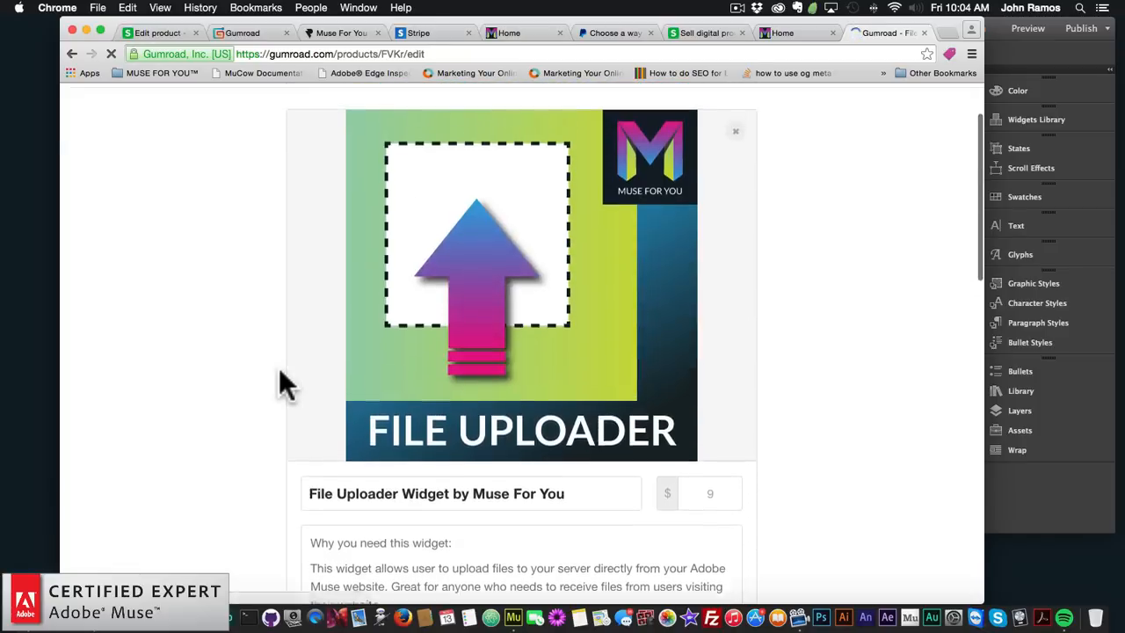
scroll(267, 371, down, 5)
scroll(285, 377, up, 5)
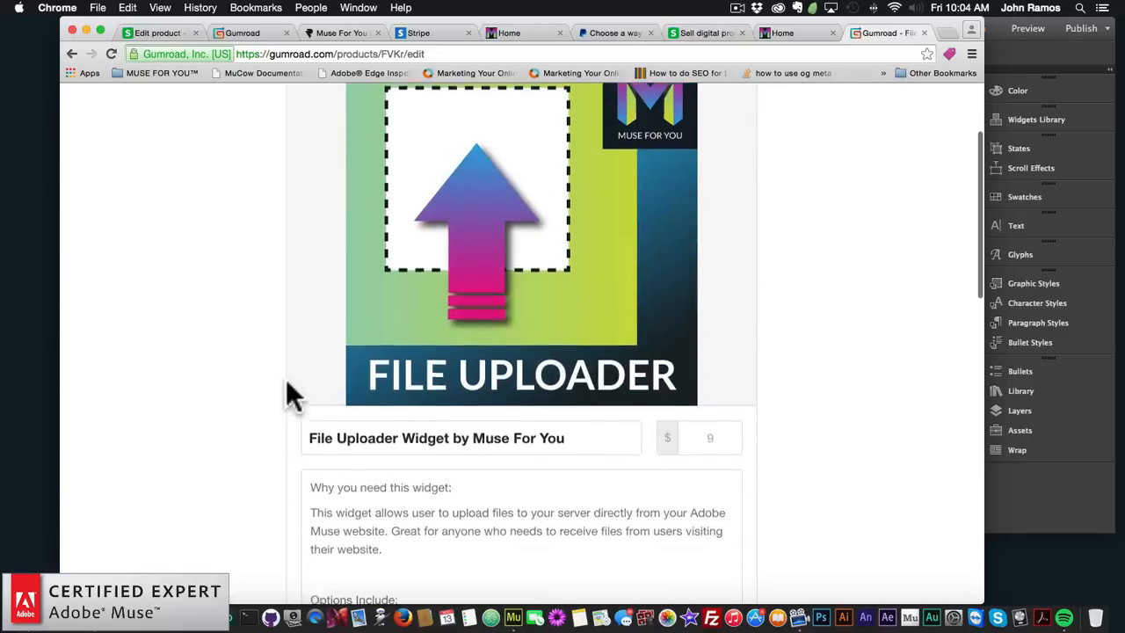
scroll(294, 345, down, 1)
scroll(293, 349, down, 10)
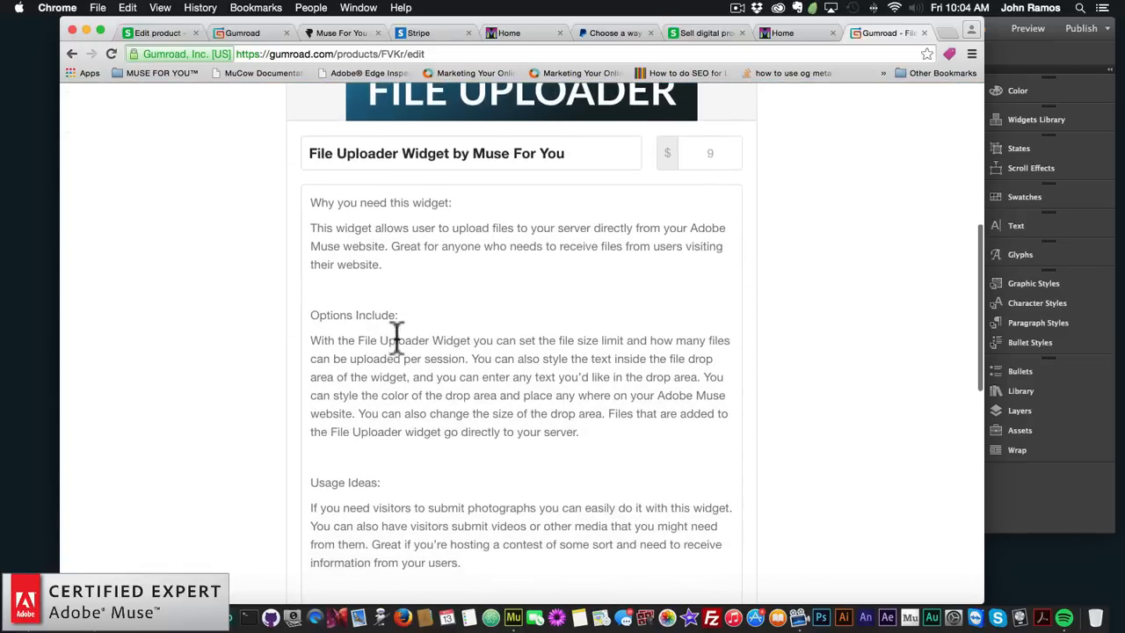
scroll(414, 354, up, 10)
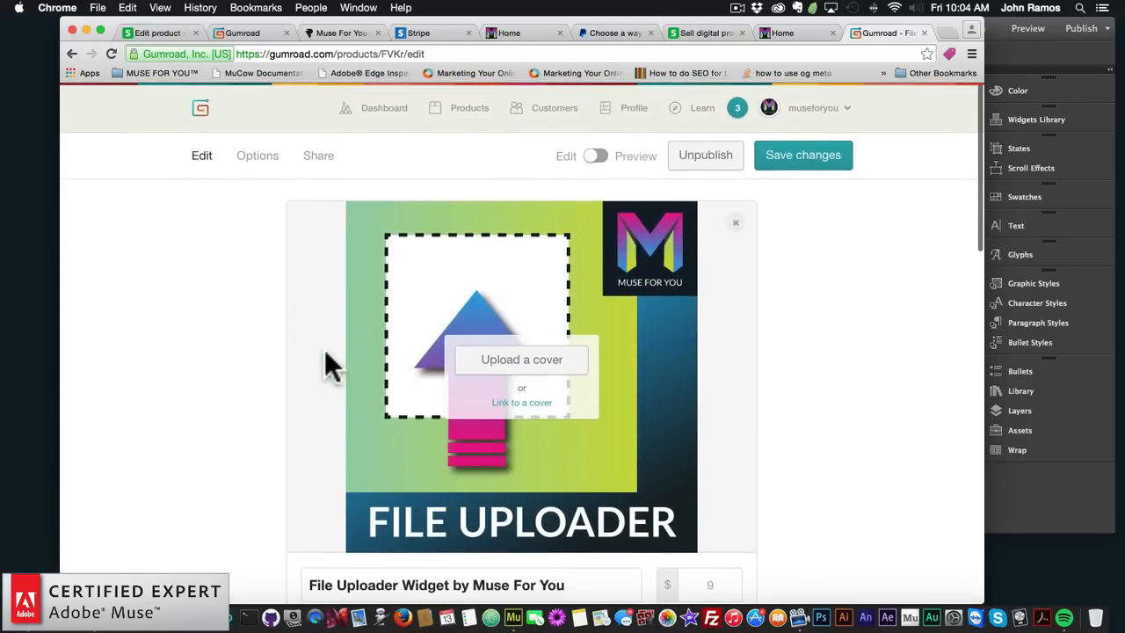
scroll(326, 352, down, 3)
scroll(330, 347, down, 13)
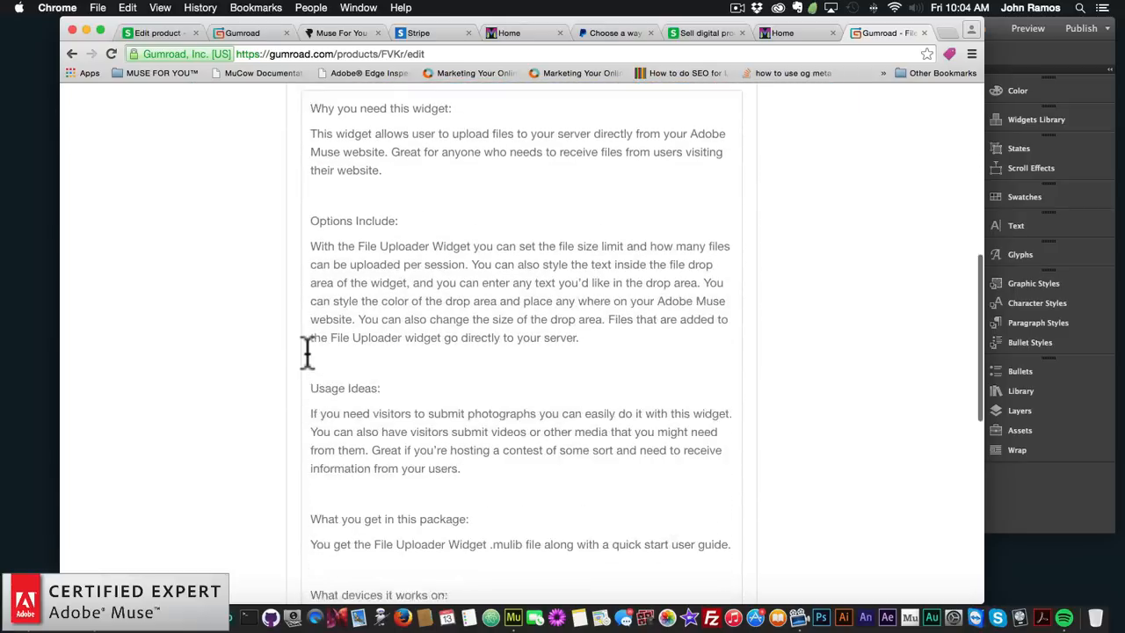
scroll(308, 352, down, 6)
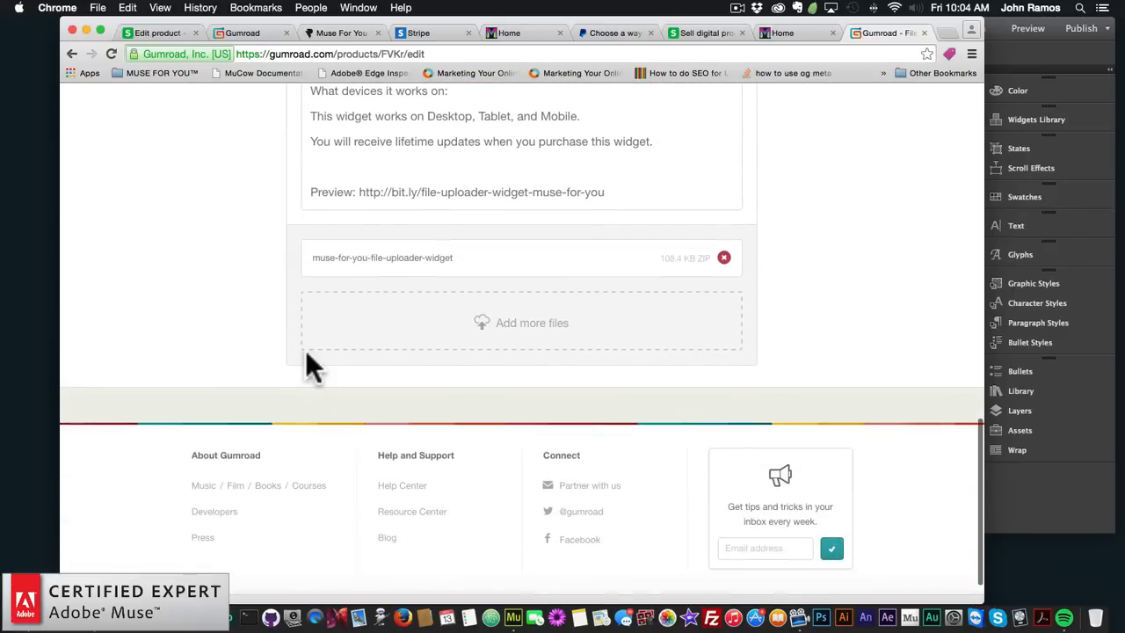
scroll(308, 356, up, 19)
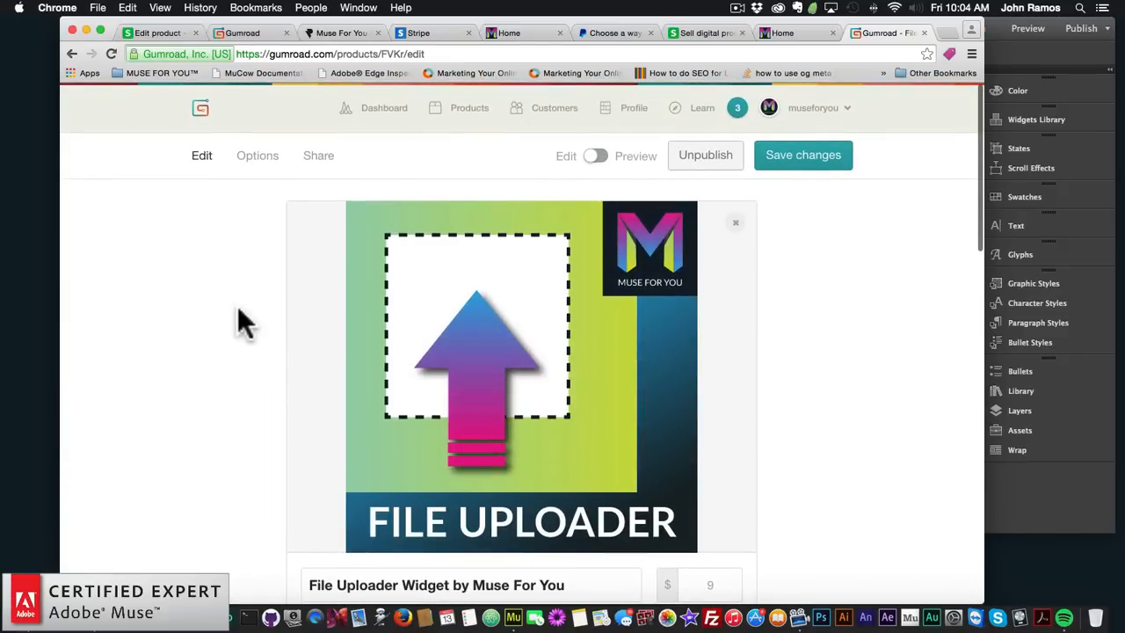
In the product's sharing settings, set the overlay button text to "Buy Now - File Uploader Widget"
click(319, 164)
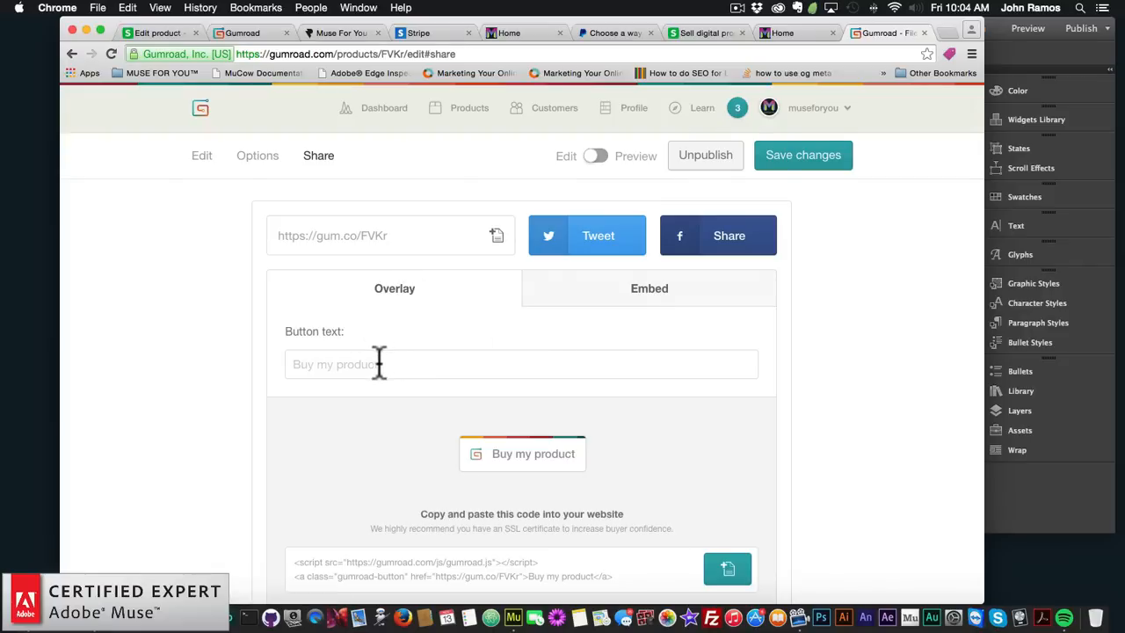
click(331, 370)
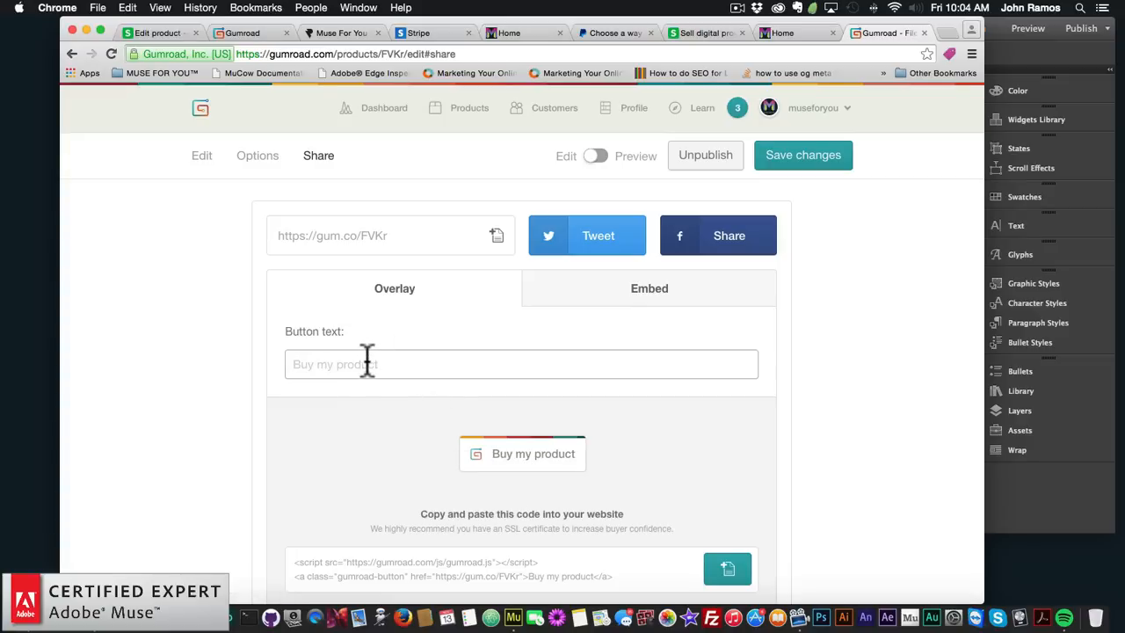
text(File Uploae)
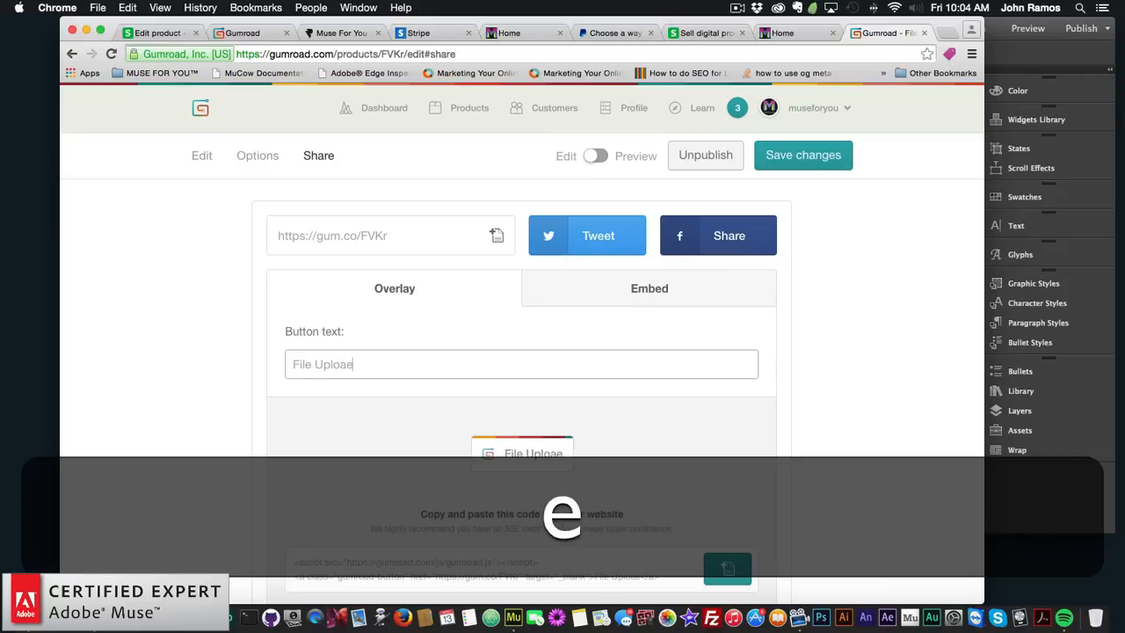
key(BackSpace)
text(der Widget - Bu)
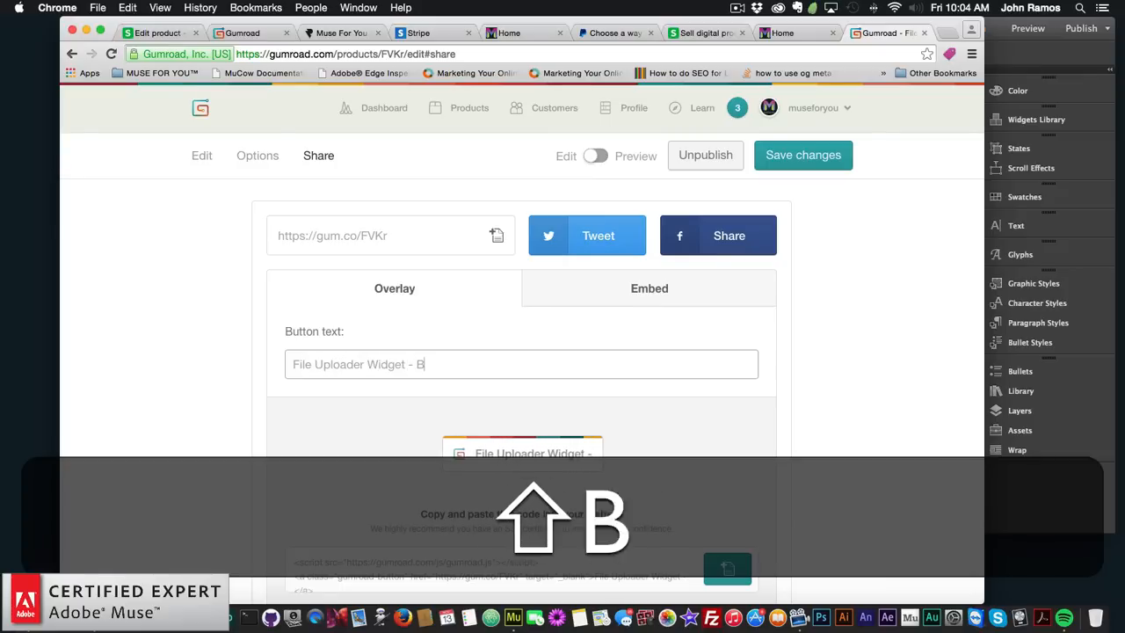
key(BackSpace)
key(BackSpace)
key(BackSpace)
key(BackSpace)
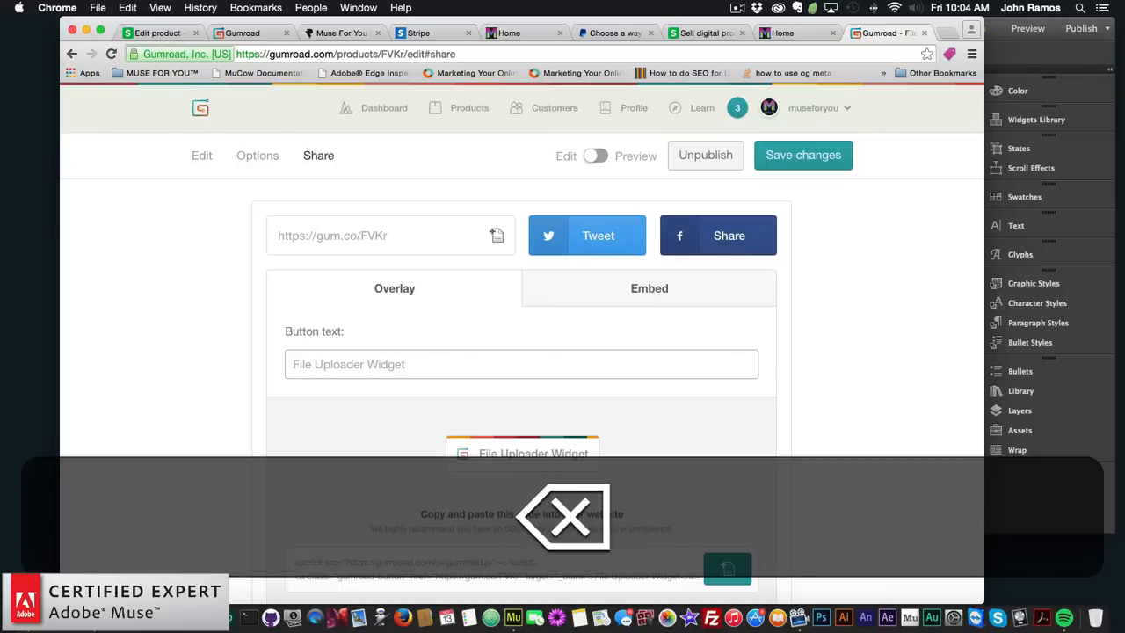
scroll(378, 422, down, 3)
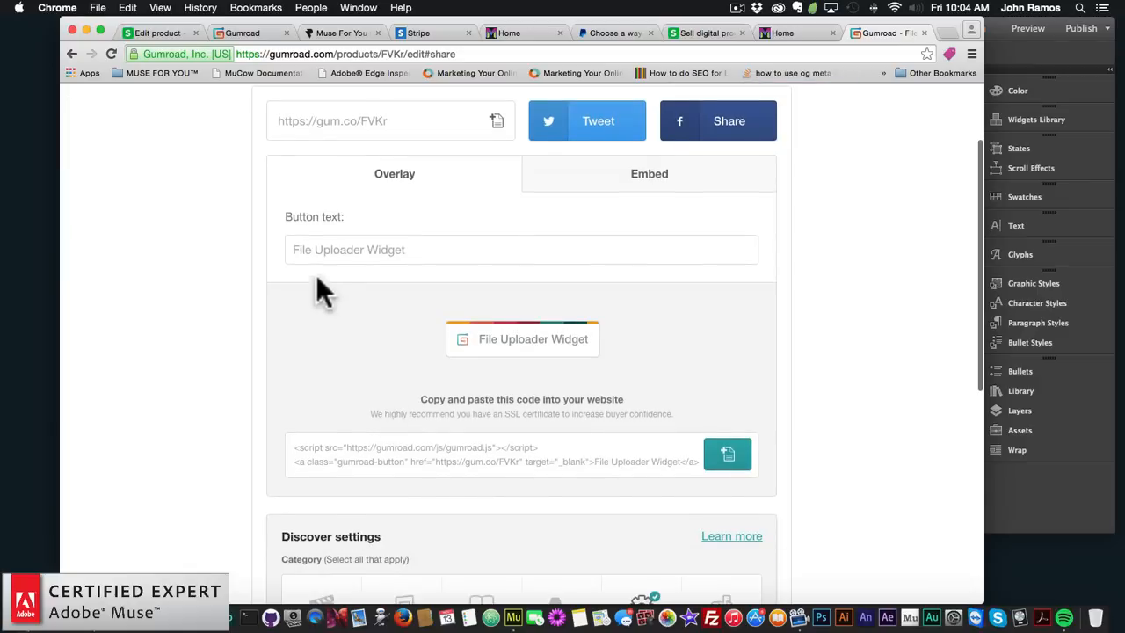
click(293, 250)
text(Buy Now -)
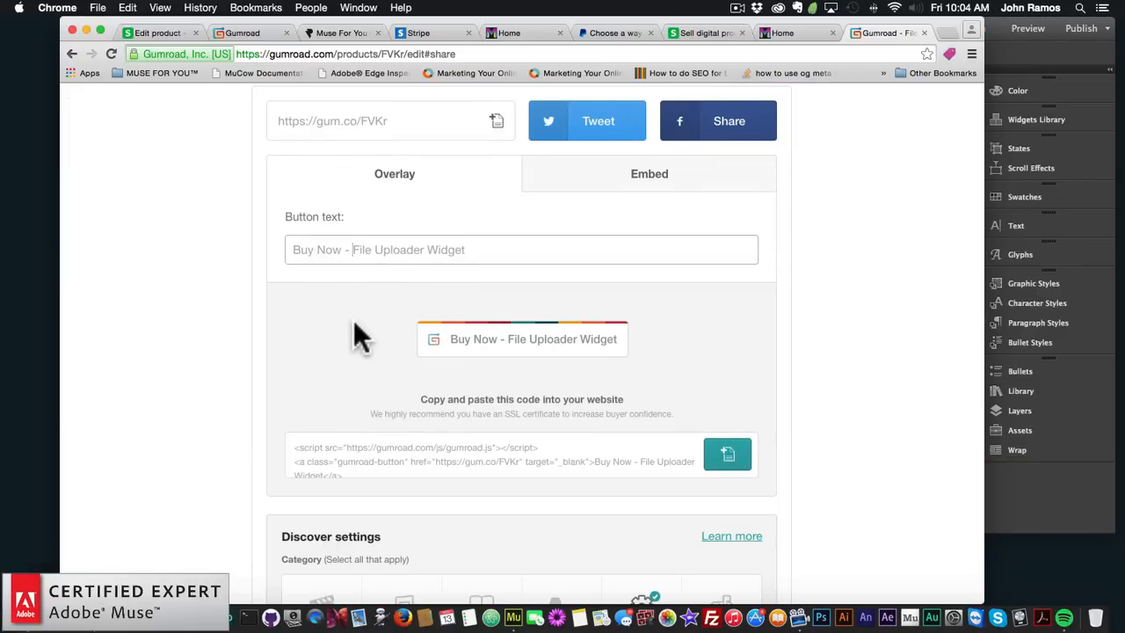
scroll(352, 334, up, 1)
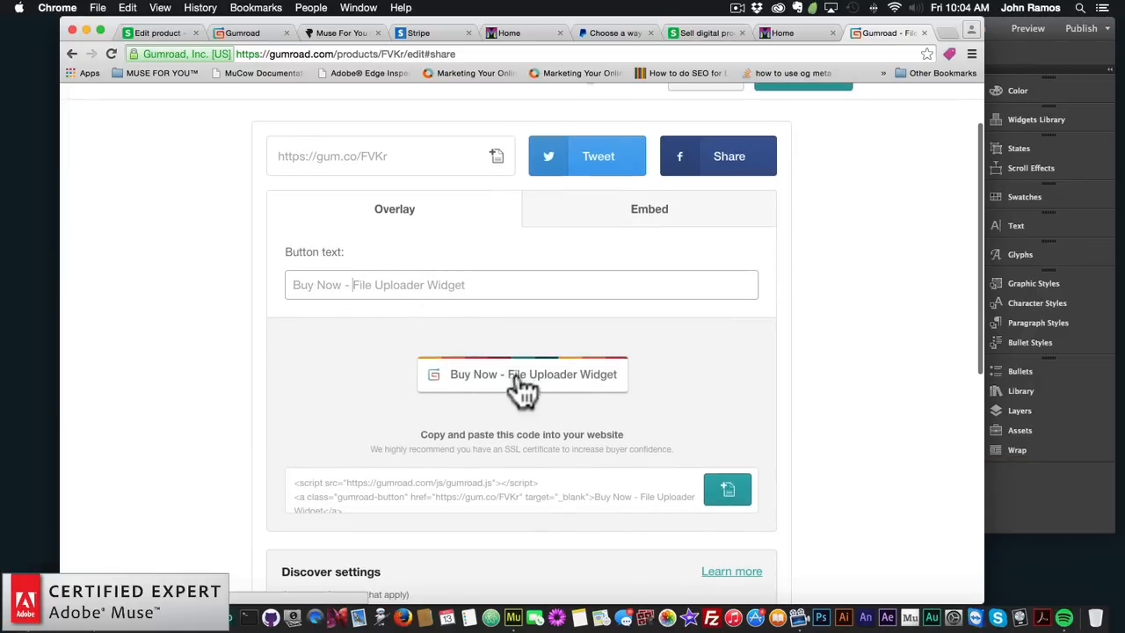
Copy the complete embed code of the Gumroad overlay button
scroll(334, 395, down, 2)
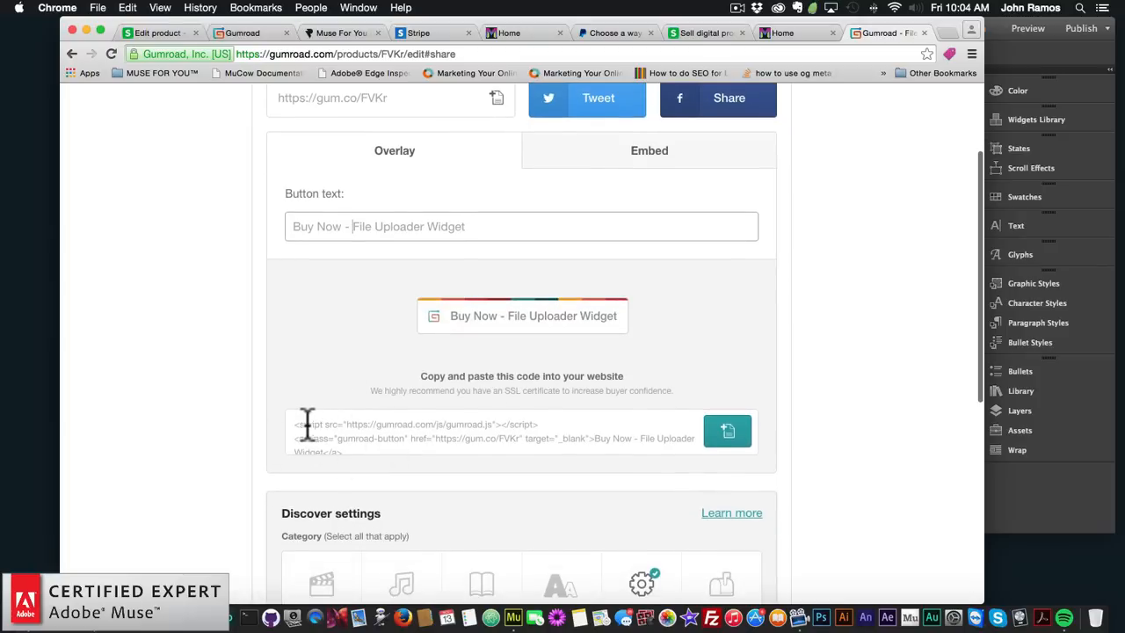
drag(296, 423, 377, 457)
key(super+c)
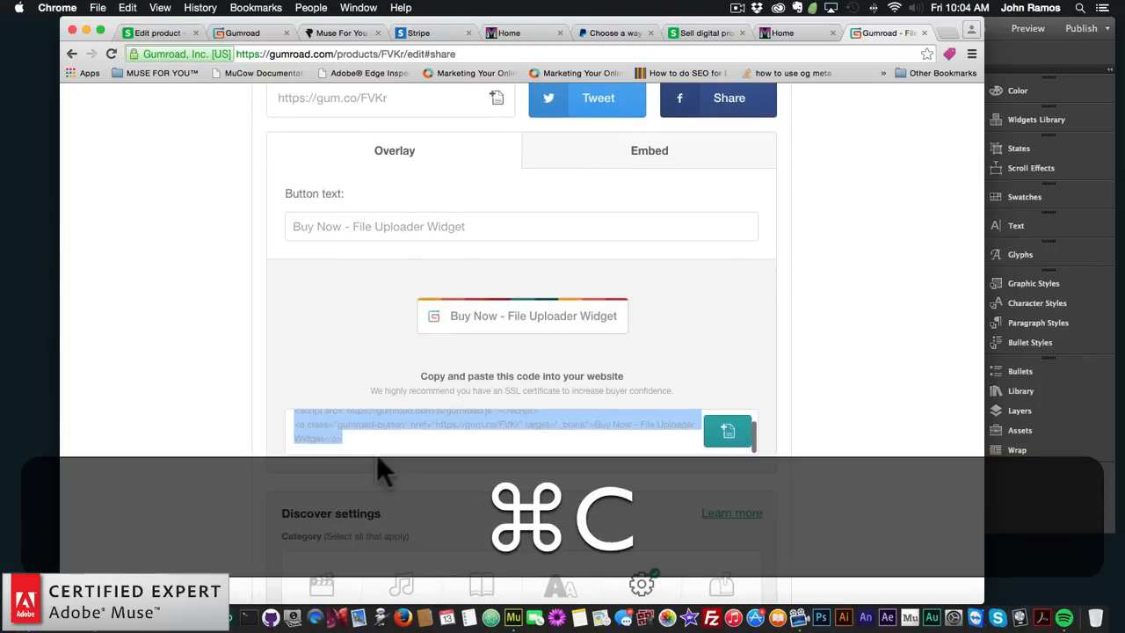
scroll(421, 442, up, 3)
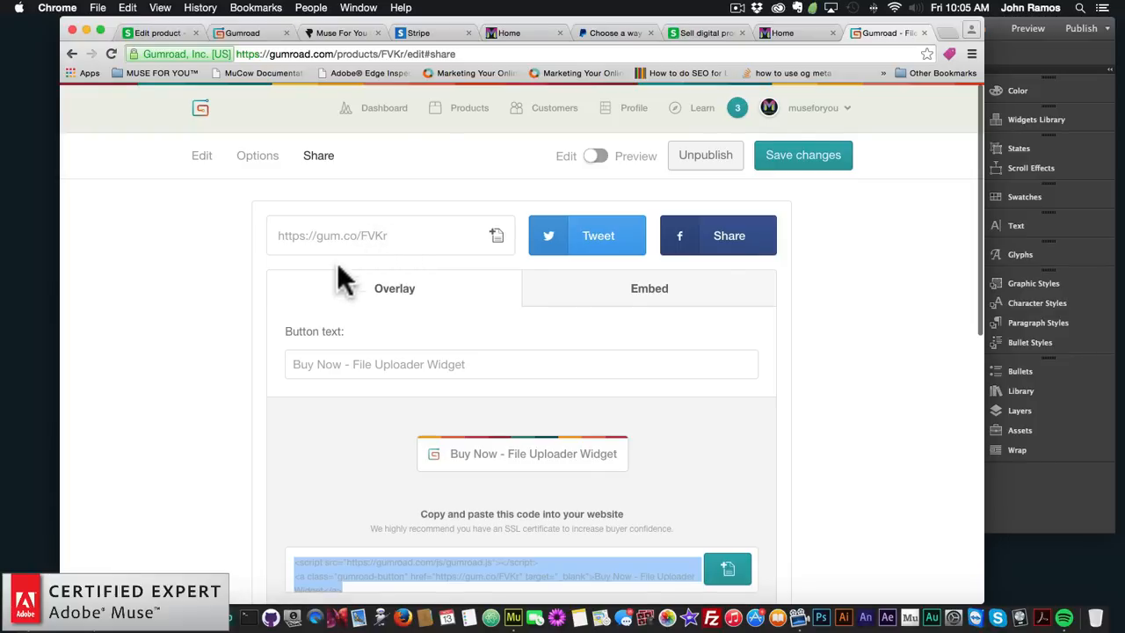
scroll(361, 308, down, 1)
scroll(360, 321, down, 2)
click(316, 457)
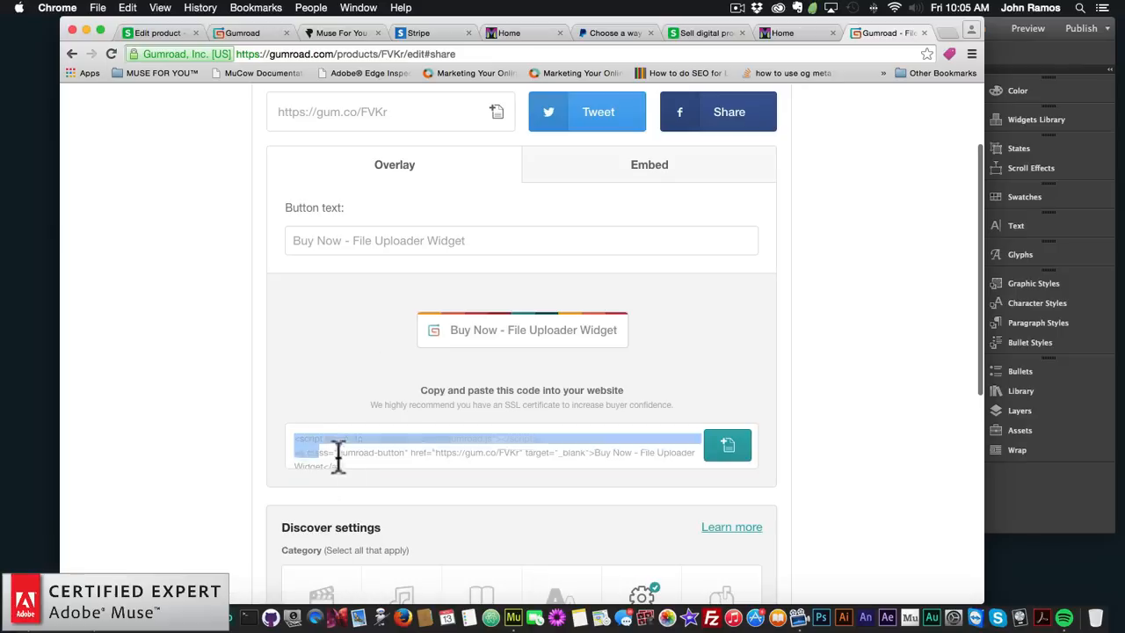
key(super+c)
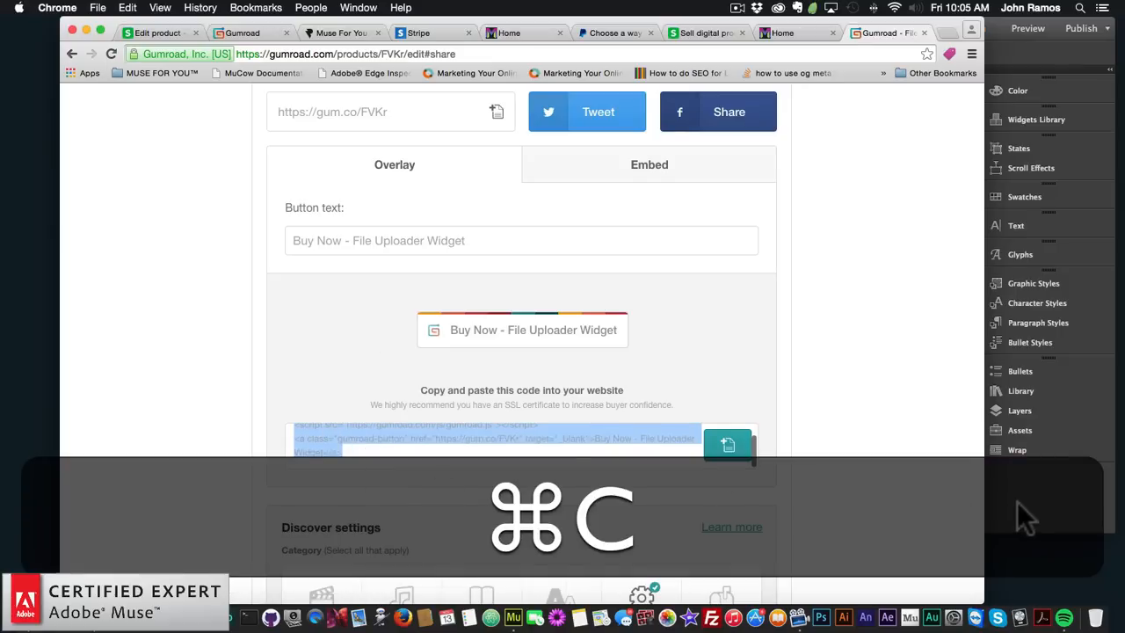
Switch to Adobe Muse, paste the Gumroad button code onto the page and place it below the File Uploader image at about X 647, Y 471
key(super+Tab)
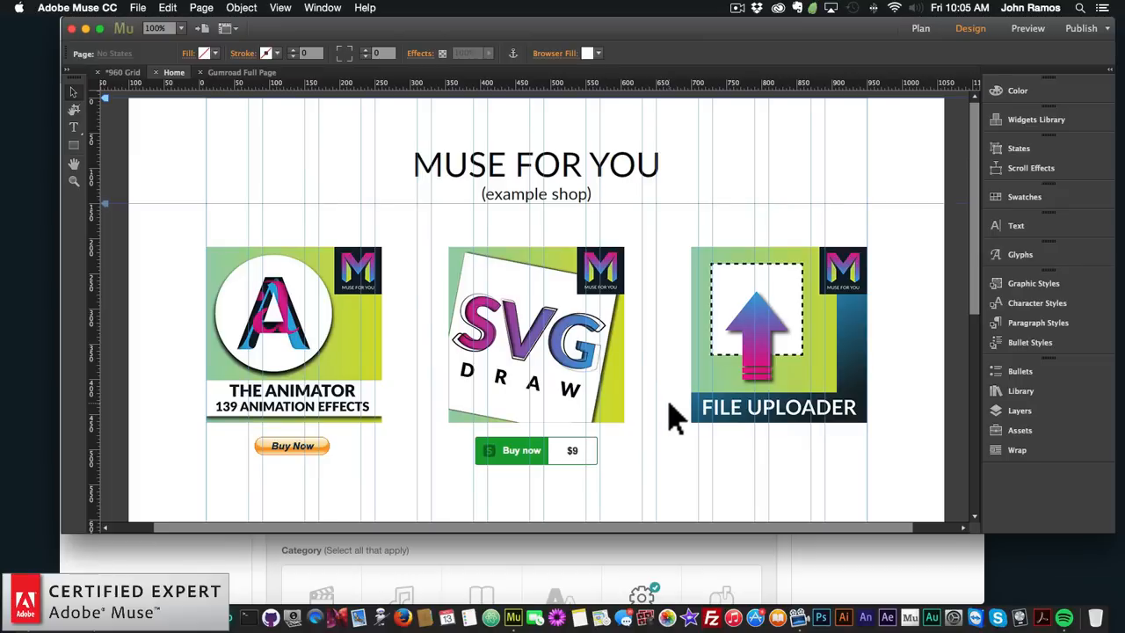
key(super+v)
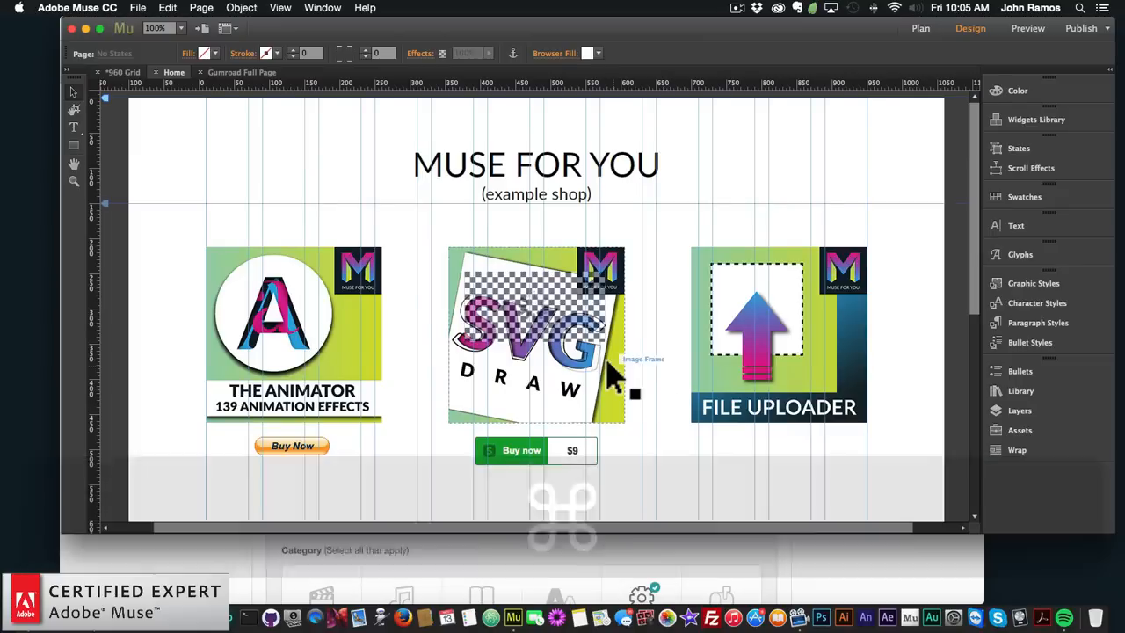
mouse_move(558, 325)
mouse_down()
mouse_move(709, 460)
mouse_move(870, 443)
mouse_up()
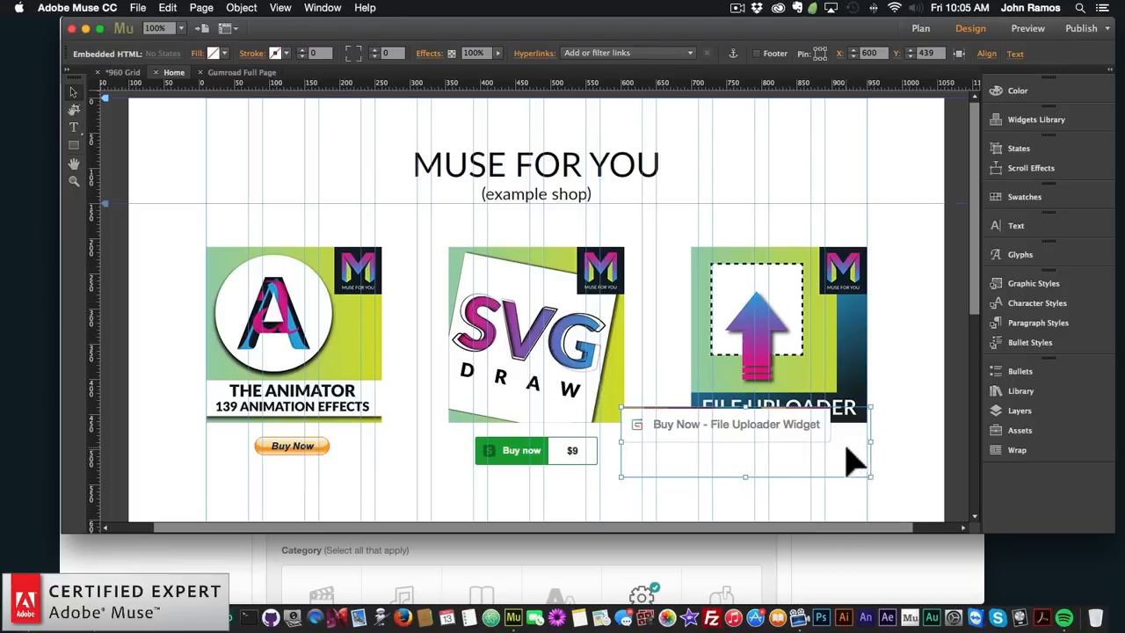
drag(758, 439, 787, 461)
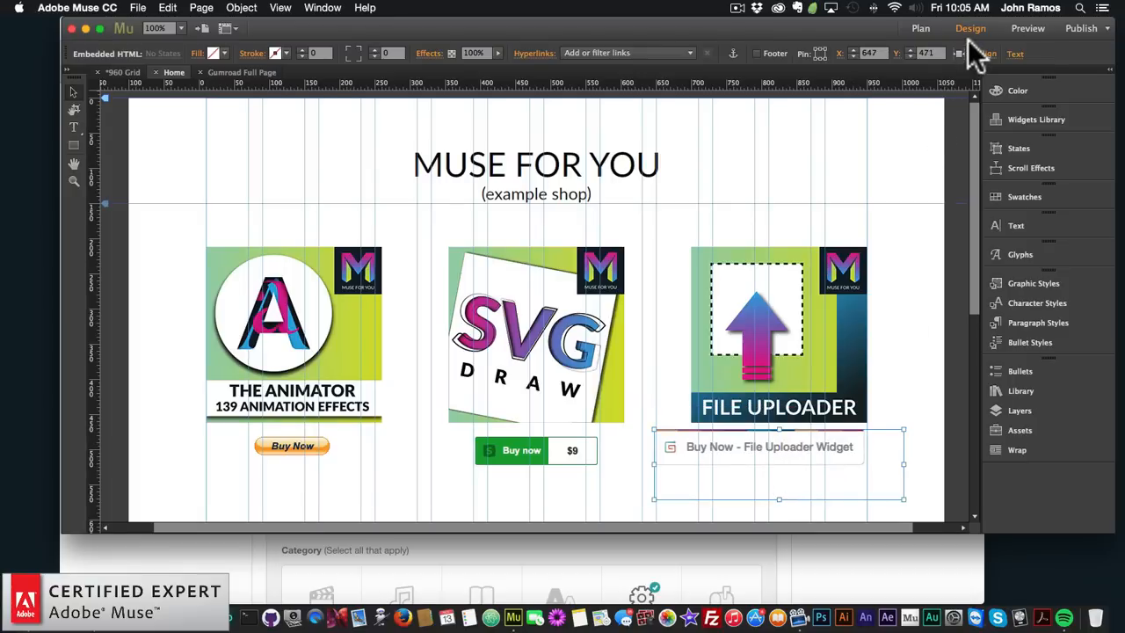
Center the Gumroad button inside its HTML frame and move the frame down to Y 480
click(1012, 53)
click(1002, 128)
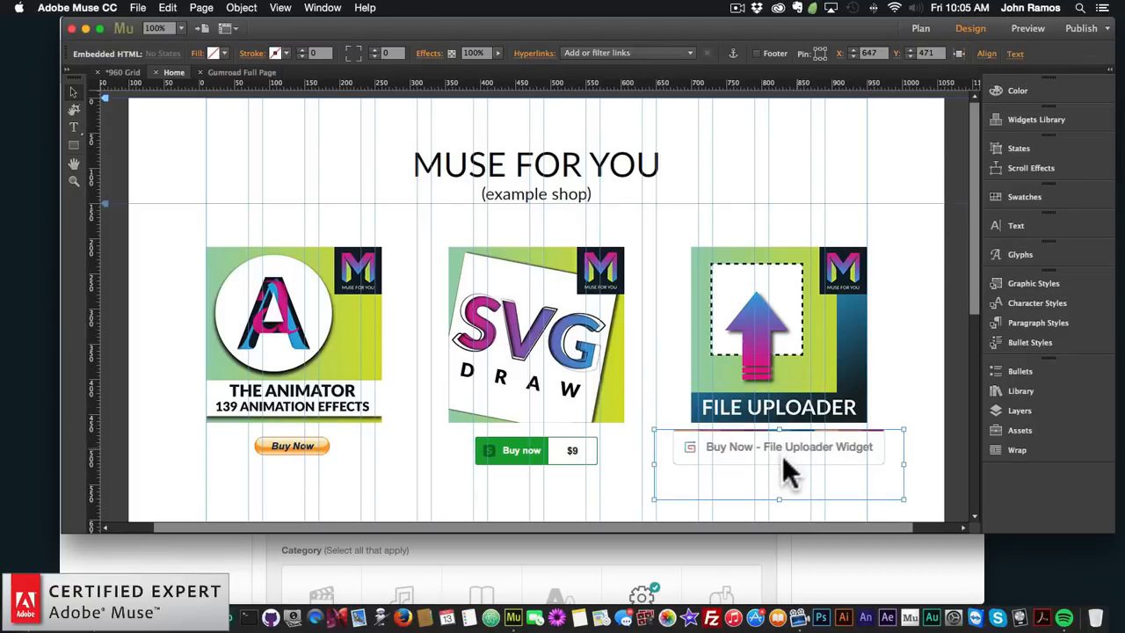
drag(778, 453, 788, 459)
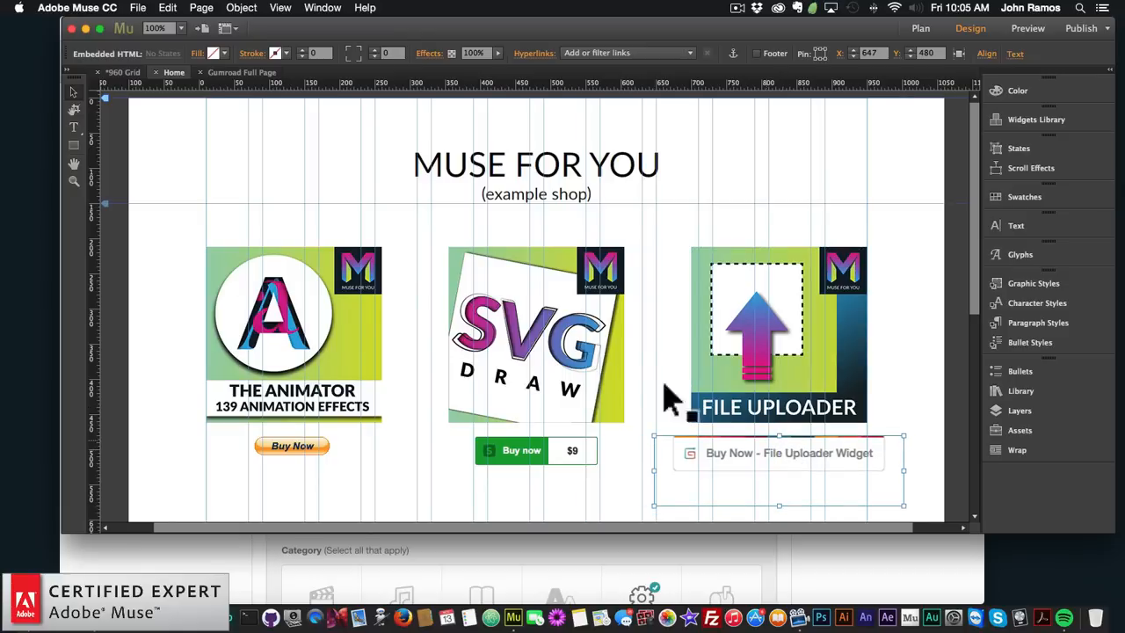
Deselect the Gumroad button and preview the shop page in the browser
click(668, 371)
click(137, 8)
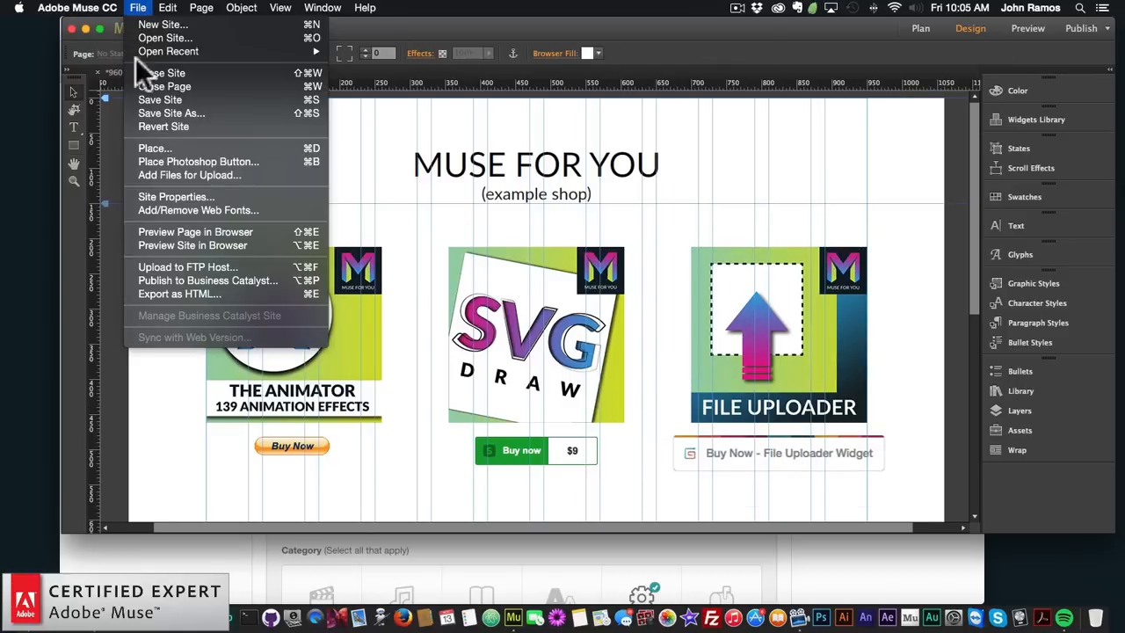
click(195, 231)
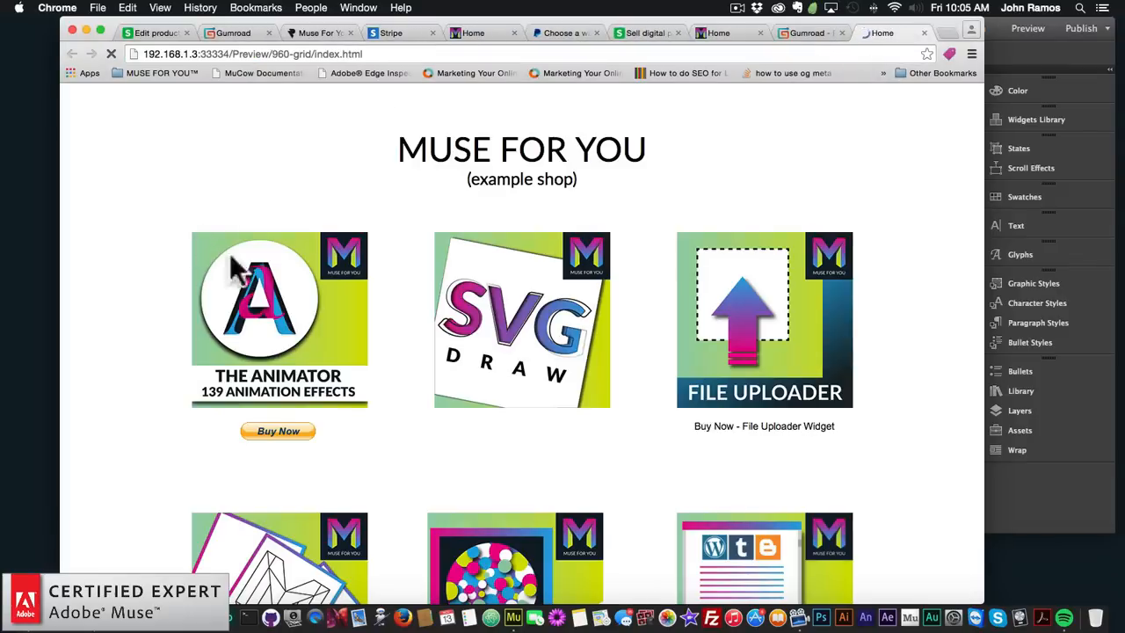
Open the Gumroad overlay from the File Uploader buy button and look through its product description
click(778, 450)
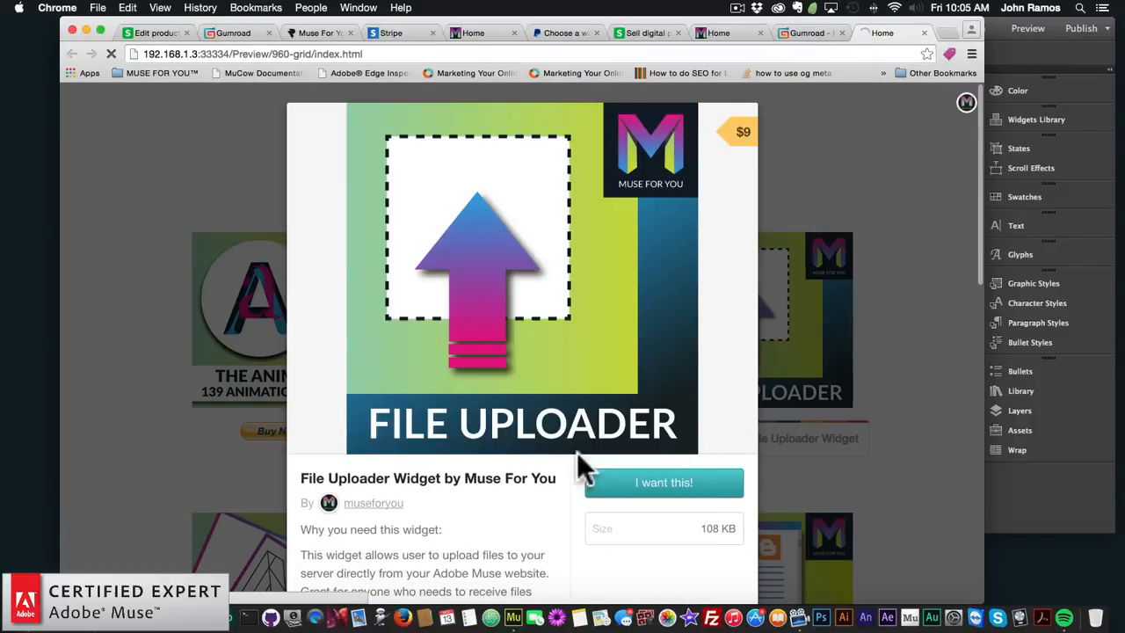
scroll(457, 461, down, 10)
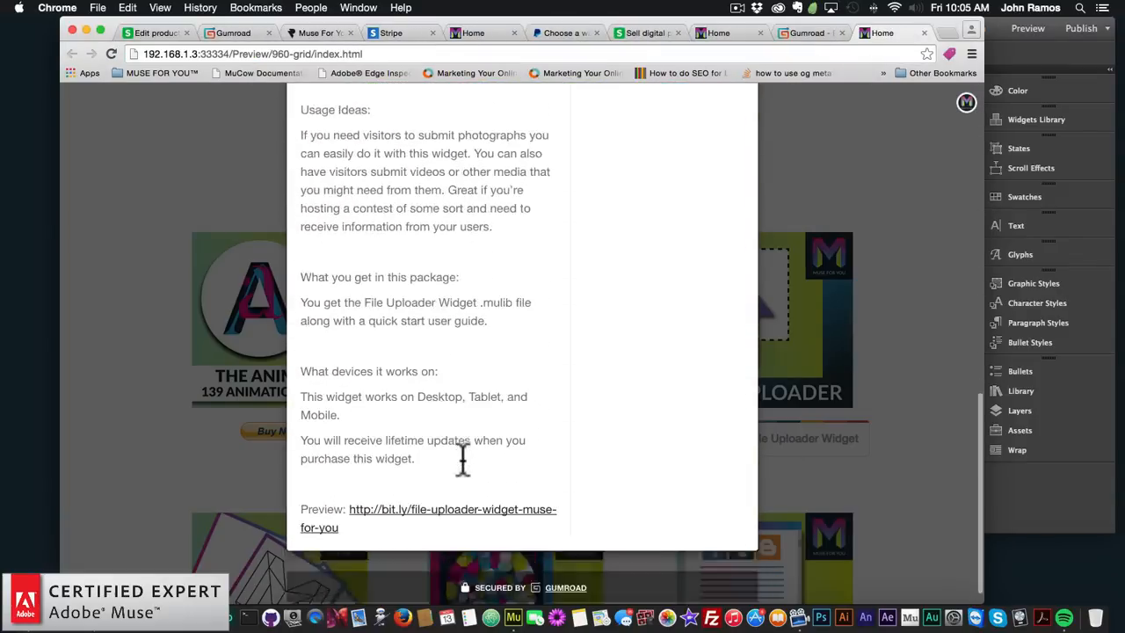
scroll(462, 457, up, 10)
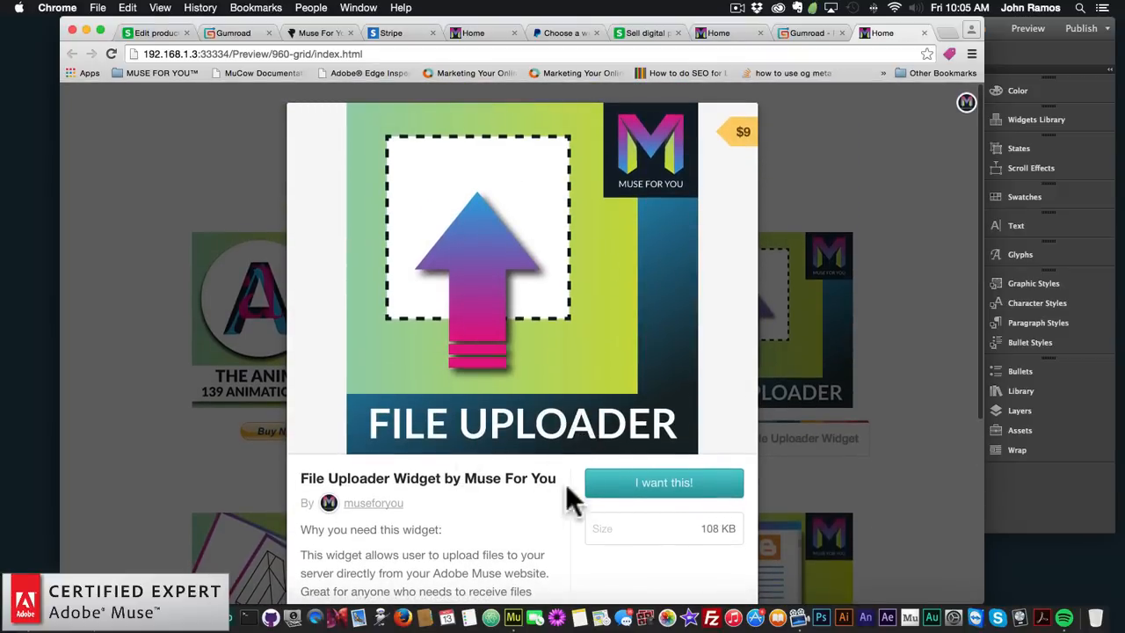
Make a test purchase of the File Uploader Widget with the prefilled test card and close the Gumroad overlay
click(663, 486)
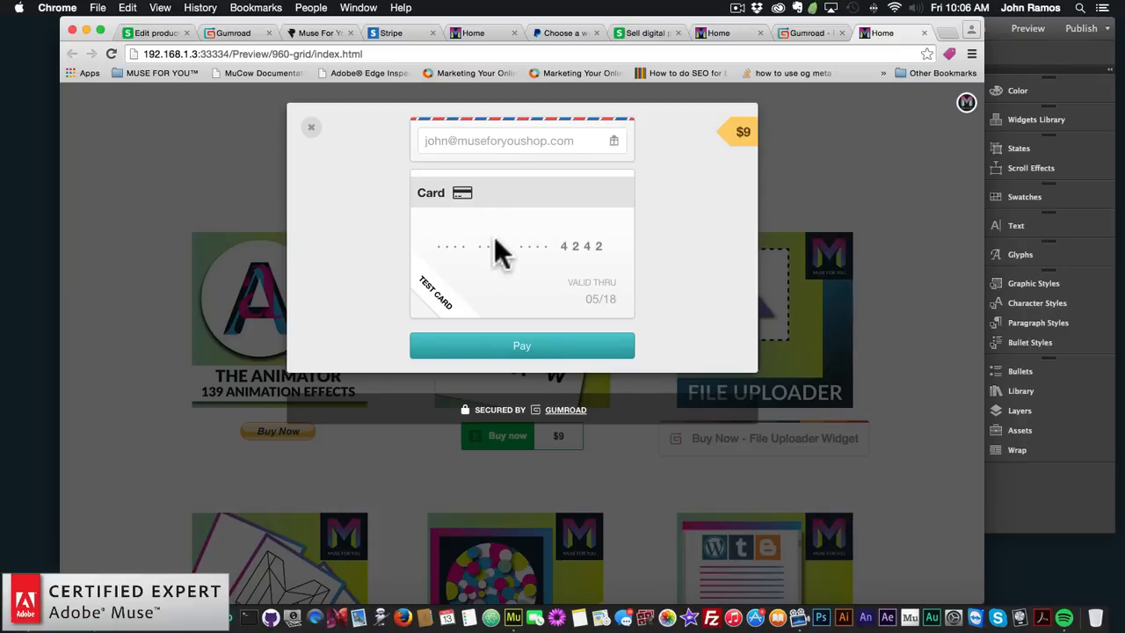
click(520, 346)
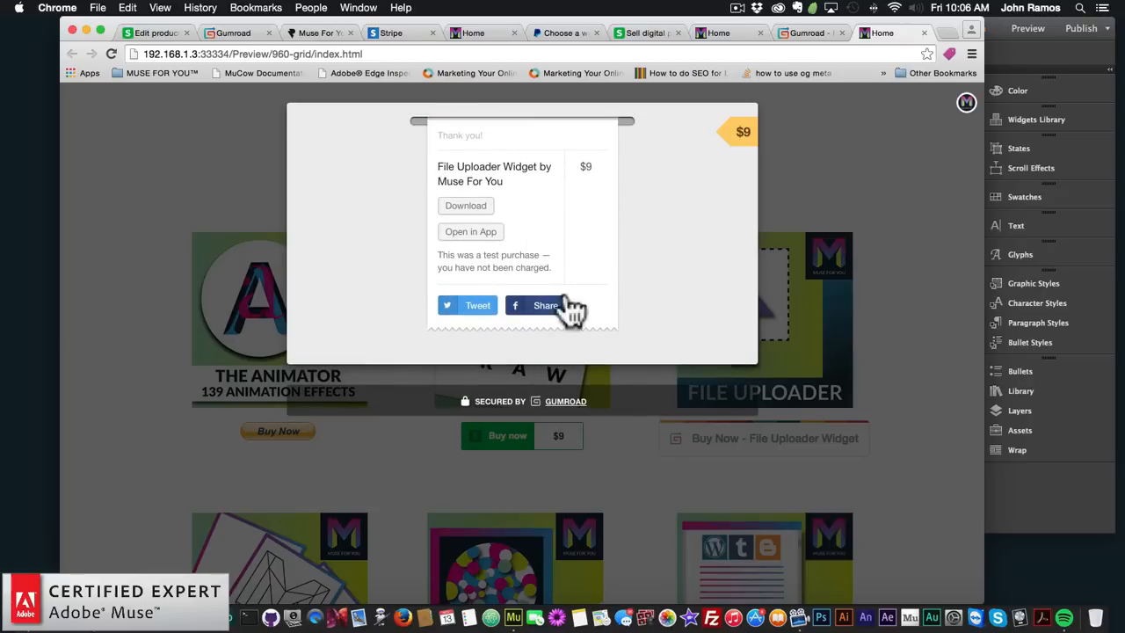
click(878, 165)
Reopen the File Uploader overlay, look at its payment form, return to the product description and close the overlay
click(757, 448)
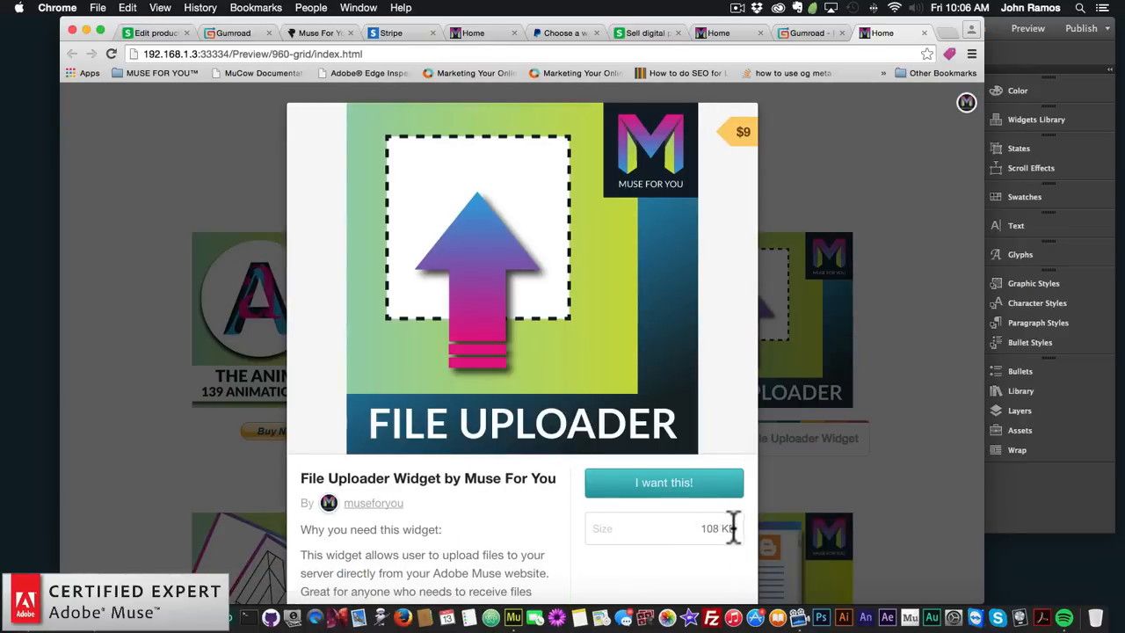
click(670, 482)
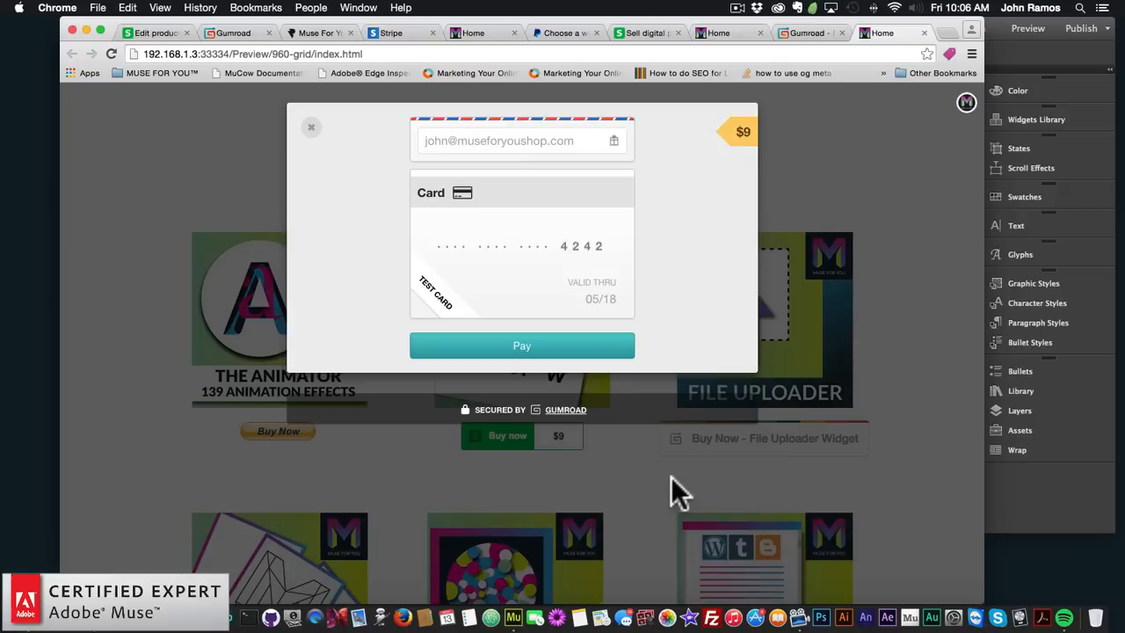
click(312, 133)
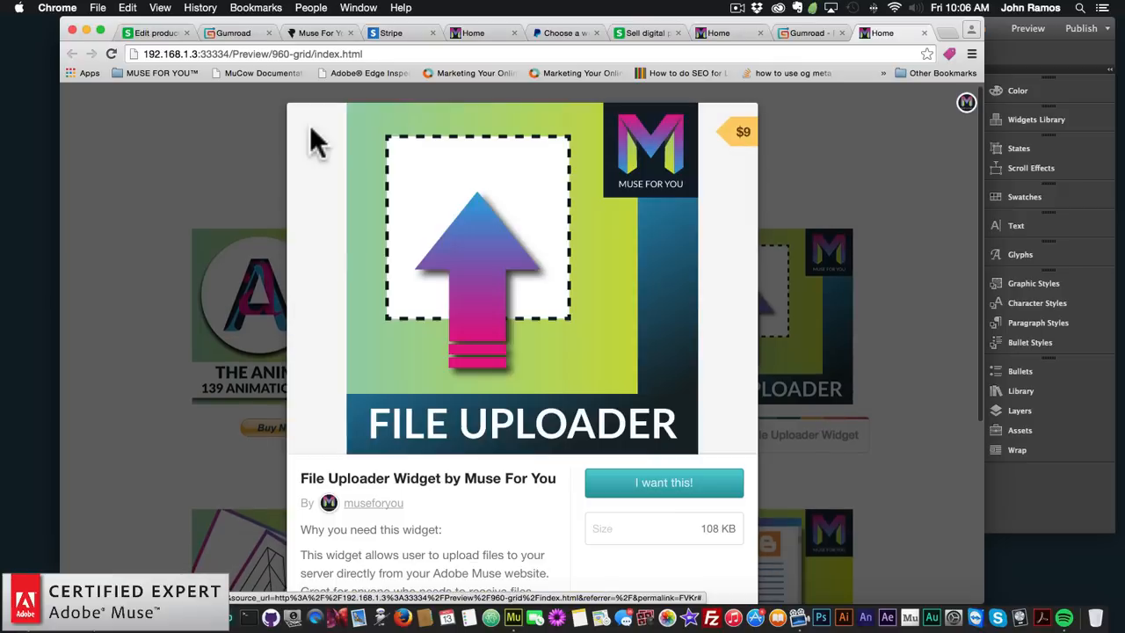
click(902, 126)
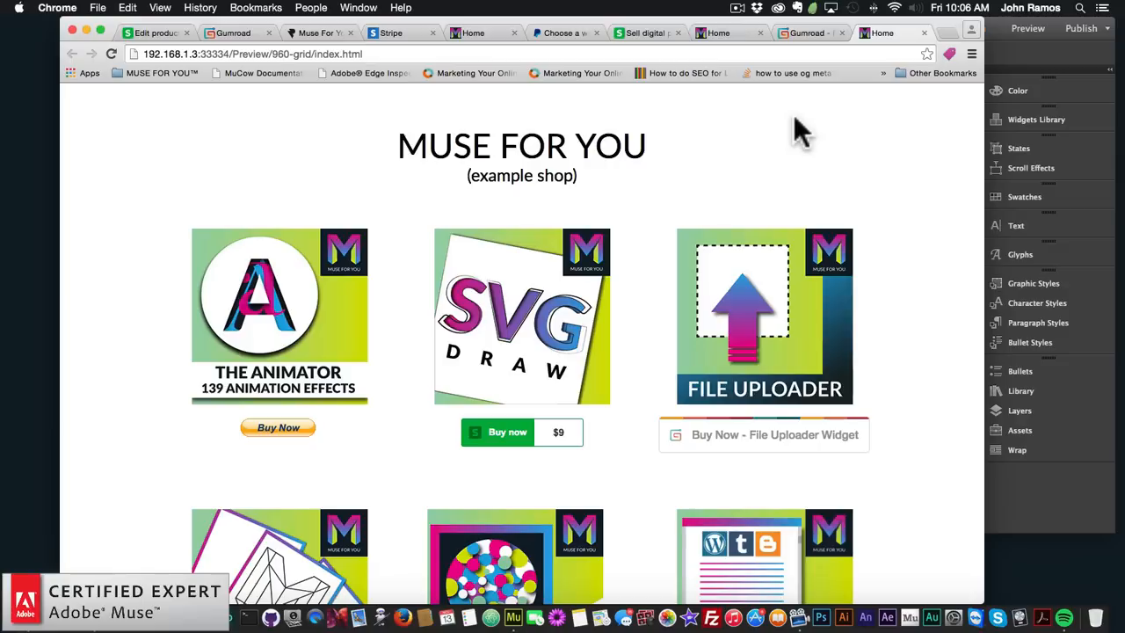
Show the Embed version of the product on the Gumroad share page and copy its complete embed code
click(807, 33)
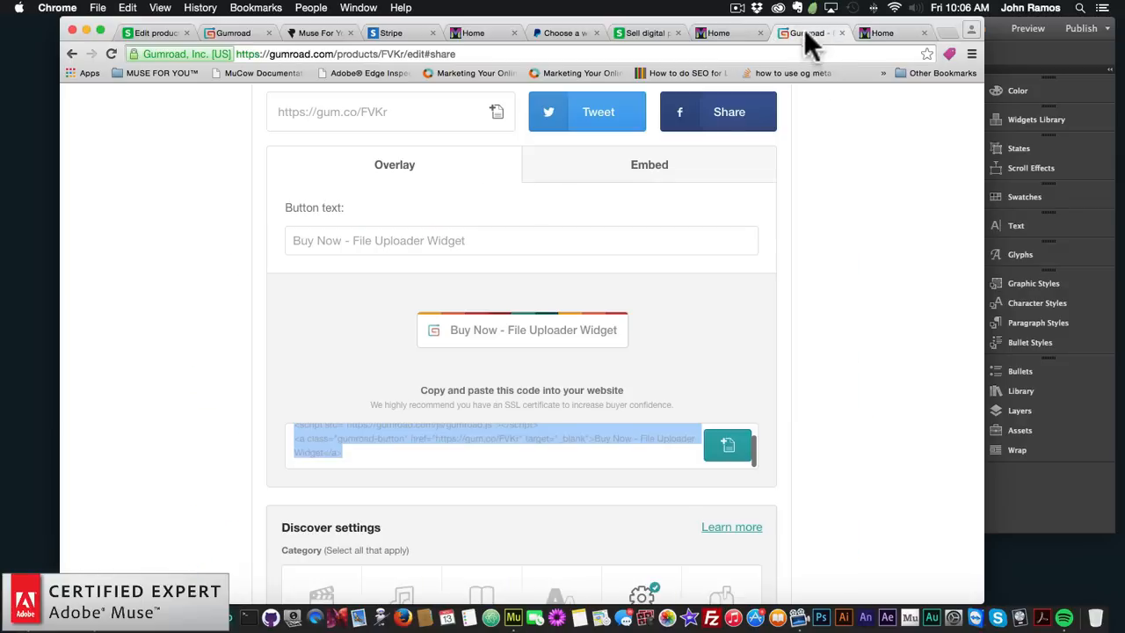
click(657, 173)
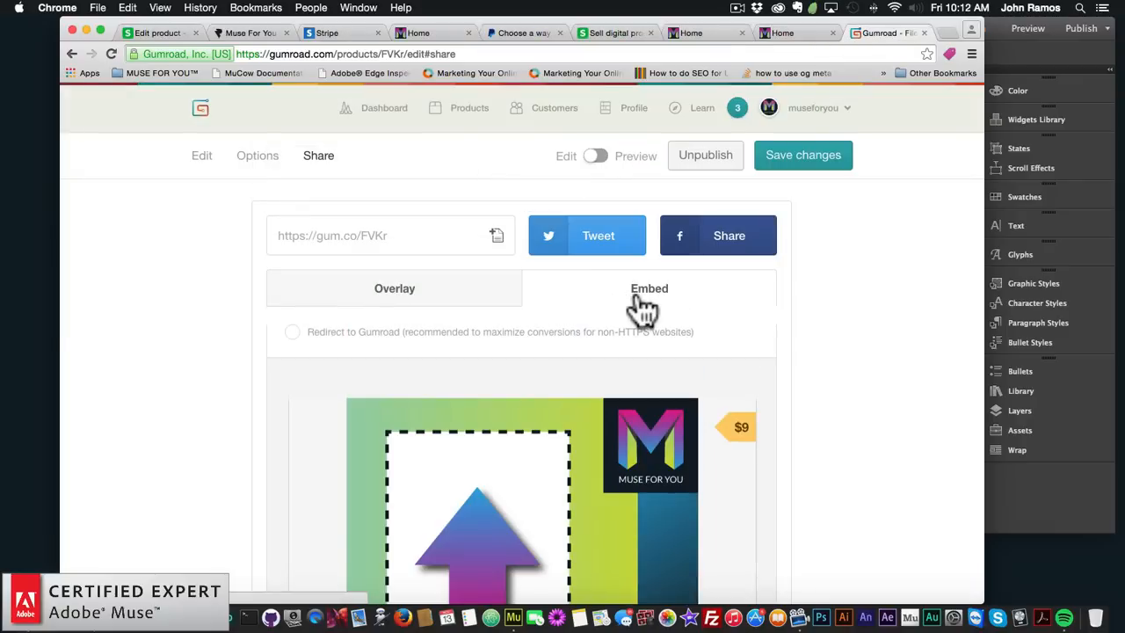
scroll(642, 307, down, 15)
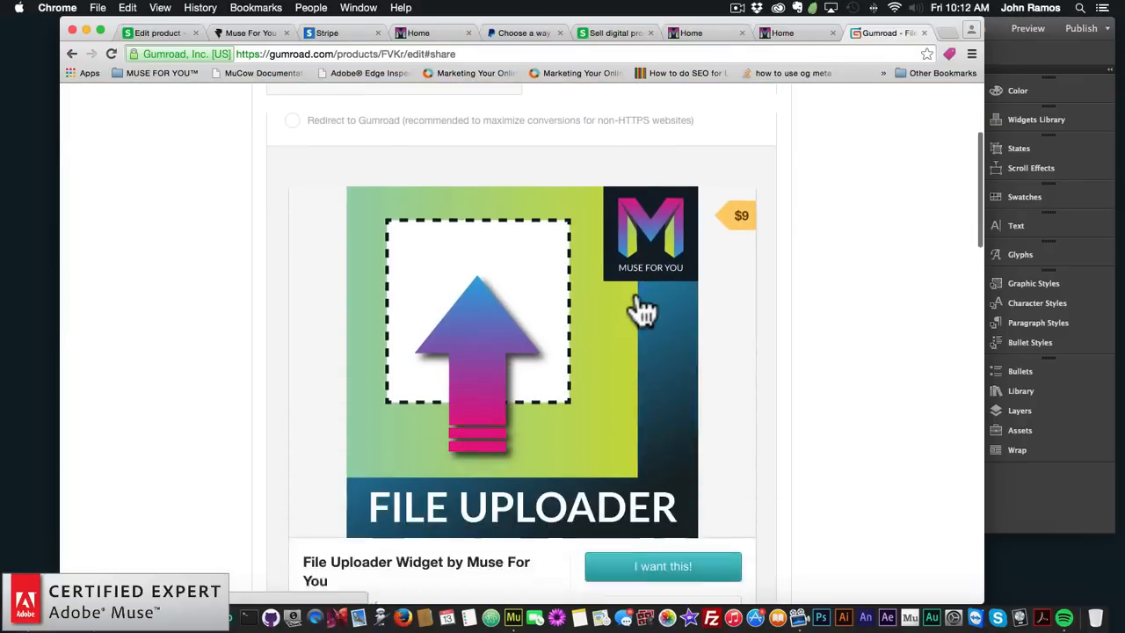
scroll(644, 309, down, 5)
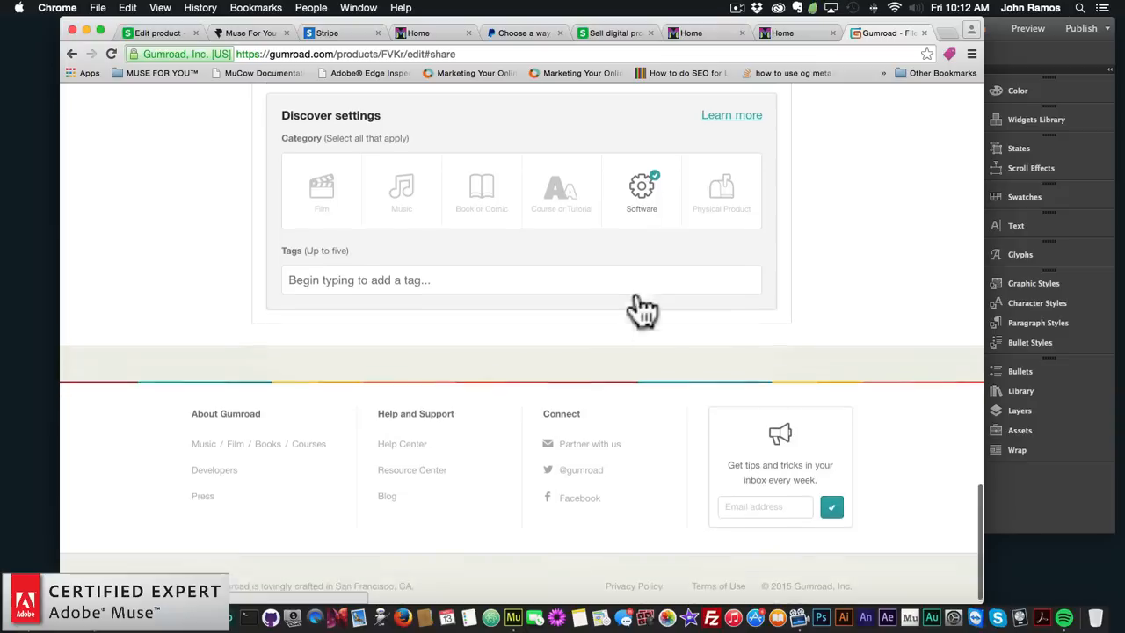
scroll(641, 307, up, 4)
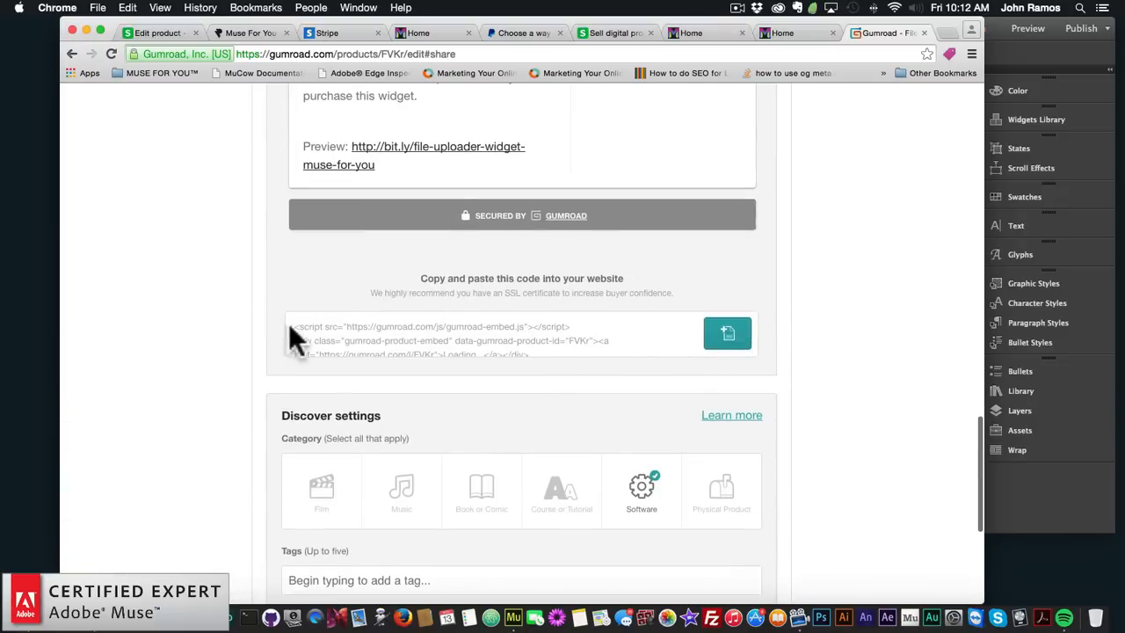
drag(369, 334, 542, 383)
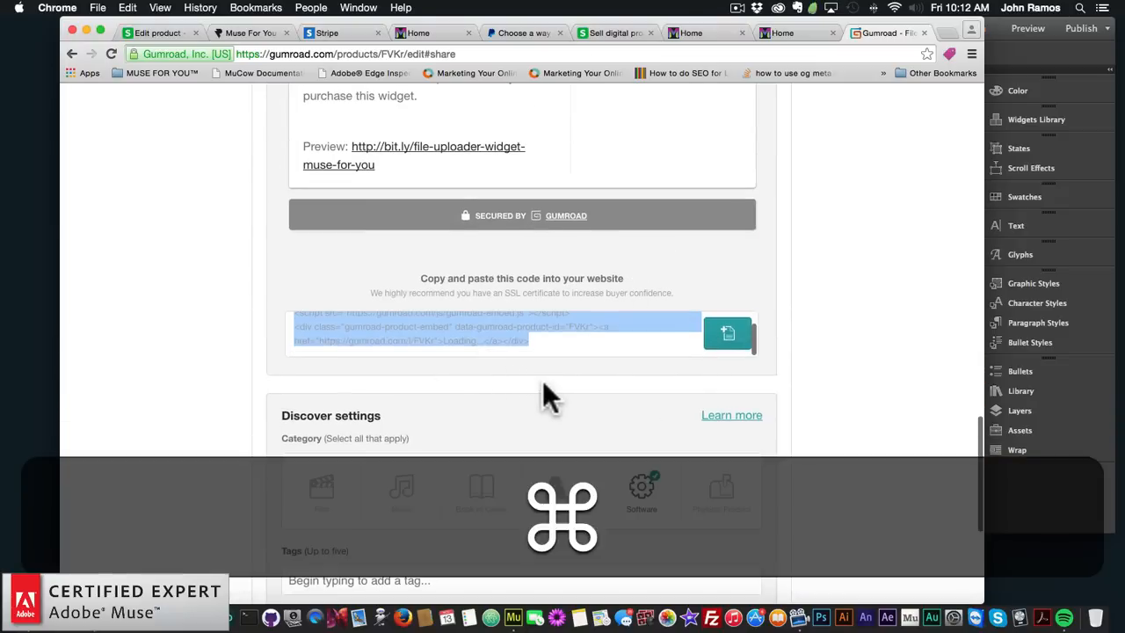
key(super+c)
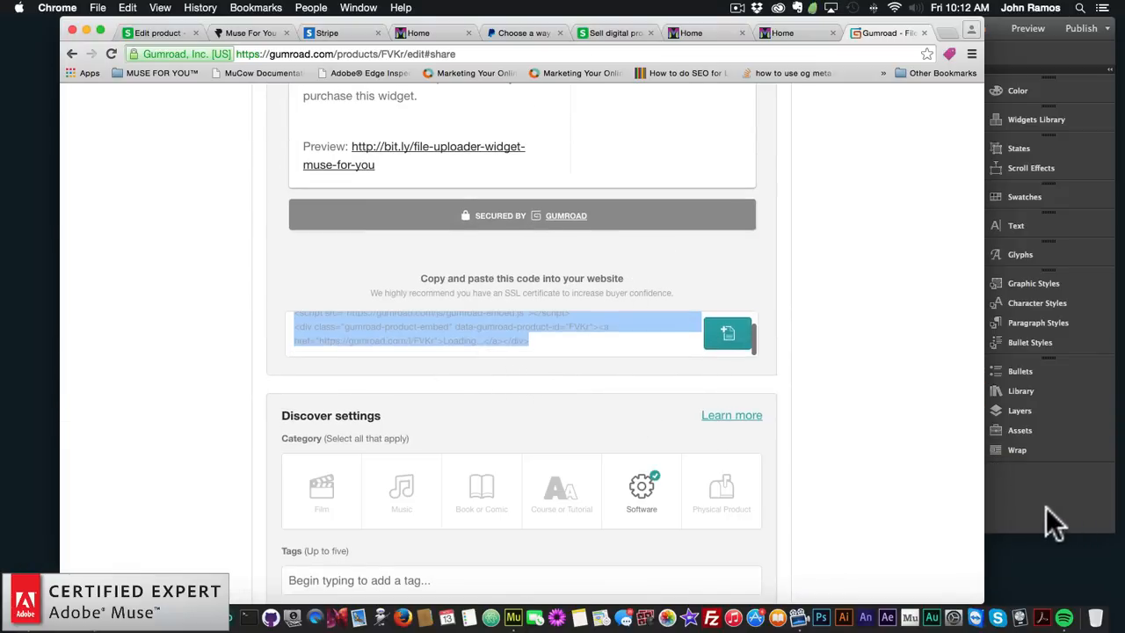
Switch to Adobe Muse, paste the embed code onto the Gumroad Full Page and place it at about X 70, Y 174
click(1046, 518)
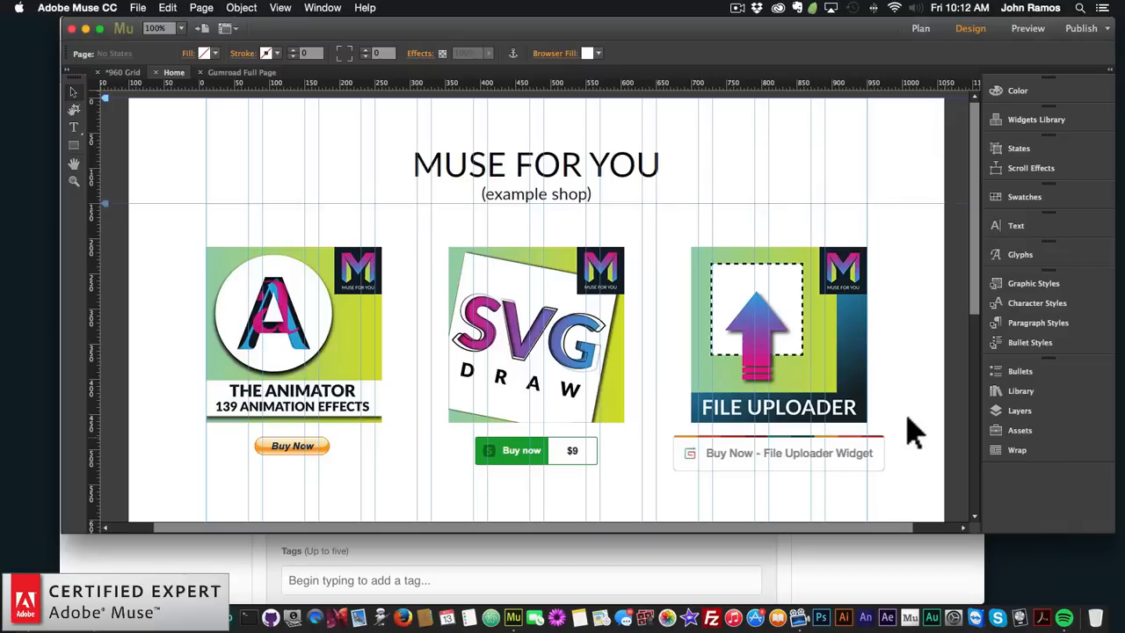
click(920, 29)
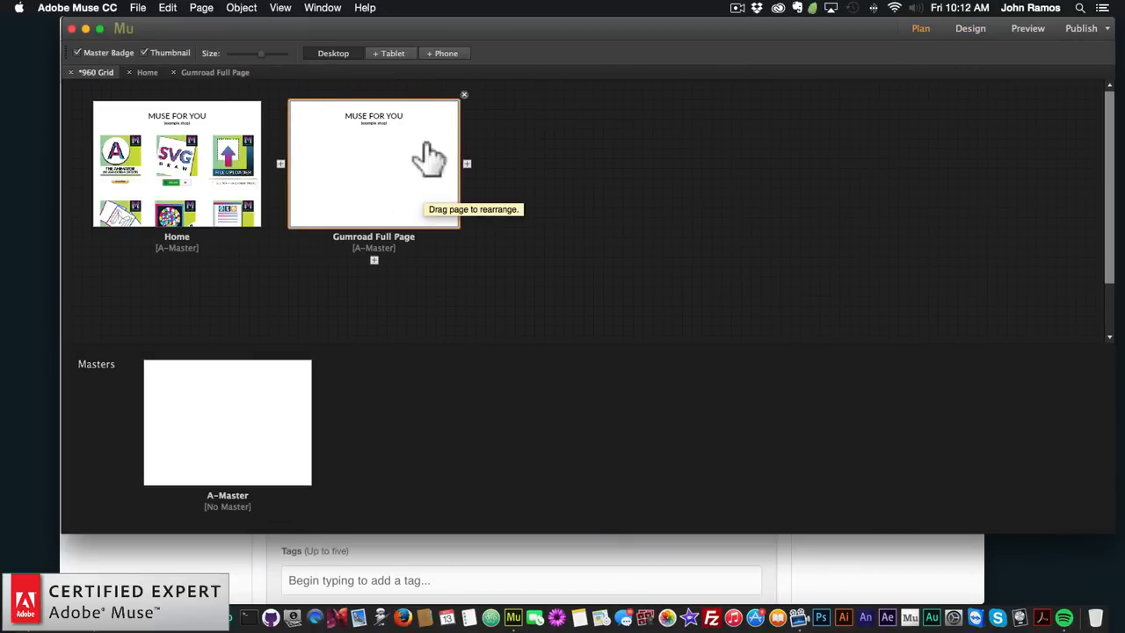
double_click(368, 176)
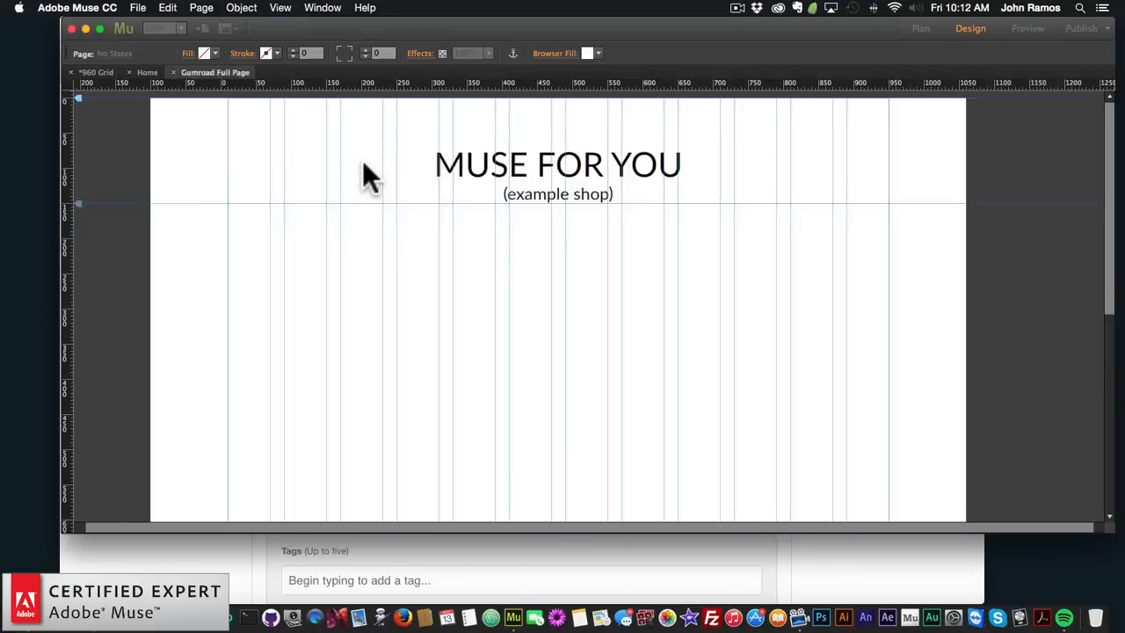
key(super+v)
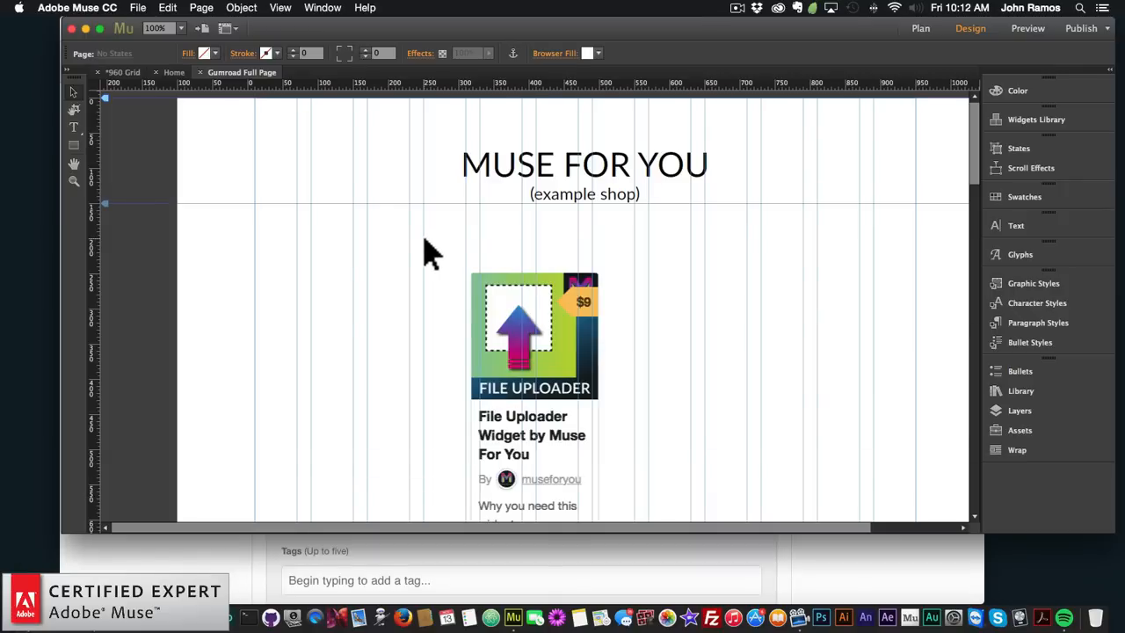
drag(536, 342, 385, 299)
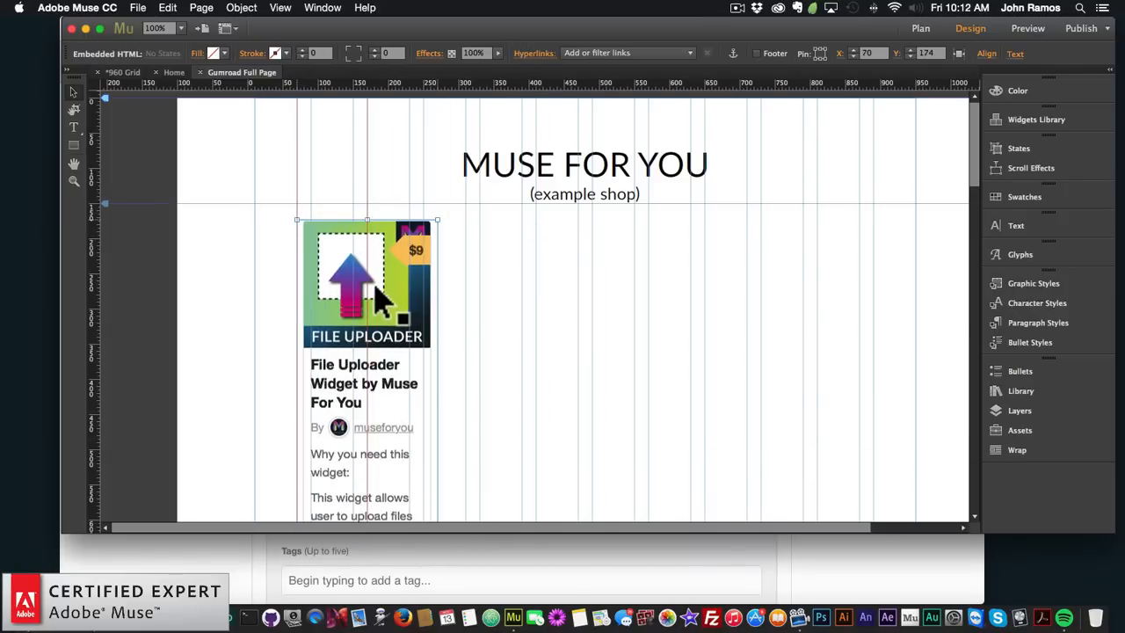
Widen the embedded Gumroad product frame across most of the page and move it to about X 110, Y 173
scroll(464, 350, down, 10)
scroll(466, 343, down, 5)
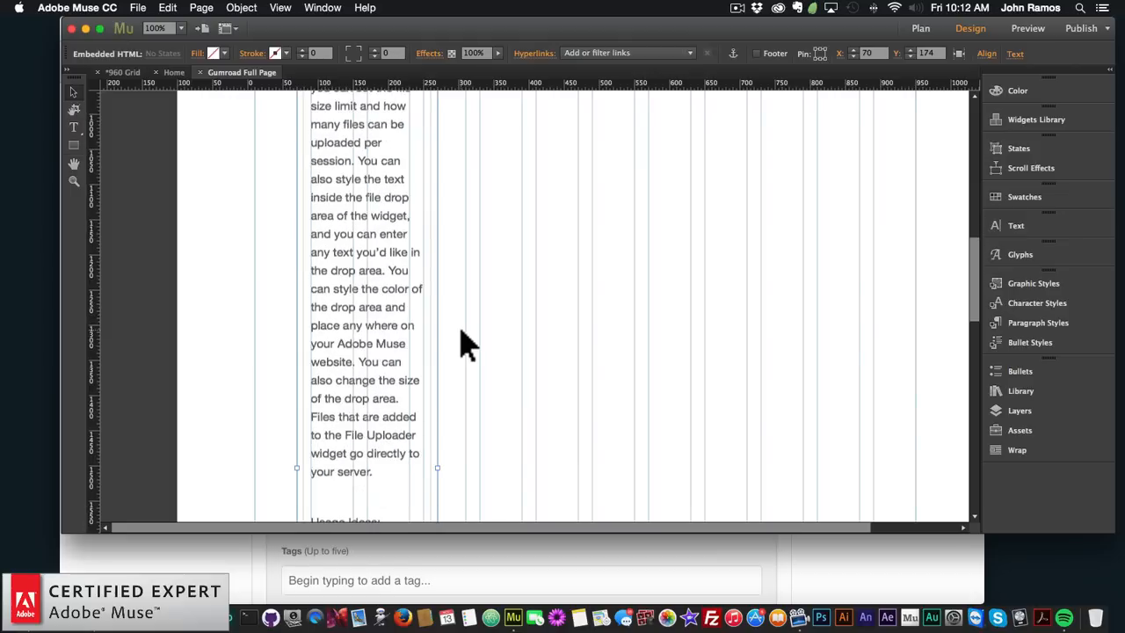
drag(437, 429, 875, 442)
scroll(743, 409, up, 10)
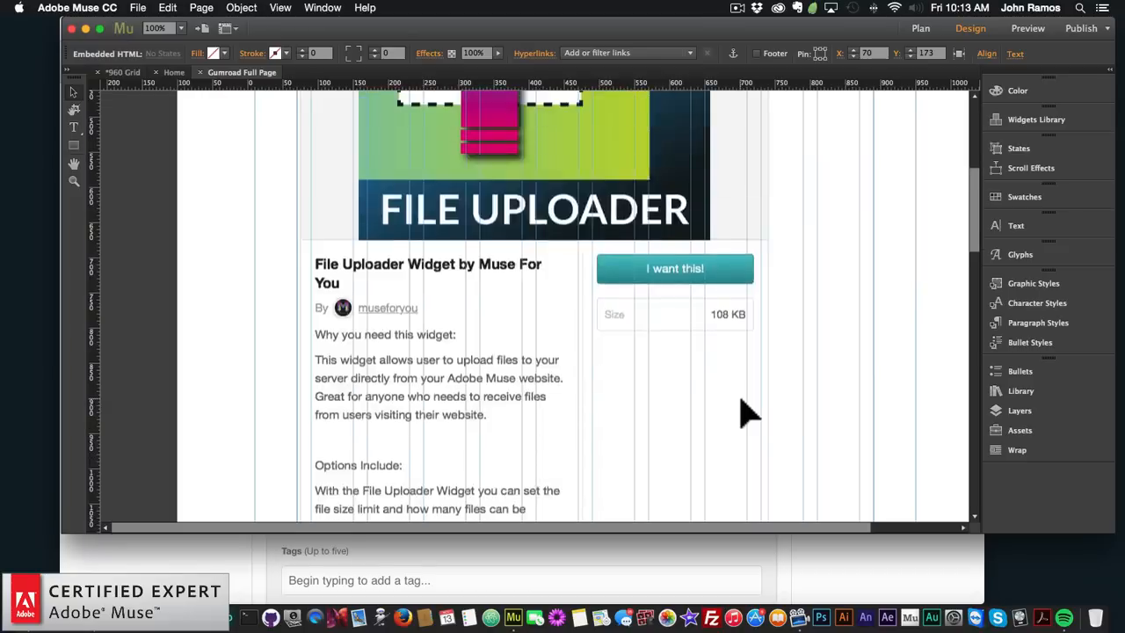
scroll(677, 383, up, 7)
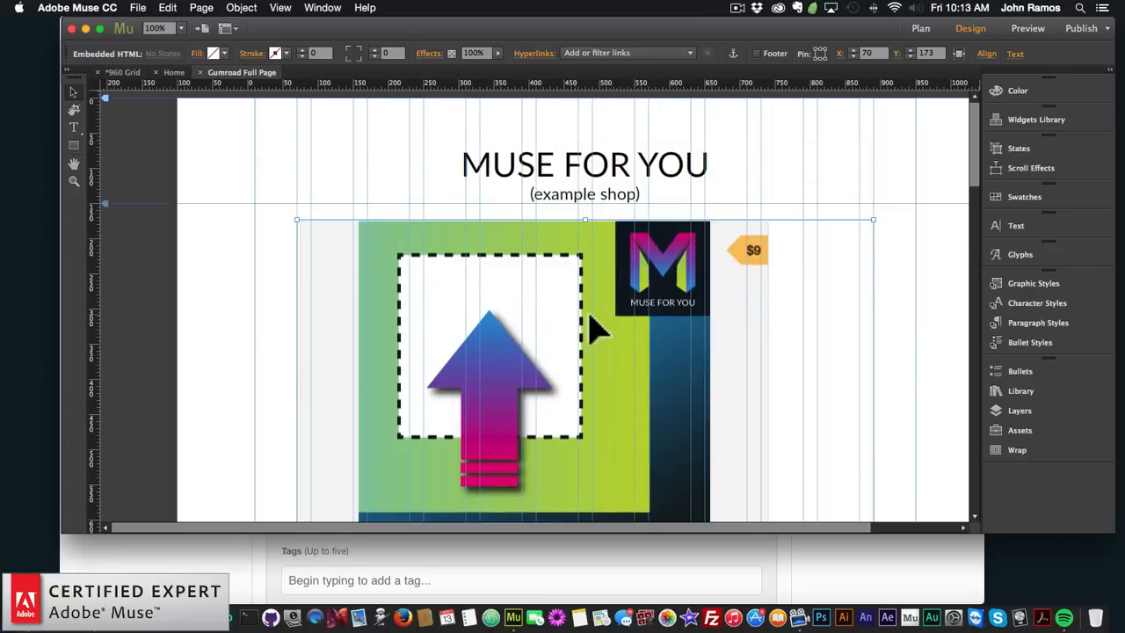
drag(595, 330, 605, 327)
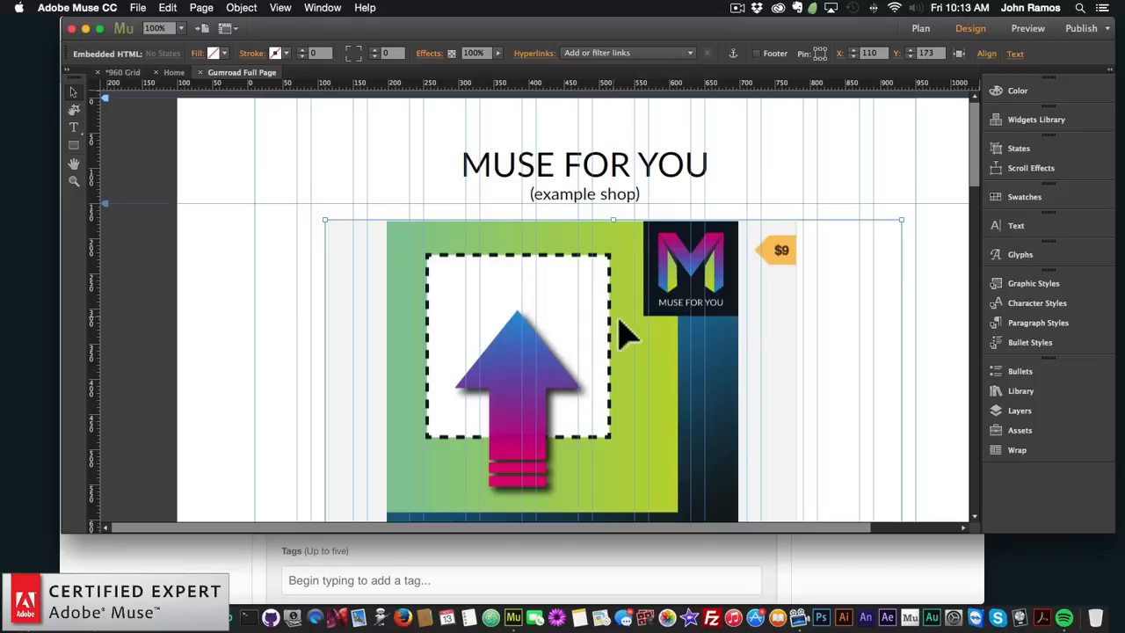
Deselect the Gumroad embed, preview the Gumroad Full Page in the browser and look through the product description
click(326, 170)
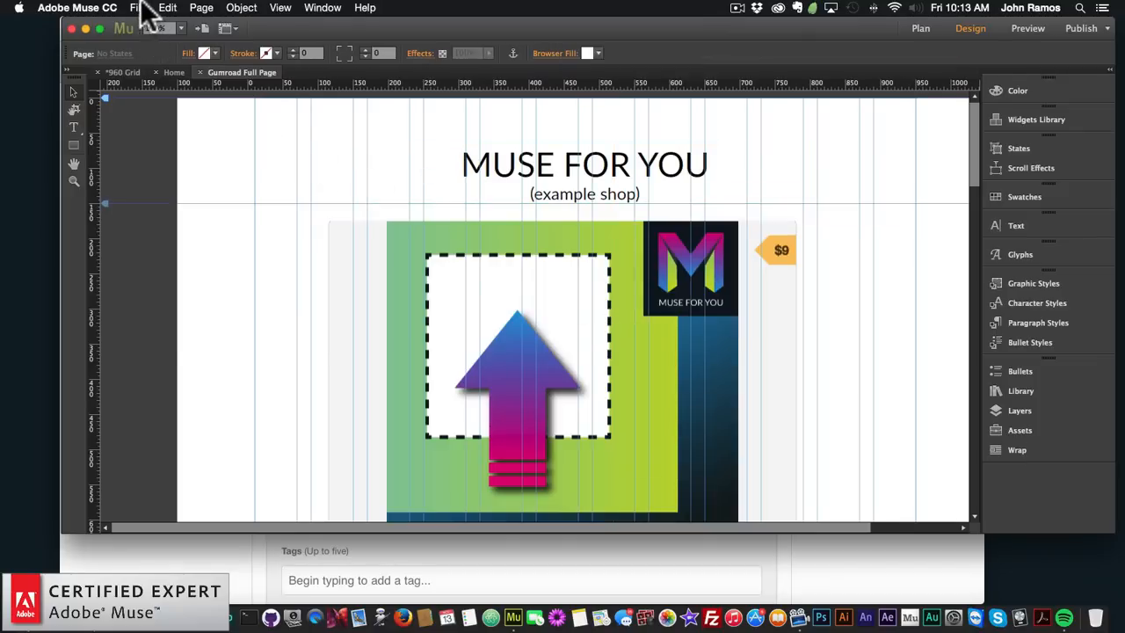
click(138, 7)
click(209, 230)
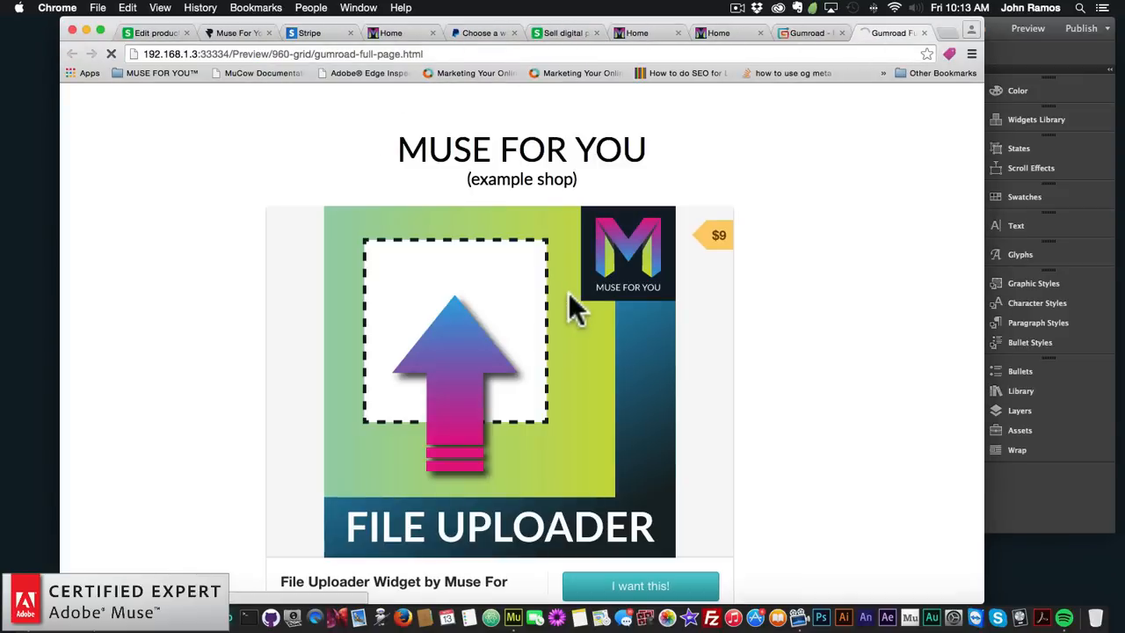
scroll(569, 292, down, 8)
scroll(569, 293, down, 19)
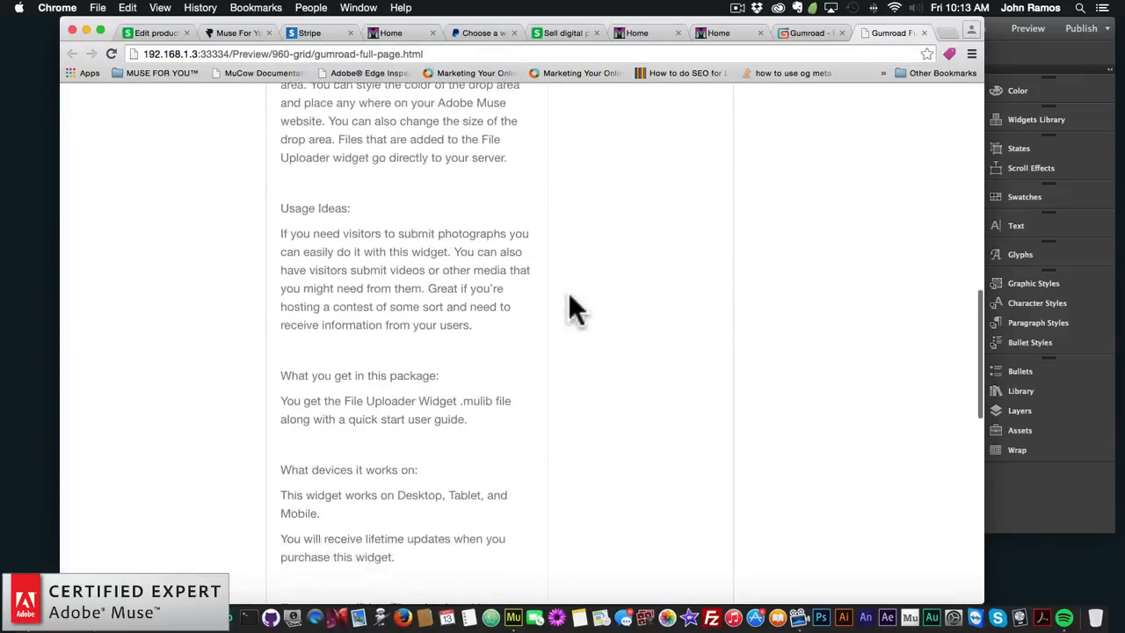
scroll(569, 292, up, 20)
scroll(569, 303, up, 5)
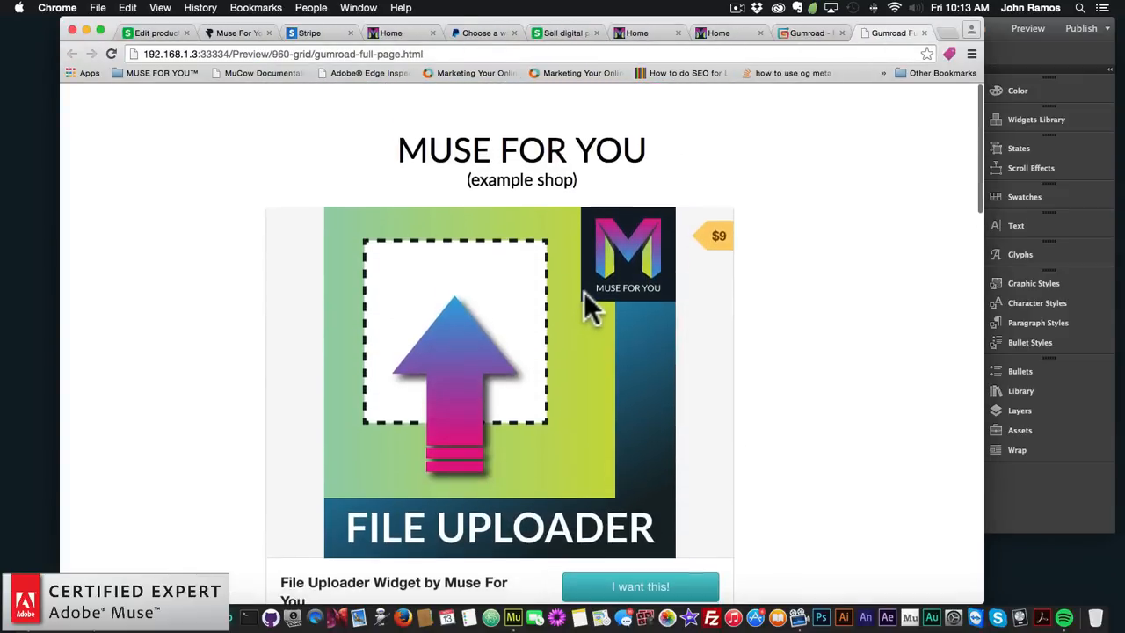
Open the payment form of the embedded File Uploader product in the preview and return to the product description
scroll(584, 303, down, 12)
scroll(580, 308, up, 12)
scroll(633, 414, down, 3)
click(642, 469)
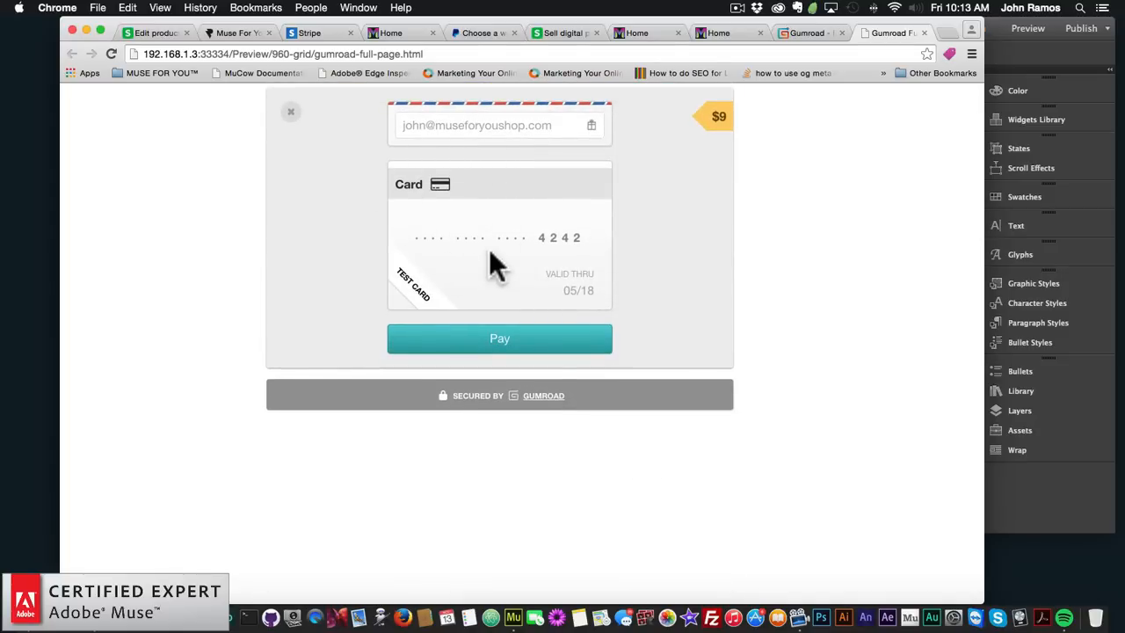
click(291, 112)
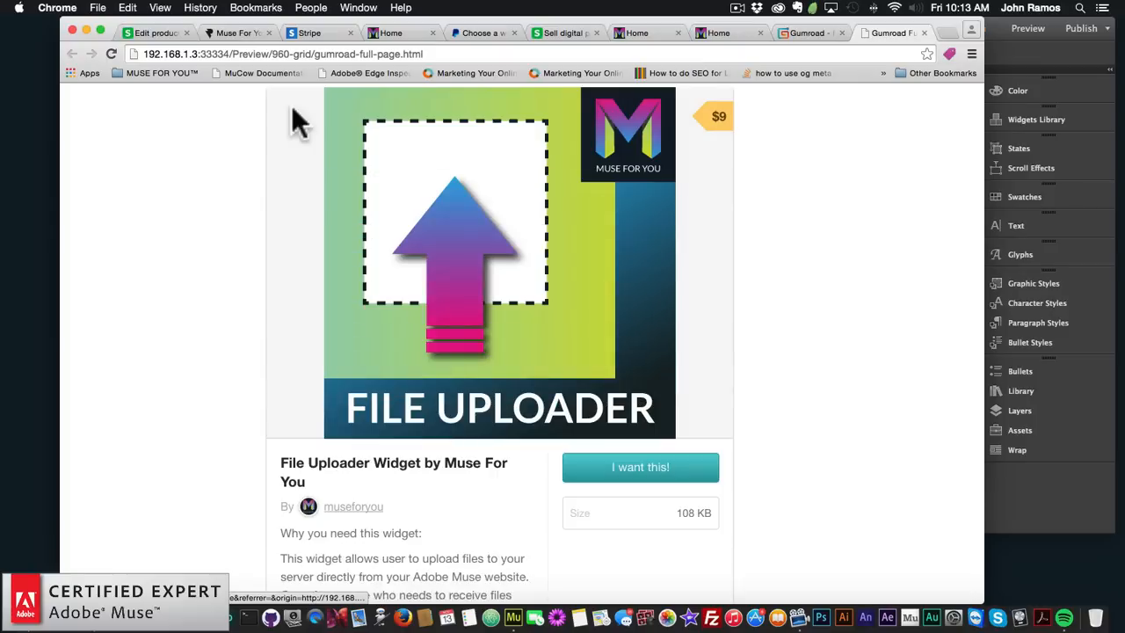
Switch back to Adobe Muse and nudge the embedded Gumroad product frame right to X 126
click(1009, 490)
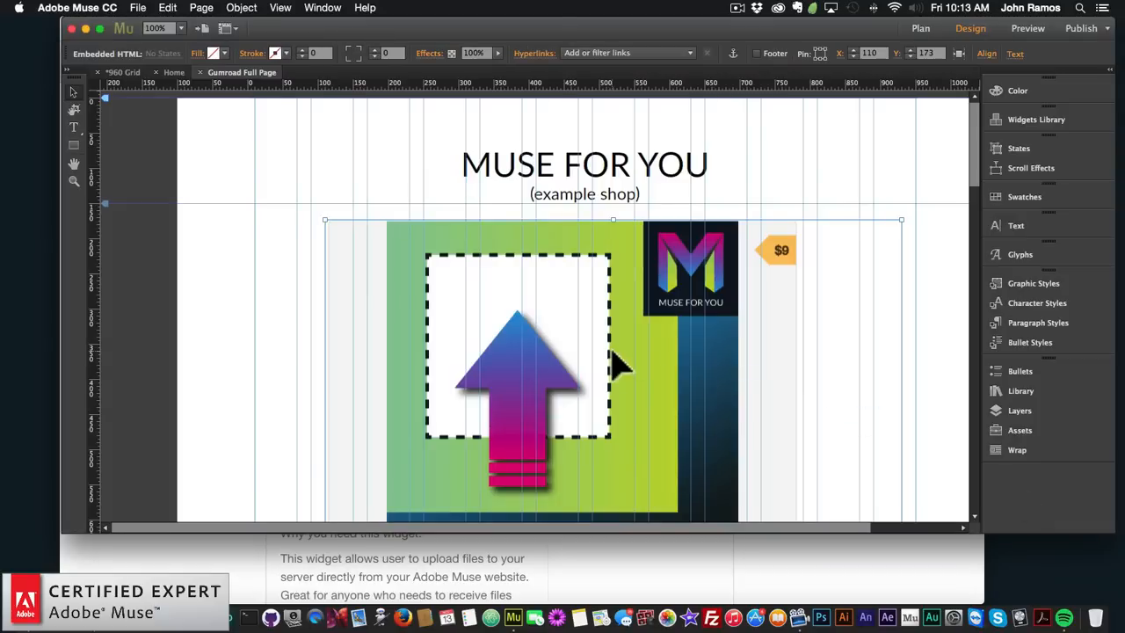
key(Right)
key(Right)
key(Right)
key(Right)
key(Right)
key(Right)
key(Right)
key(Right)
key(Right)
key(Right)
key(Right)
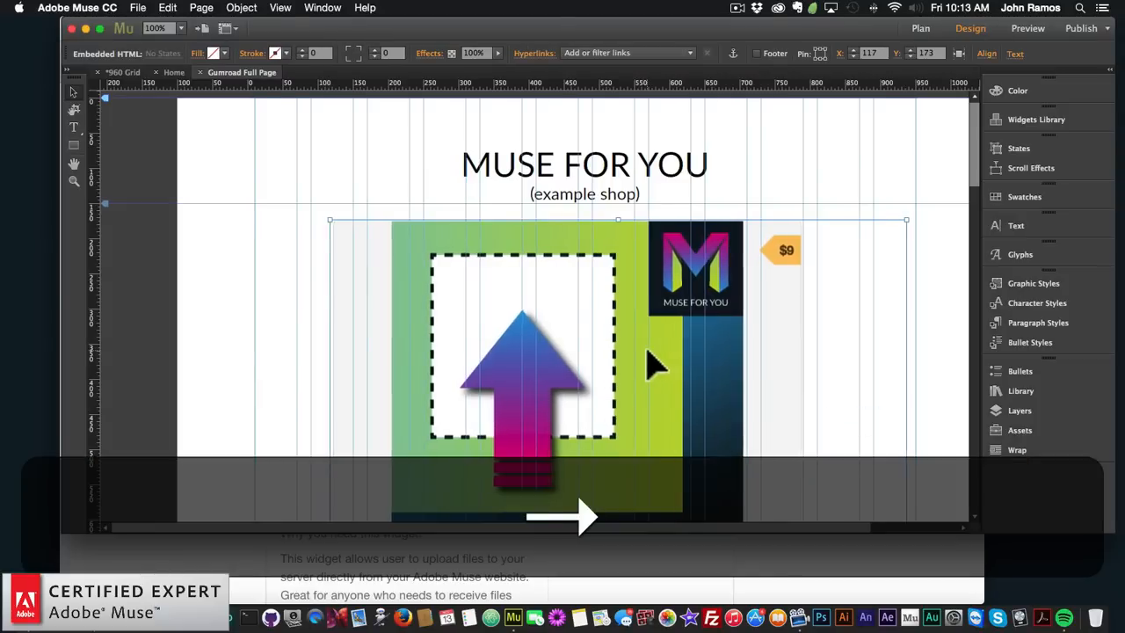
key(Right)
key(Right)
key(Right)
key(Right)
key(Right)
key(Right)
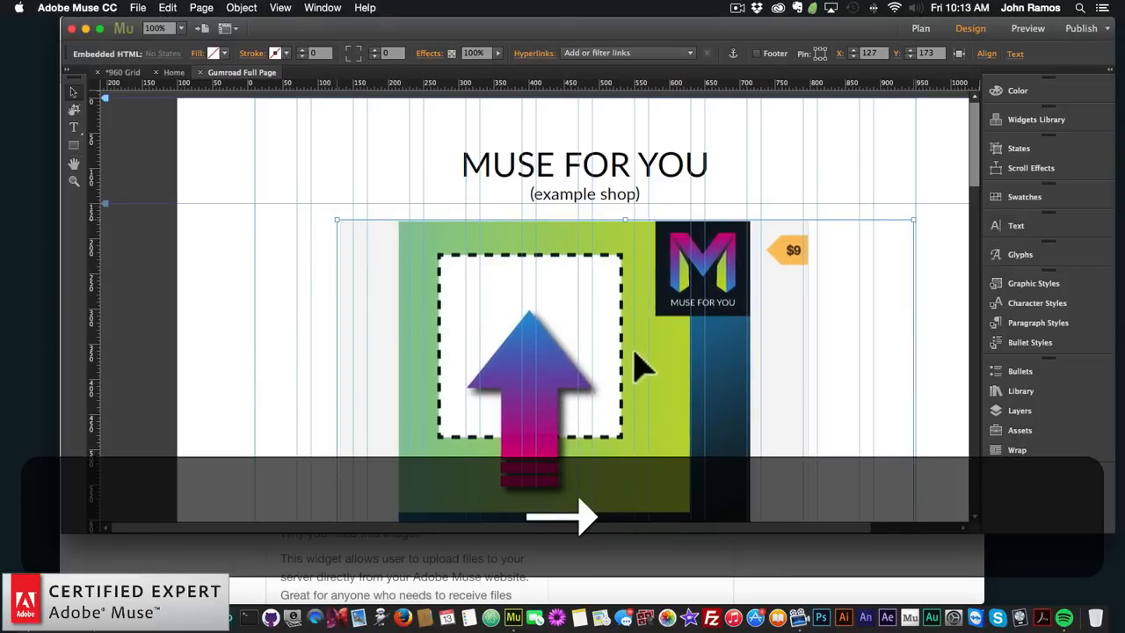
key(Left)
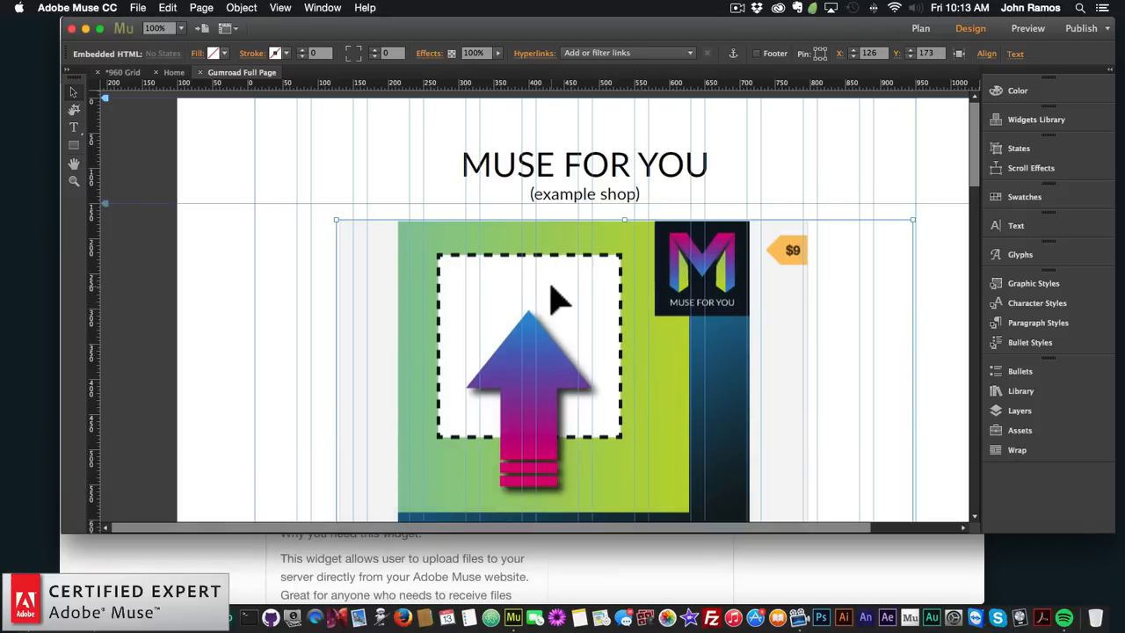
Open the Home page of the site for editing and bring its second row of products into view
click(920, 27)
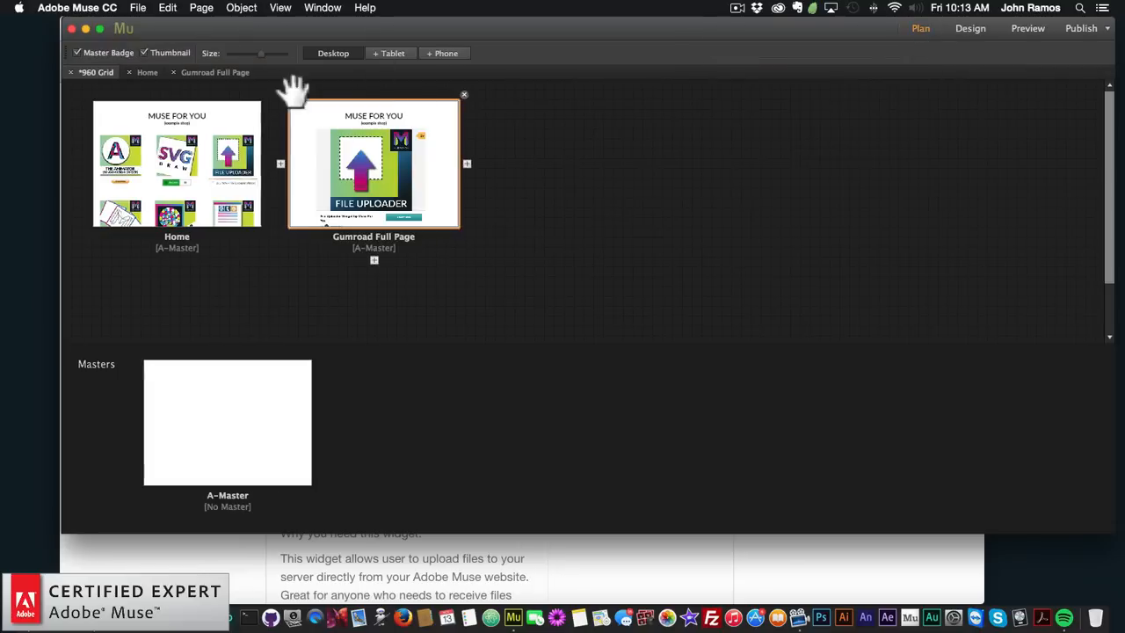
double_click(180, 159)
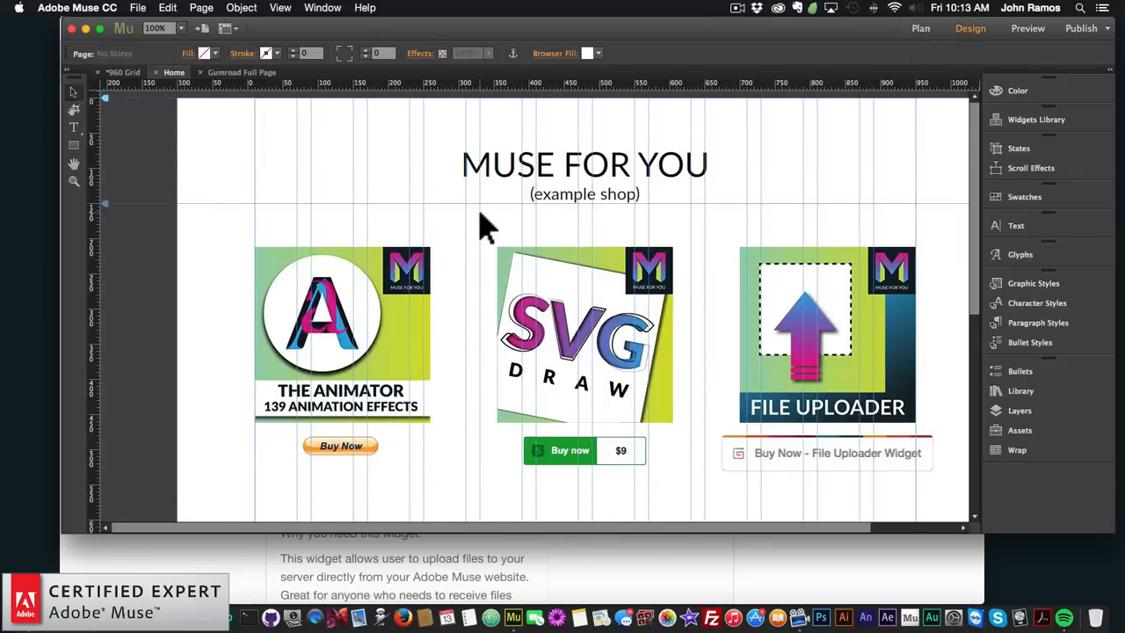
scroll(481, 231, down, 4)
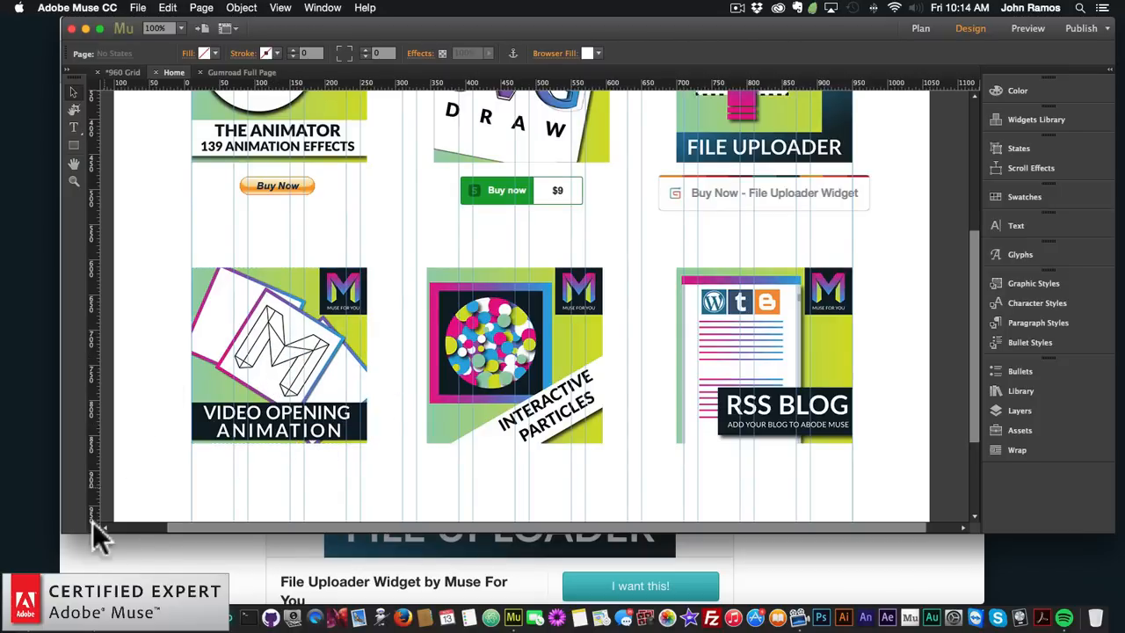
Switch to Chrome and open pulleyapp.com in a new tab
click(71, 598)
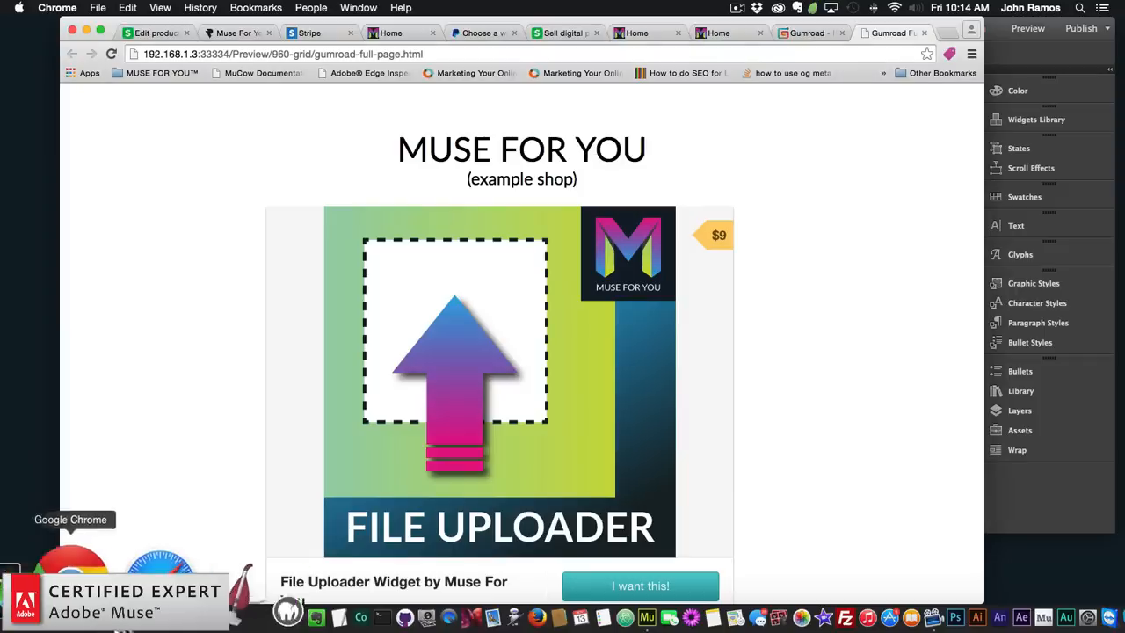
click(946, 33)
text(pul)
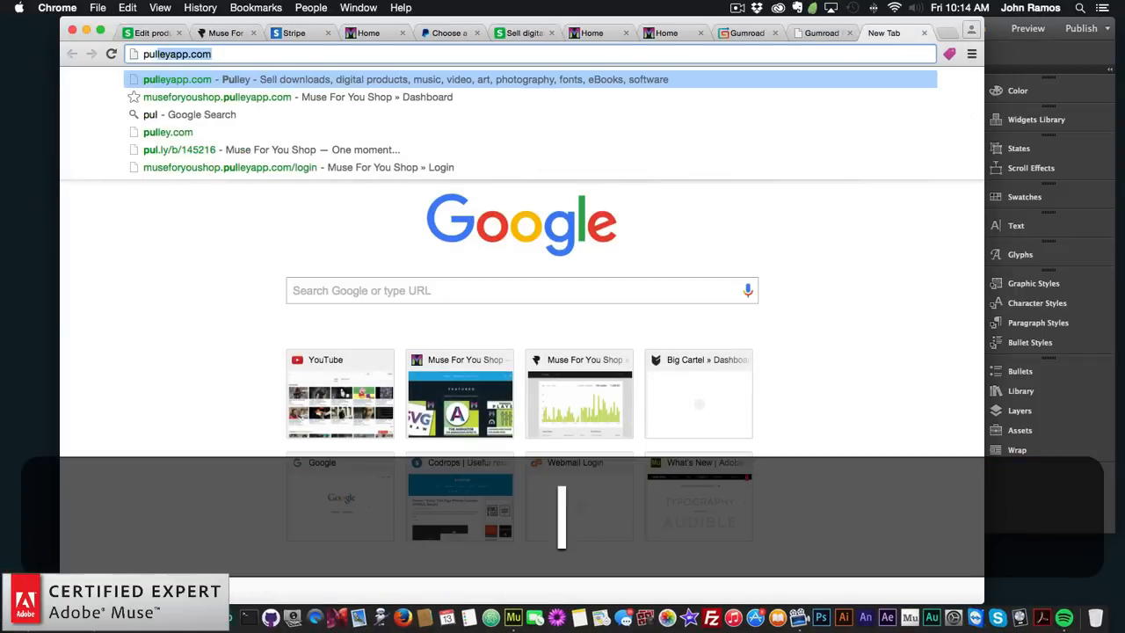
text(leyapp.com)
key(Return)
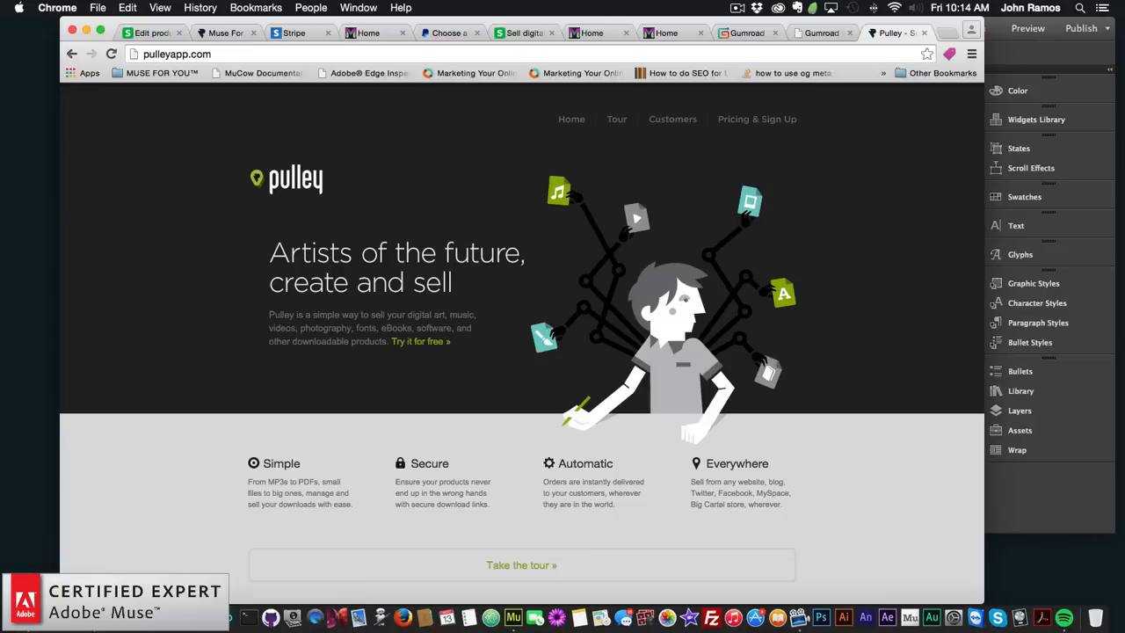
Open bigcartel.com in another new tab and look at the Big Cartel and Pulley home pages in turn
key(super+t)
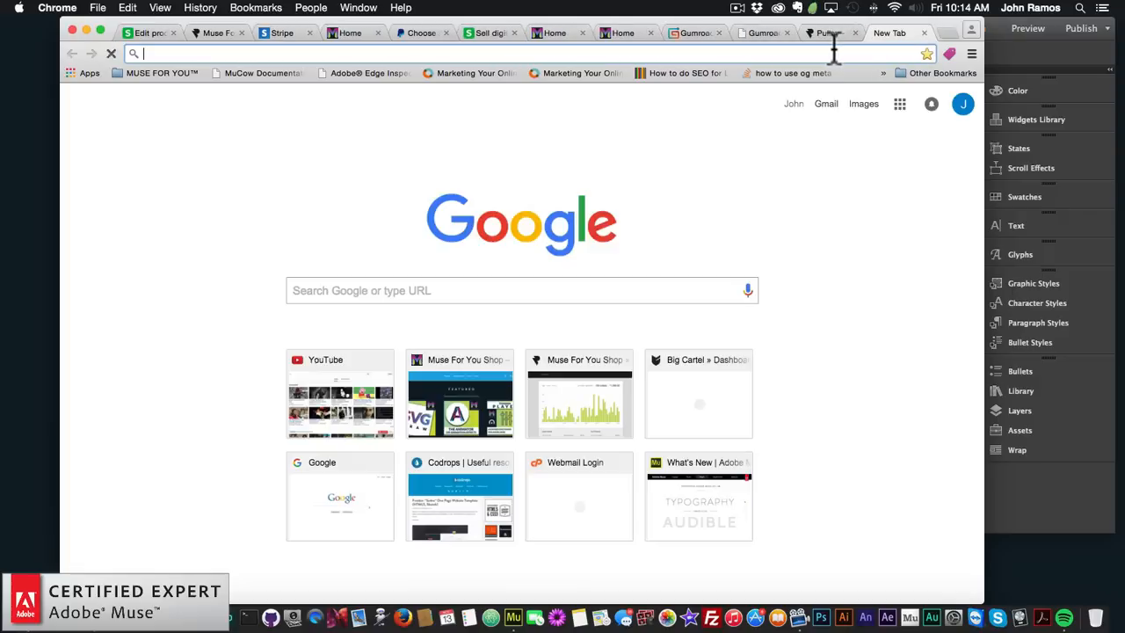
text(bigcartel.com)
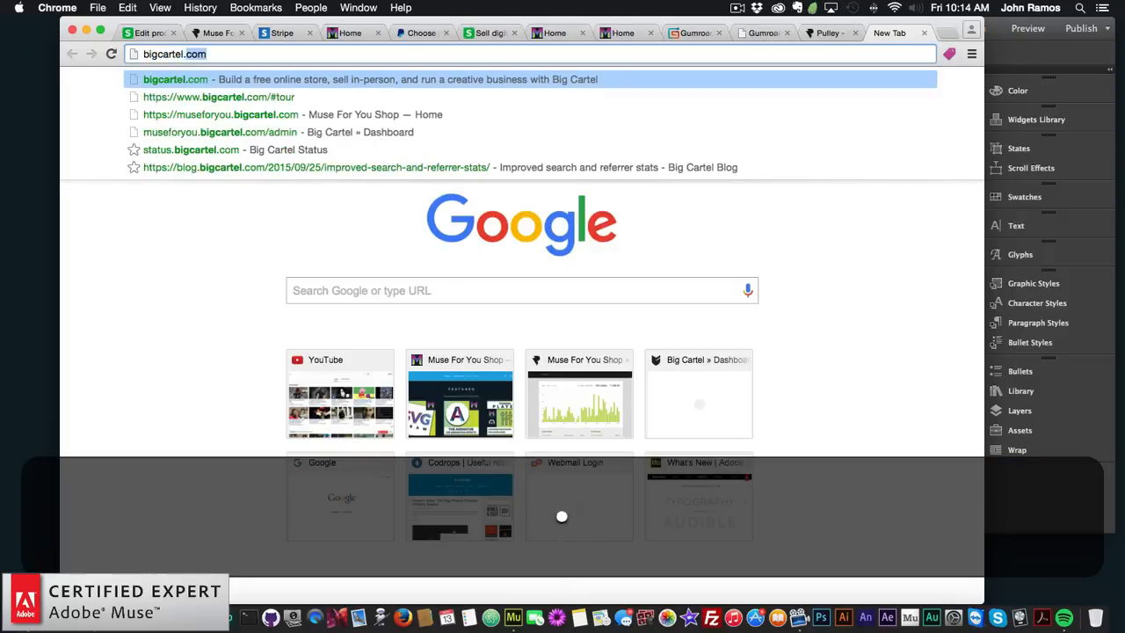
key(Return)
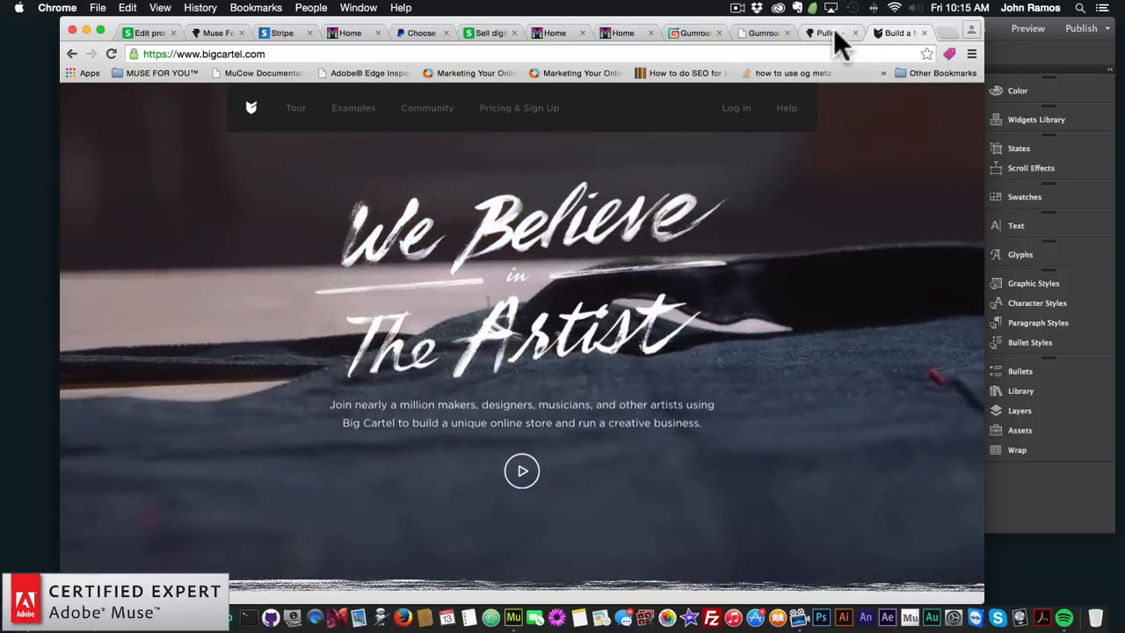
click(831, 32)
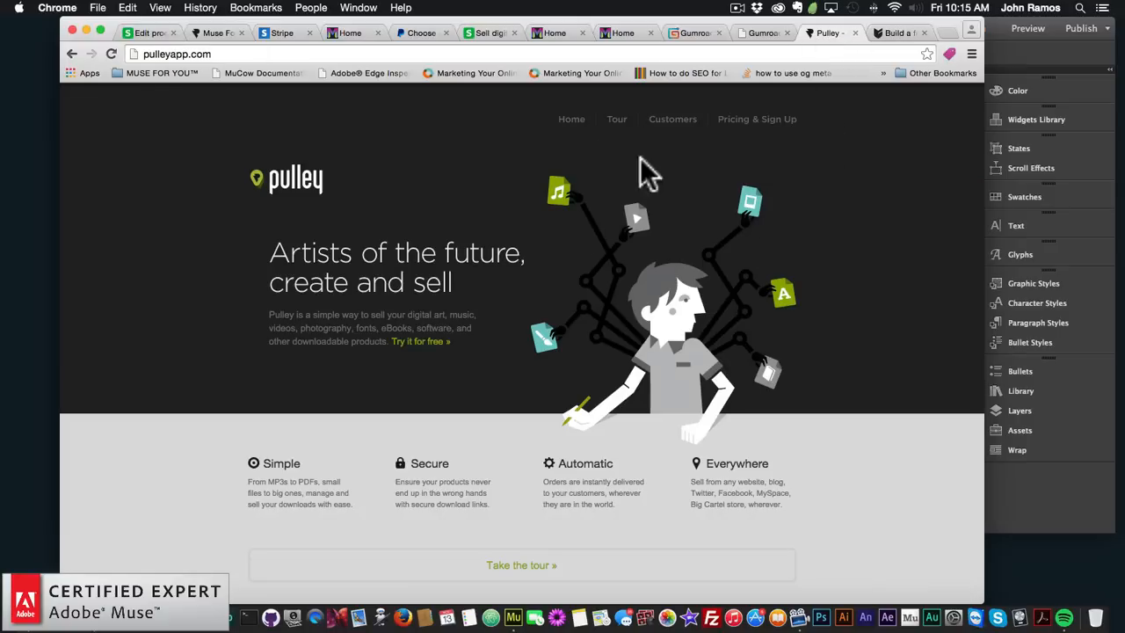
click(886, 32)
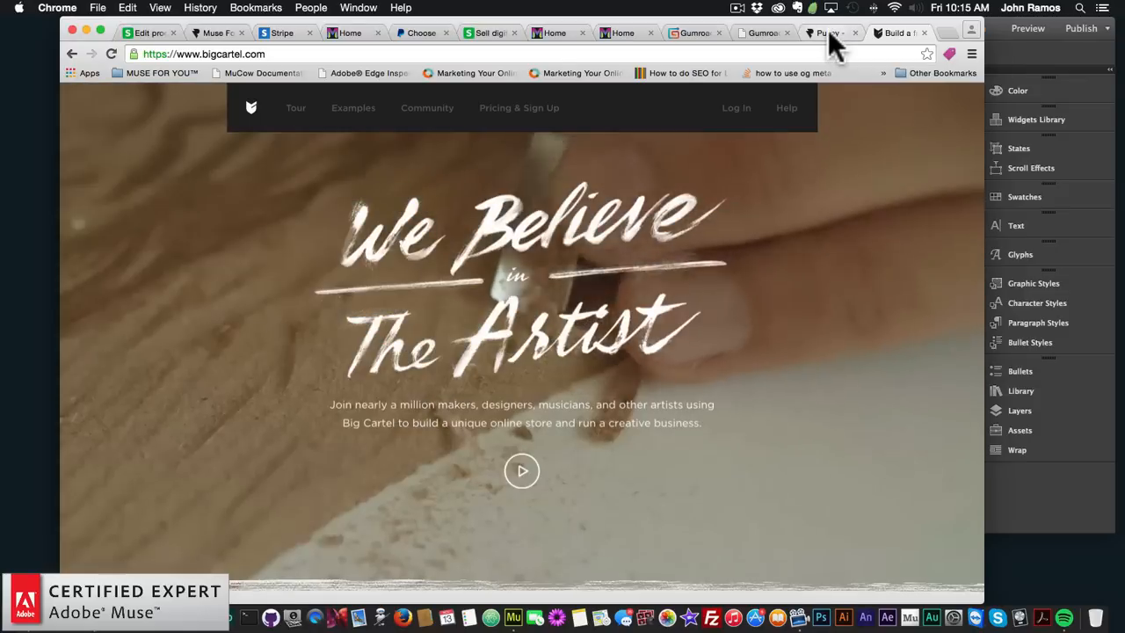
click(828, 32)
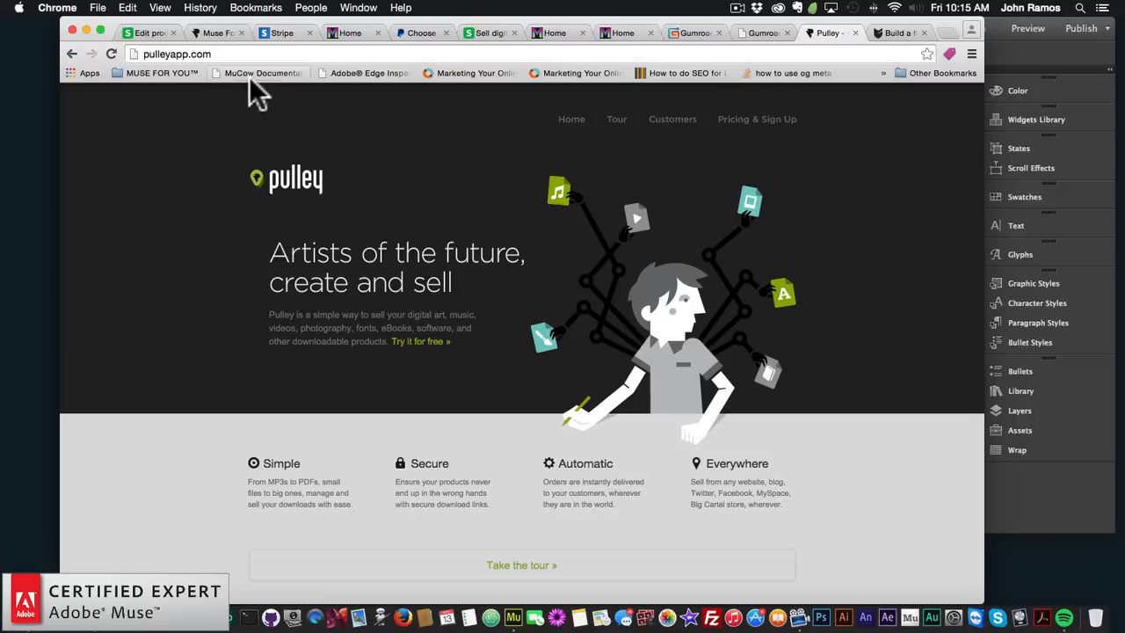
In the Pulley shop's product list, copy the dark Buy Now button code for Fullscreen Video Opening Animation
click(215, 33)
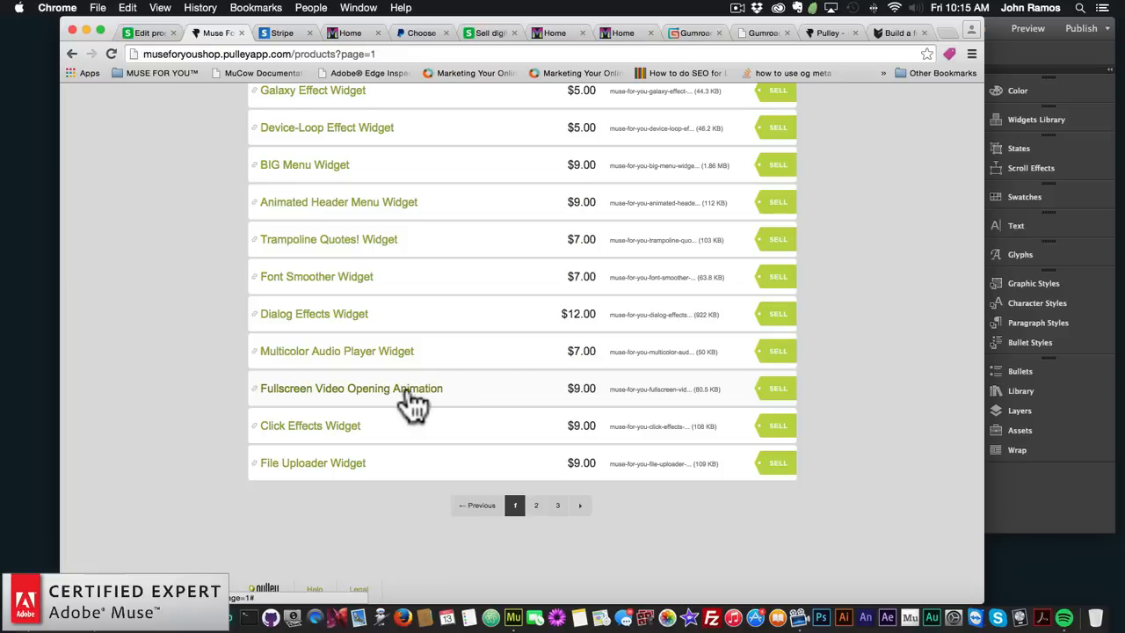
click(778, 391)
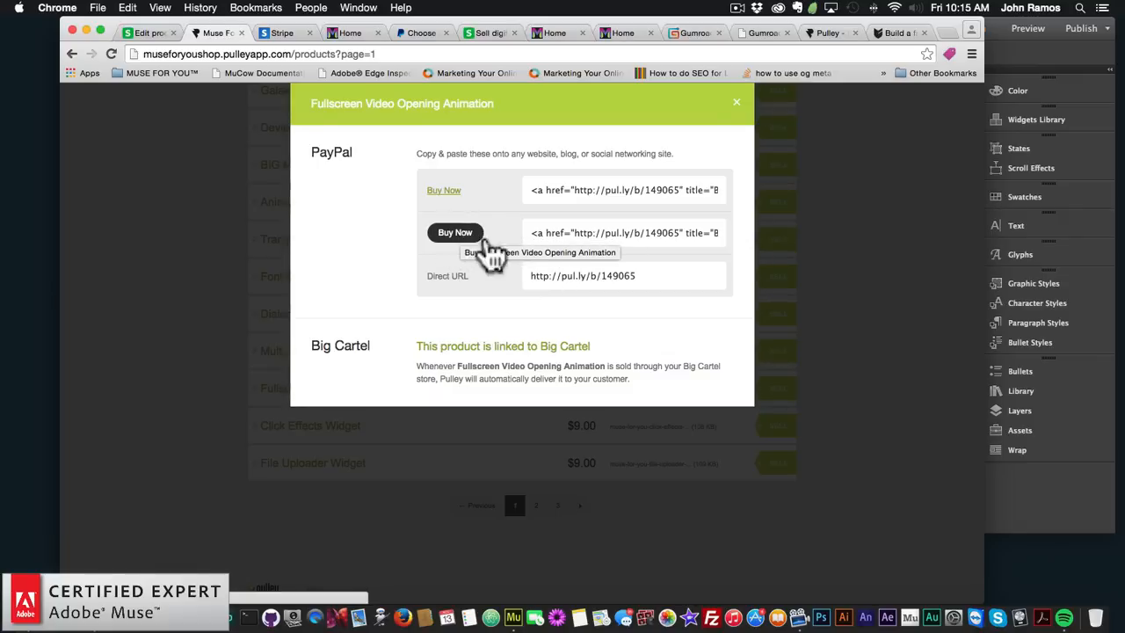
drag(529, 234, 800, 233)
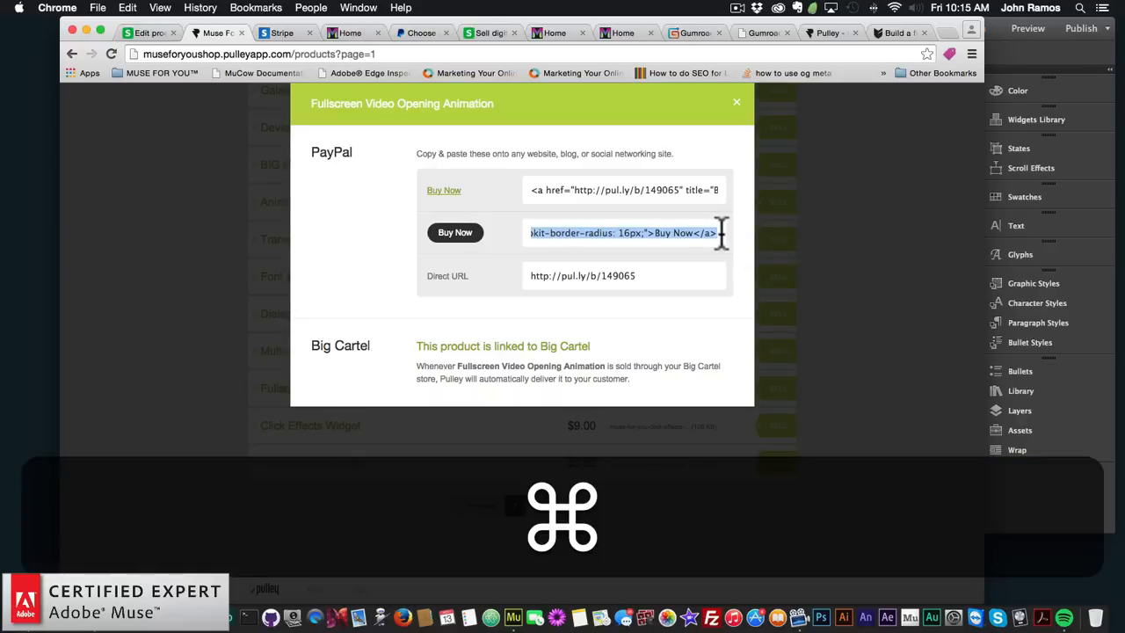
key(super+c)
Switch to Adobe Muse, paste the Pulley button code and place it under the Video Opening Animation image at about X 20, Y 876
key(super+Tab)
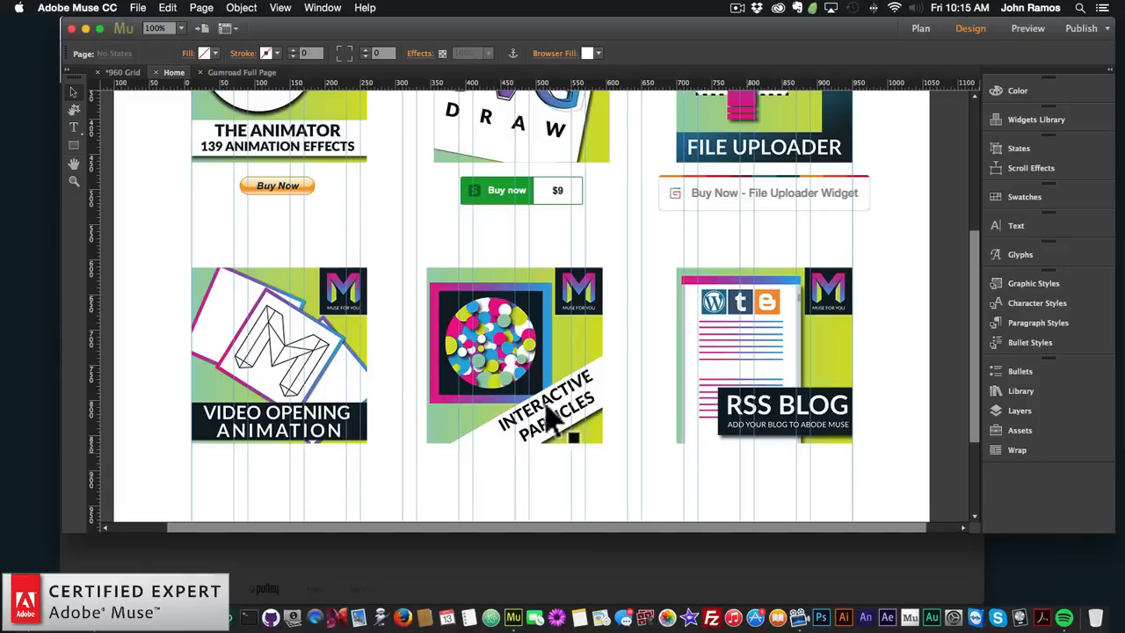
key(super+v)
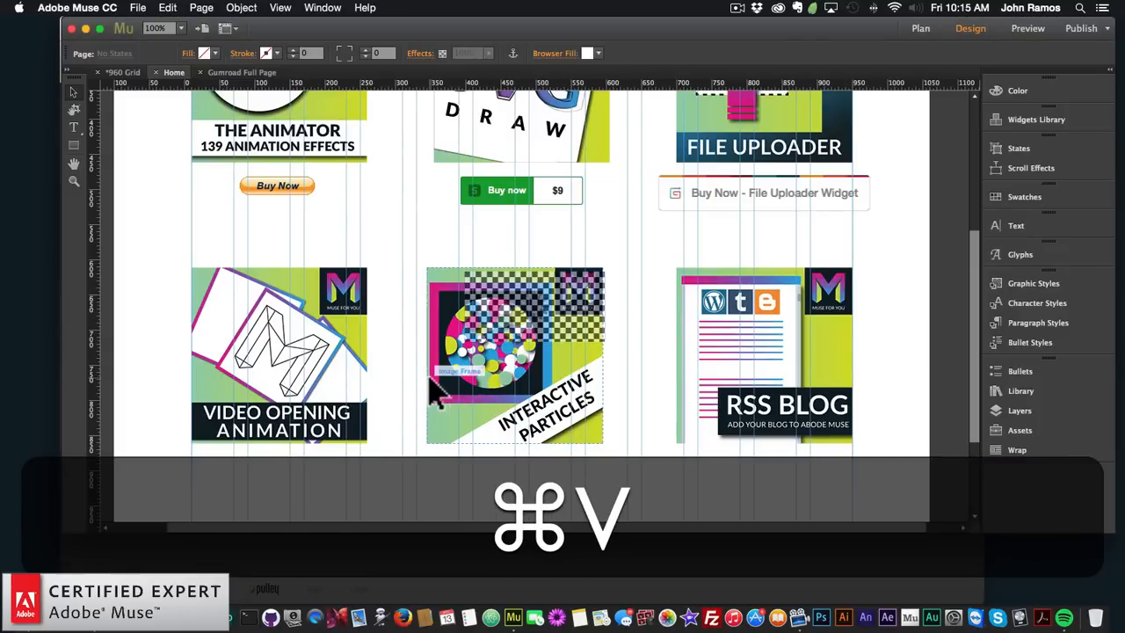
drag(524, 302, 261, 486)
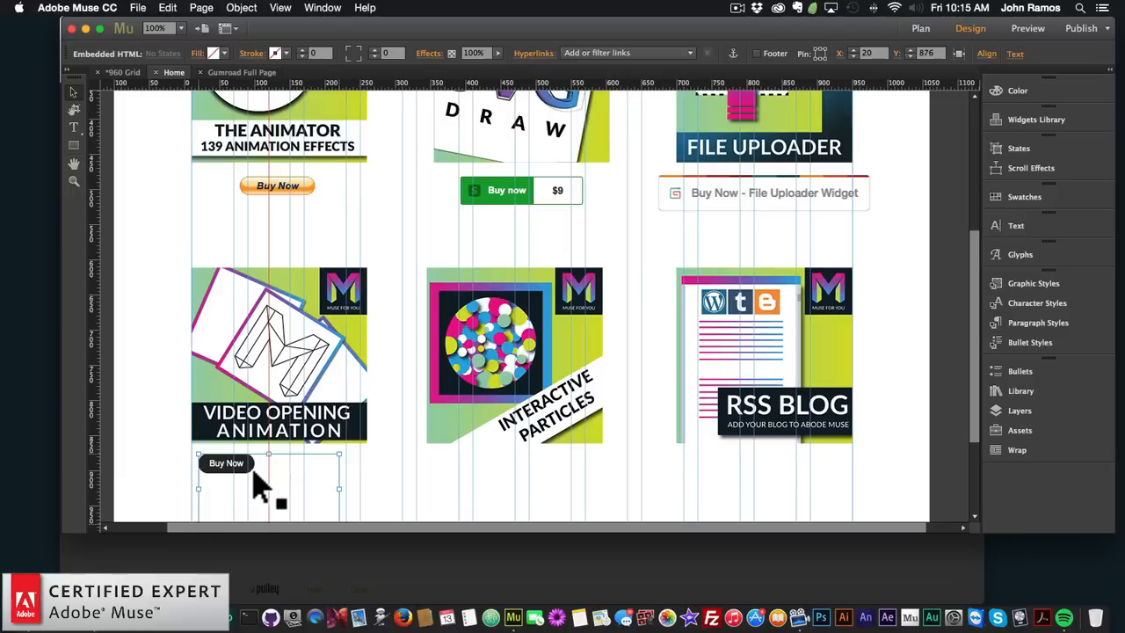
Center the Pulley Buy Now button inside its embed frame and shorten the frame to fit closely around the button
click(1014, 58)
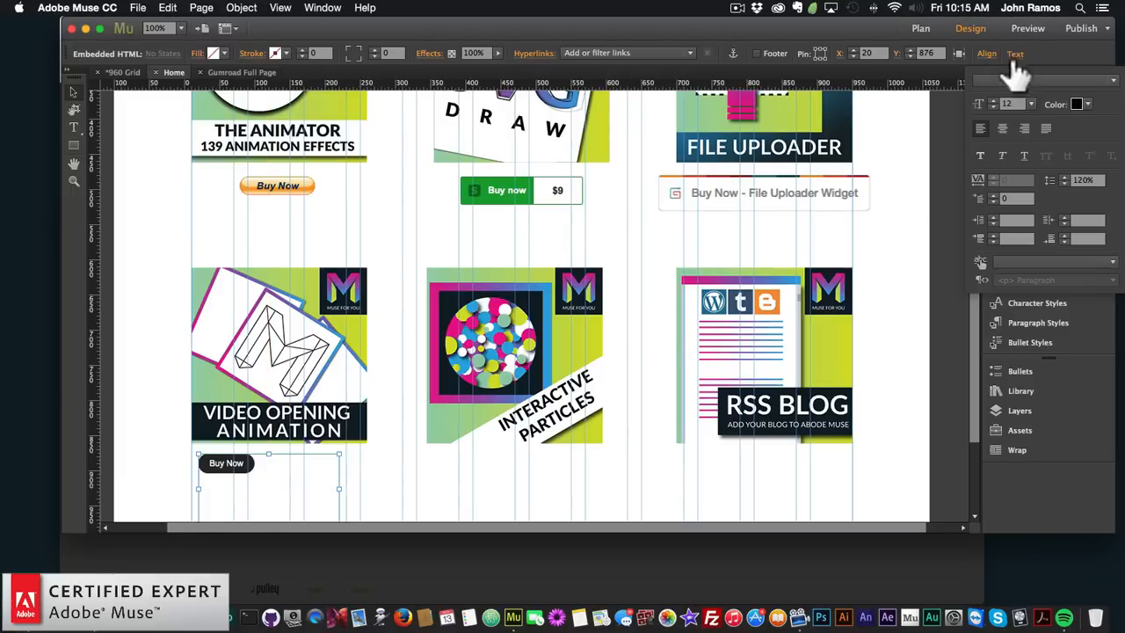
click(1003, 128)
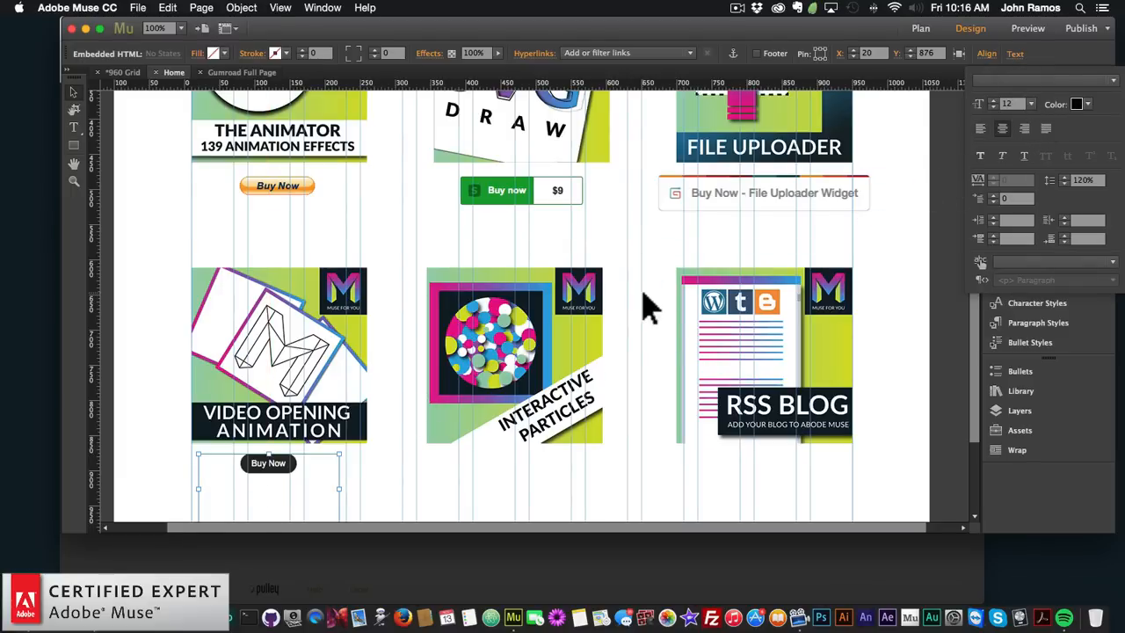
scroll(352, 466, down, 2)
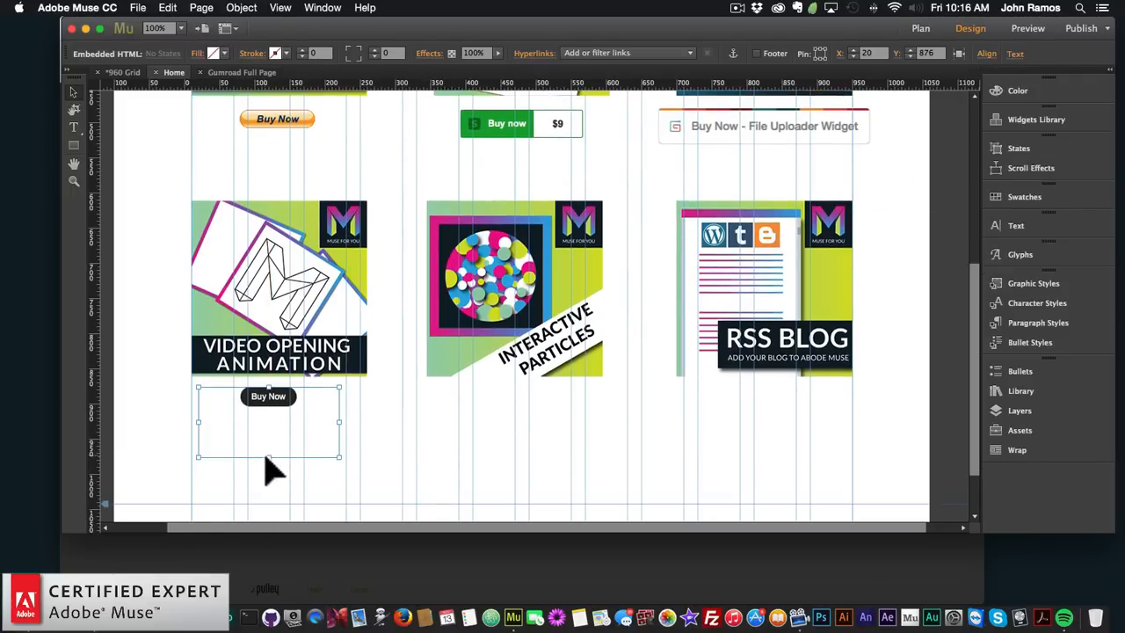
drag(267, 457, 267, 414)
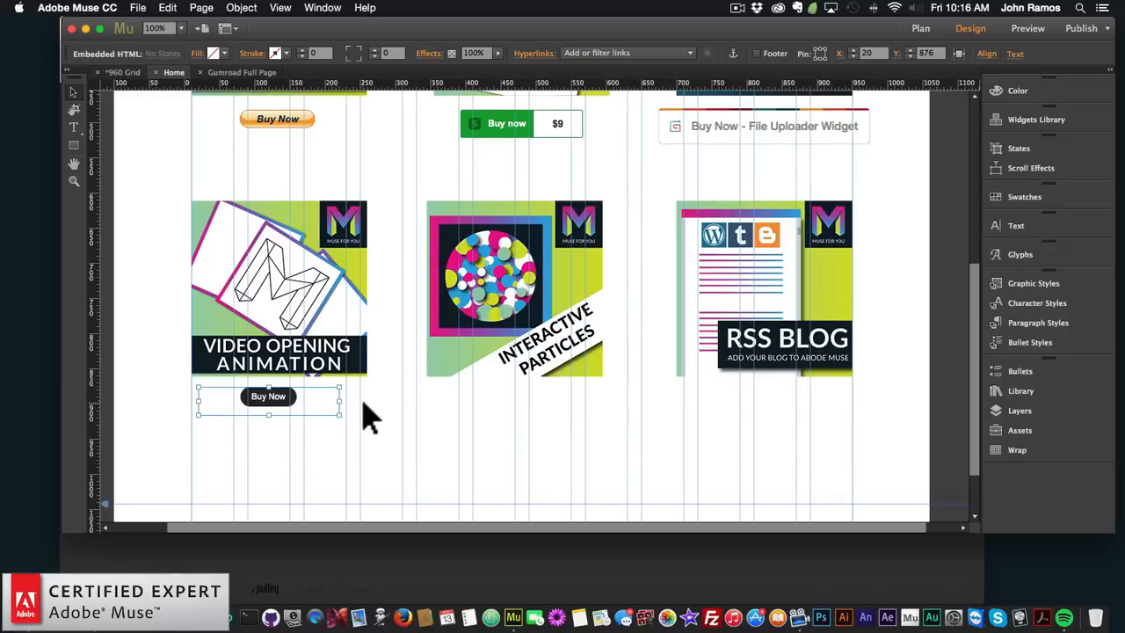
Preview the Home page in the browser and test the Buy Now button under Video Opening Animation
scroll(367, 422, up, 1)
click(138, 9)
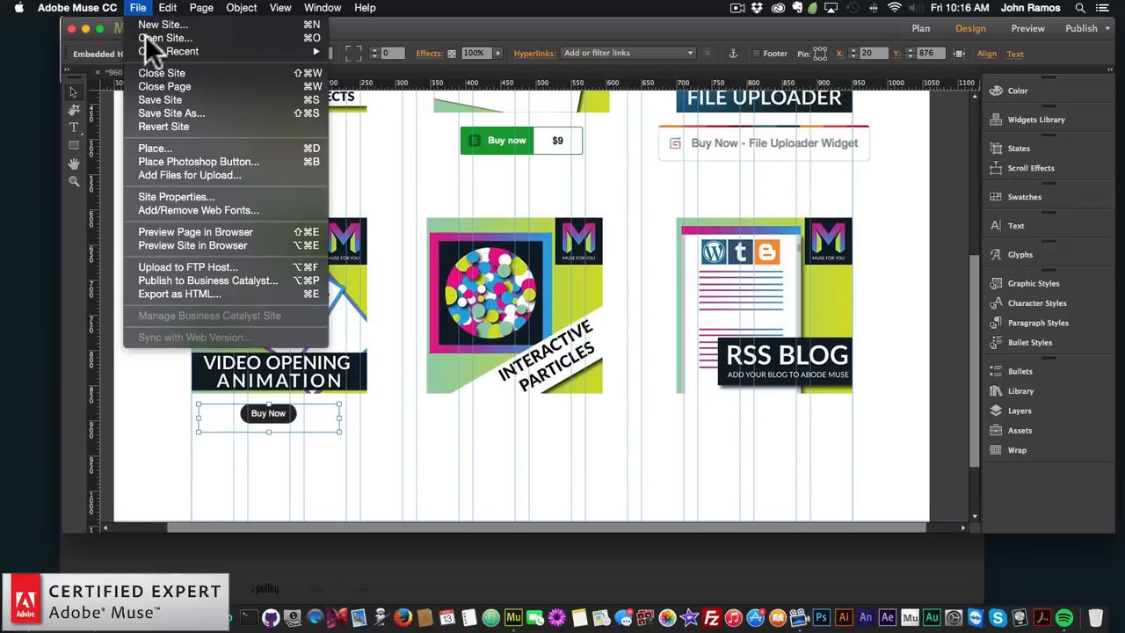
click(187, 234)
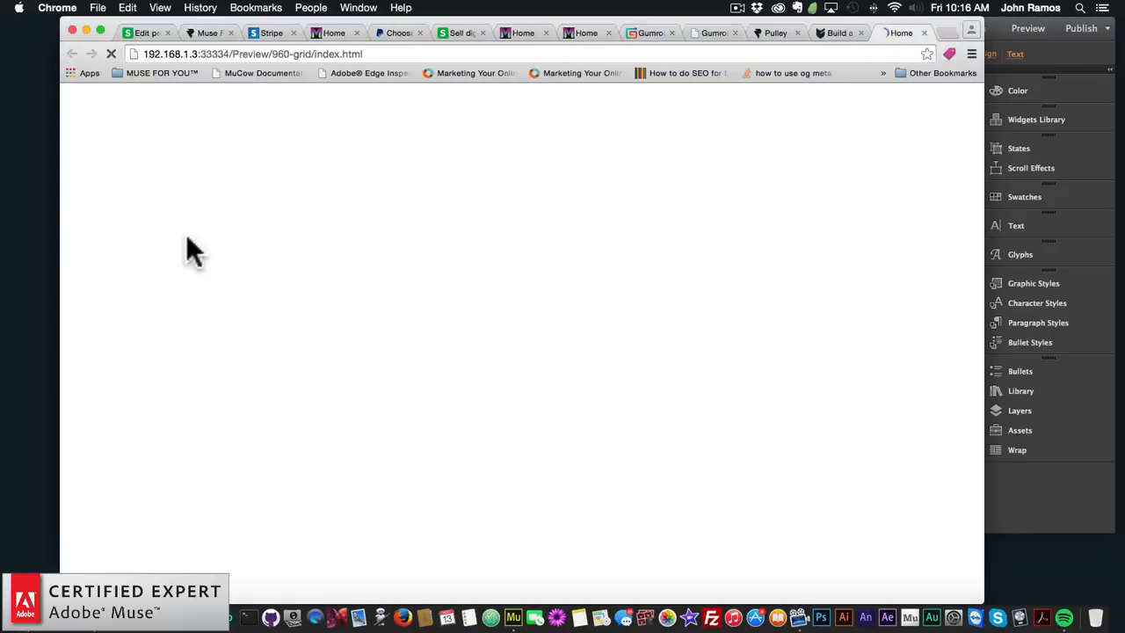
scroll(263, 352, down, 6)
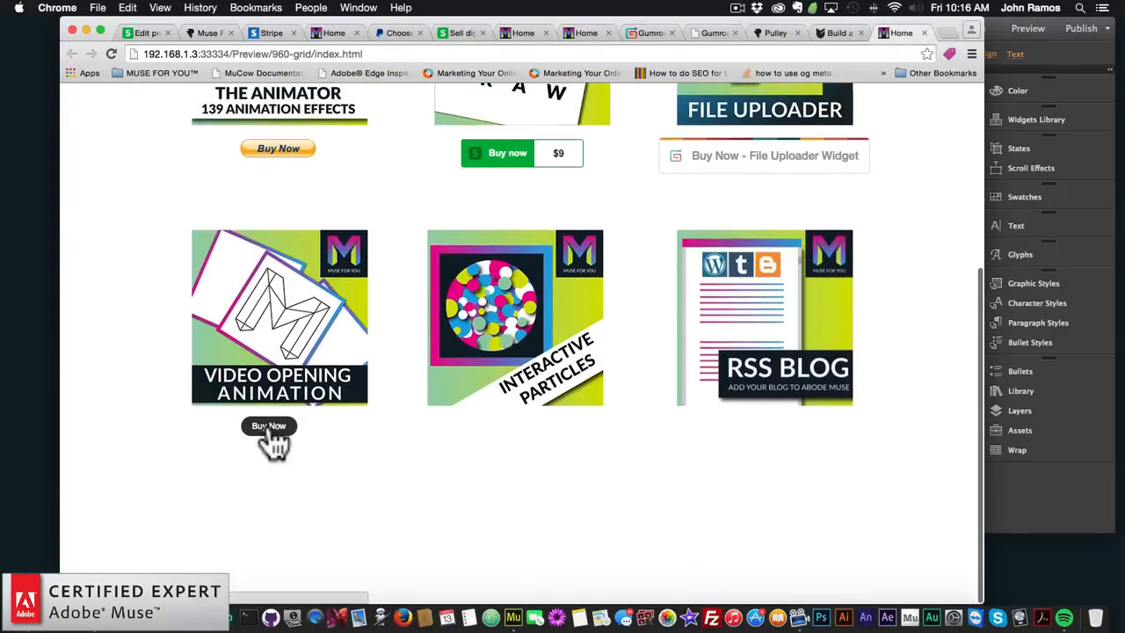
click(270, 429)
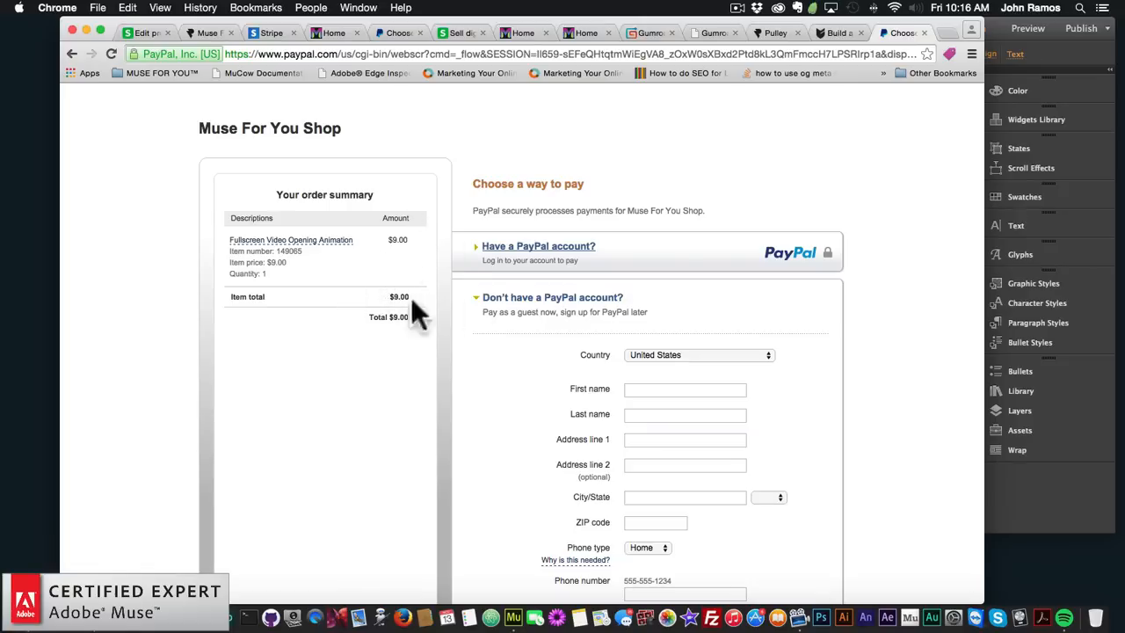
Look at the Big Cartel site again, return to the Pulley shop and close the product's selling options
click(843, 32)
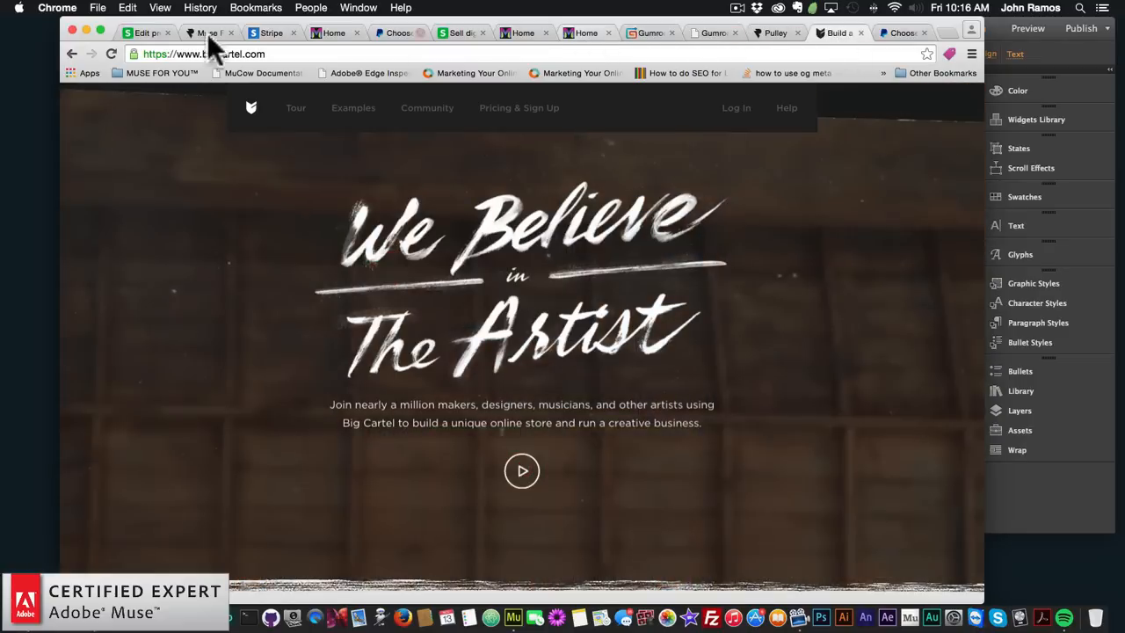
click(207, 32)
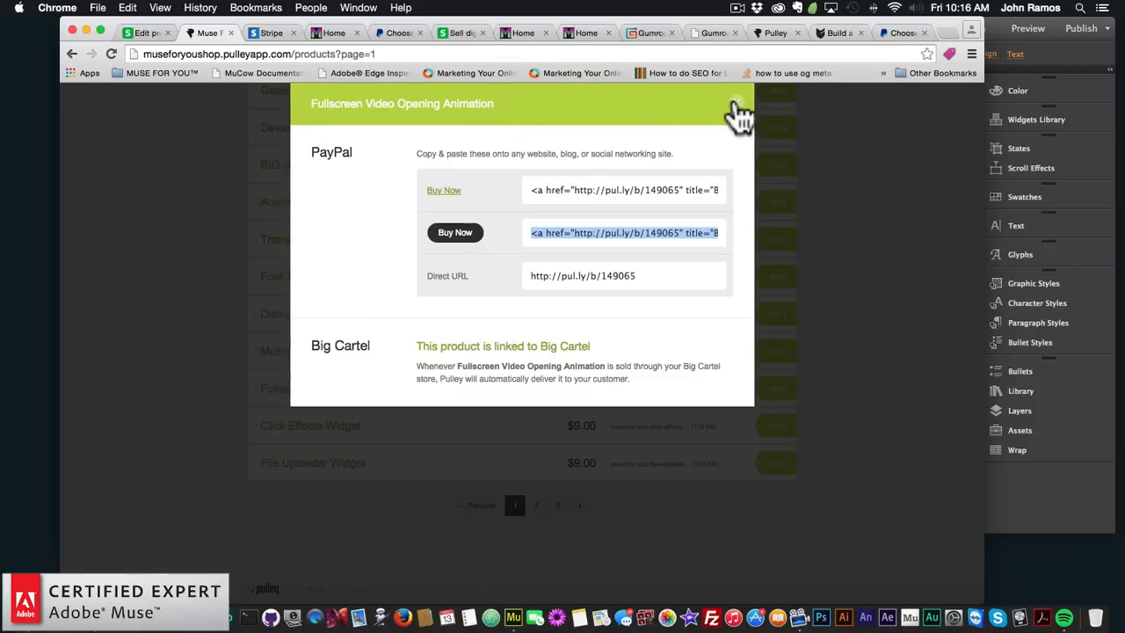
click(738, 104)
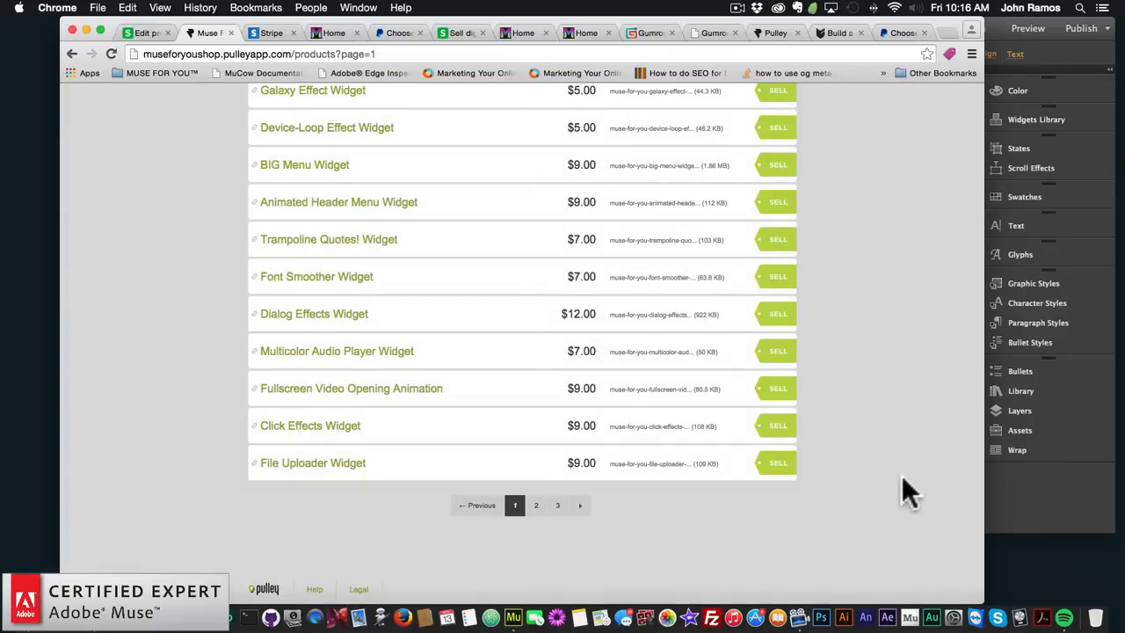
Switch back to Adobe Muse, move the Pulley Buy Now button slightly down and select the Sellfy button under SVG Draw
click(1001, 507)
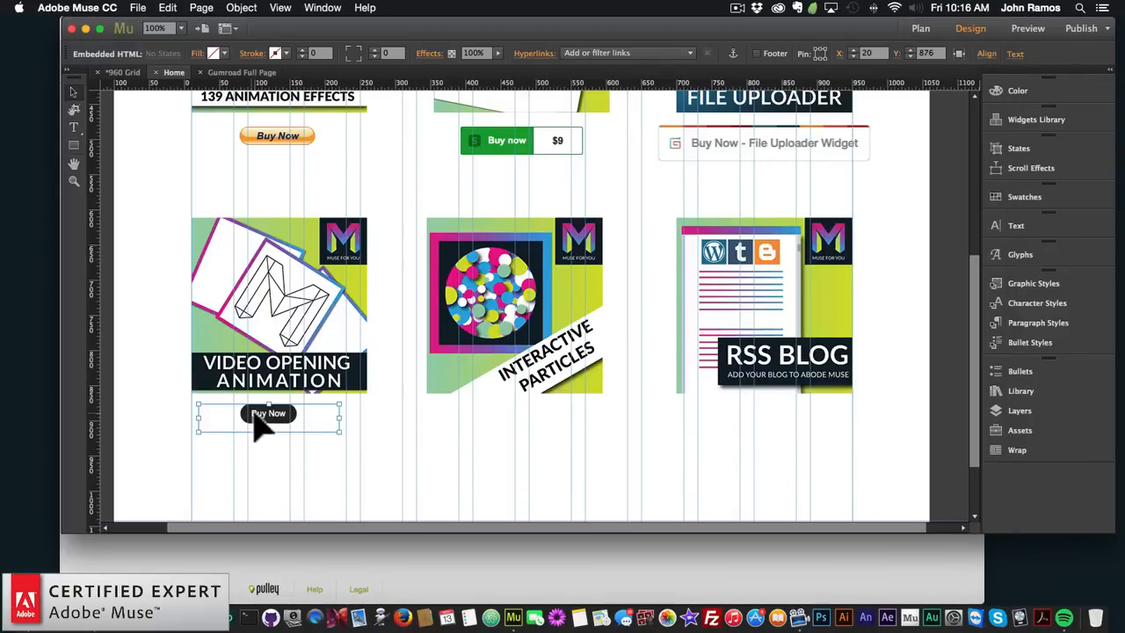
drag(269, 412, 269, 420)
click(501, 151)
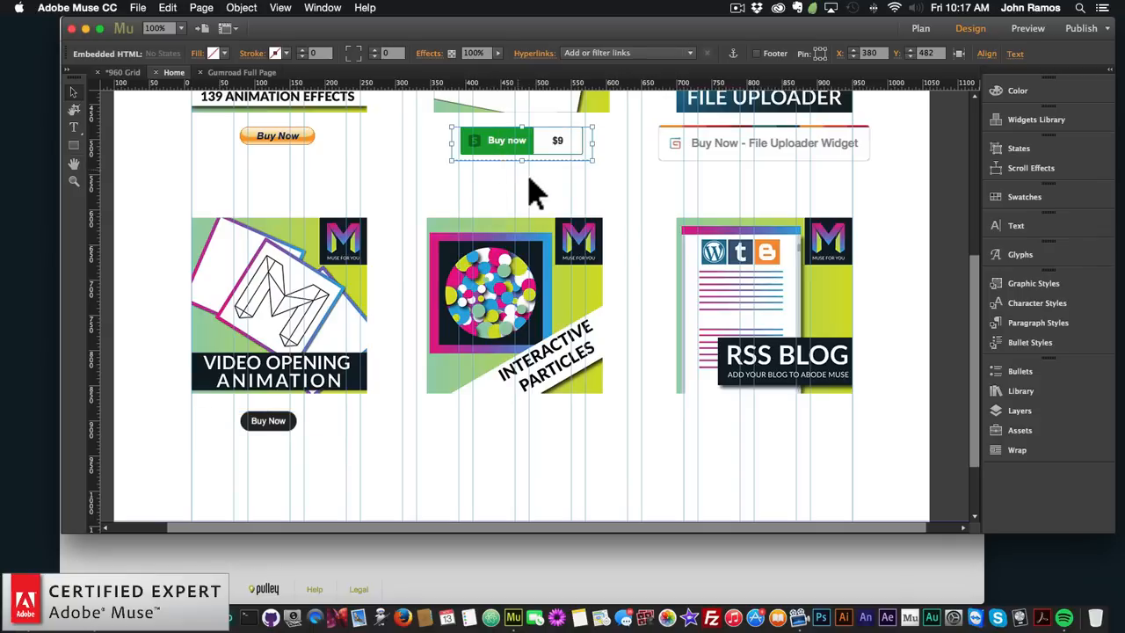
scroll(532, 188, up, 2)
scroll(545, 198, up, 5)
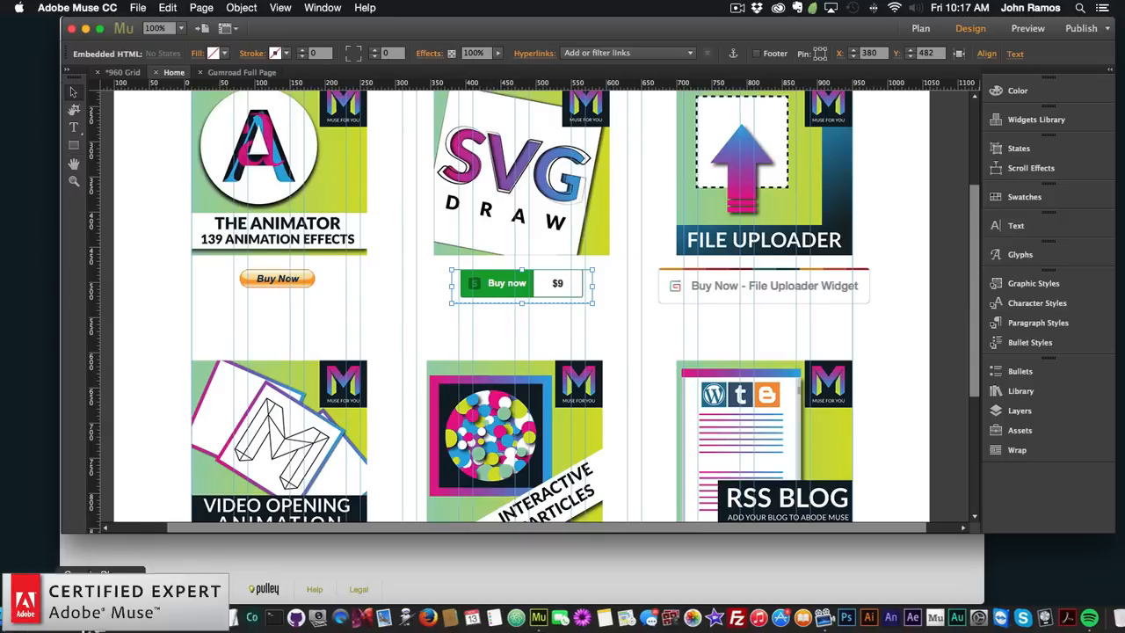
Switch to Chrome and open stripe.com in a new tab
click(88, 563)
click(946, 35)
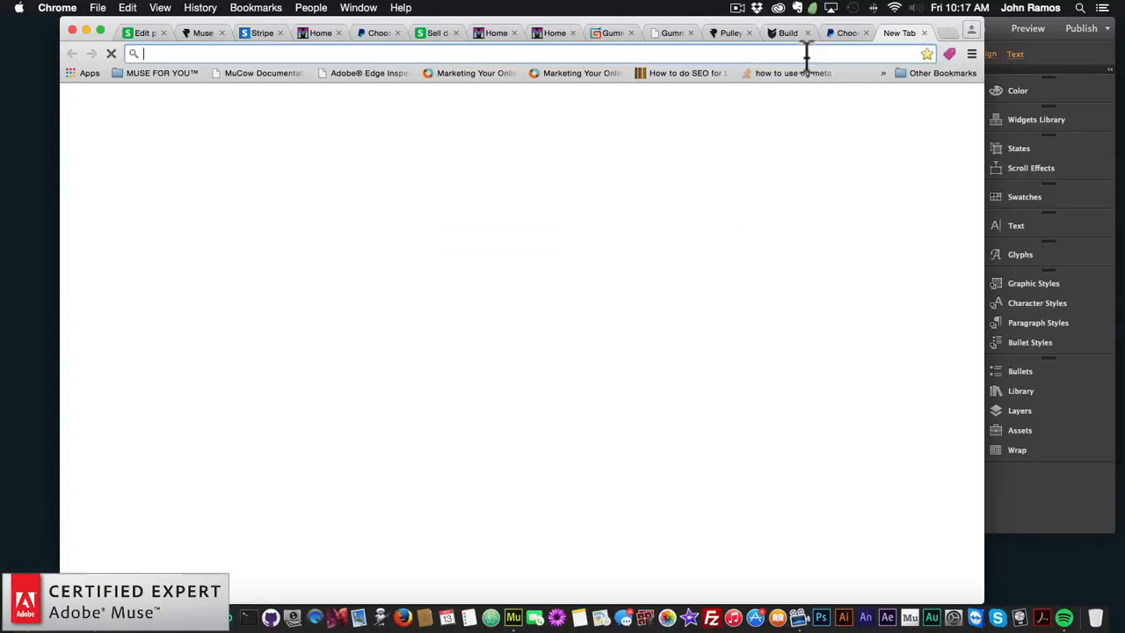
text(stripe.com)
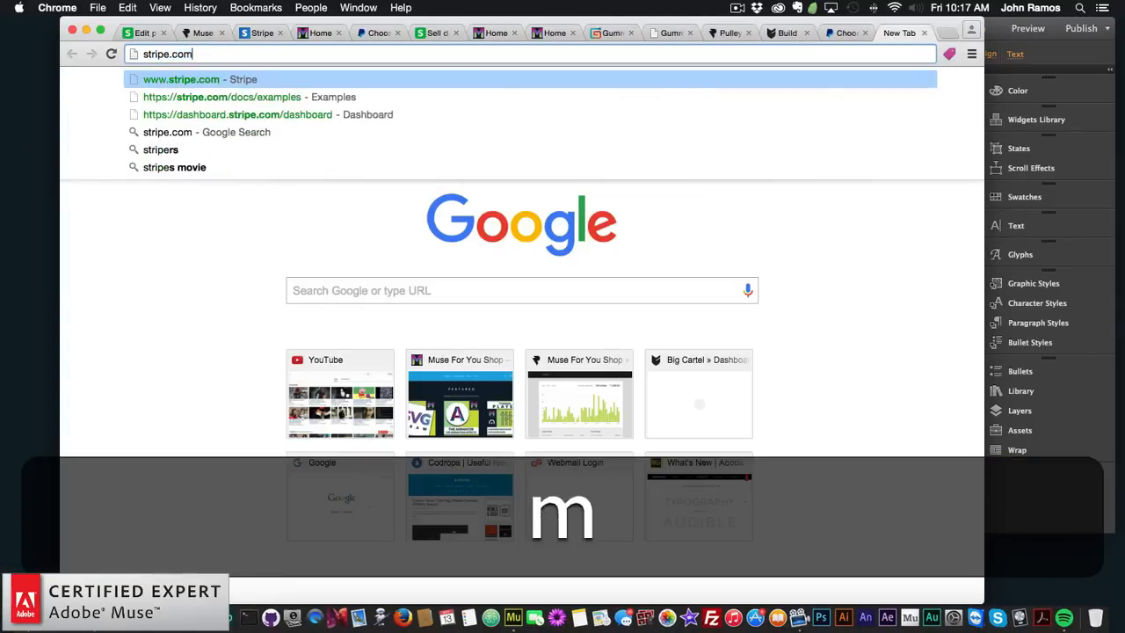
key(Return)
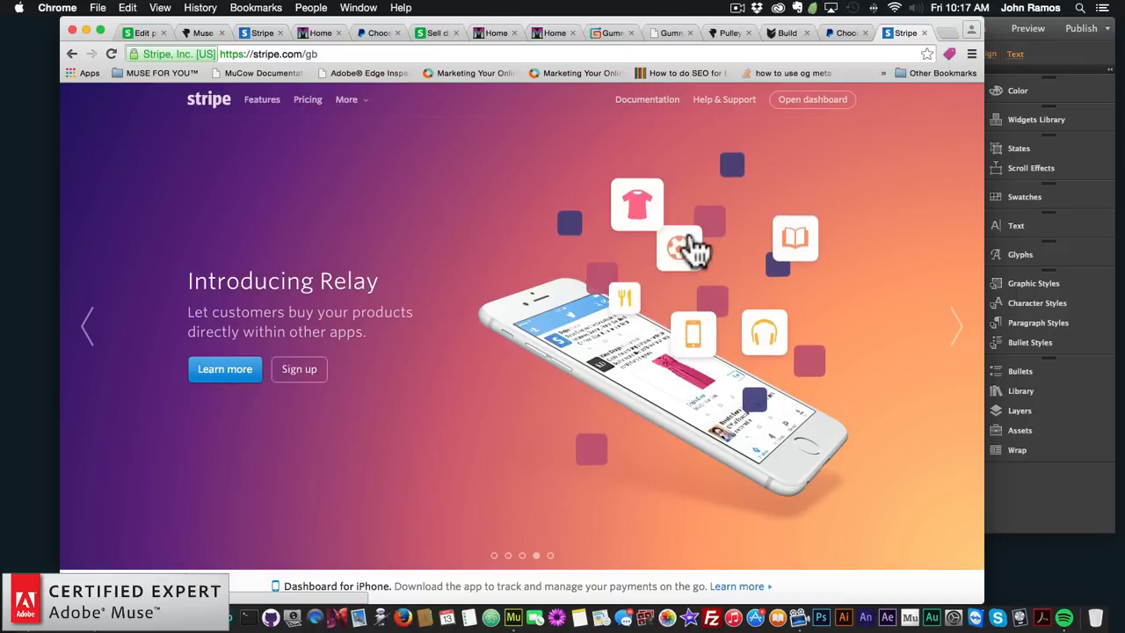
Look at the Sellfy home page and the account options on the SVG Draw product's edit page, then return to the Stripe page
click(439, 32)
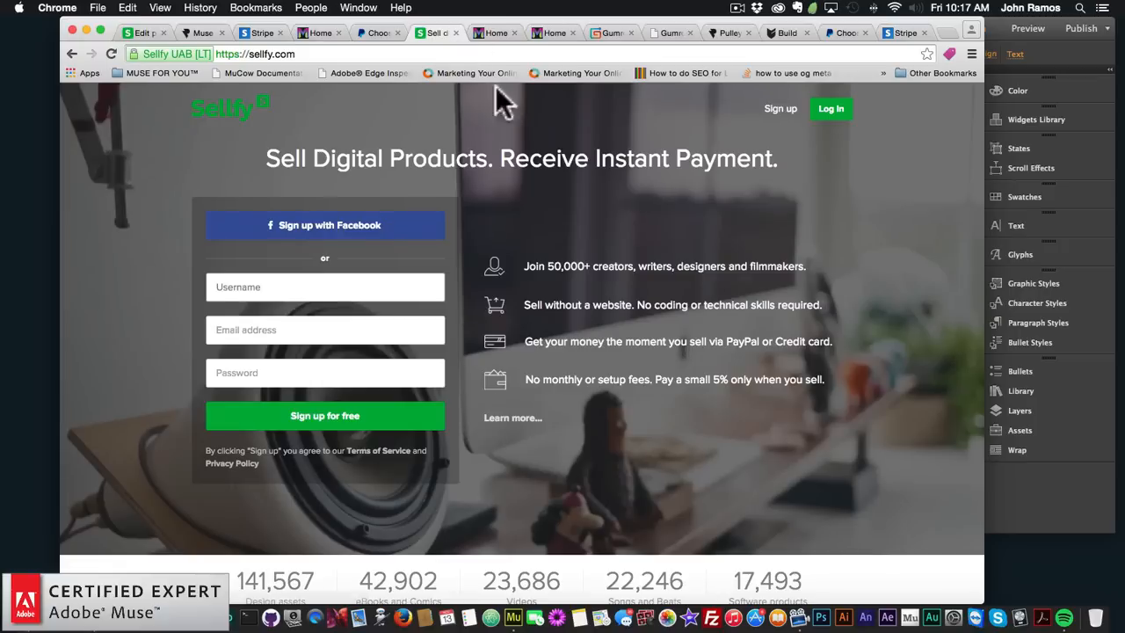
click(141, 33)
click(719, 137)
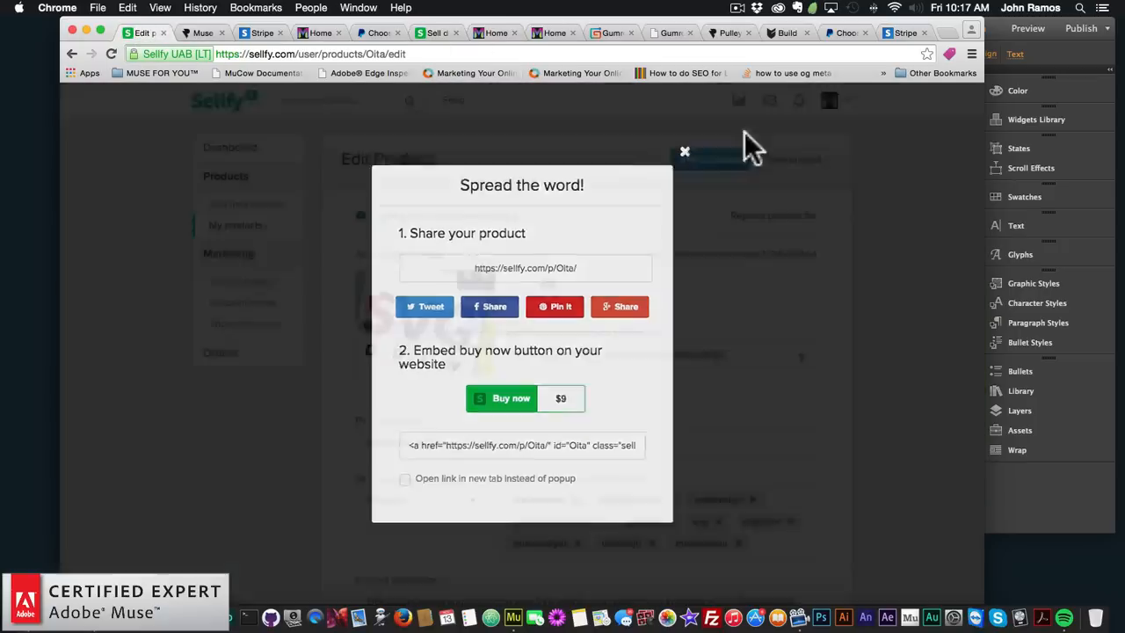
click(845, 103)
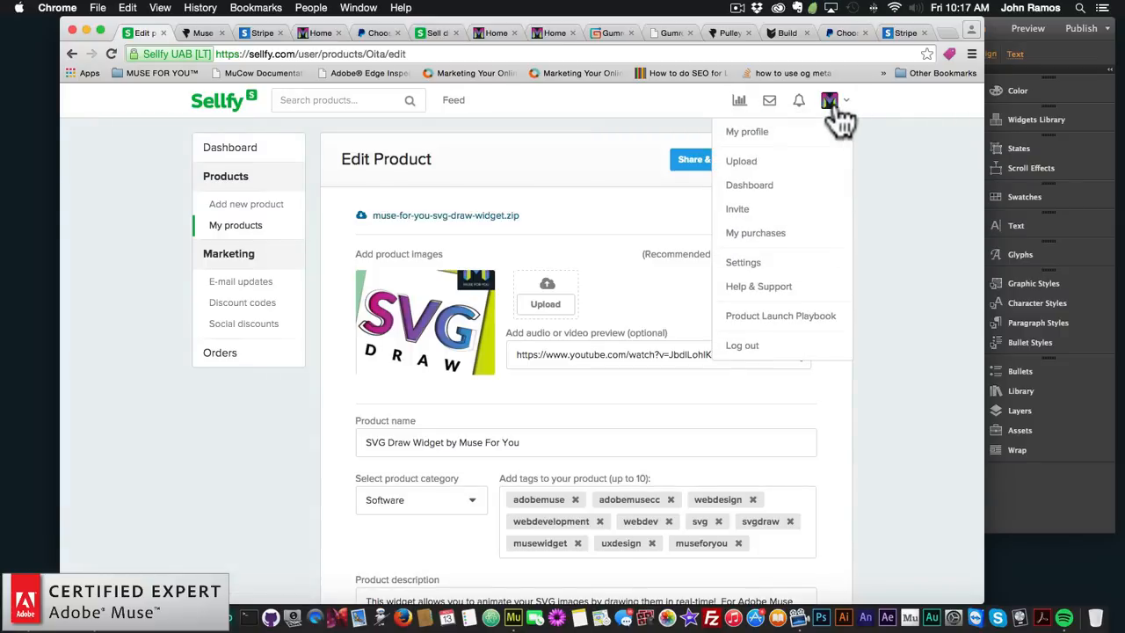
click(899, 249)
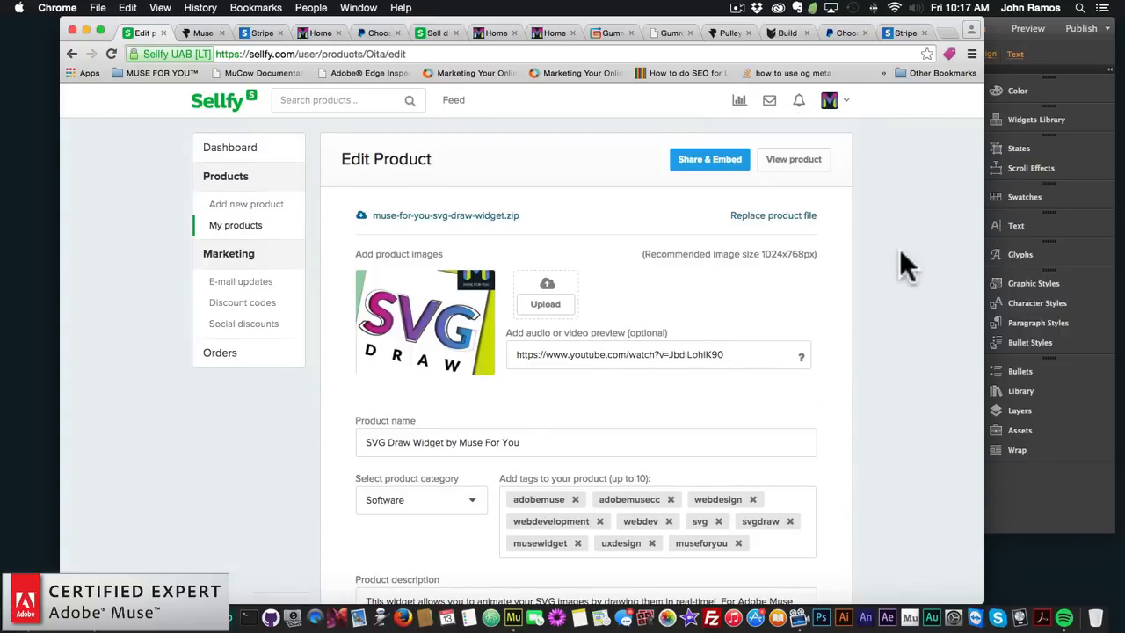
click(906, 33)
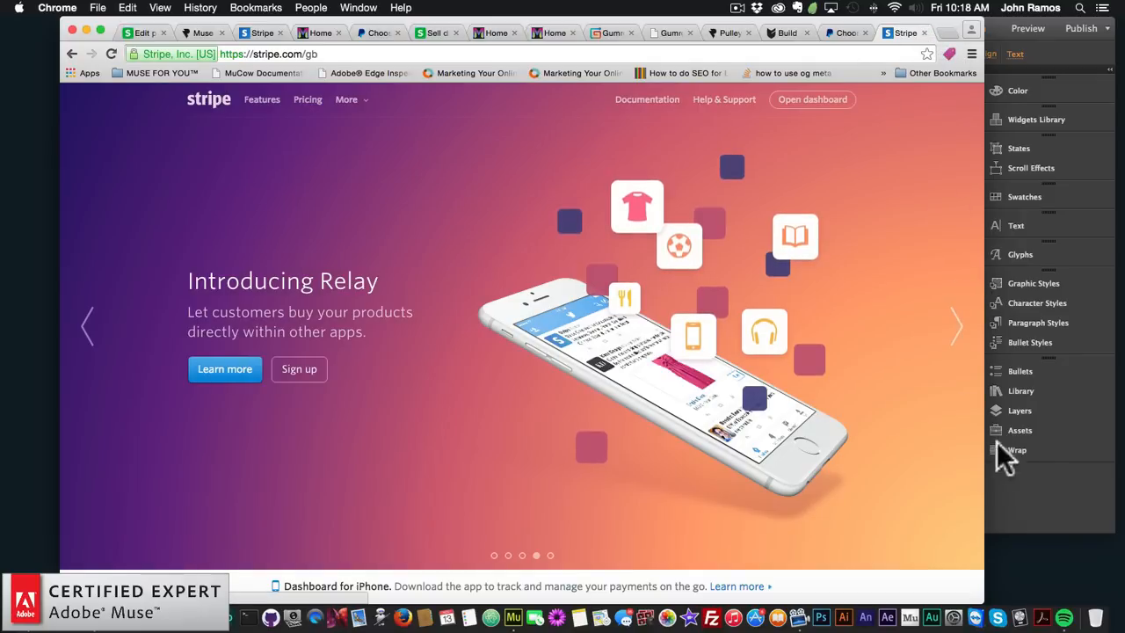
Switch to Adobe Muse and review the buy buttons under the products on the Home page
click(1020, 497)
scroll(726, 360, down, 5)
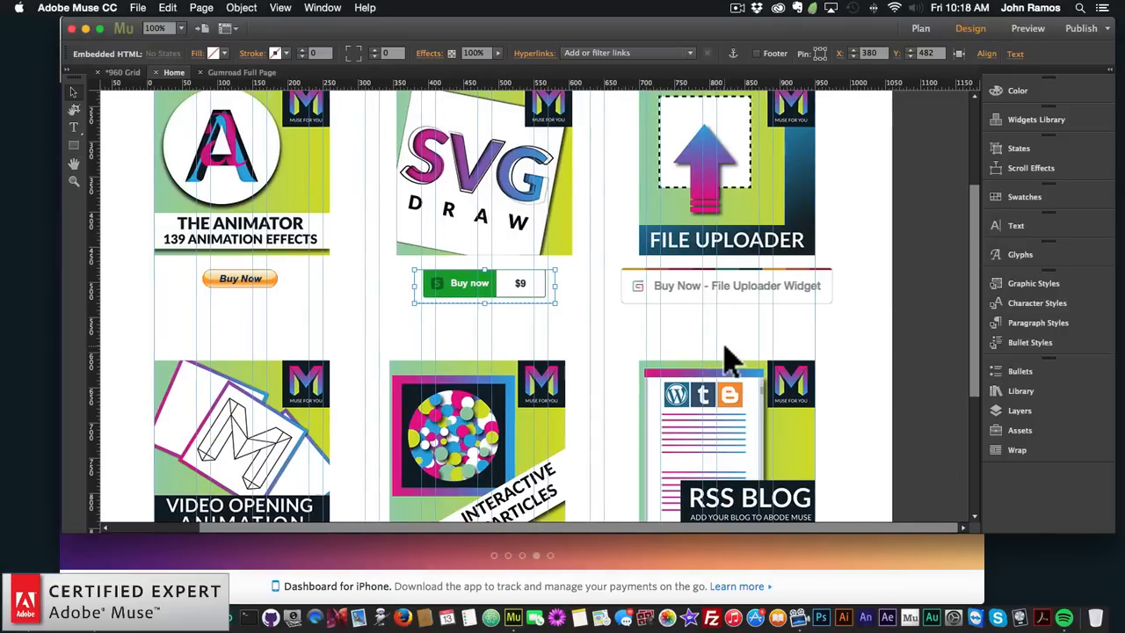
scroll(732, 357, down, 3)
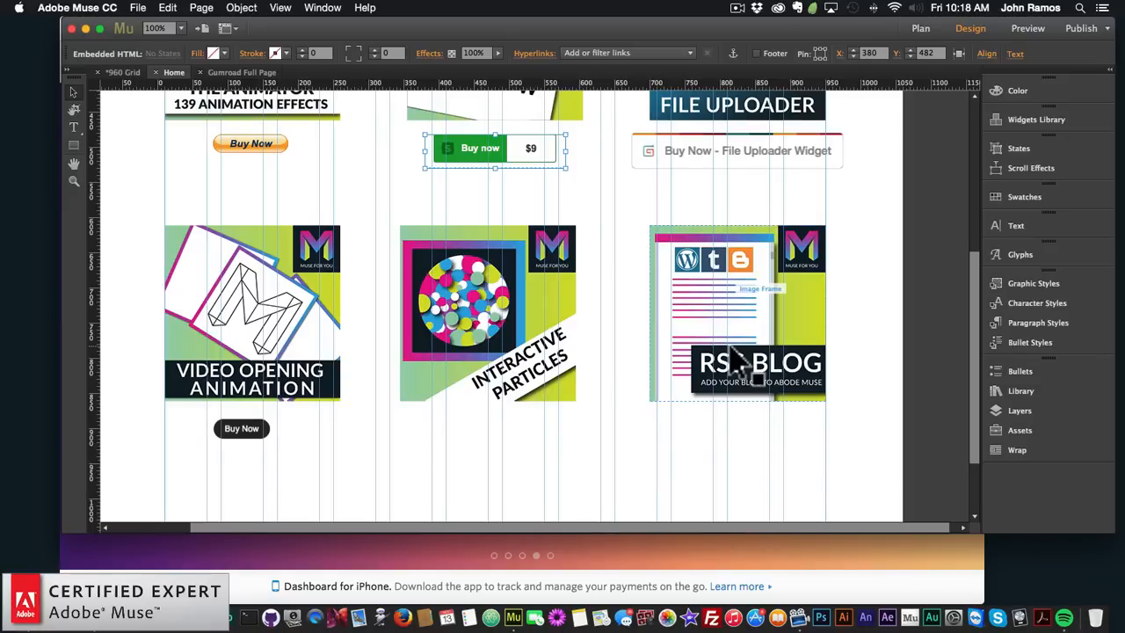
Switch to Chrome, open museforyoushop.com in a new tab and enter the shop through its promotional offer
click(869, 568)
click(944, 32)
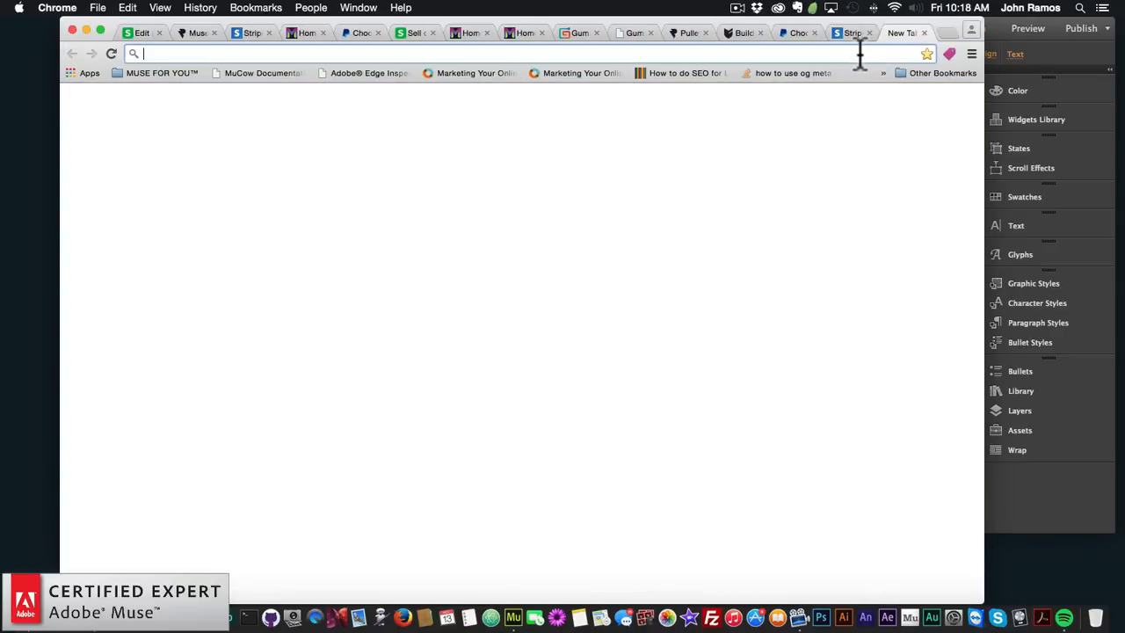
text(museforyoushop.com)
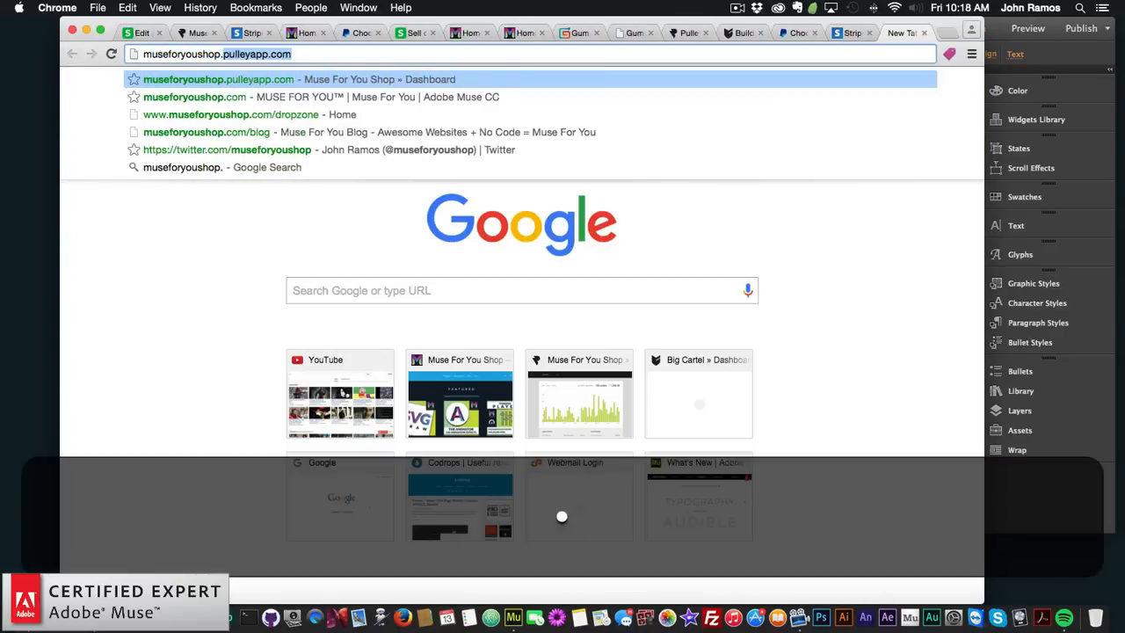
key(Return)
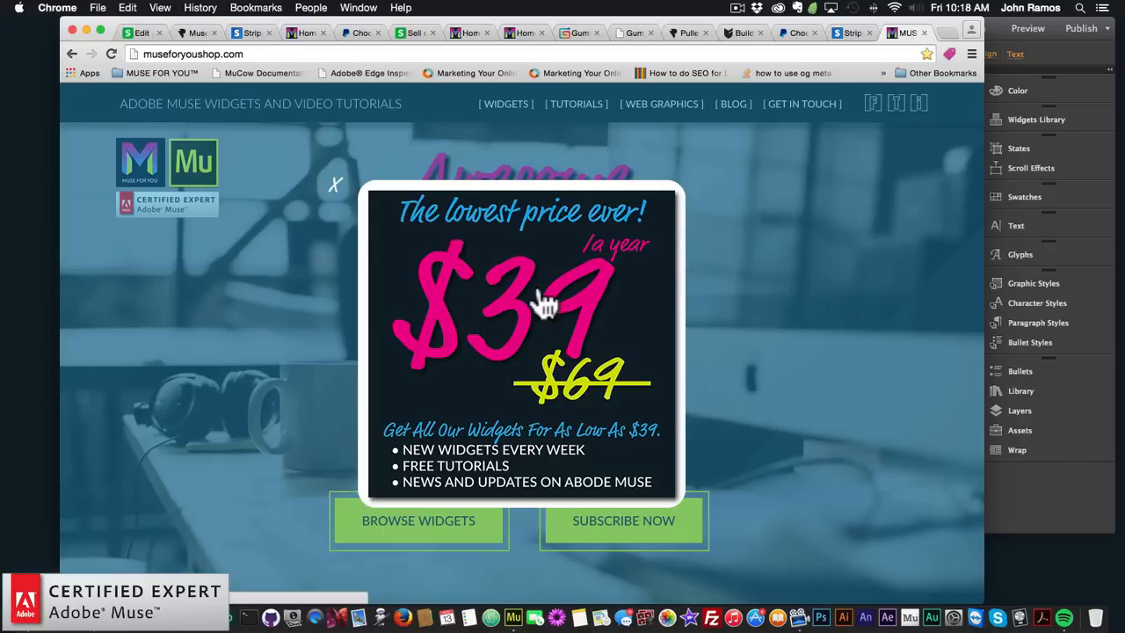
click(534, 338)
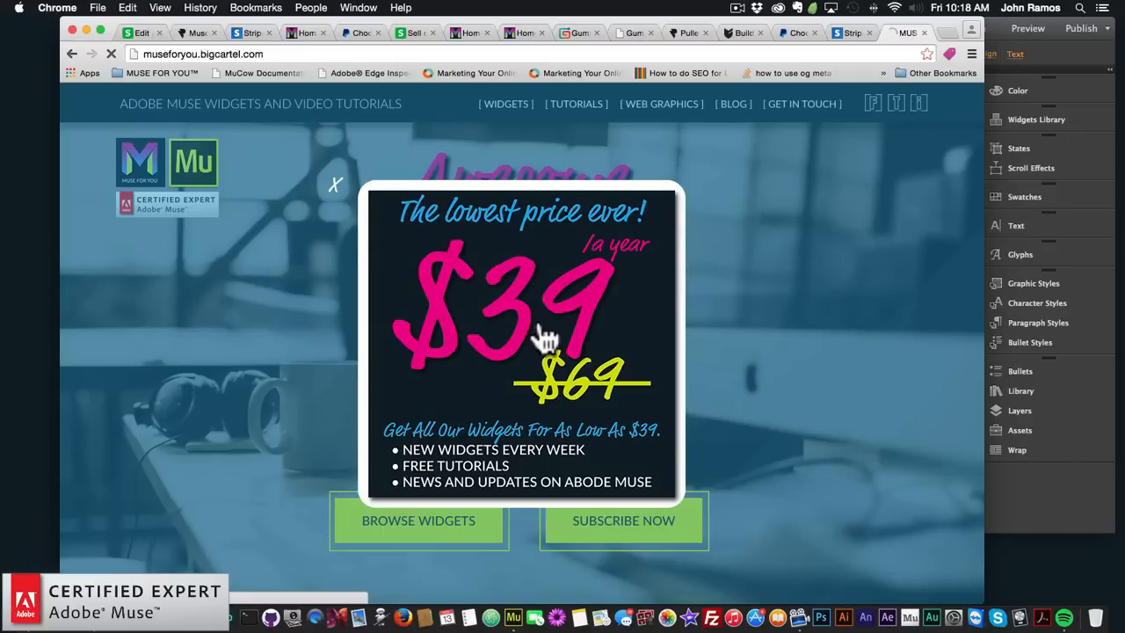
Look through the shop's widgets for the PayPal, Sellfy, Pulley and Gumroad animated buy buttons and the e-commerce bundle
scroll(457, 374, up, 2)
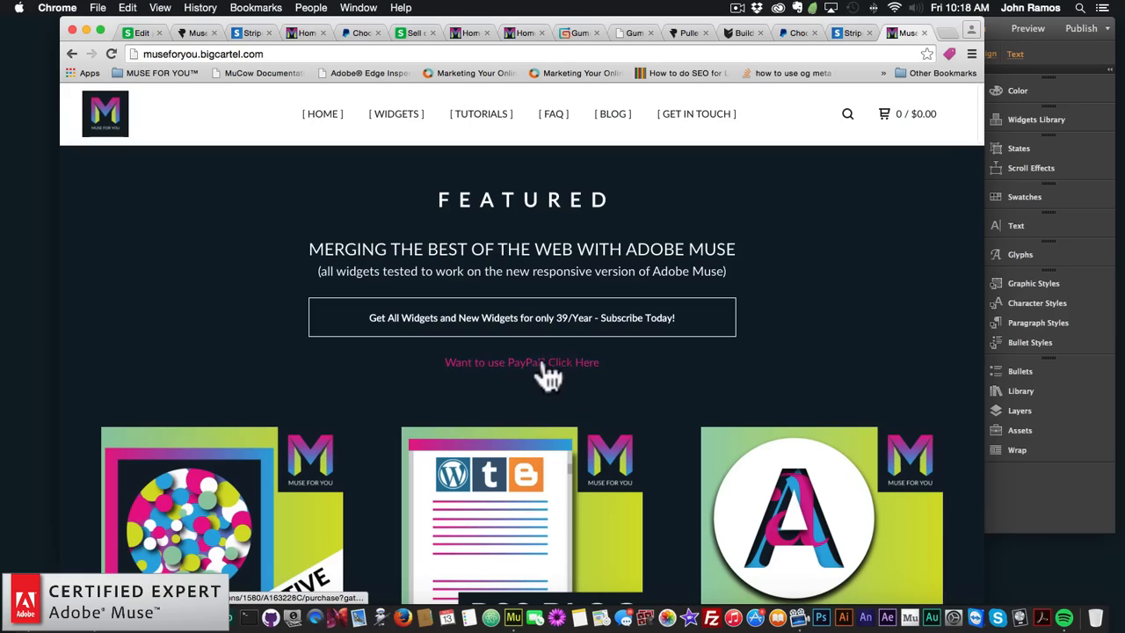
scroll(589, 383, down, 10)
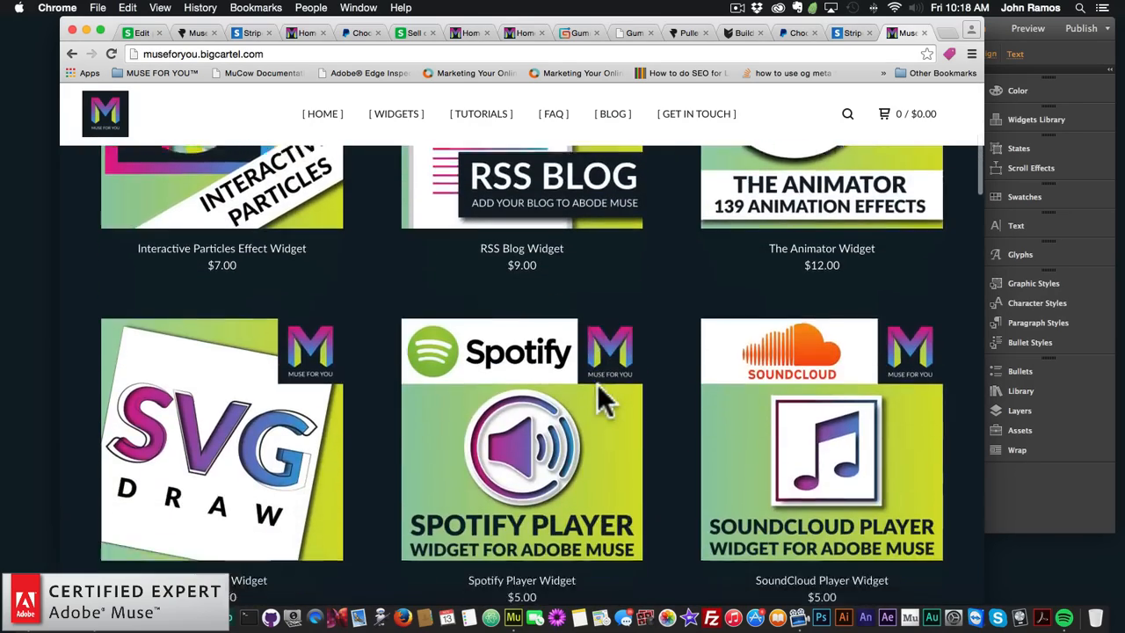
scroll(602, 400, down, 15)
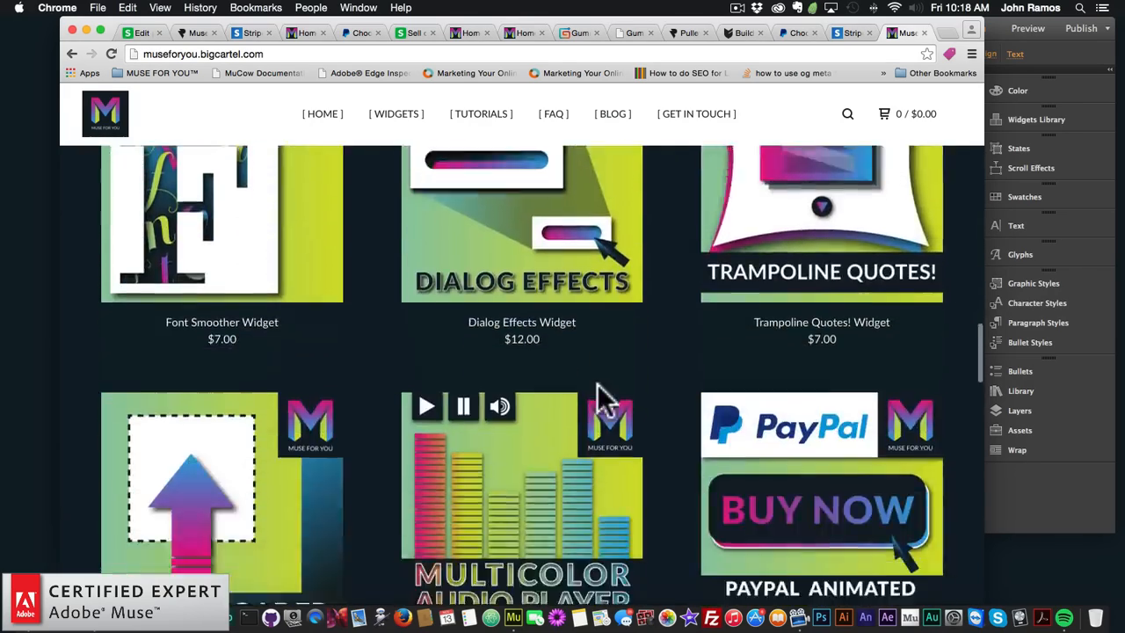
scroll(773, 351, down, 8)
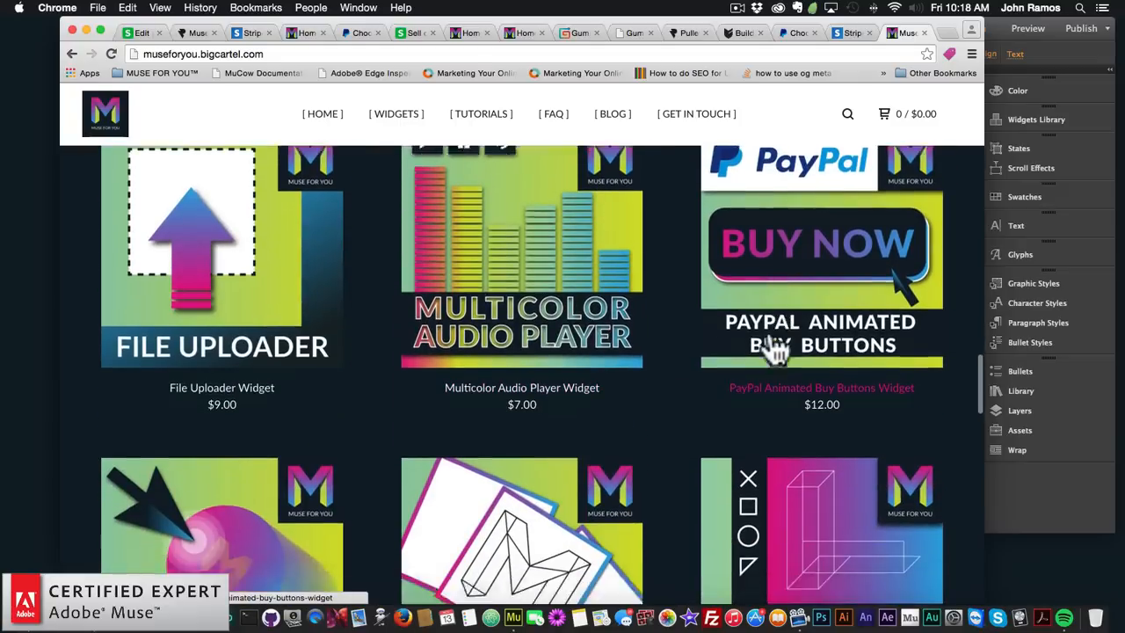
scroll(773, 350, down, 15)
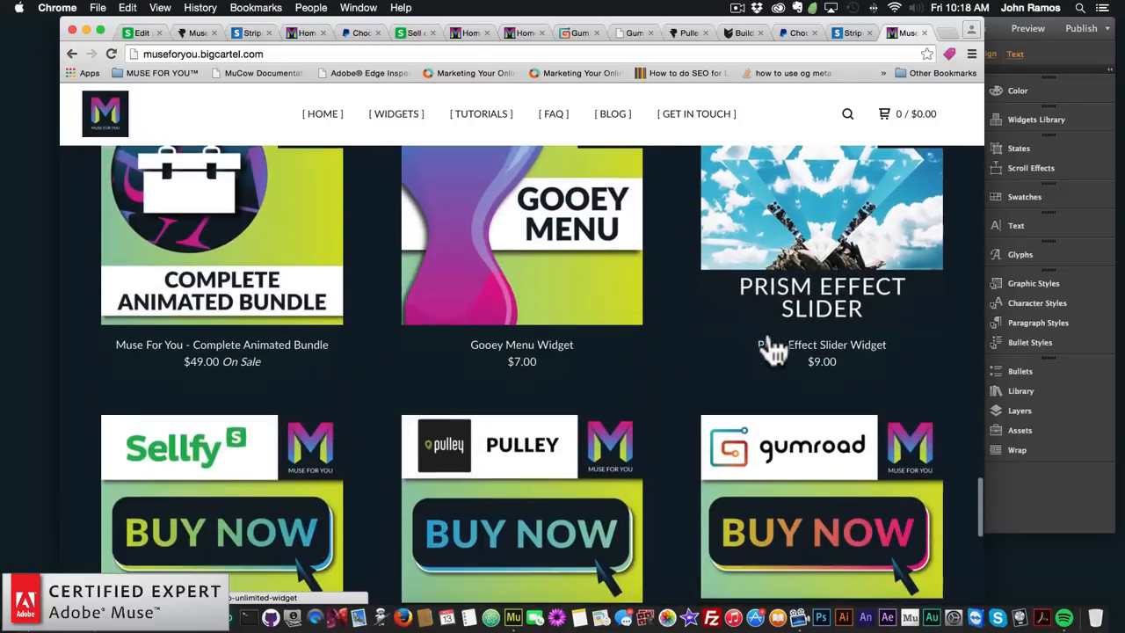
scroll(263, 431, down, 5)
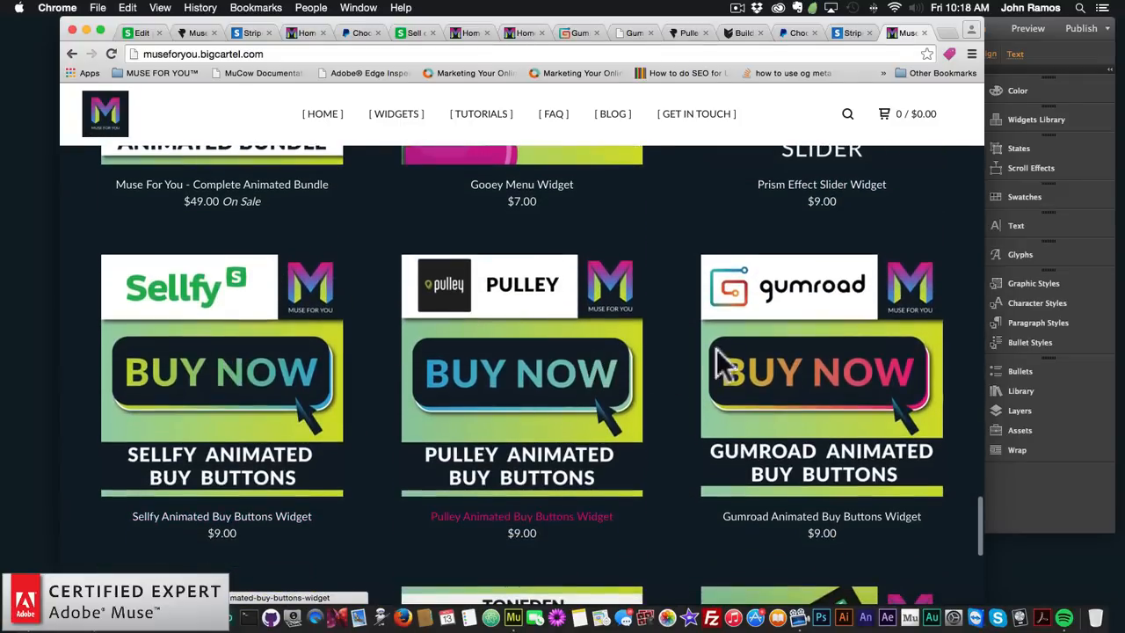
scroll(746, 360, down, 3)
scroll(747, 360, up, 5)
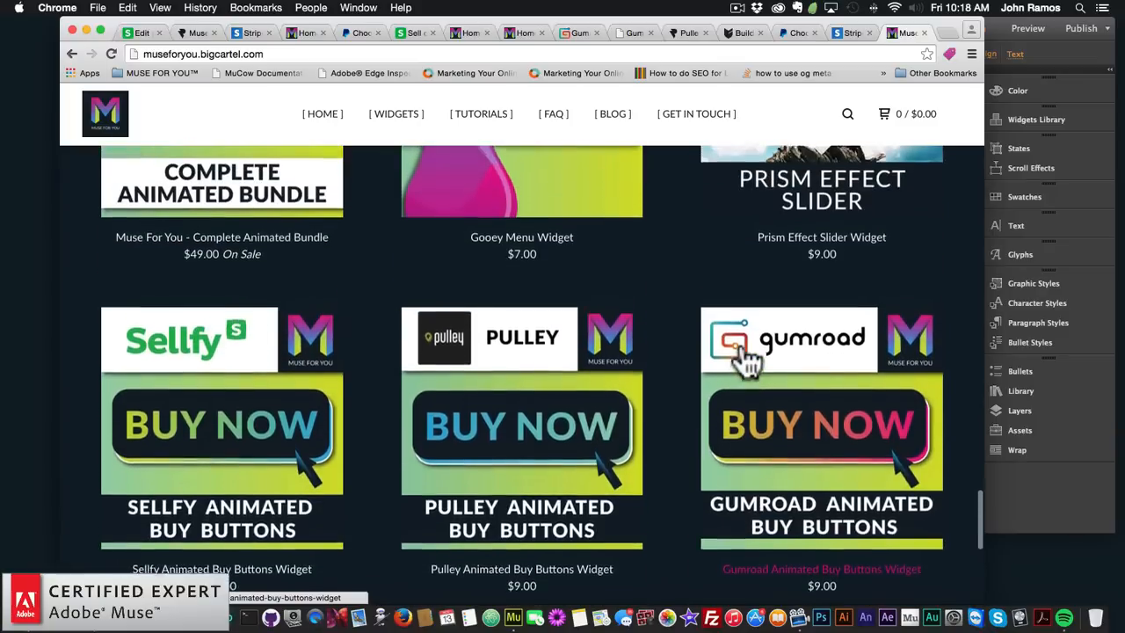
scroll(746, 360, down, 5)
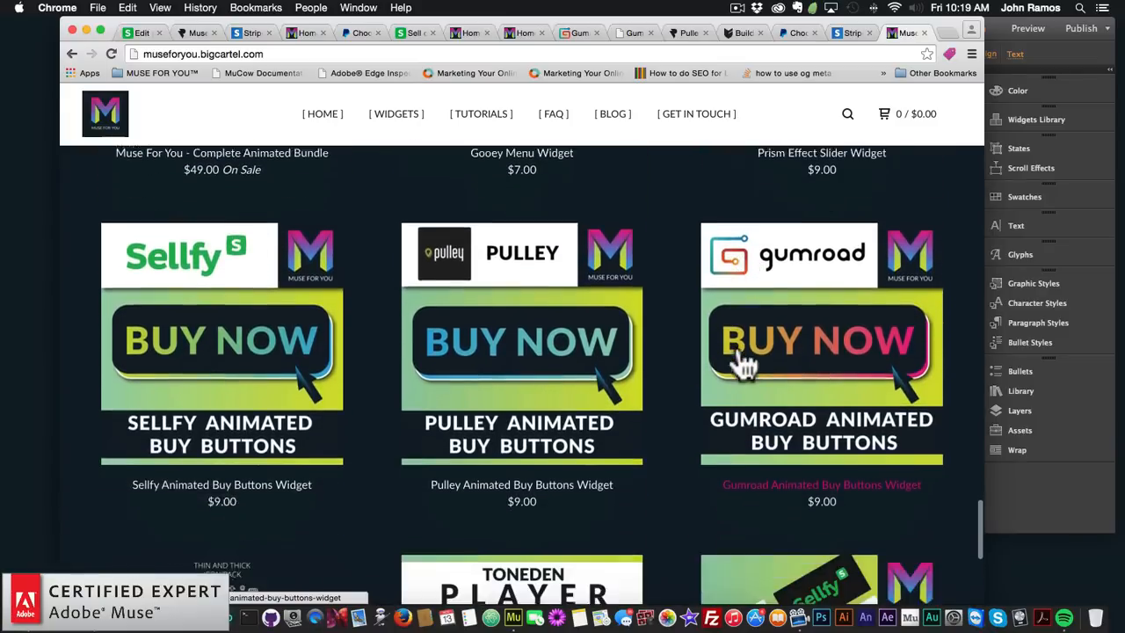
scroll(684, 351, down, 4)
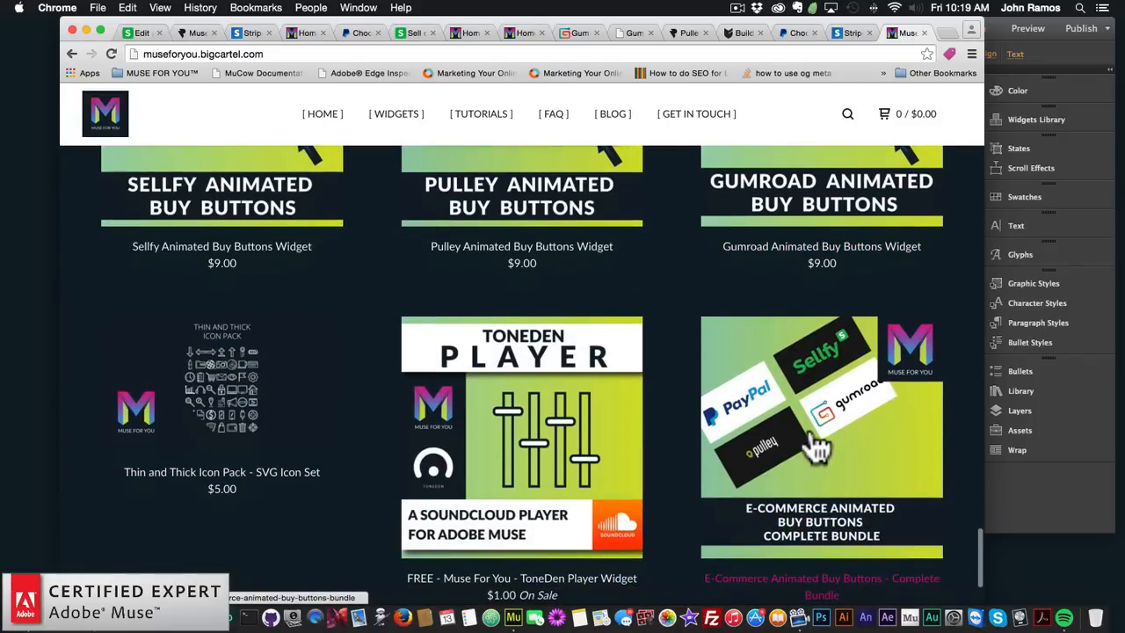
scroll(835, 462, up, 8)
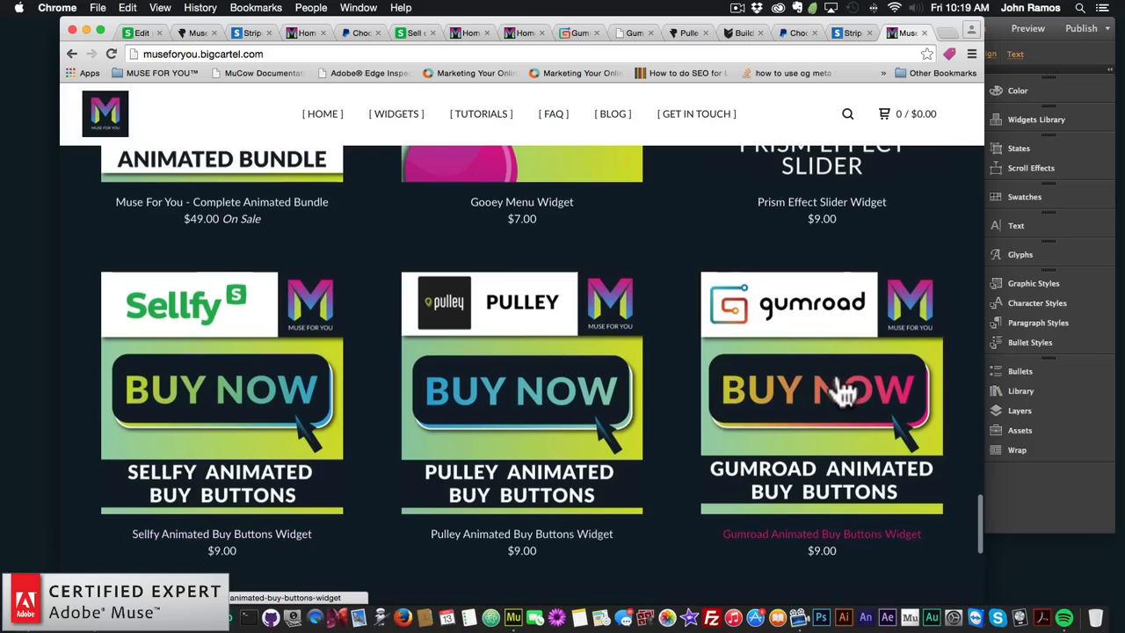
Open the PayPal Animated Buy Buttons Widget's product page and view its example site
scroll(369, 407, up, 3)
scroll(686, 422, up, 20)
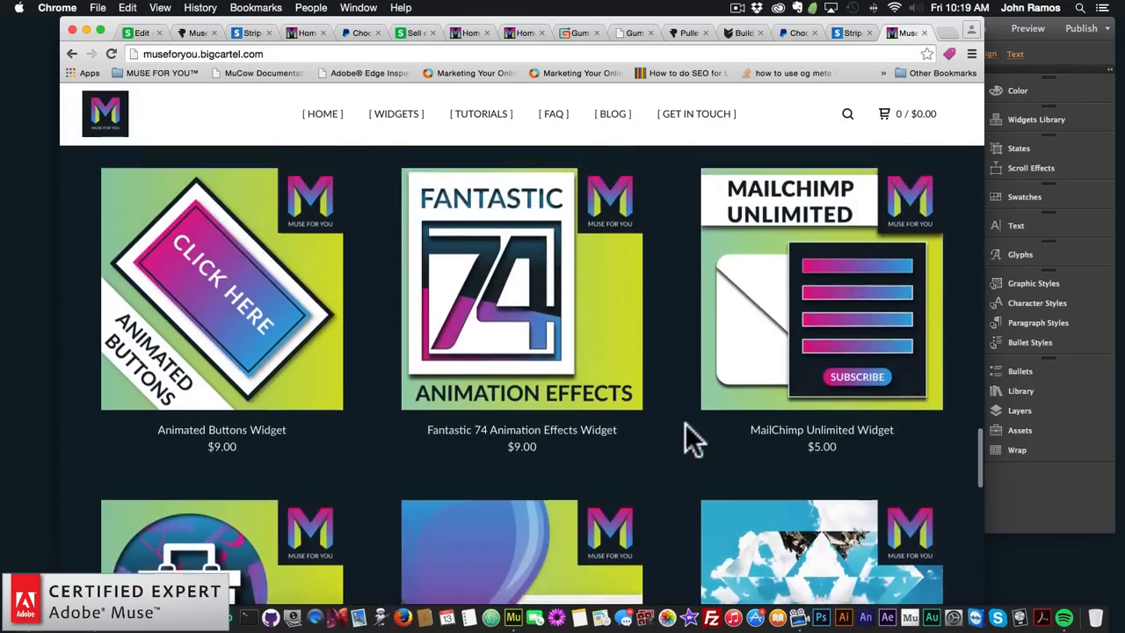
scroll(686, 439, up, 1)
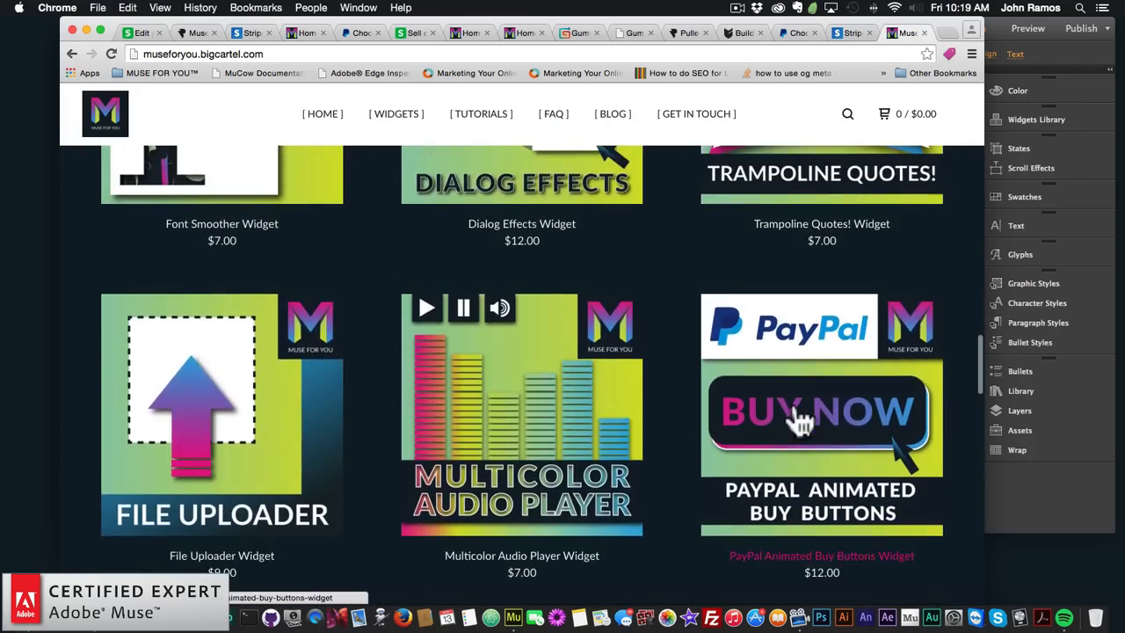
click(798, 413)
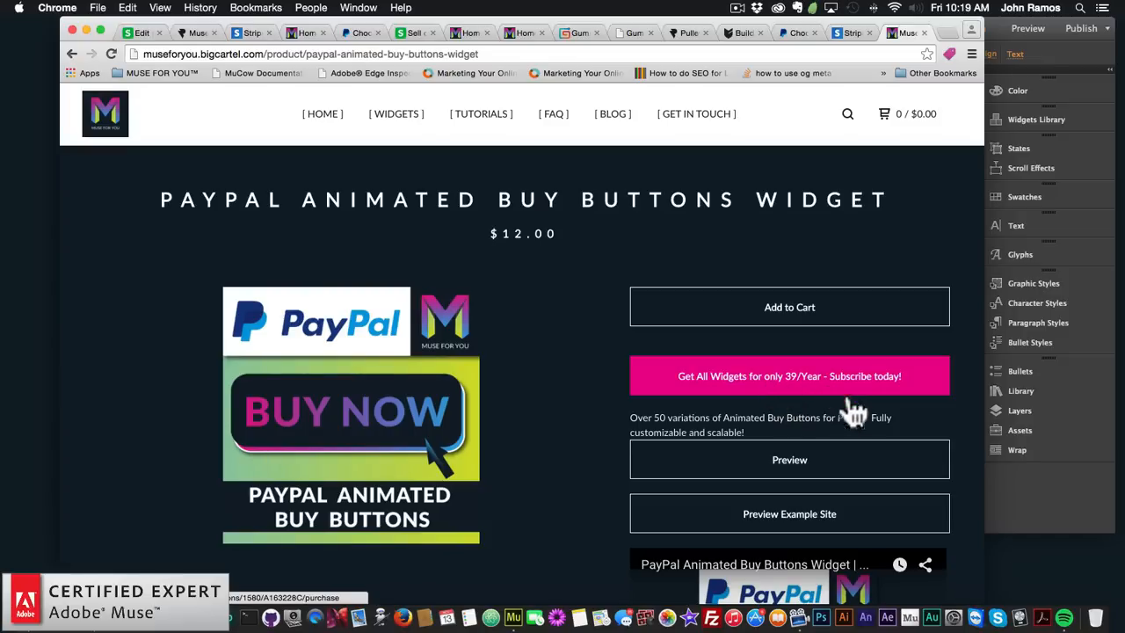
click(789, 518)
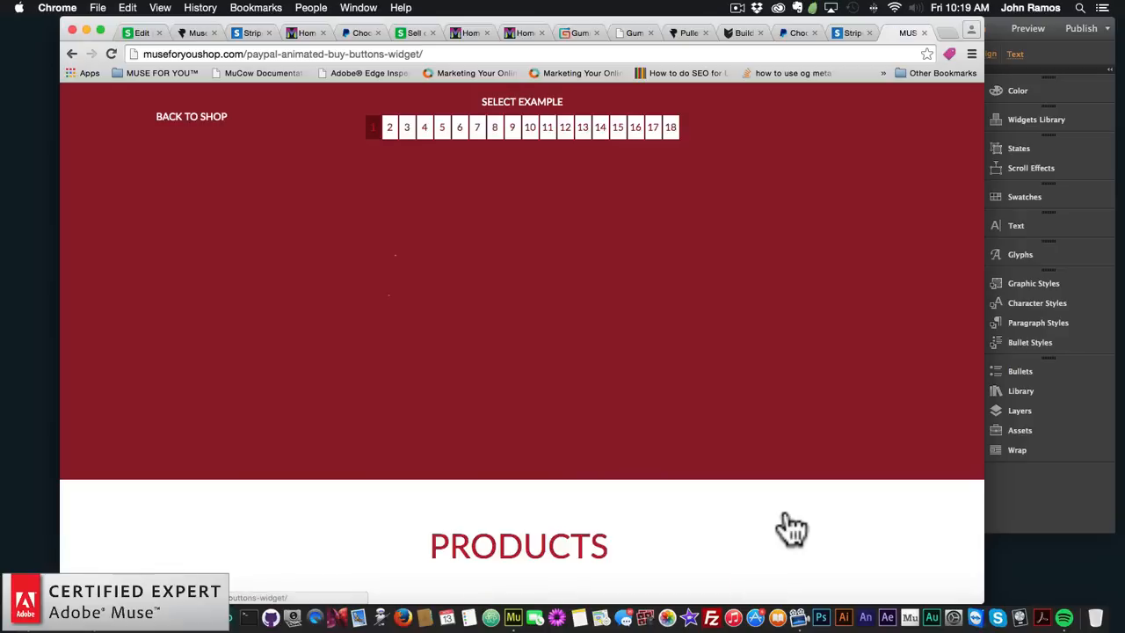
scroll(728, 479, down, 5)
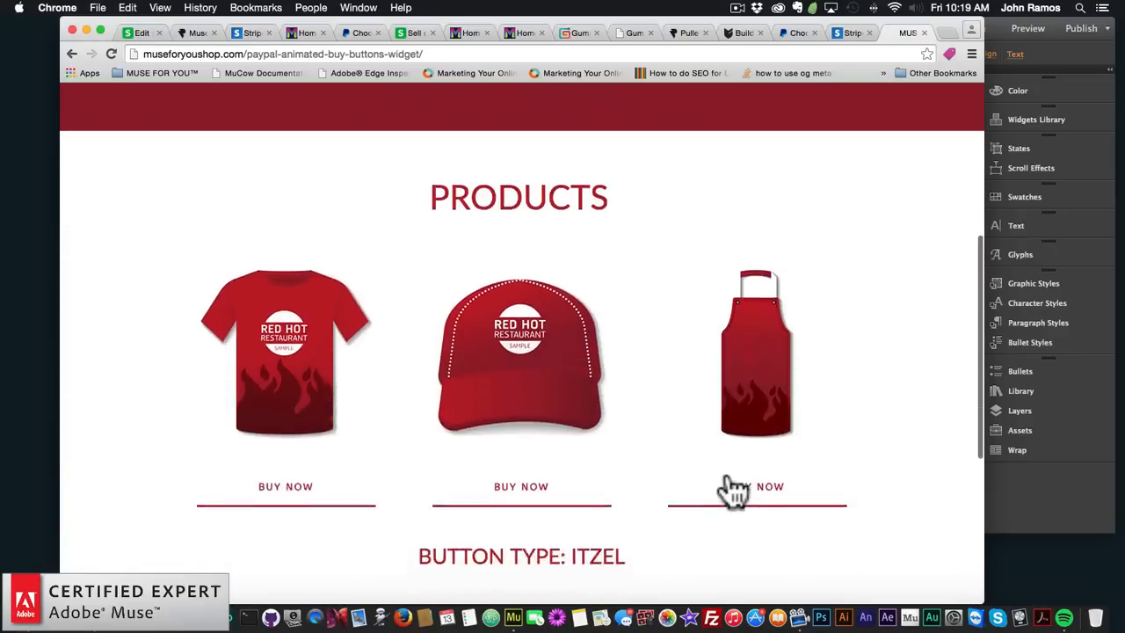
scroll(729, 483, up, 5)
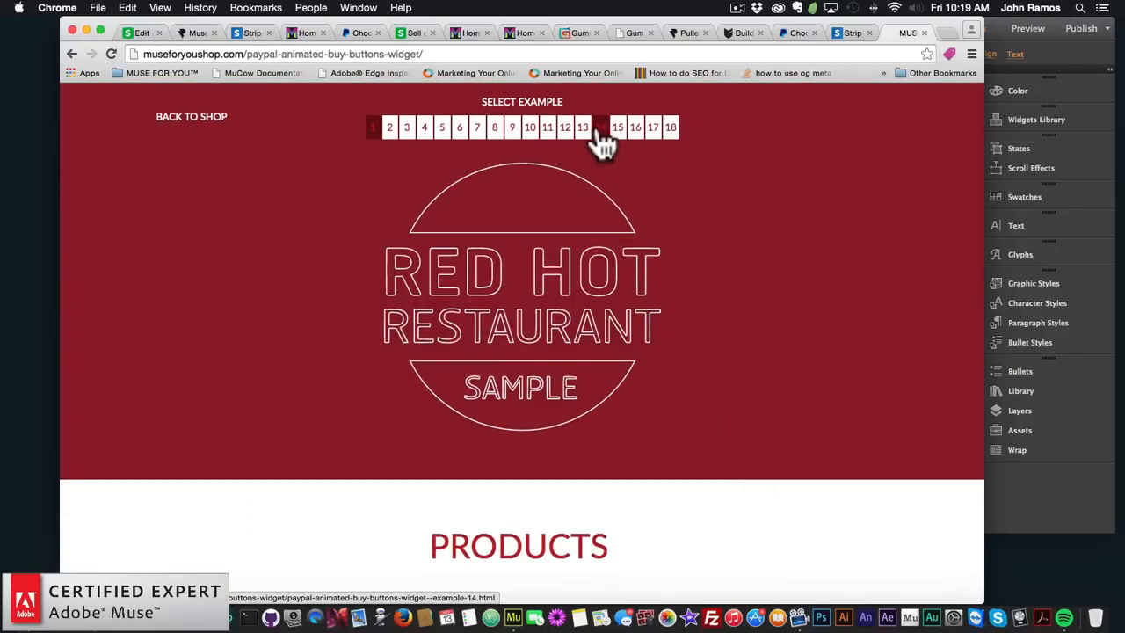
View example 14 of the PayPal buttons and check the Buy Now button under the T-shirt
click(599, 130)
scroll(671, 295, down, 5)
scroll(671, 296, down, 2)
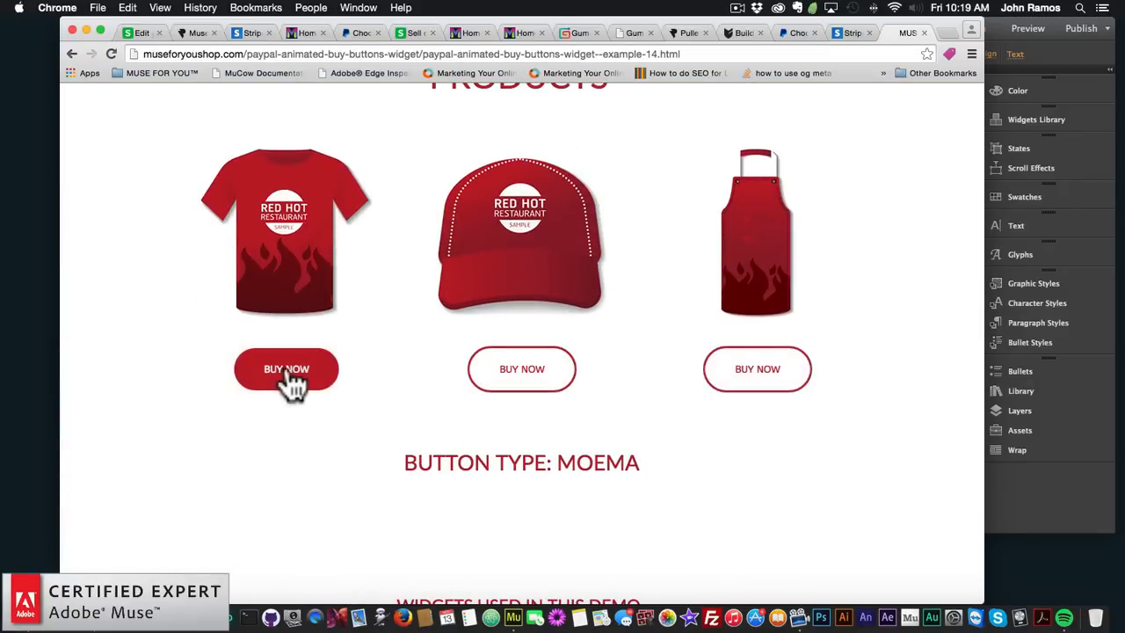
scroll(536, 387, up, 4)
scroll(530, 373, up, 2)
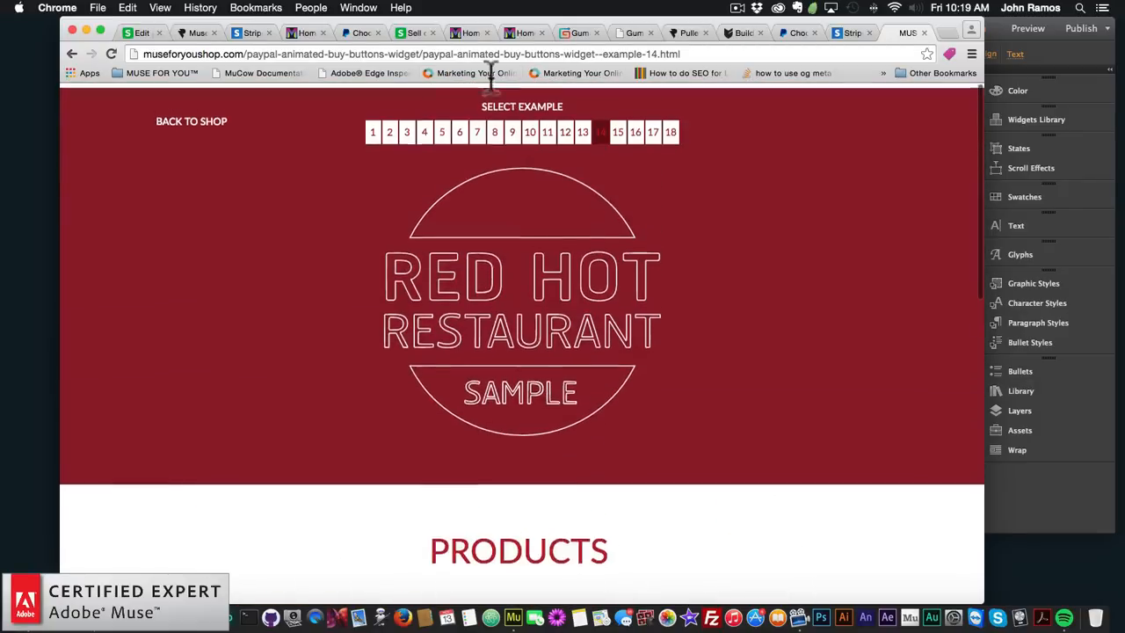
View example 3 of the PayPal buttons and test the Buy Now button under the T-shirt
click(406, 130)
scroll(492, 290, down, 5)
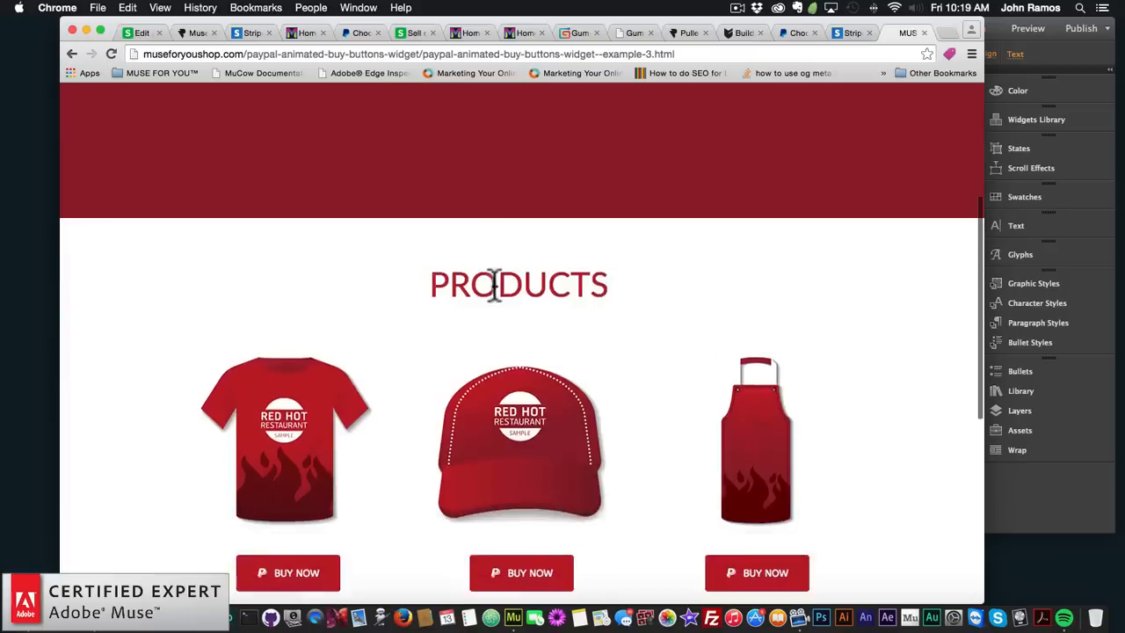
click(297, 387)
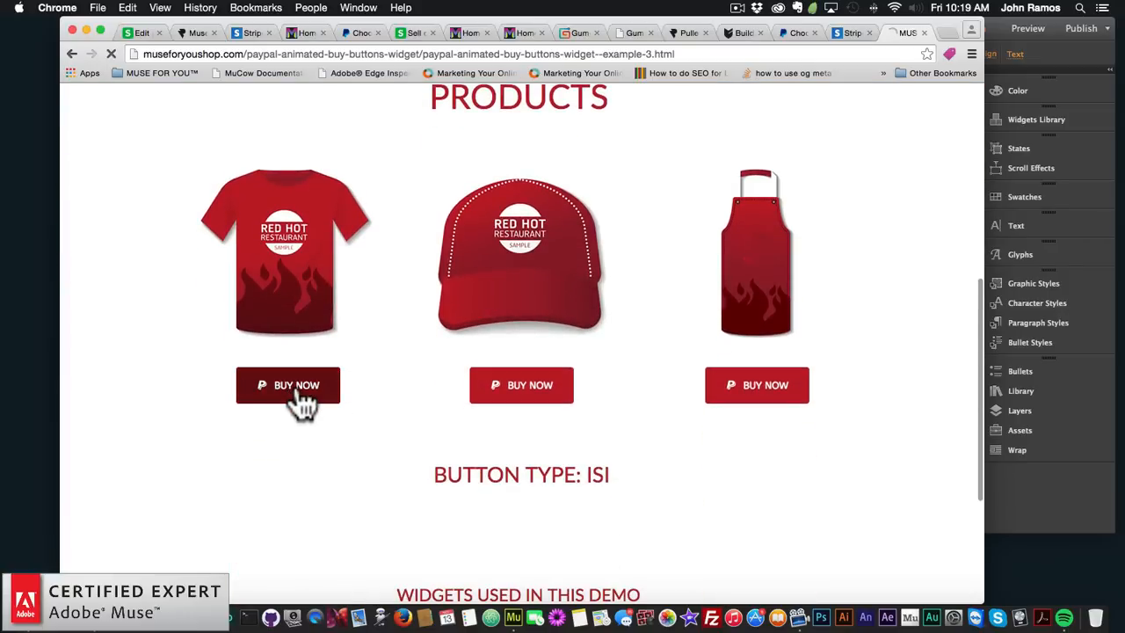
scroll(427, 201, up, 2)
scroll(565, 498, down, 1)
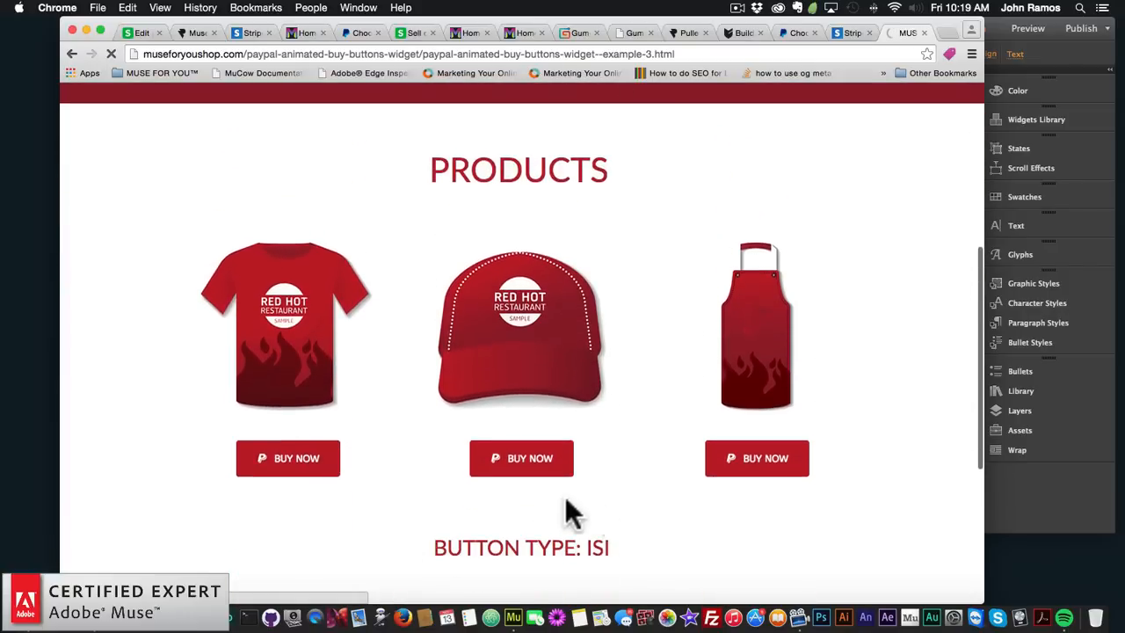
scroll(714, 447, up, 3)
scroll(709, 429, up, 2)
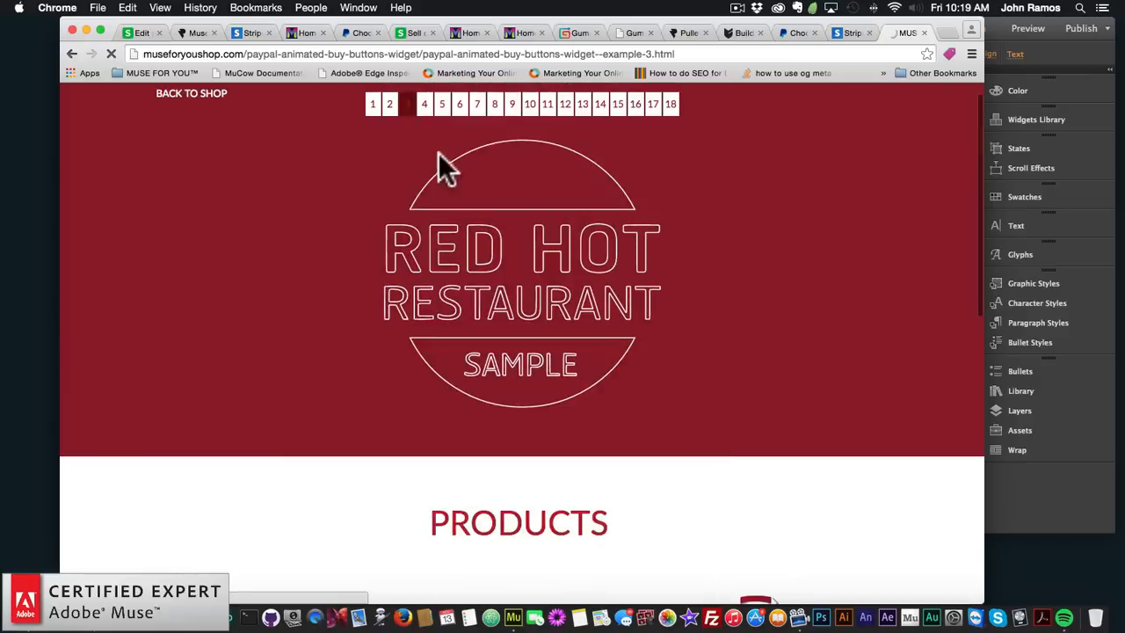
Return to example 1 and examine the animation of the Buy Now button under the cap
click(372, 110)
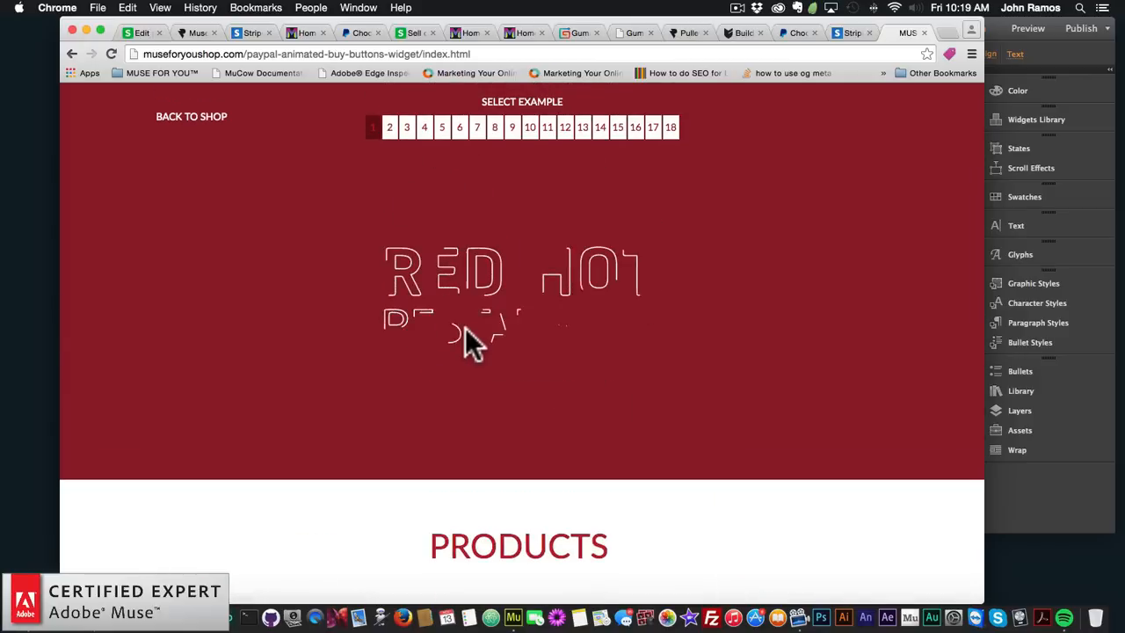
scroll(464, 339, down, 5)
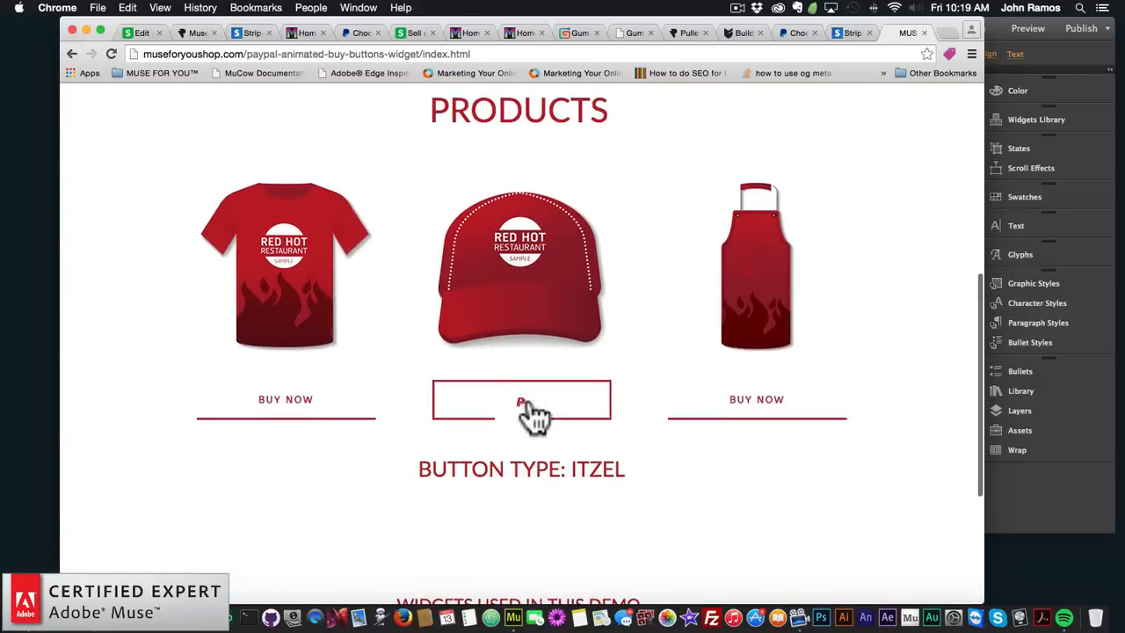
View example 5 of the PayPal buttons and check the Buy Now button under the apron
scroll(537, 413, up, 5)
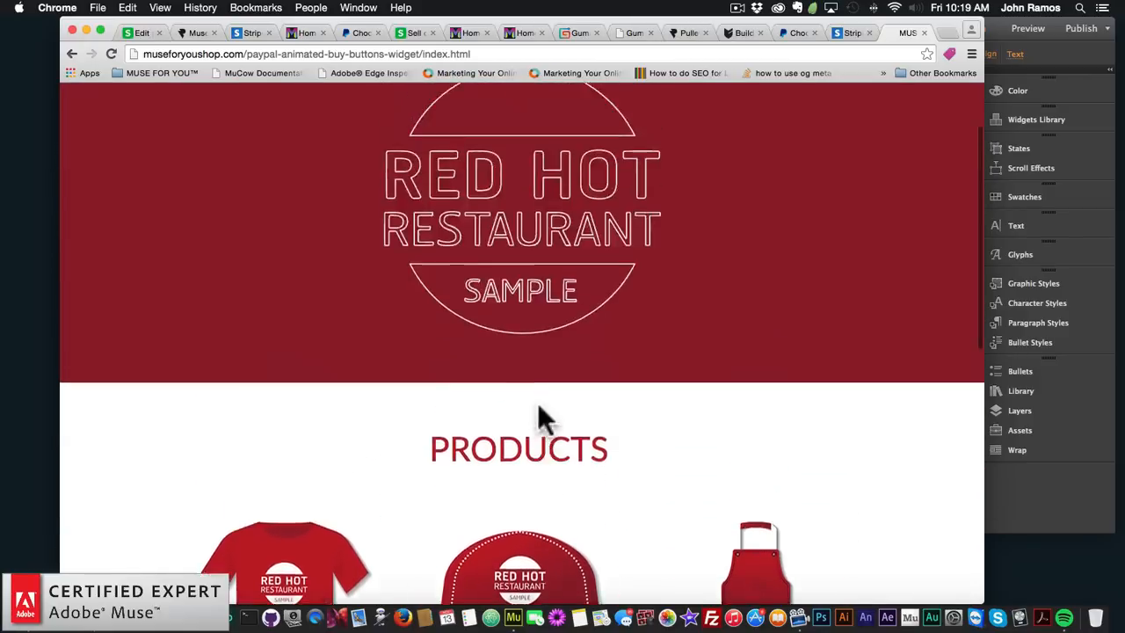
click(441, 127)
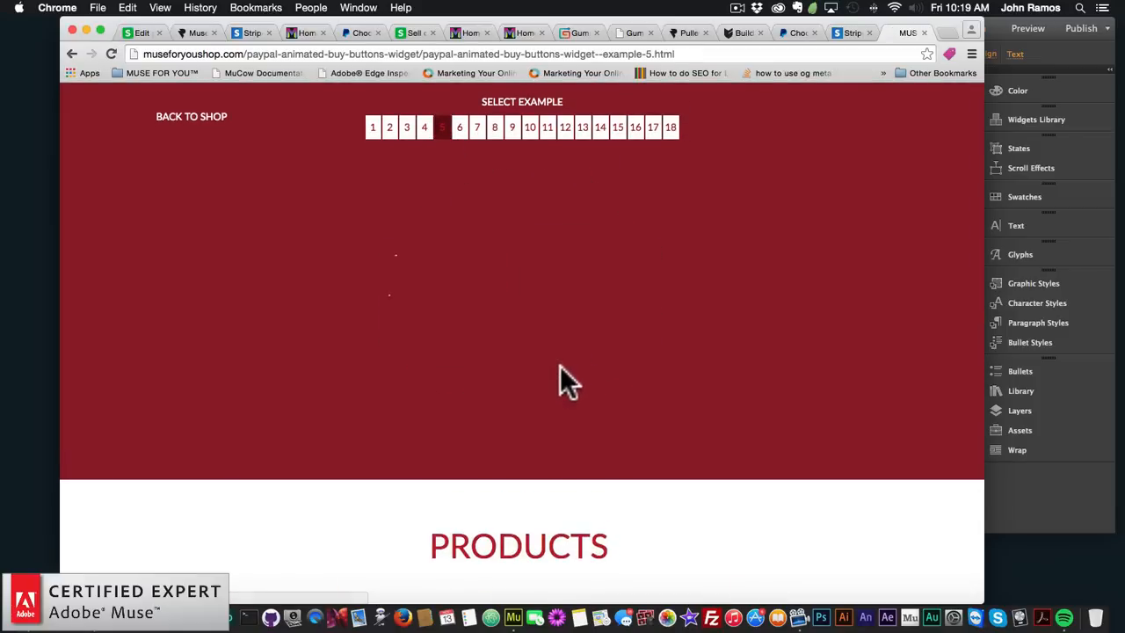
scroll(563, 379, down, 5)
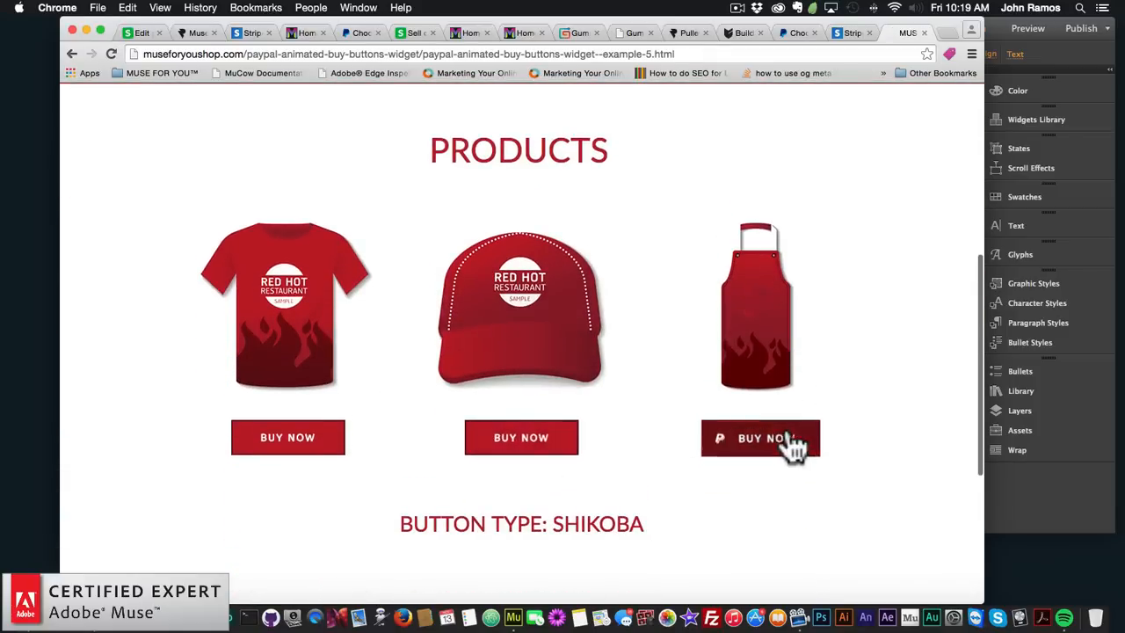
View example 9 of the PayPal buttons and test the Buy Now button under the apron
scroll(344, 426, up, 5)
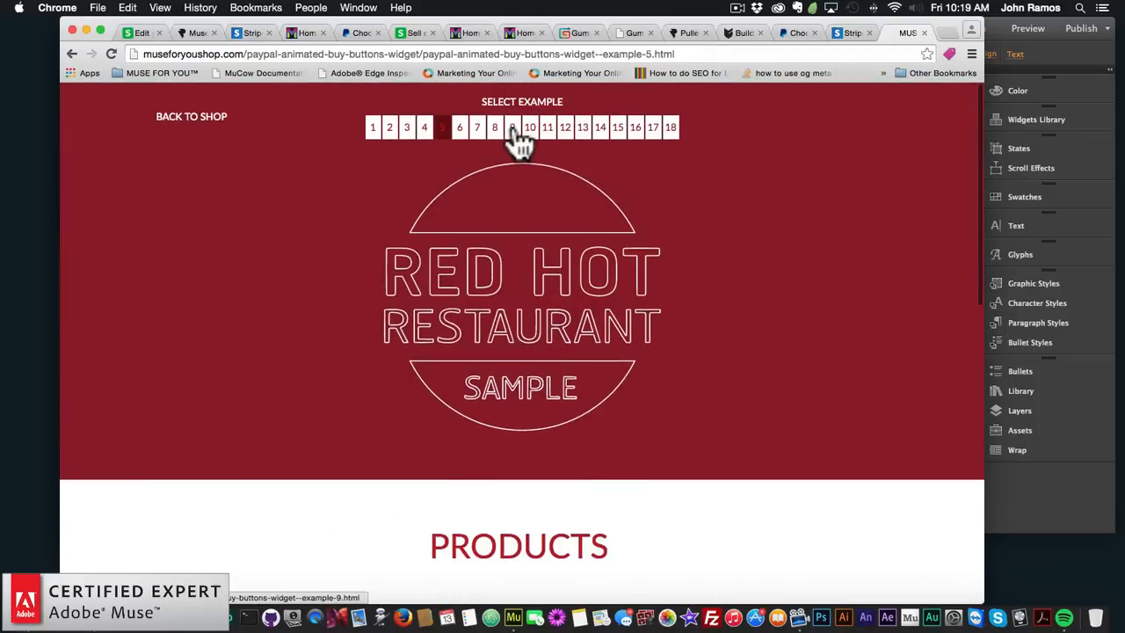
click(512, 130)
scroll(606, 390, down, 5)
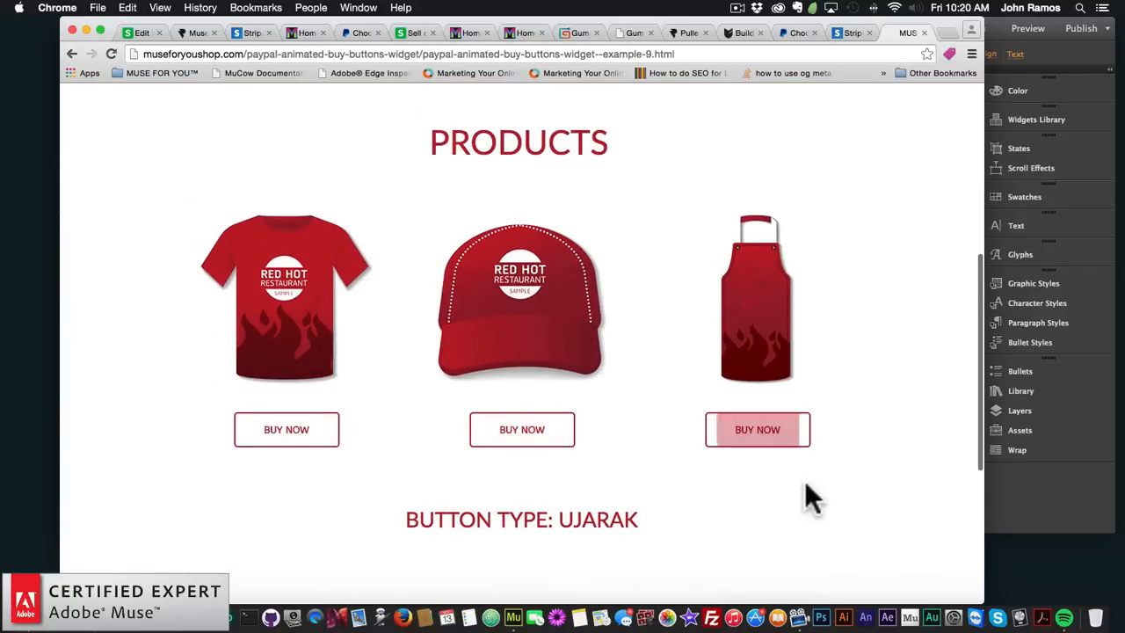
Switch to Adobe Muse and show the library of installed widgets beside the Home page
click(994, 489)
scroll(879, 431, down, 1)
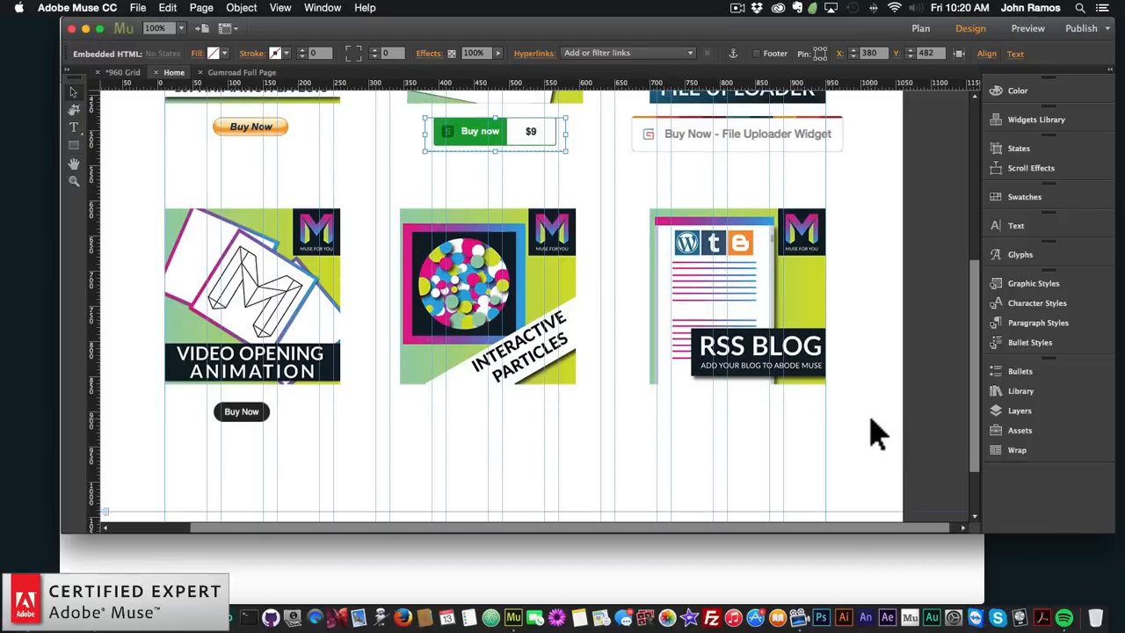
click(1016, 388)
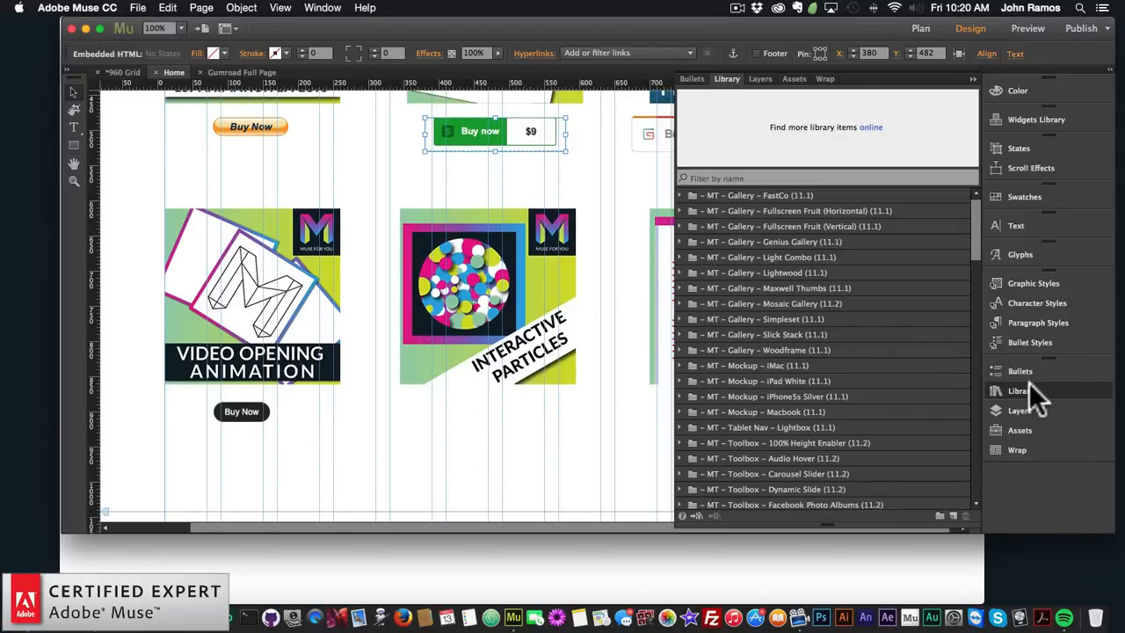
click(1021, 390)
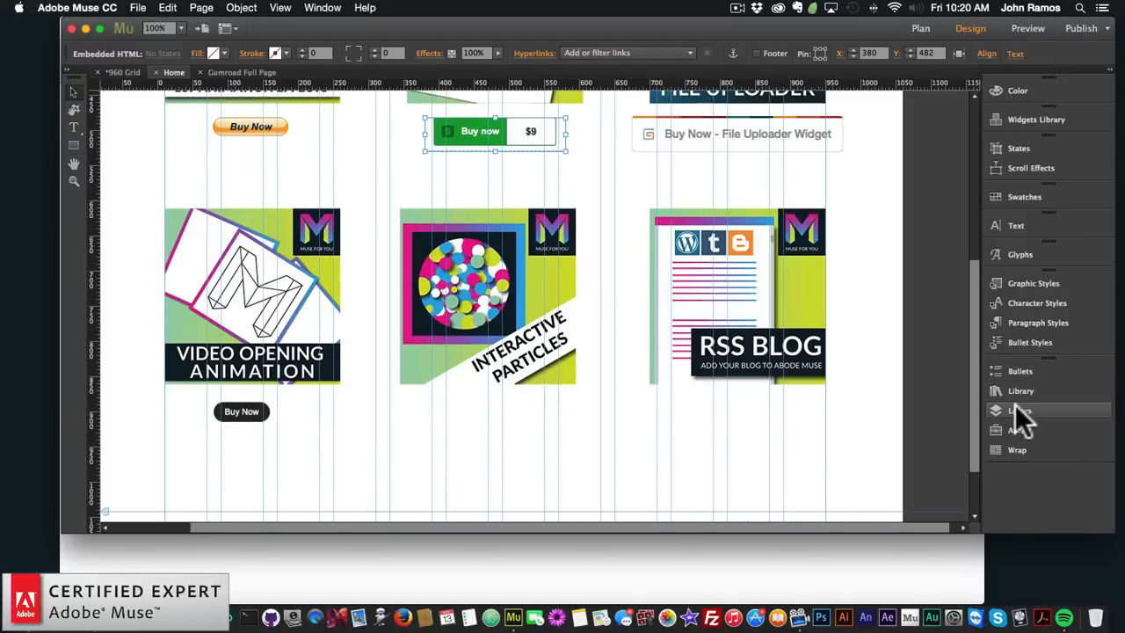
click(321, 8)
click(362, 253)
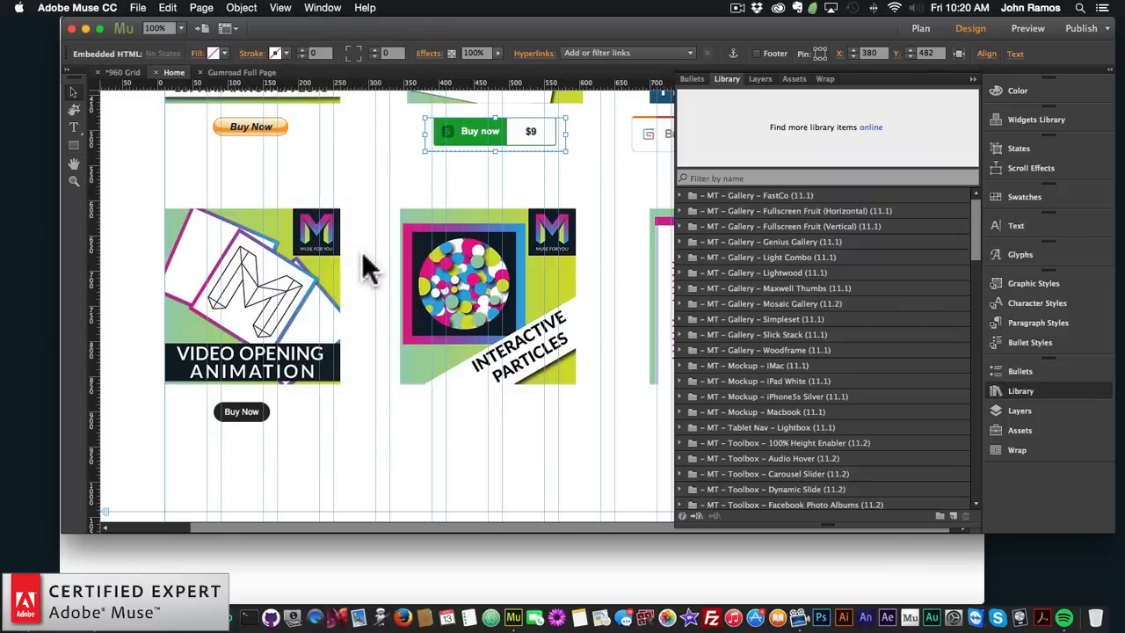
click(1015, 388)
click(1015, 388)
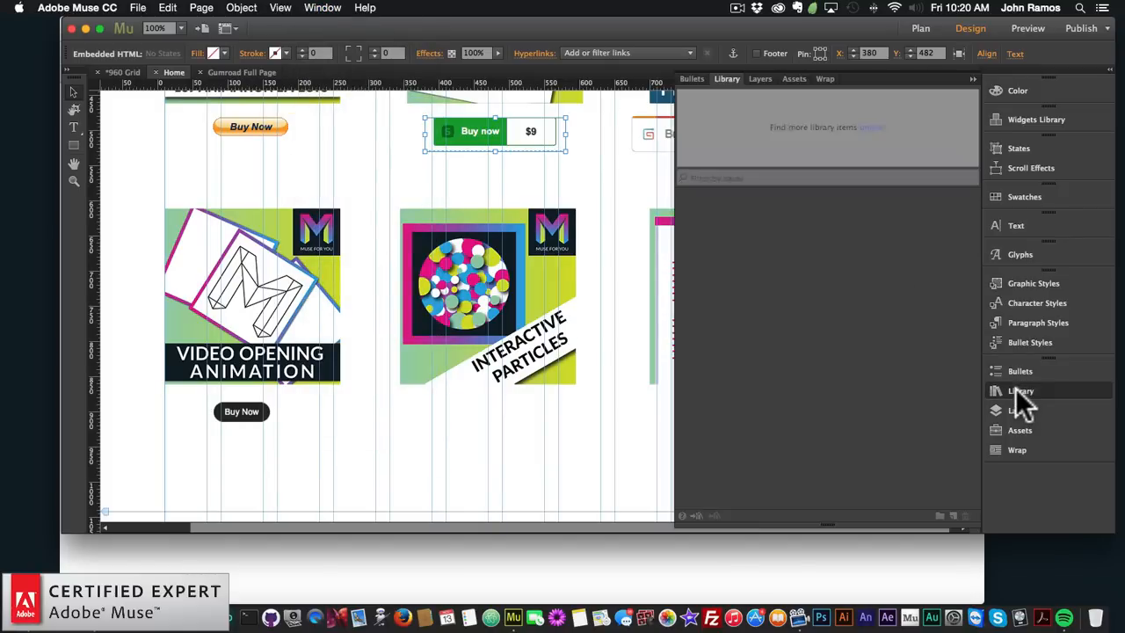
Expand the Muse For You – PayPal Animated Buy Buttons Widget folder and select the version without icons
scroll(837, 380, down, 15)
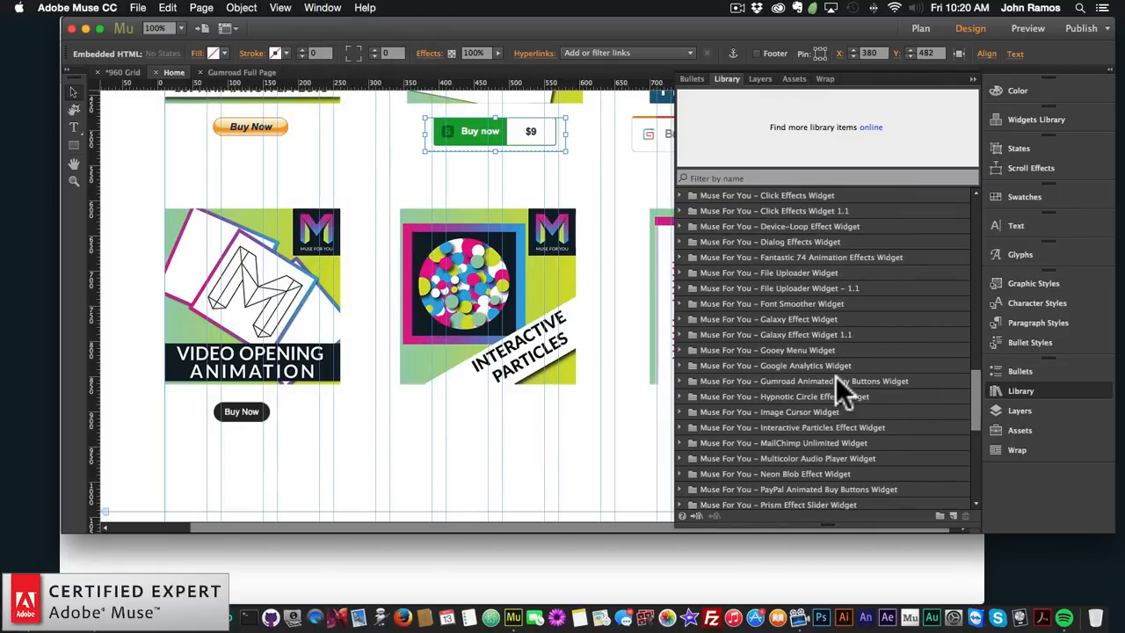
scroll(836, 377, down, 3)
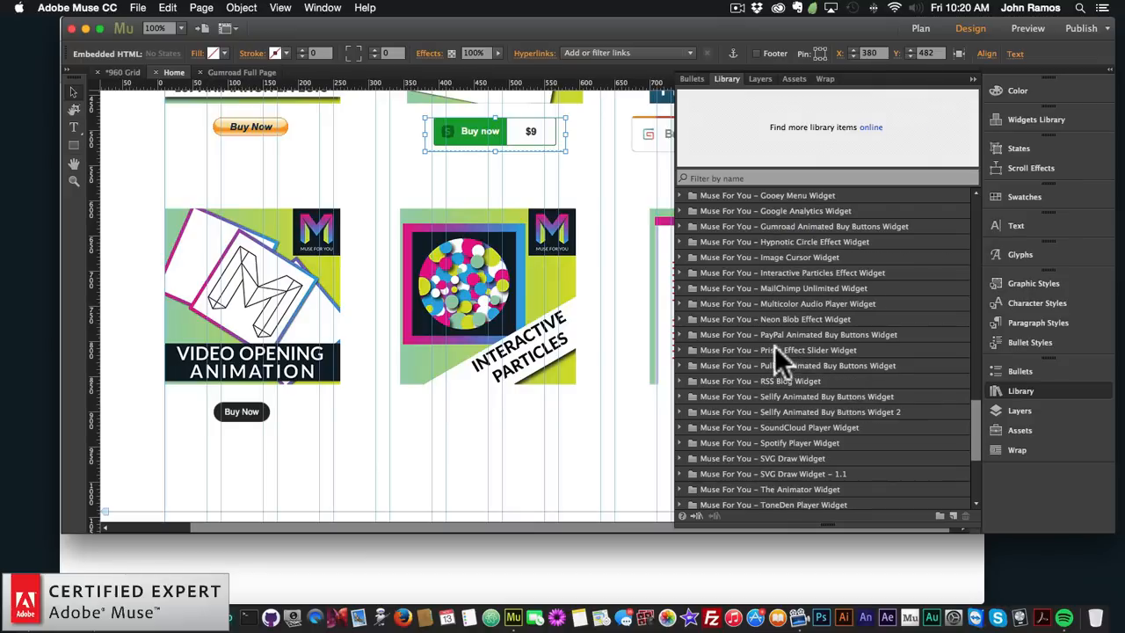
click(766, 333)
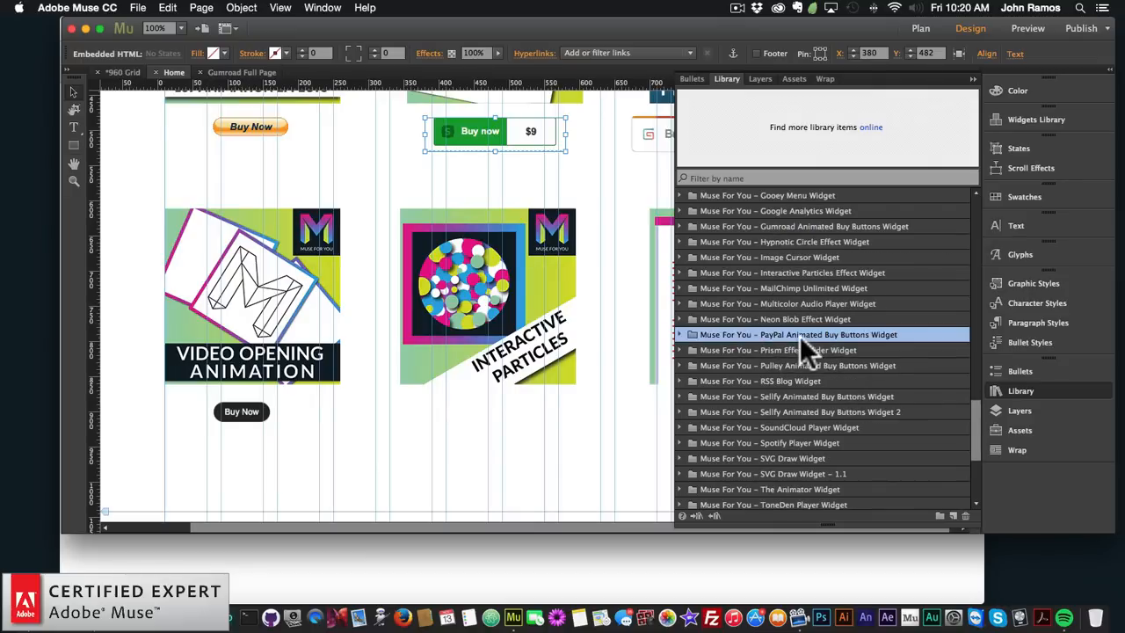
click(681, 335)
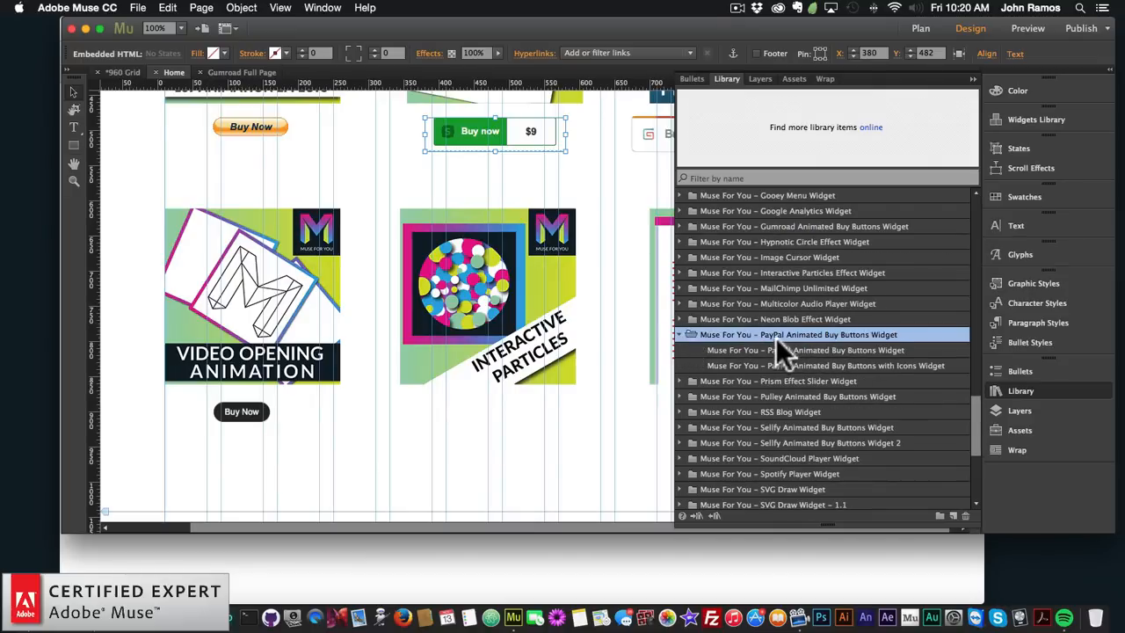
click(804, 349)
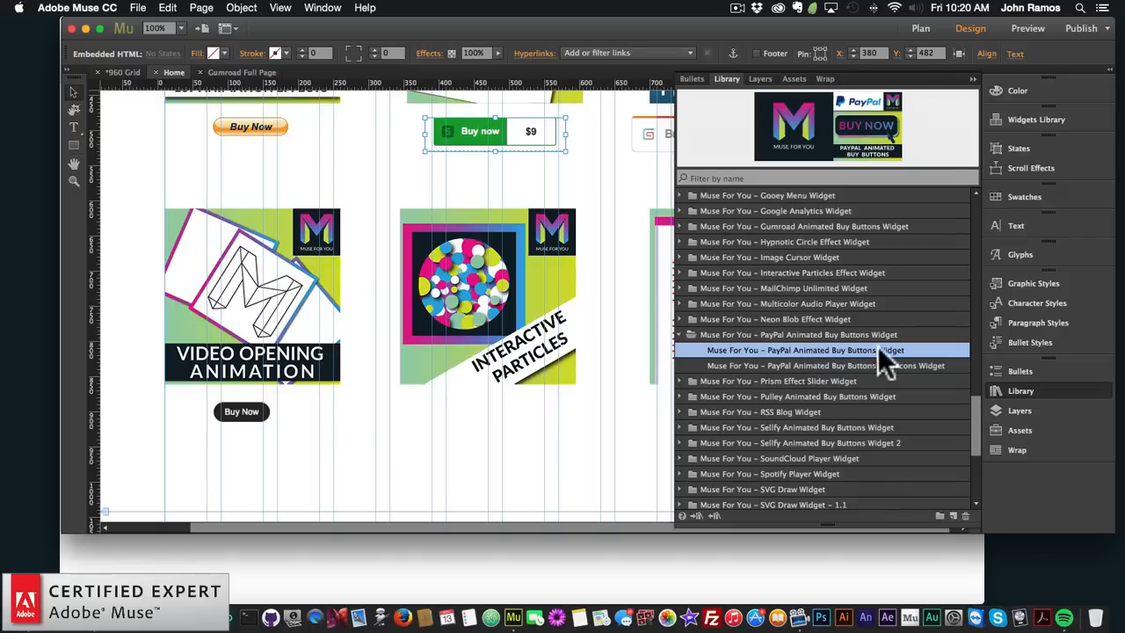
Place the PayPal Animated Buy Buttons Widget below the Interactive Particles image and hide the library
drag(819, 348, 390, 412)
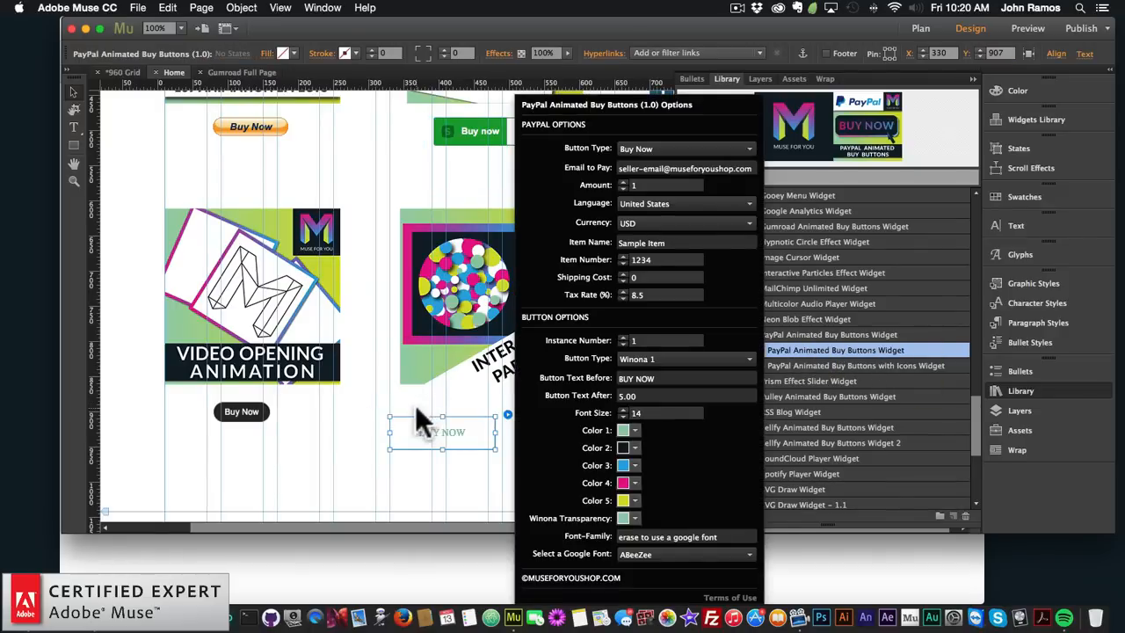
click(415, 405)
click(1055, 392)
click(478, 439)
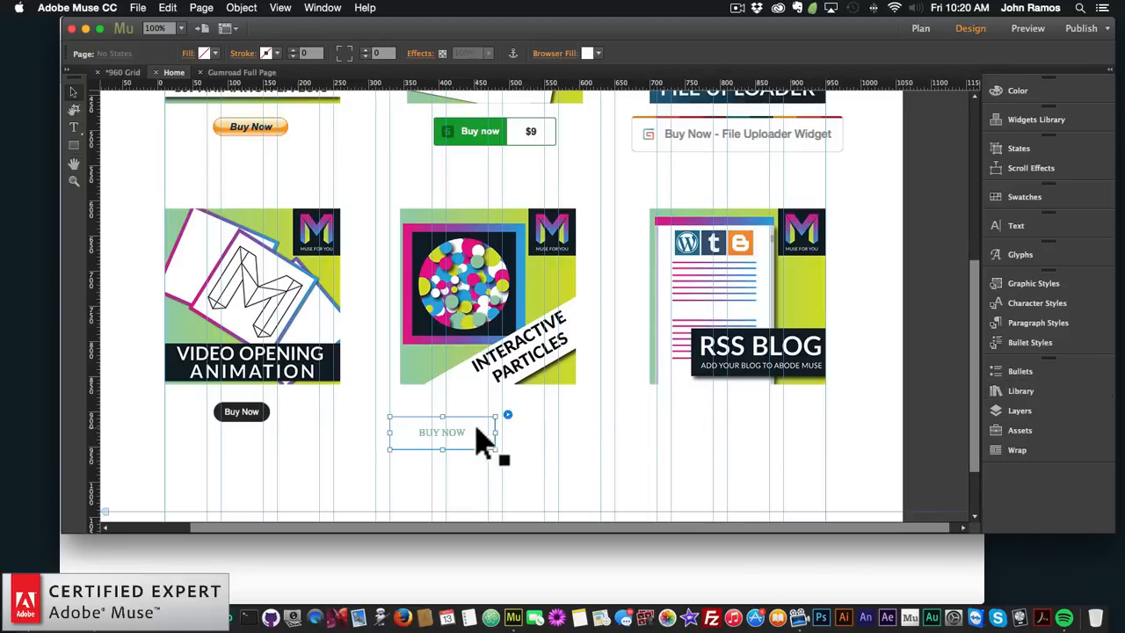
Open the PayPal button widget's options and set the amount to 7
click(507, 414)
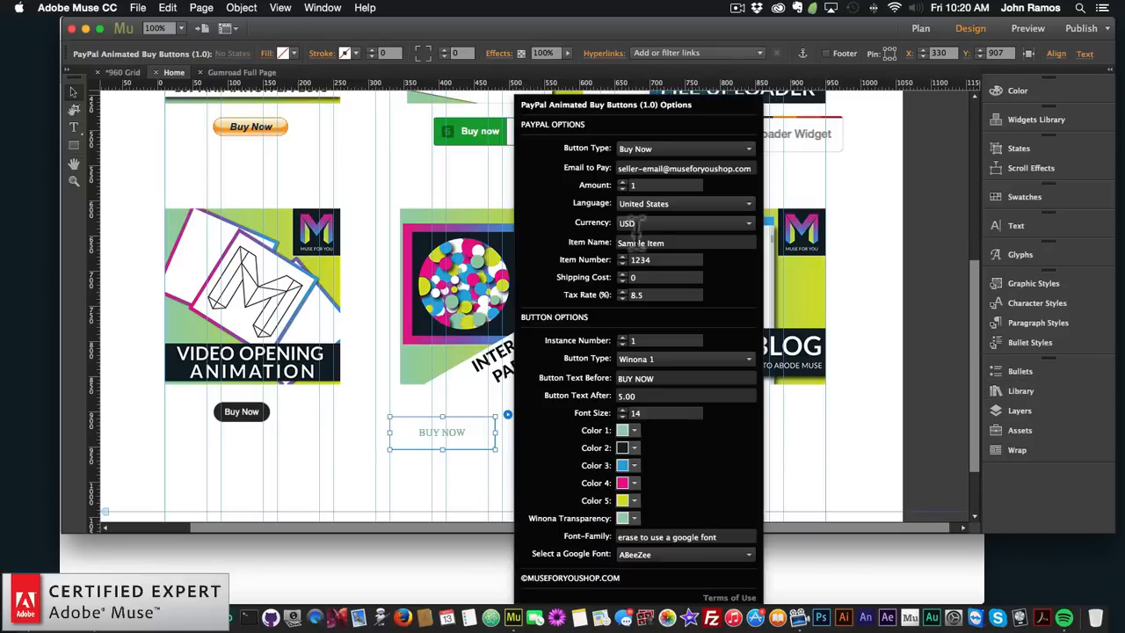
click(642, 146)
click(557, 158)
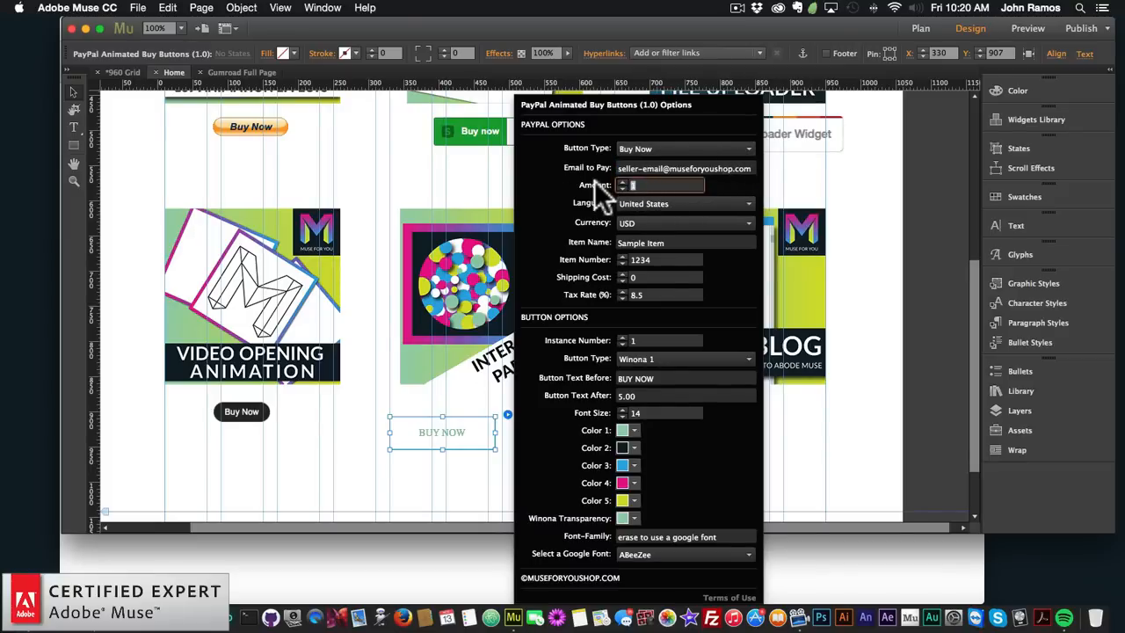
text(7)
key(Return)
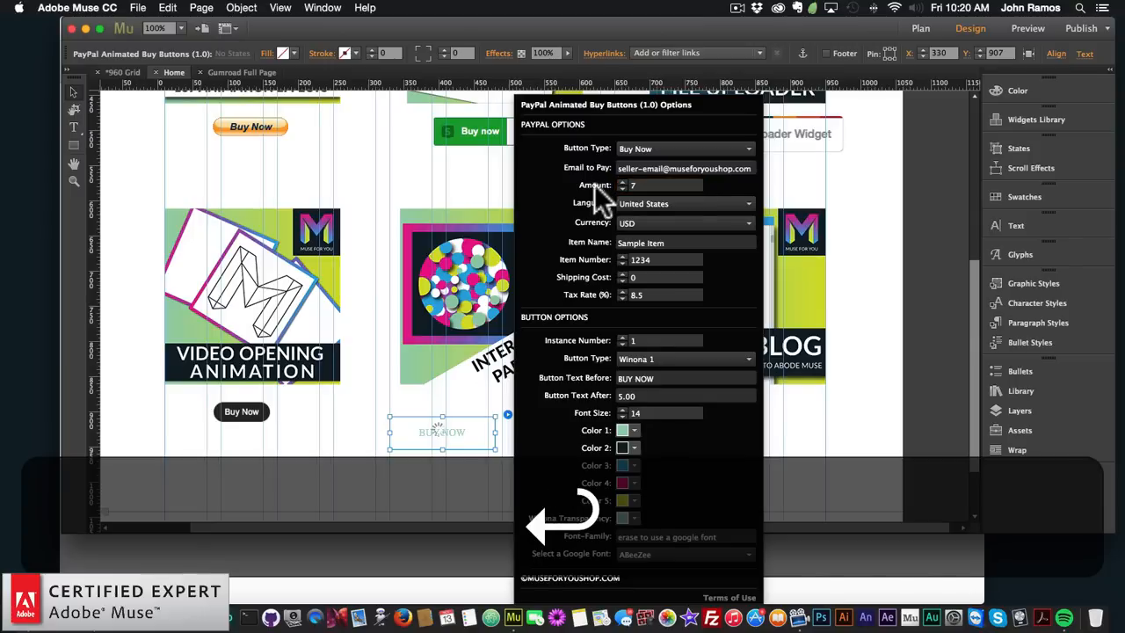
Review the available languages and currencies for the PayPal button, keeping United States and USD
click(654, 204)
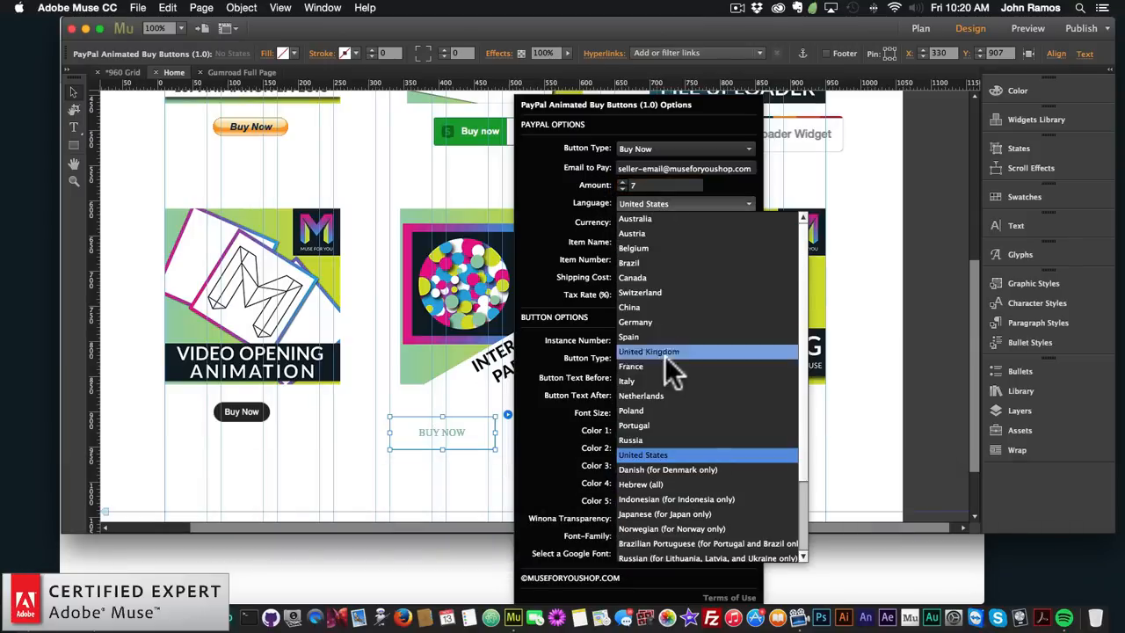
click(654, 221)
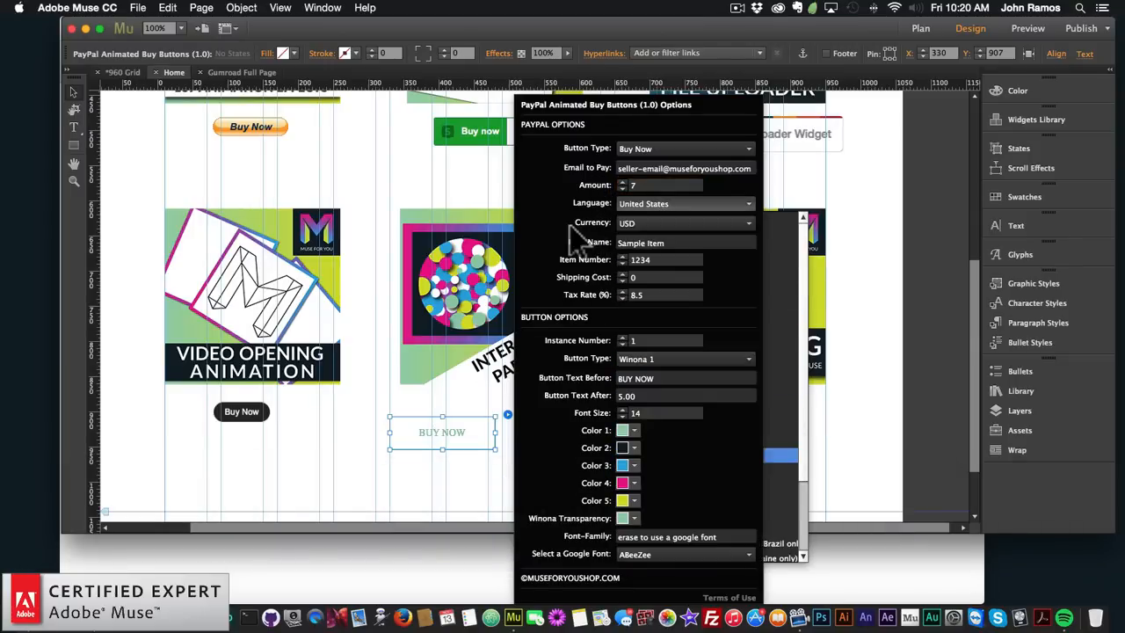
click(654, 220)
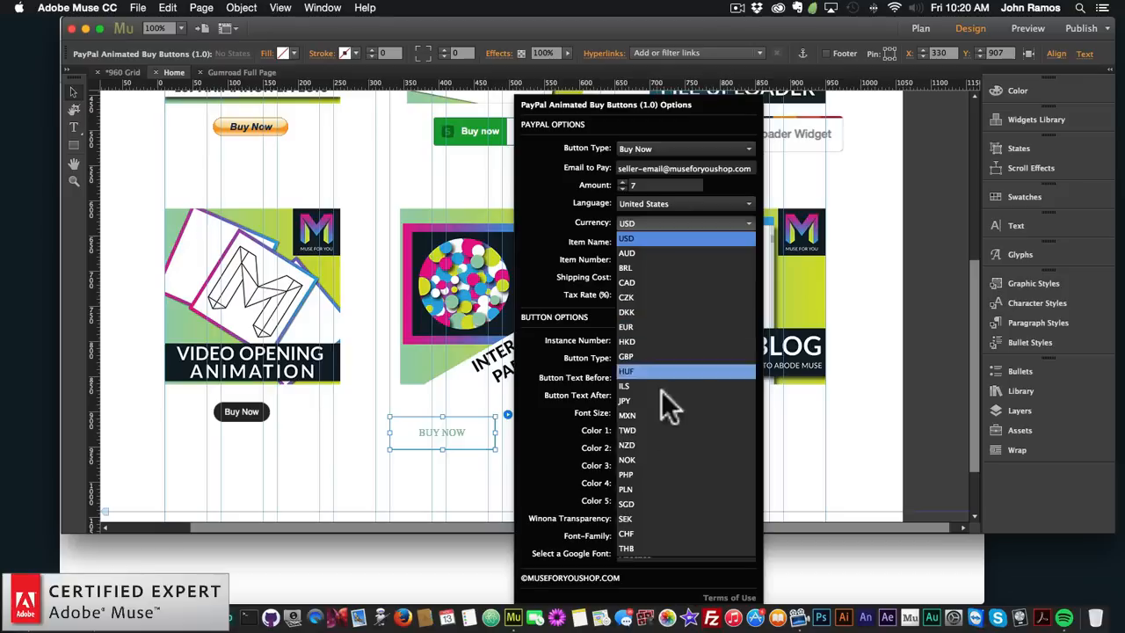
click(580, 251)
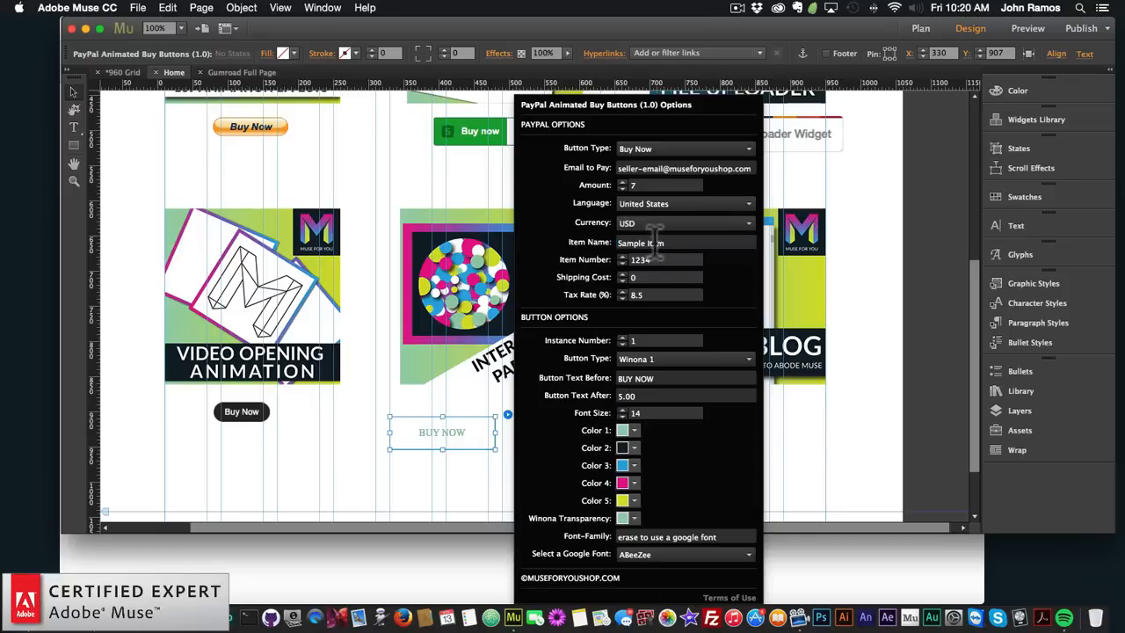
Name the PayPal item "Interactive Particles Effect Widget" and set its item number to 2
key(Tab)
text(Interac)
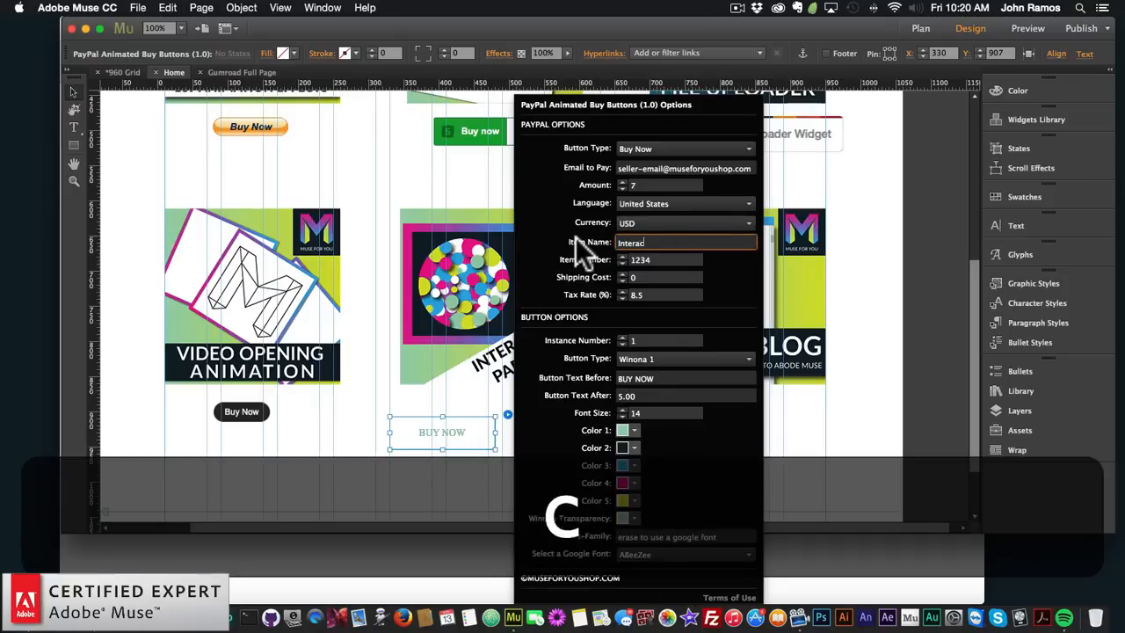
text(tive Particles Effect Widget)
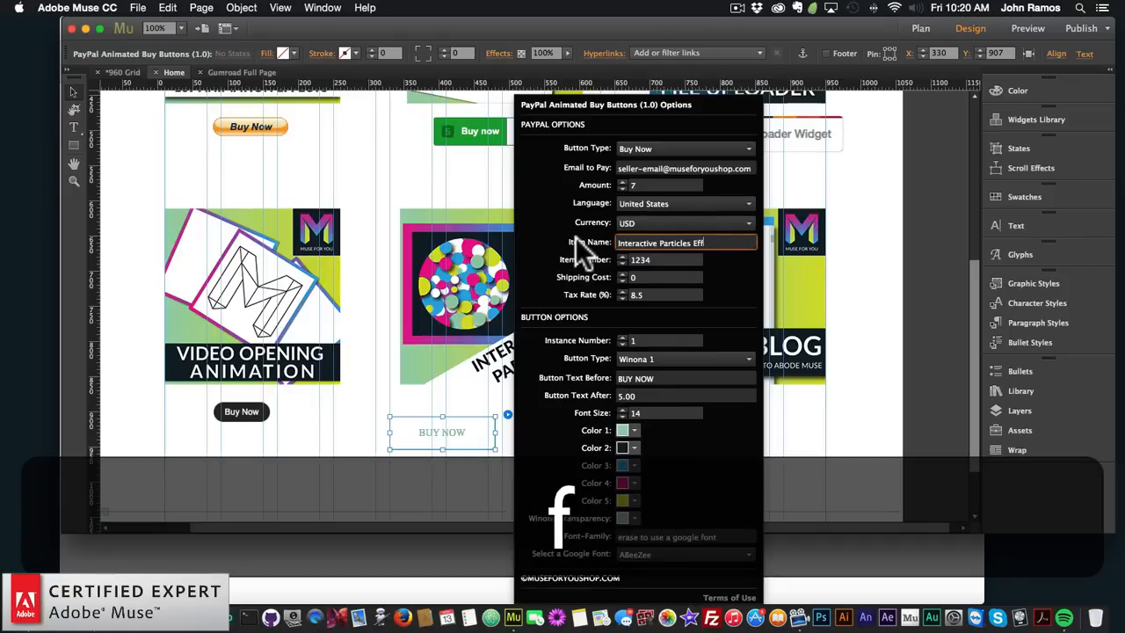
key(Return)
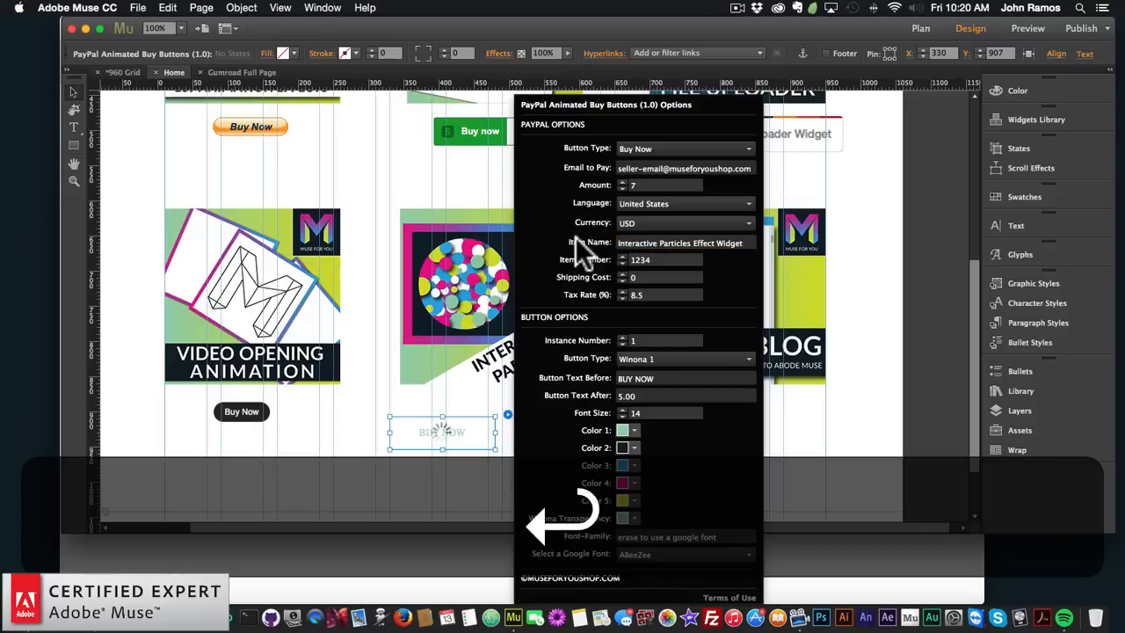
click(666, 260)
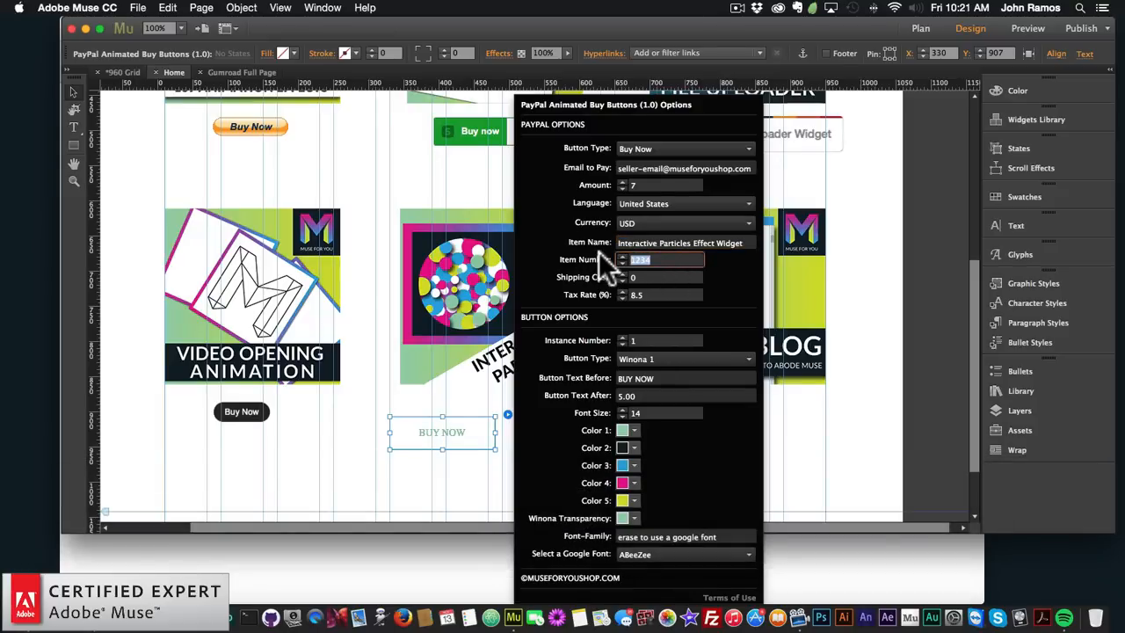
text(2)
key(Return)
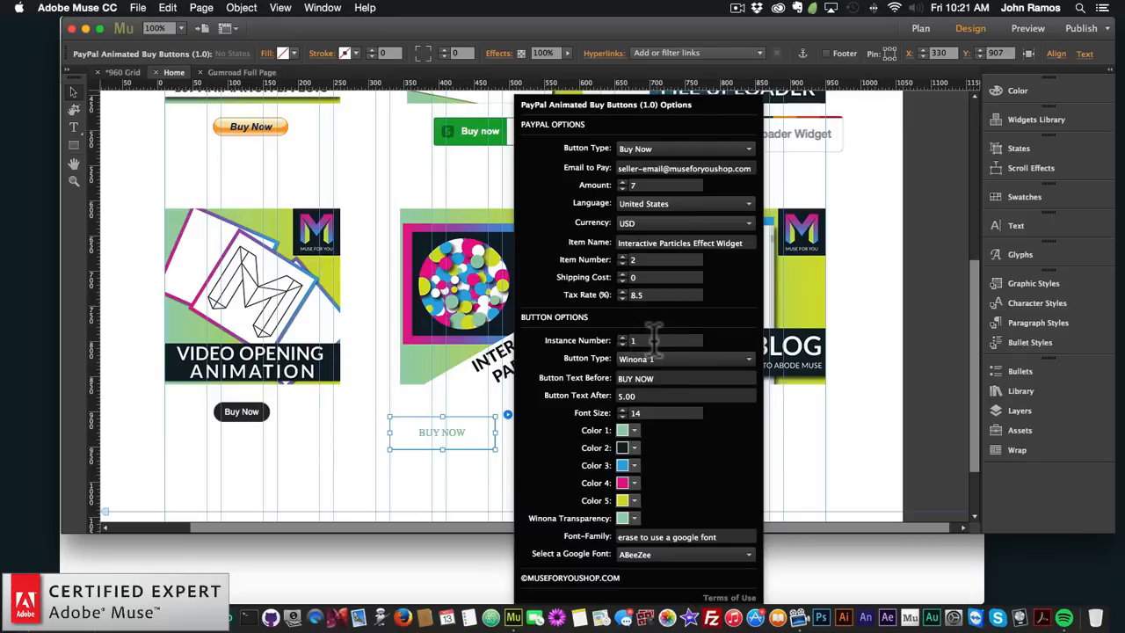
Change the animated button type to Tamaya 1 and look through the other available types
click(642, 356)
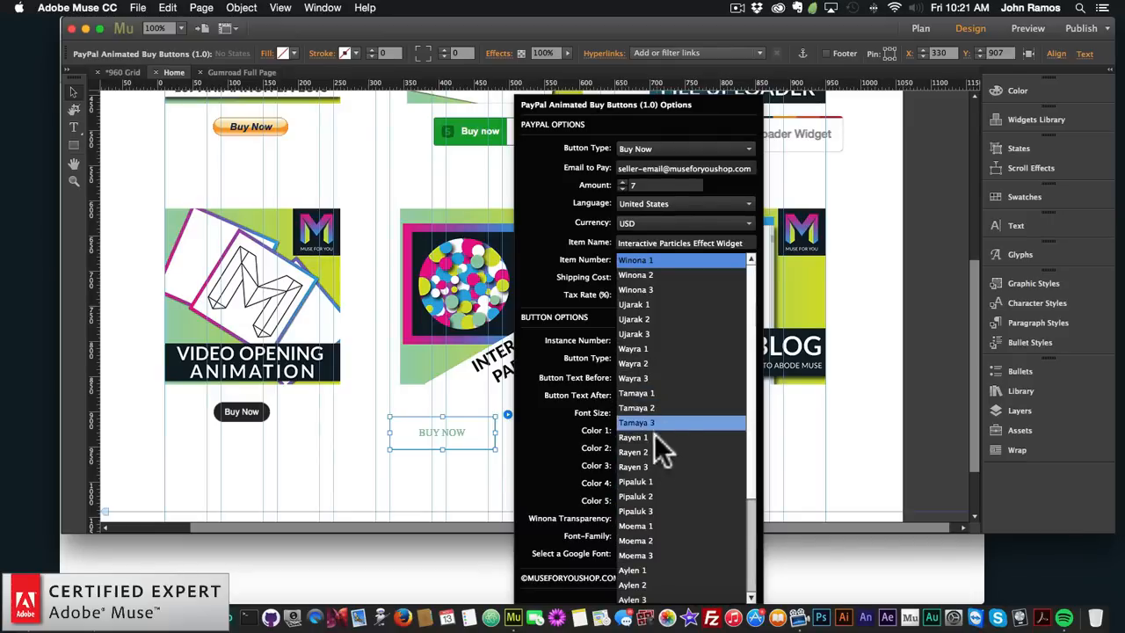
click(652, 393)
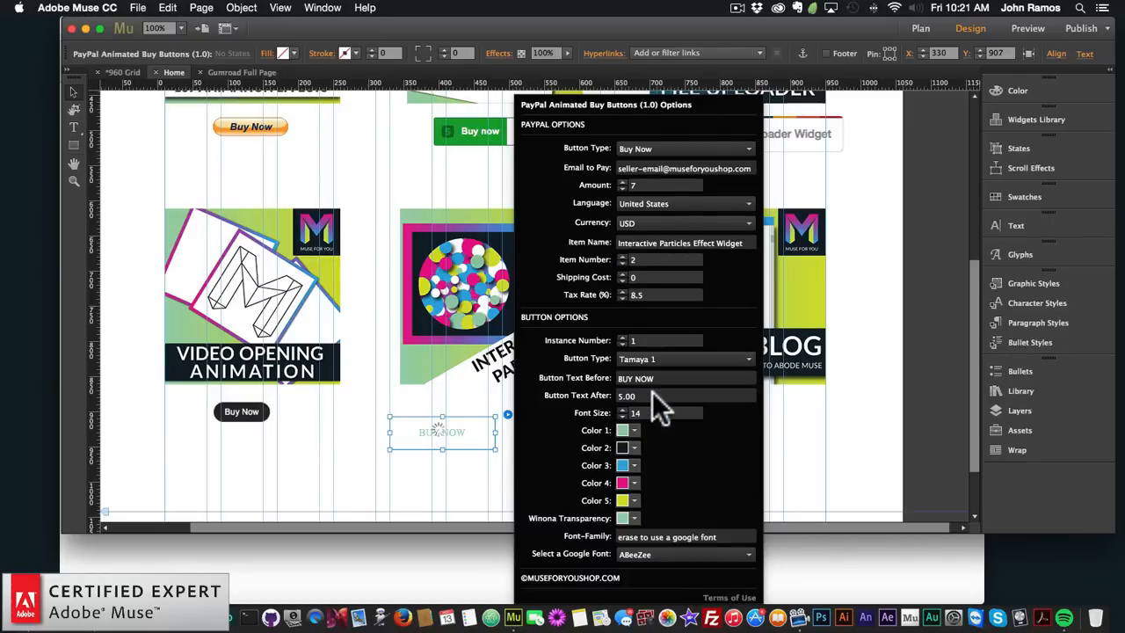
click(650, 359)
scroll(671, 423, up, 3)
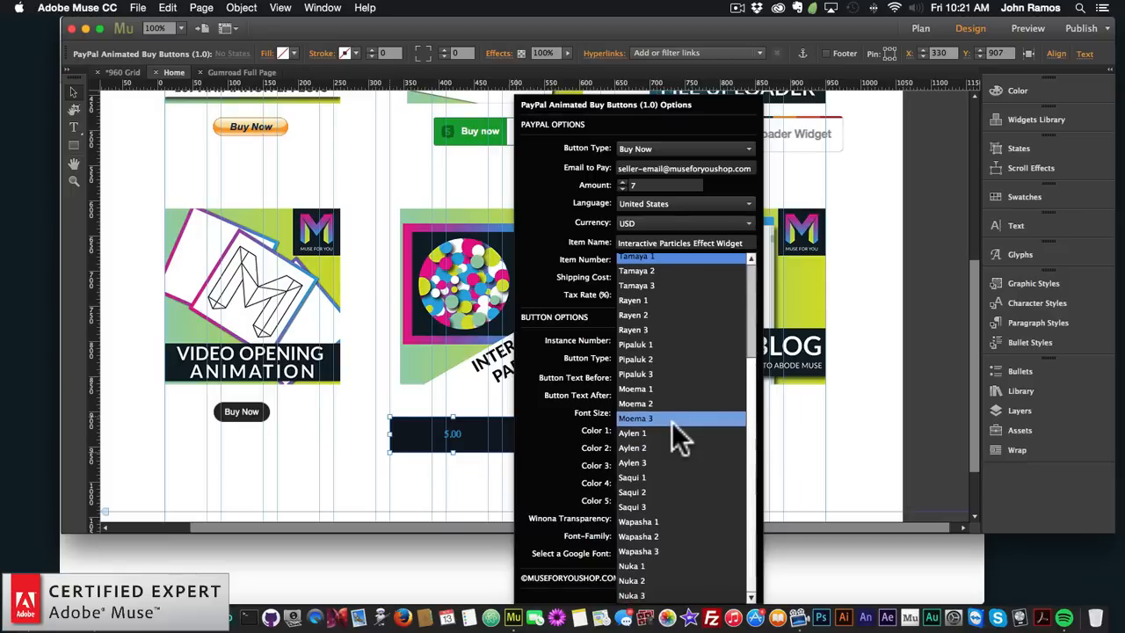
click(578, 375)
Set the PayPal button's text before to "INTERACTIVE PARTICLES" and its text after to "12.00"
click(670, 378)
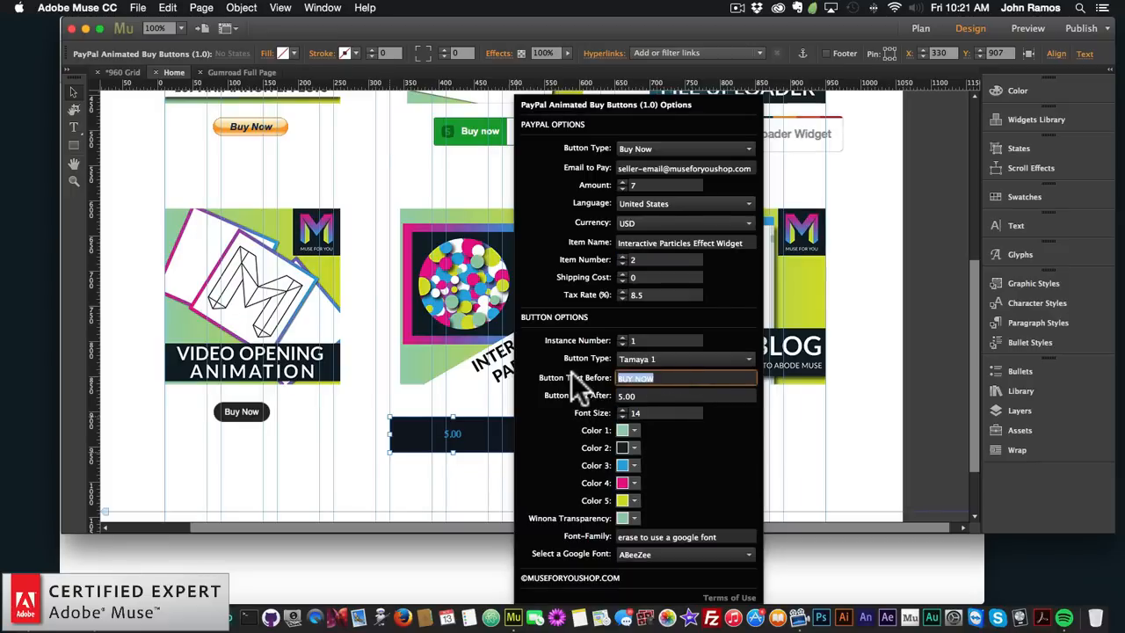
text(E)
key(BackSpace)
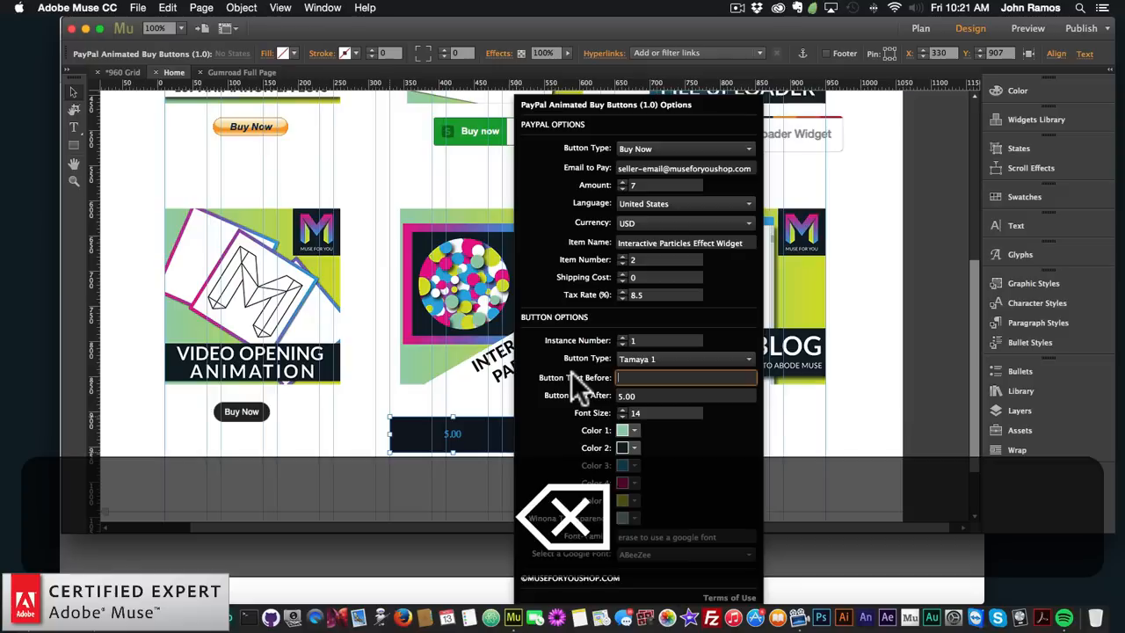
text(INTERACTIVE PAR)
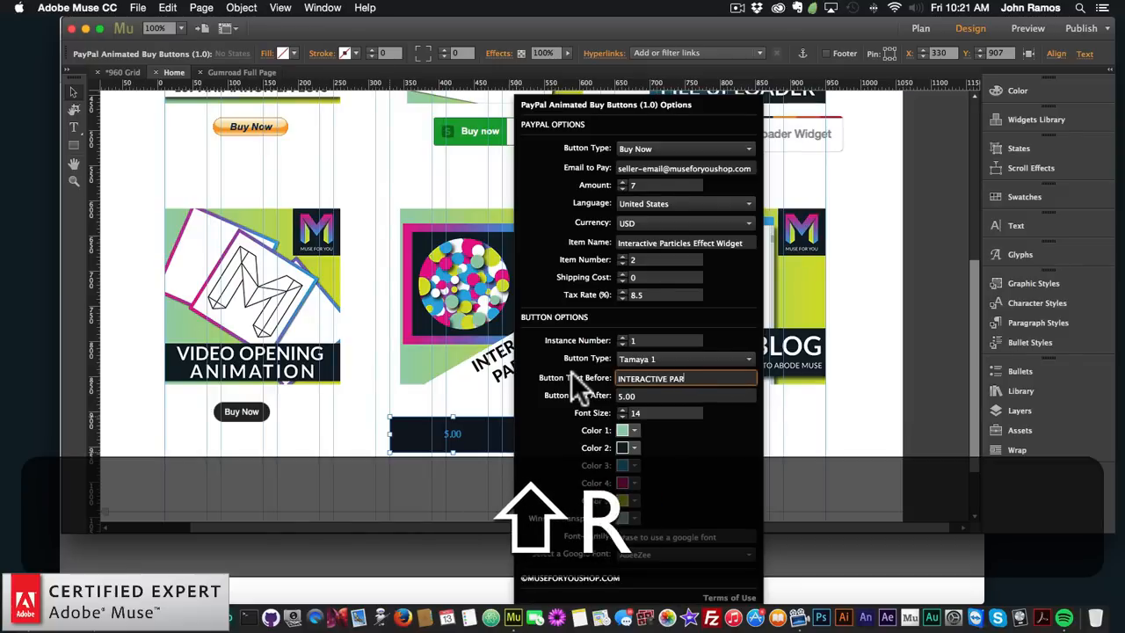
text(TICLES)
key(Return)
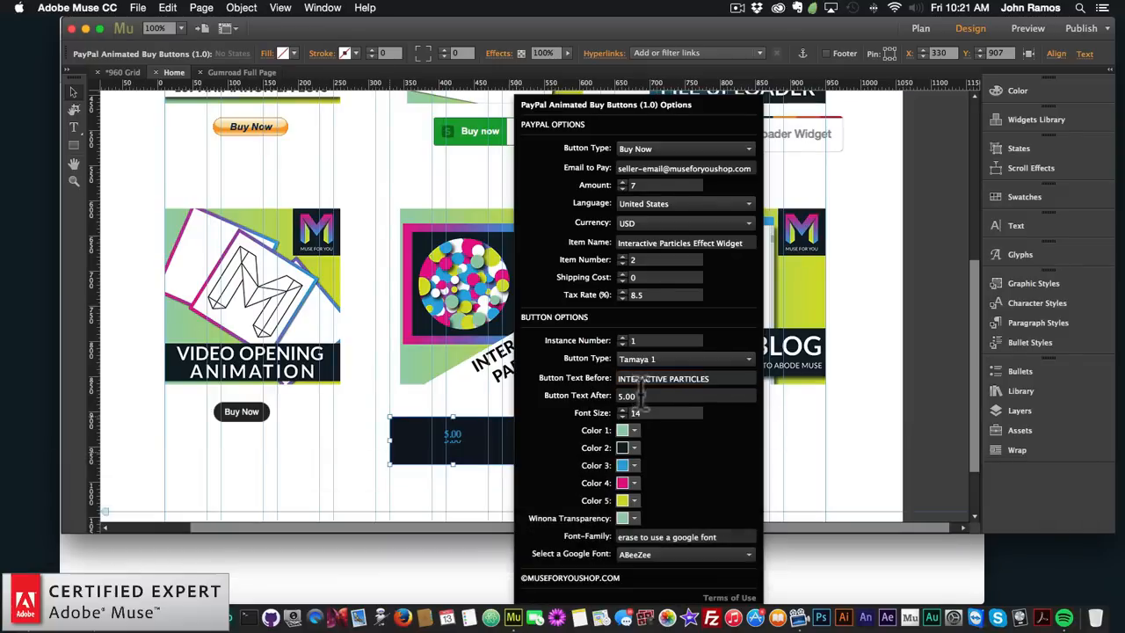
text(12.00)
key(Return)
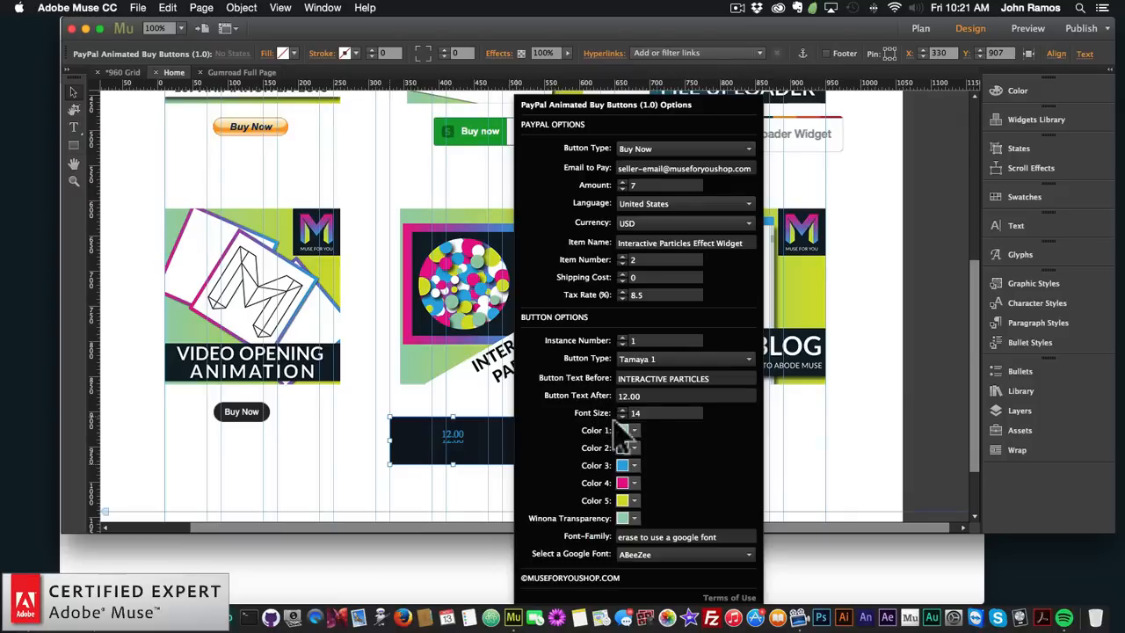
Set the PayPal button's font size to 18 and its font family to "lato, san serif;", and close the options
double_click(635, 413)
text(18)
key(Return)
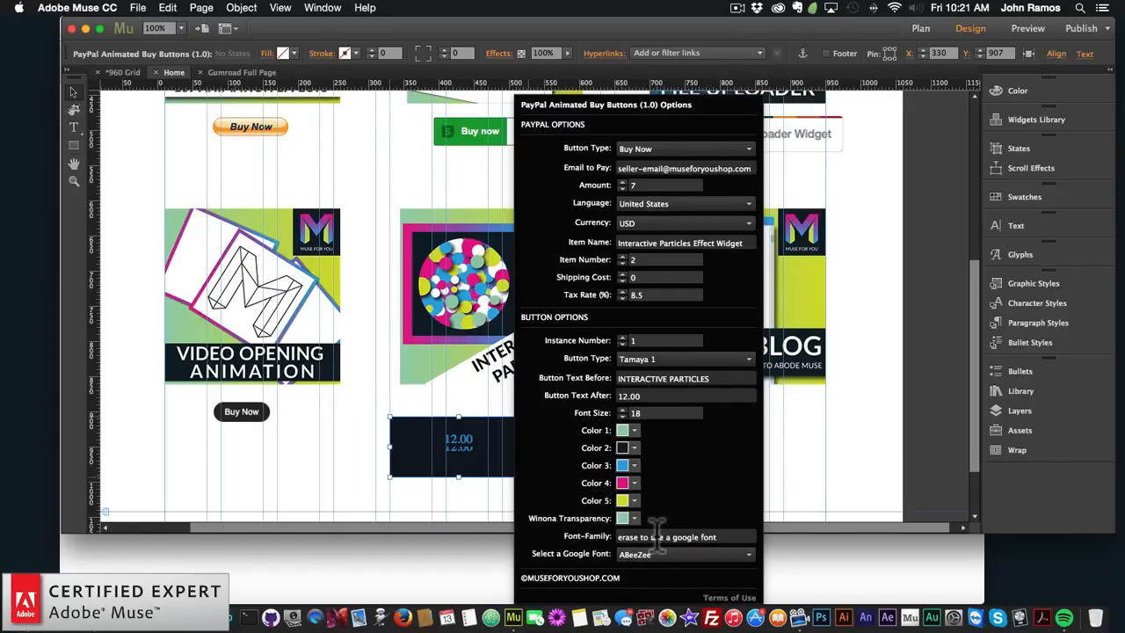
drag(716, 534, 557, 531)
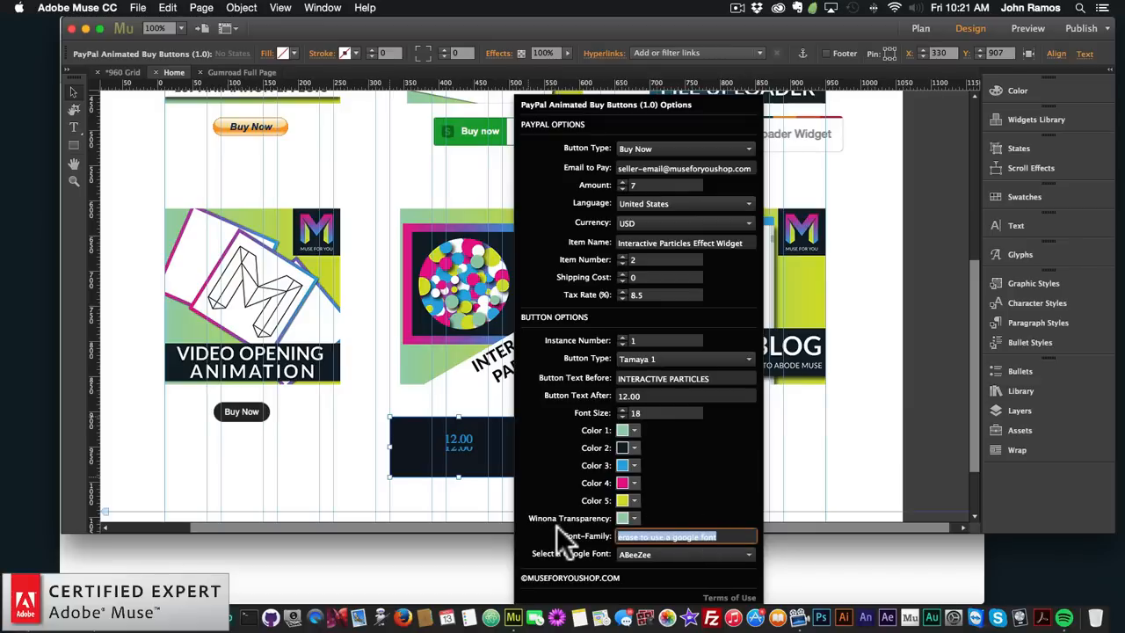
text(lato, )
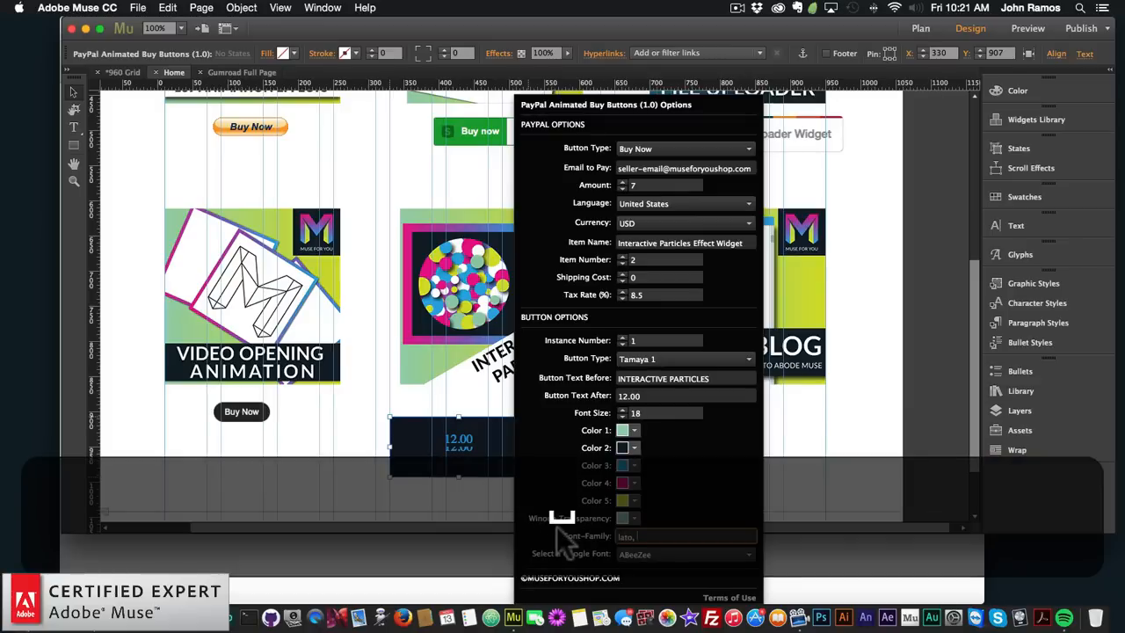
text(san serif)
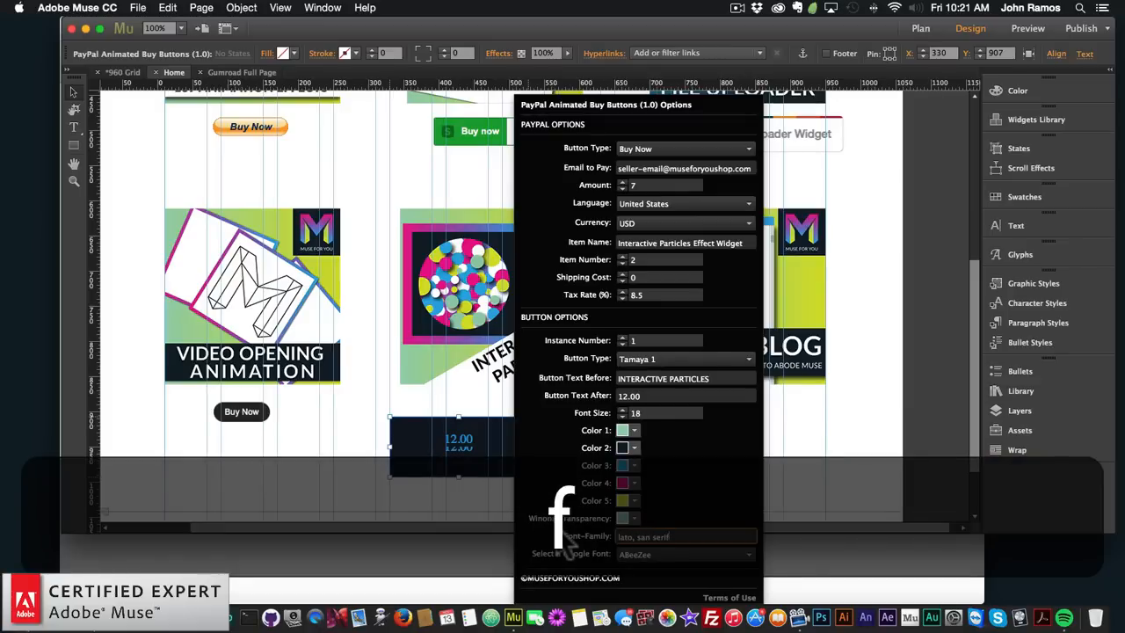
text(;)
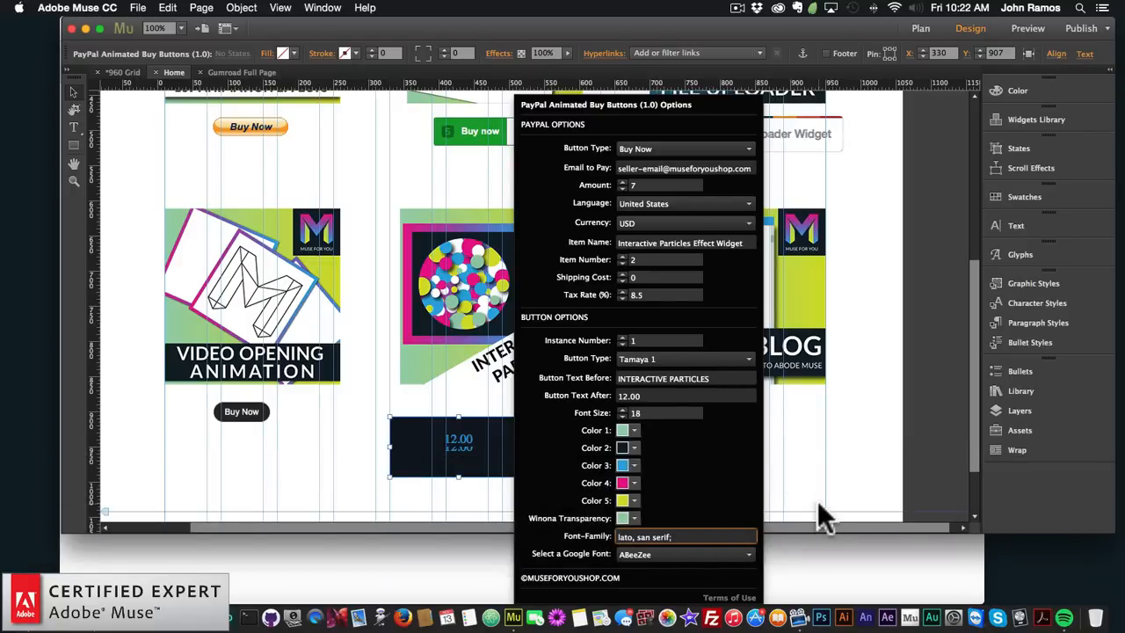
click(775, 467)
click(777, 472)
Widen the PayPal button widget until its text fits and move it to X 318, Y 884 under the Interactive Particles image
scroll(791, 484, up, 8)
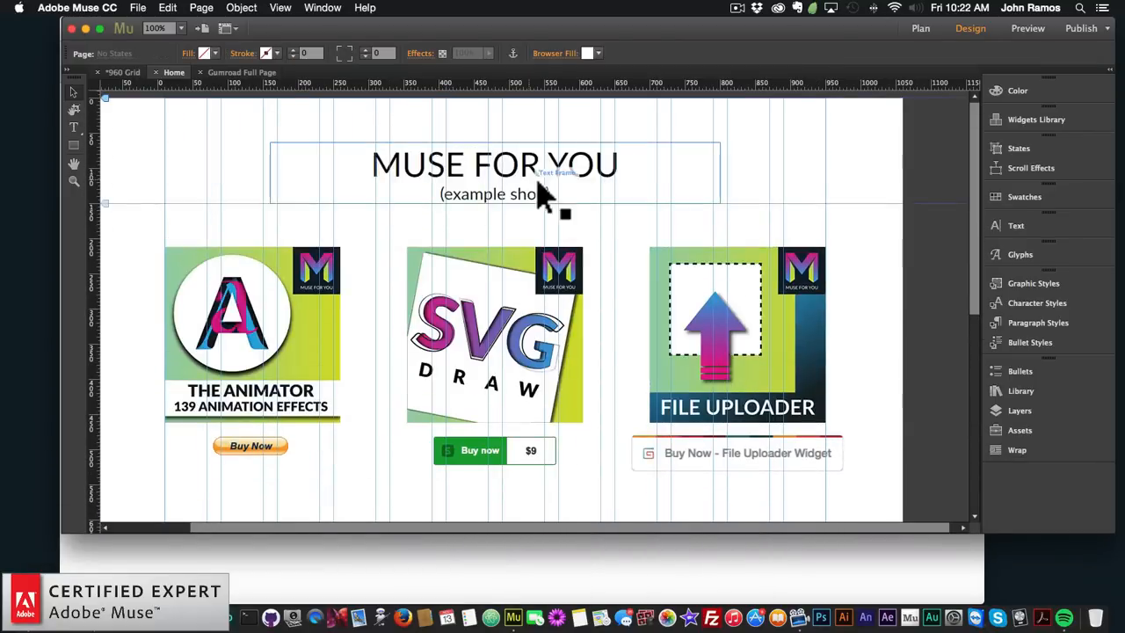
scroll(545, 255, down, 10)
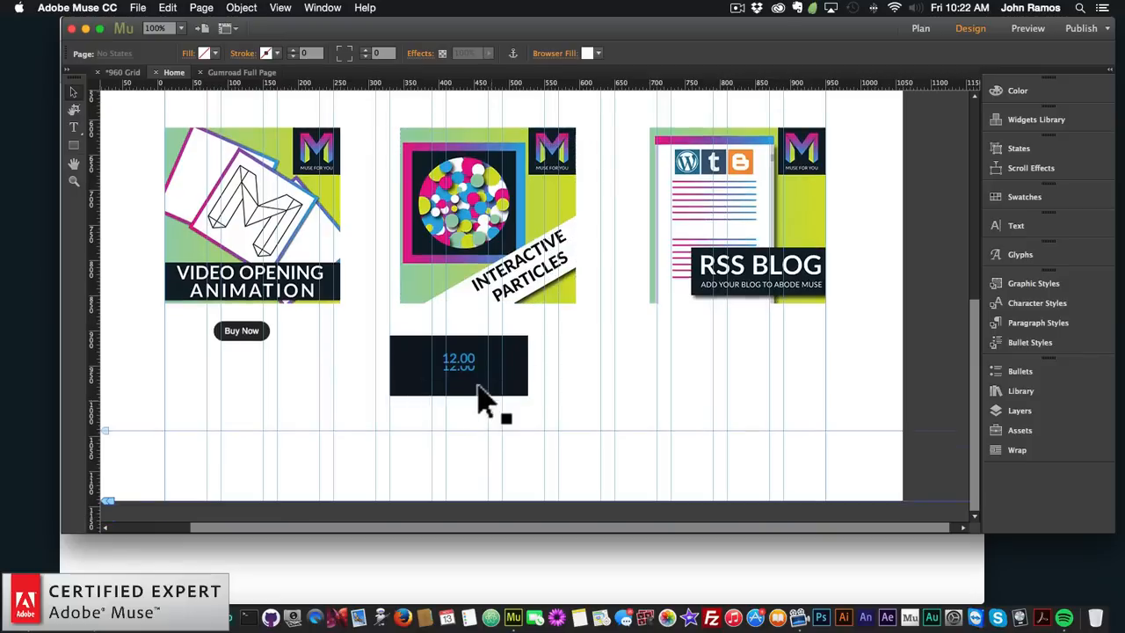
click(517, 358)
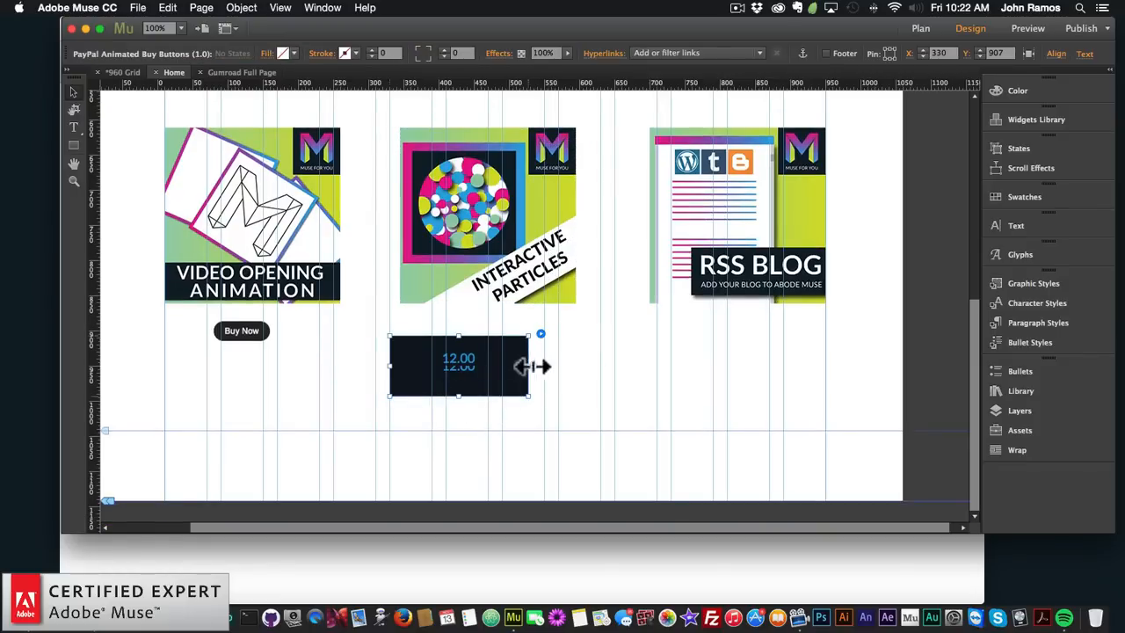
drag(530, 365, 602, 366)
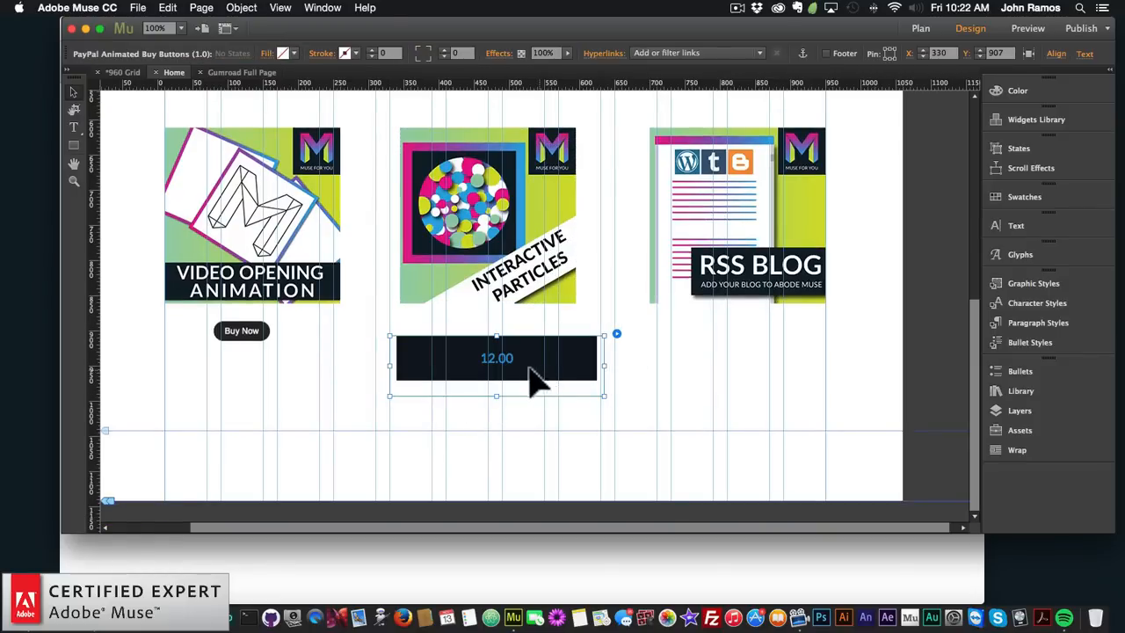
drag(530, 367, 531, 354)
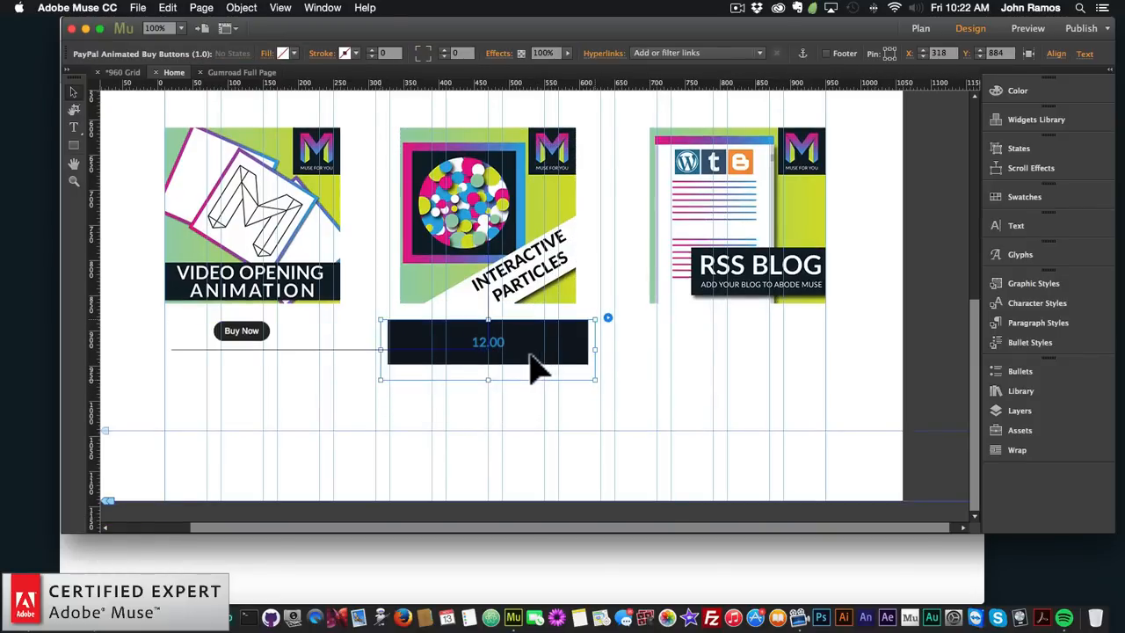
scroll(551, 381, up, 3)
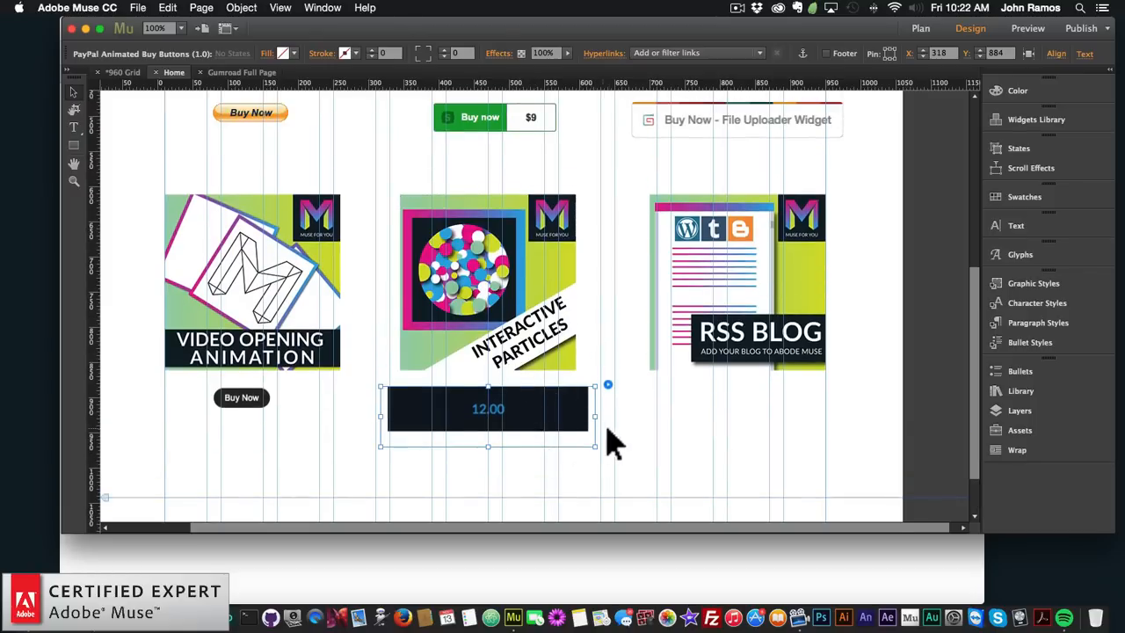
click(631, 477)
Preview the page in the browser and follow the Interactive Particles button to its PayPal checkout
click(137, 8)
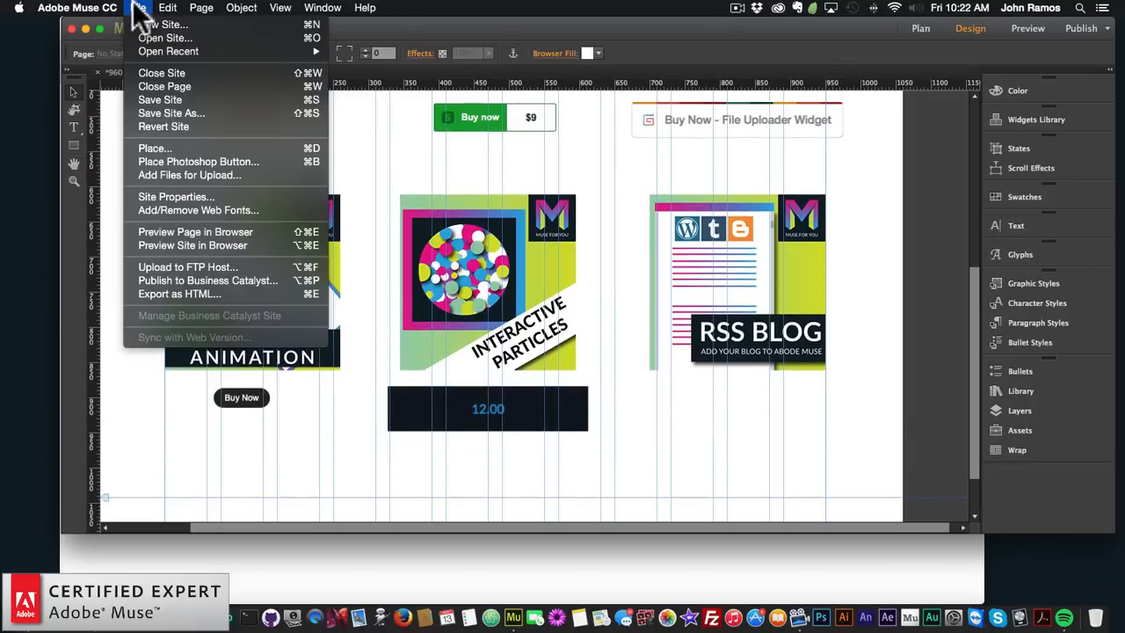
click(183, 231)
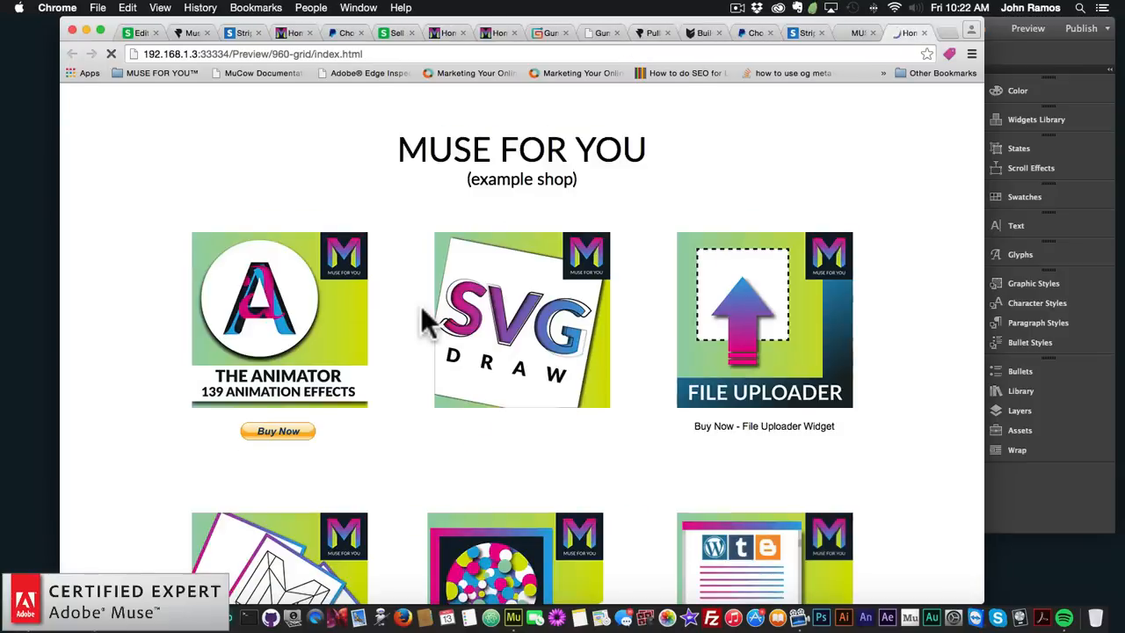
scroll(422, 309, down, 5)
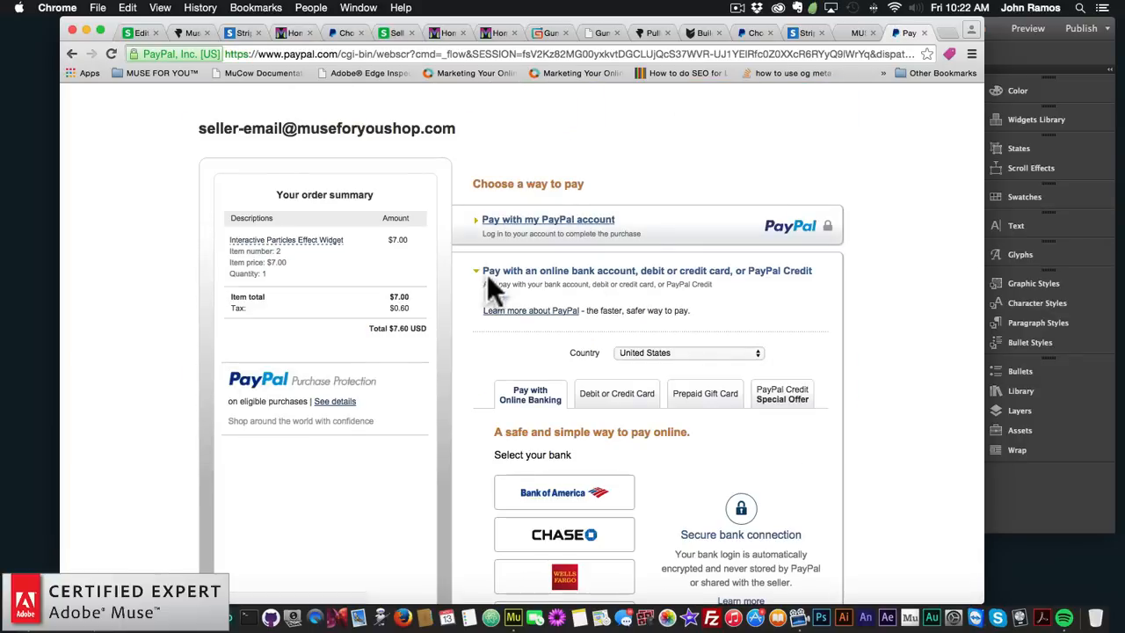
Review the order summary and payment options on the PayPal checkout page for the Interactive Particles Effect Widget
scroll(608, 300, down, 3)
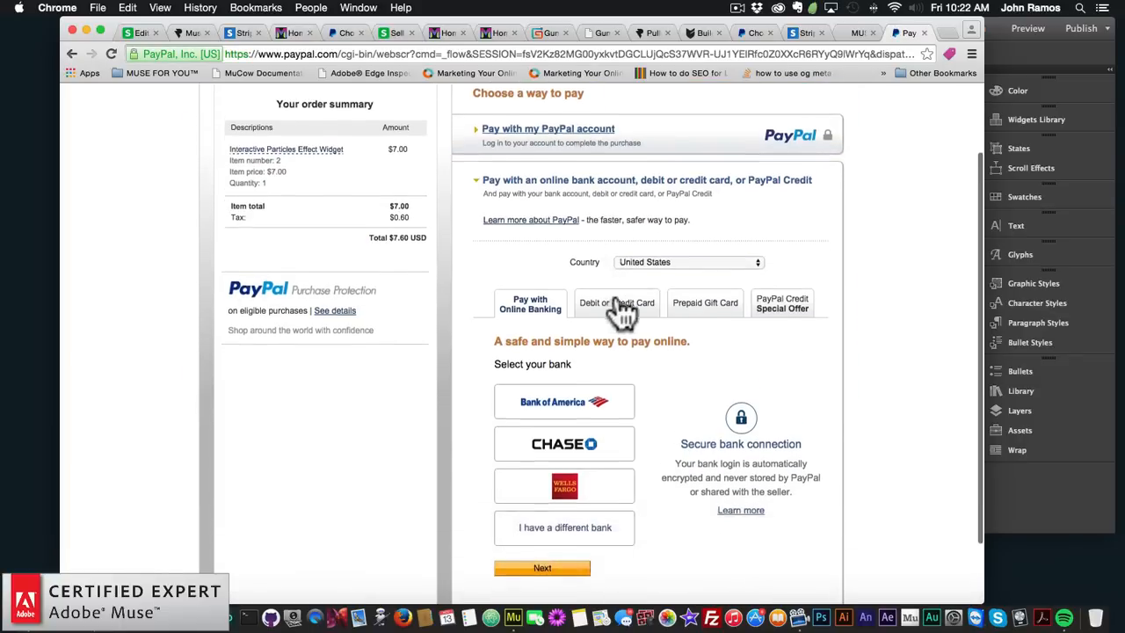
scroll(572, 268, down, 1)
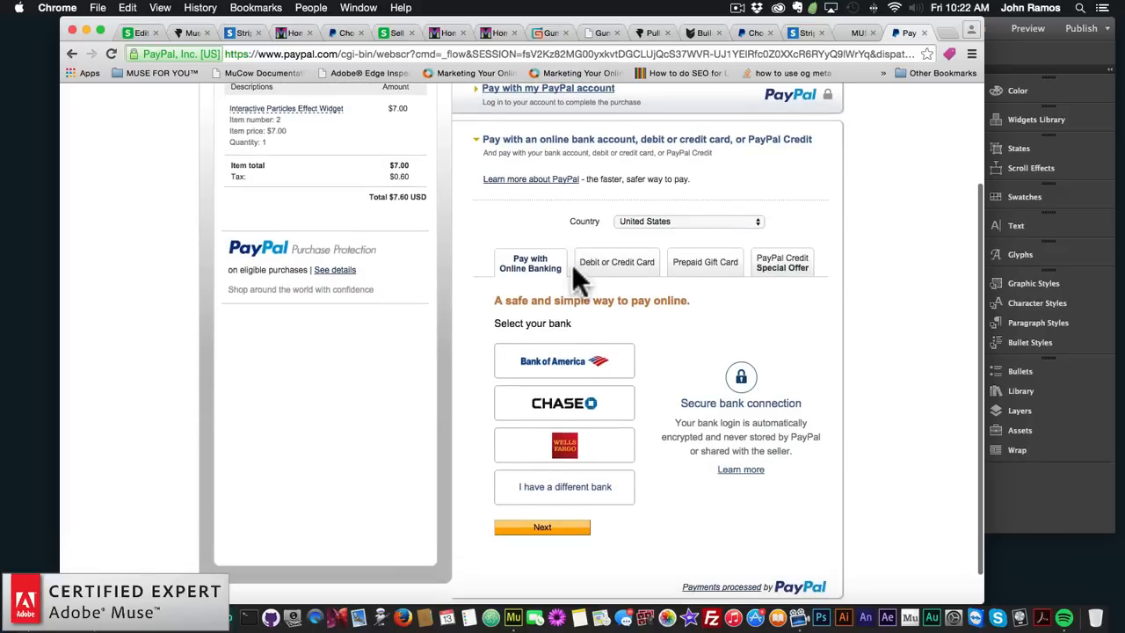
scroll(572, 268, up, 2)
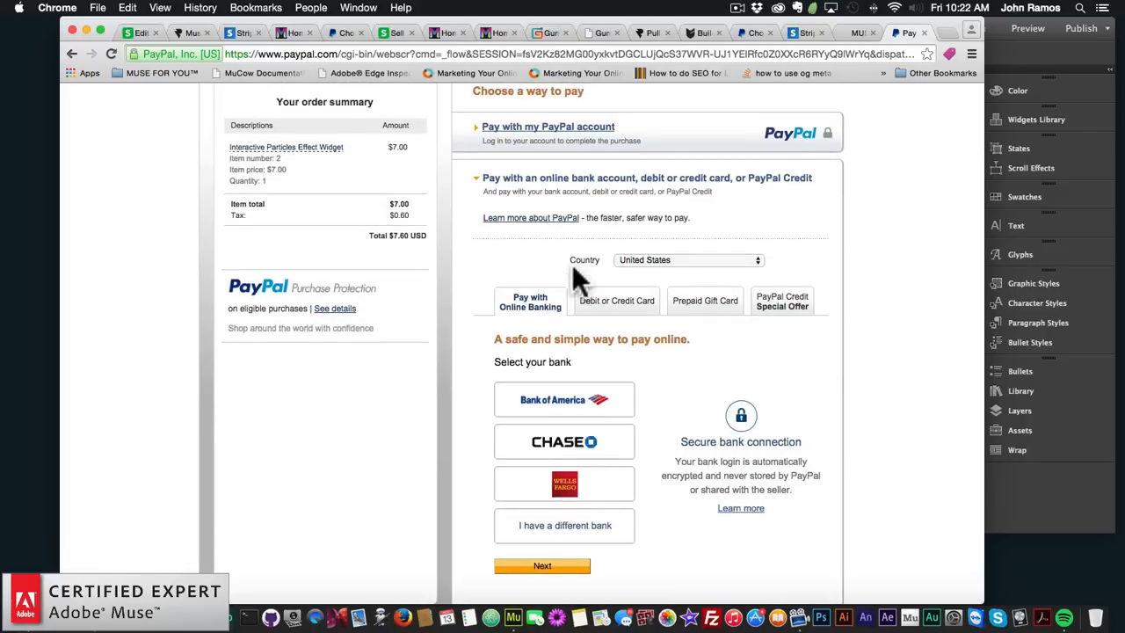
scroll(572, 265, down, 1)
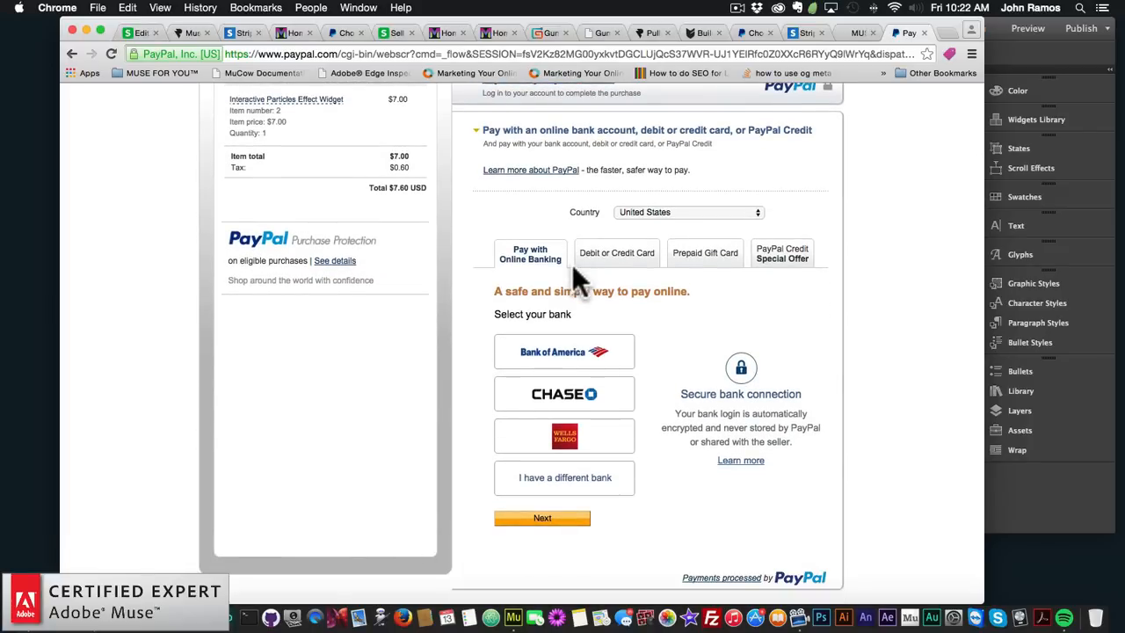
scroll(572, 264, up, 3)
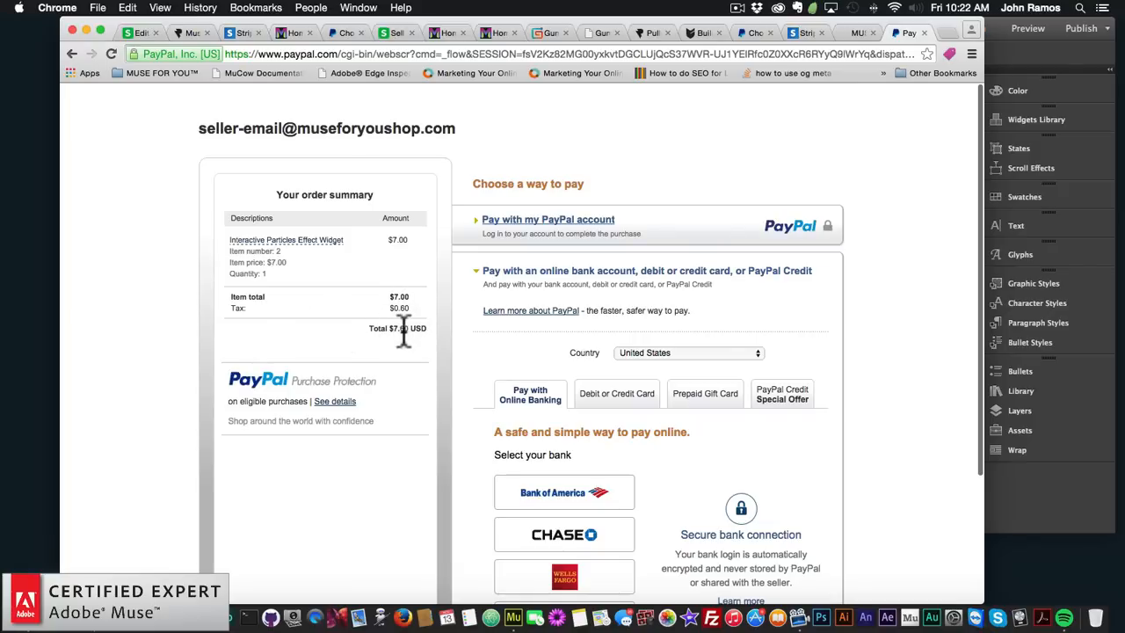
scroll(493, 361, down, 1)
scroll(493, 361, up, 1)
scroll(527, 316, down, 3)
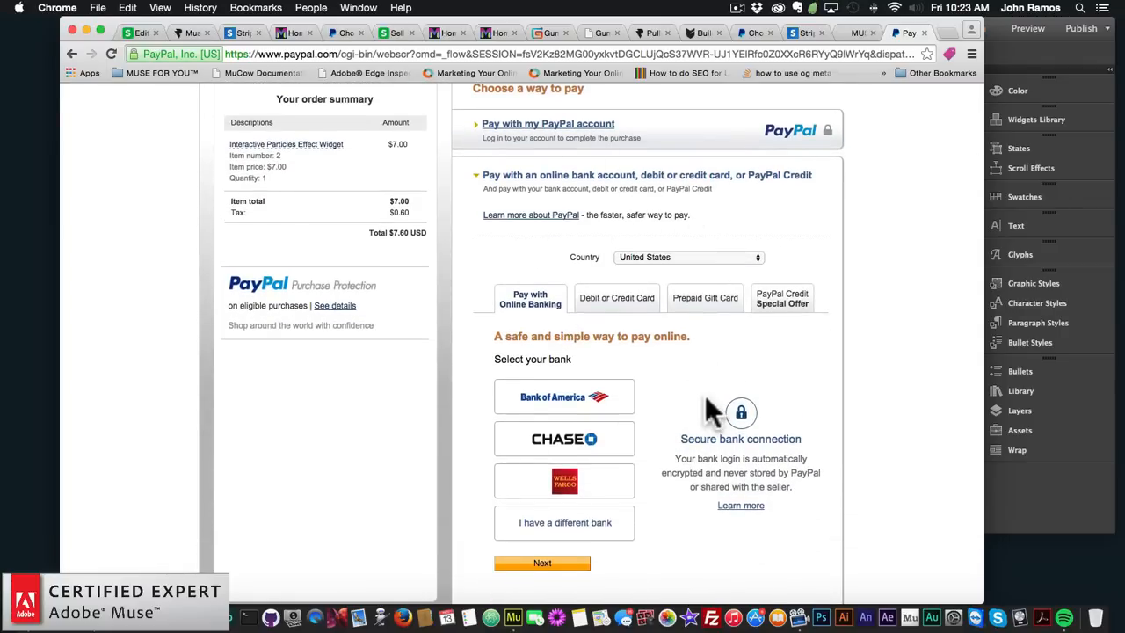
click(1020, 514)
click(582, 432)
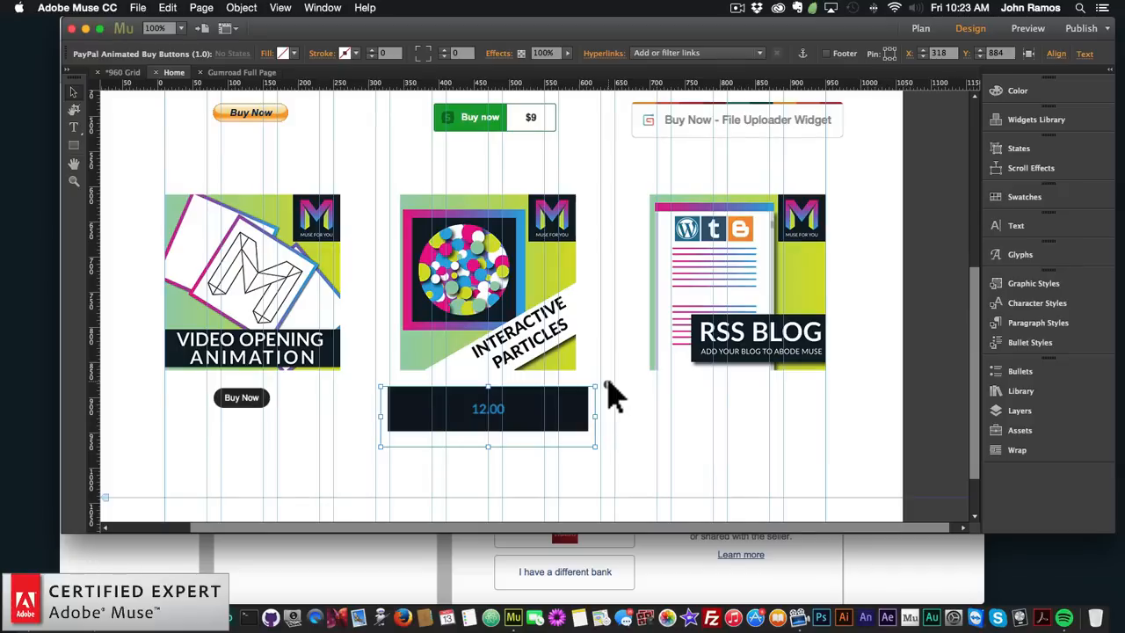
Switch to the SVG Draw Widget's Sellfy page in Chrome, open its share and embed options and highlight the product link
click(390, 572)
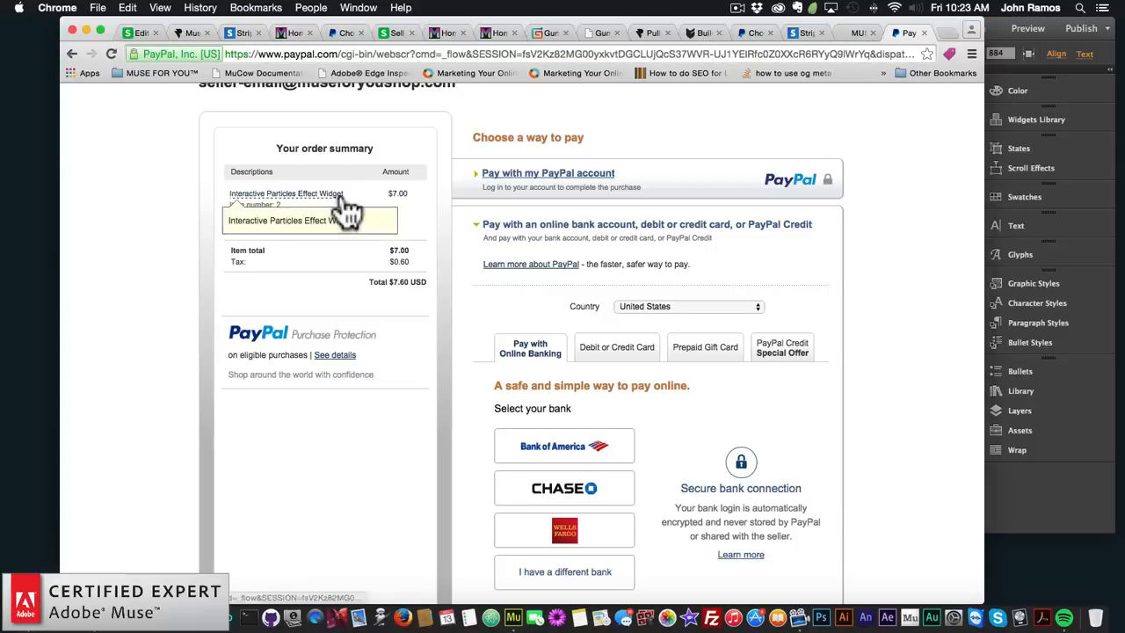
click(136, 35)
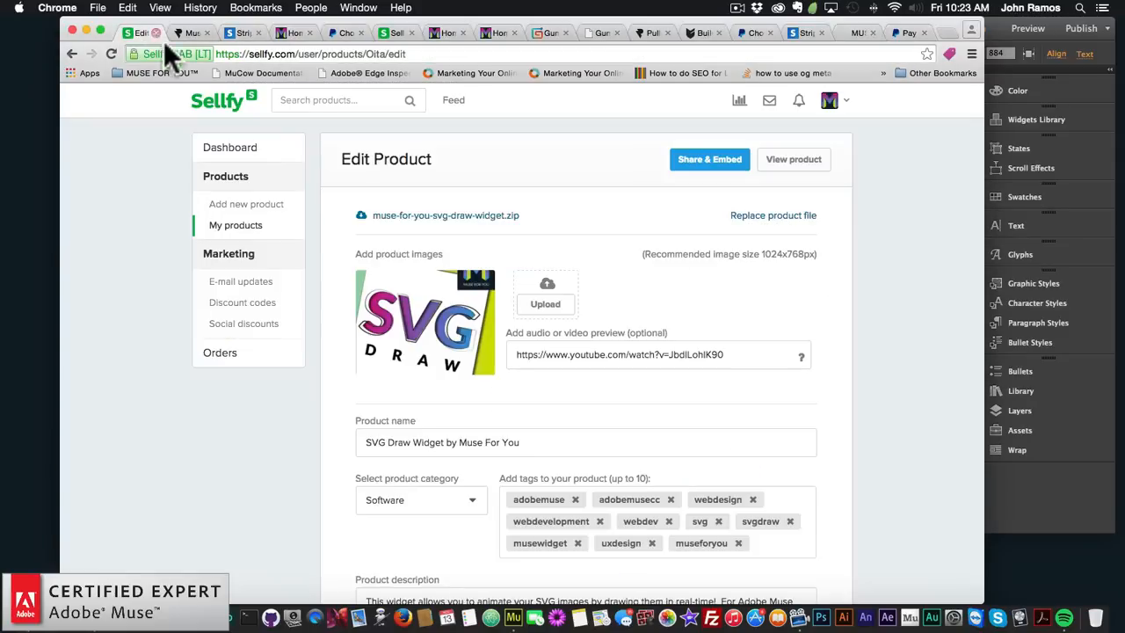
click(694, 161)
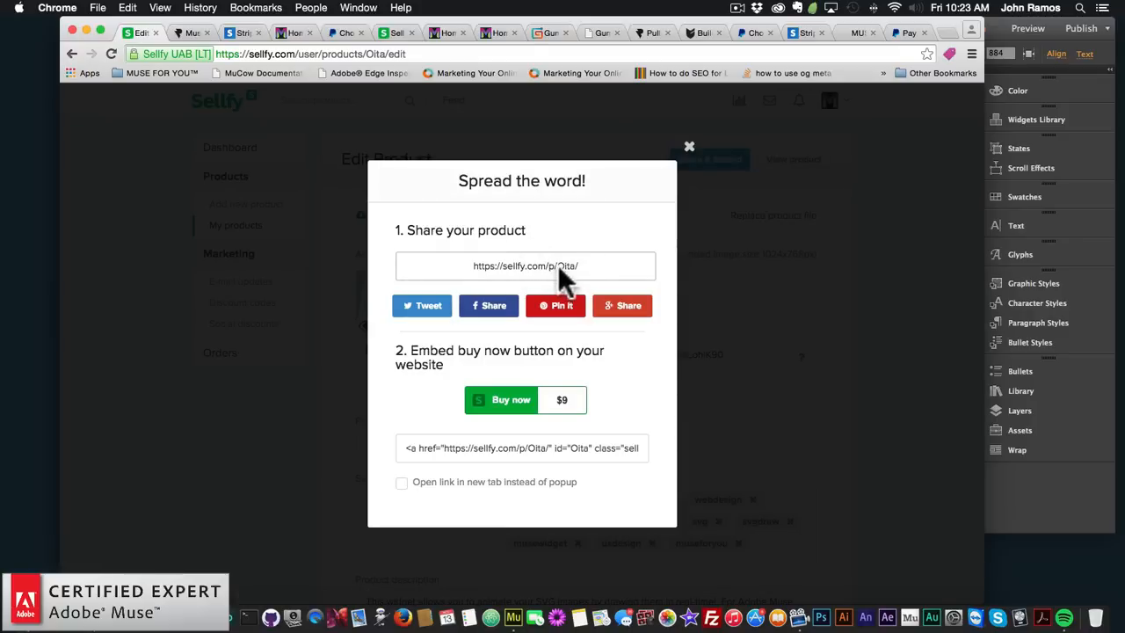
drag(582, 264, 482, 265)
click(530, 268)
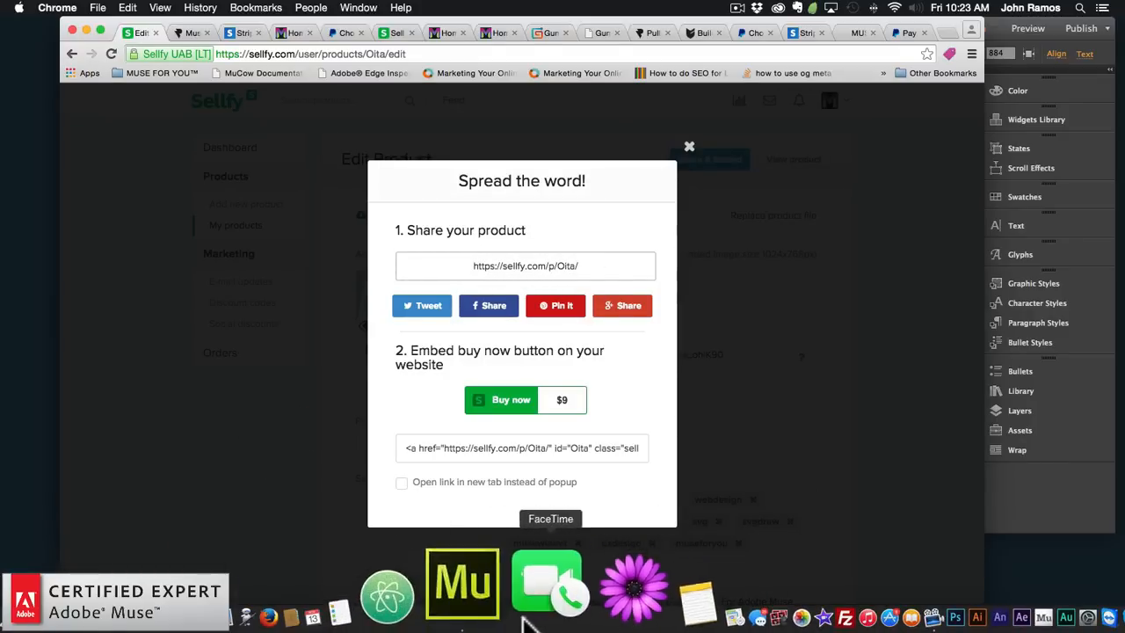
Switch to Adobe Muse and place the library's Sellfy Animated Buy Buttons Widget below the Video Opening Animation's Buy Now button, at X 159, Y 970
click(479, 593)
click(1016, 390)
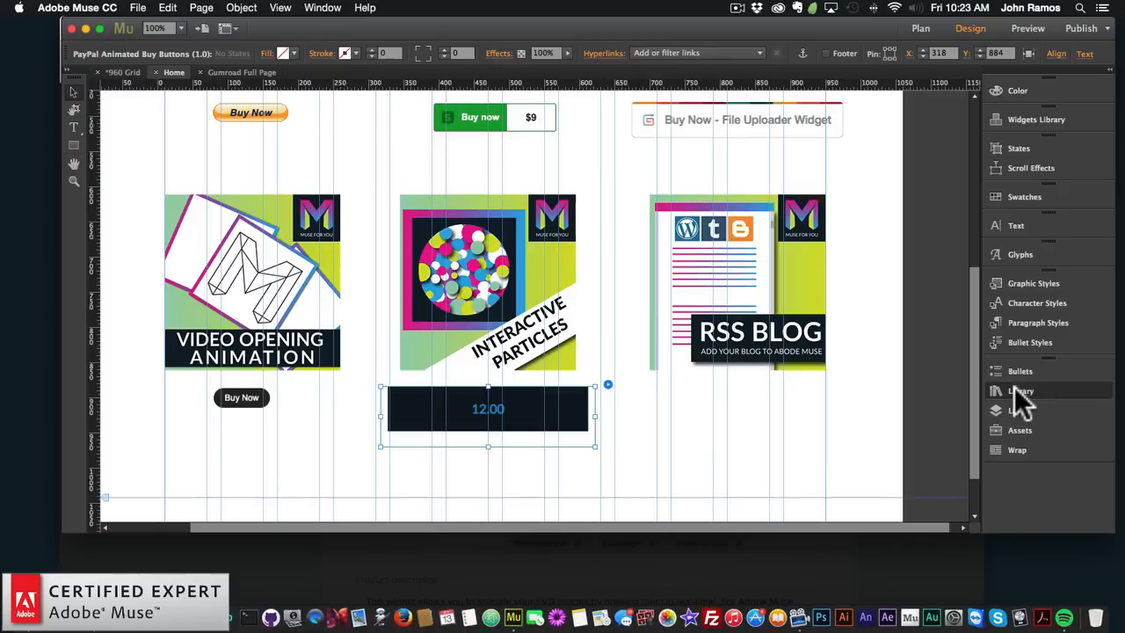
scroll(762, 359, down, 15)
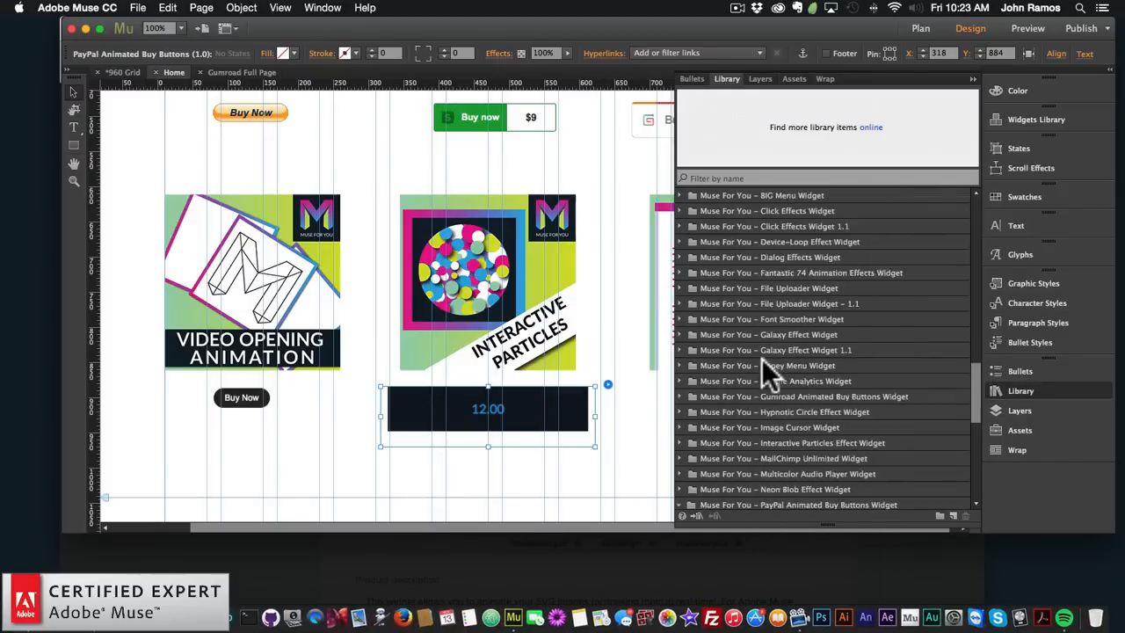
scroll(762, 360, down, 5)
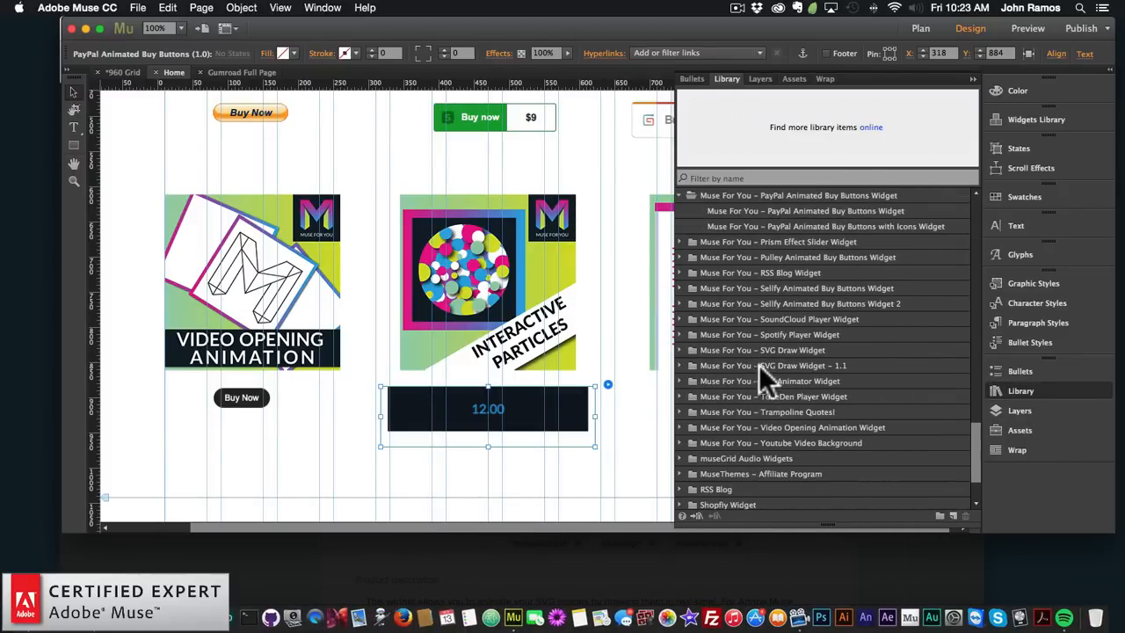
click(681, 288)
click(782, 304)
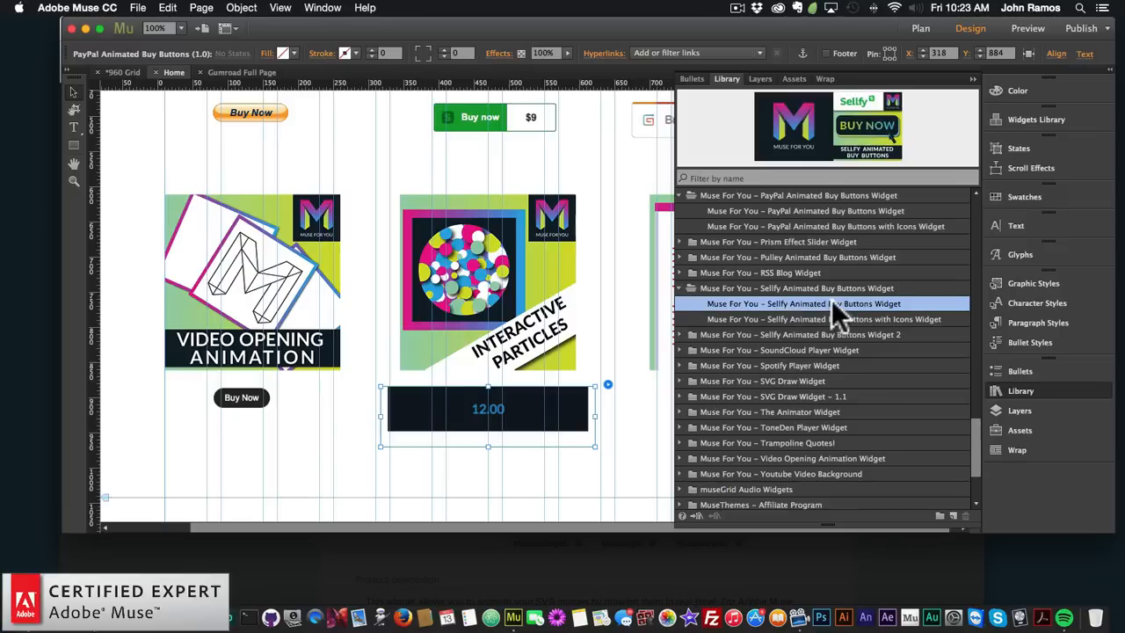
drag(831, 301, 267, 443)
click(268, 442)
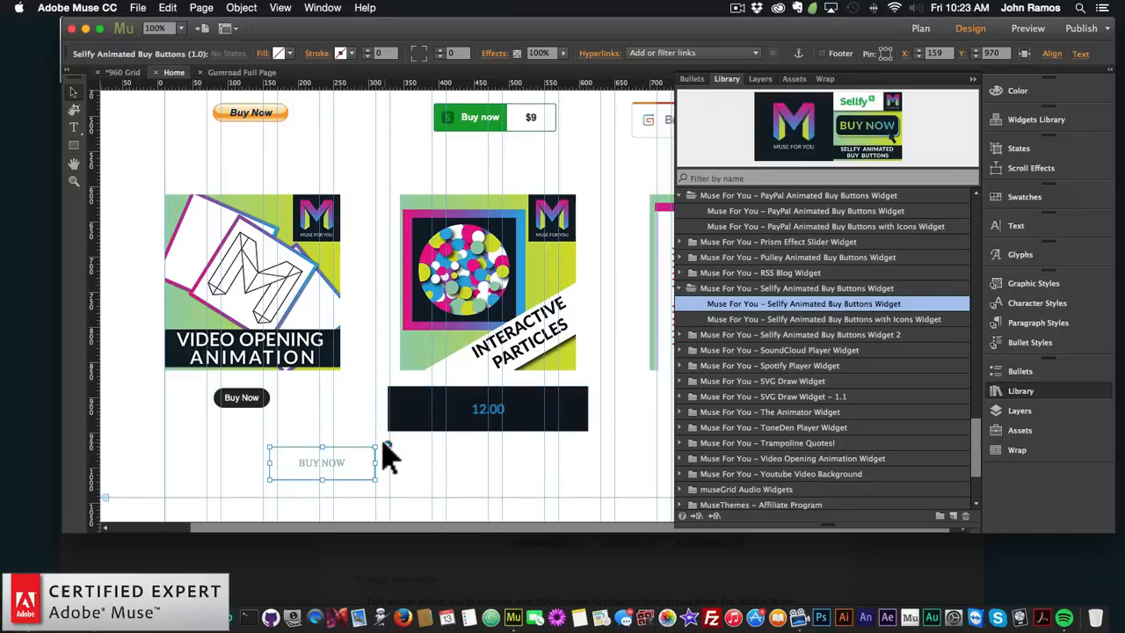
Delete the Sellfy Animated Buy Buttons widget placed below the Video Opening Animation's Buy Now button
click(388, 446)
click(326, 477)
key(BackSpace)
Switch to Chrome, close the Sellfy product's share and embed dialog, and return to Adobe Muse
click(271, 615)
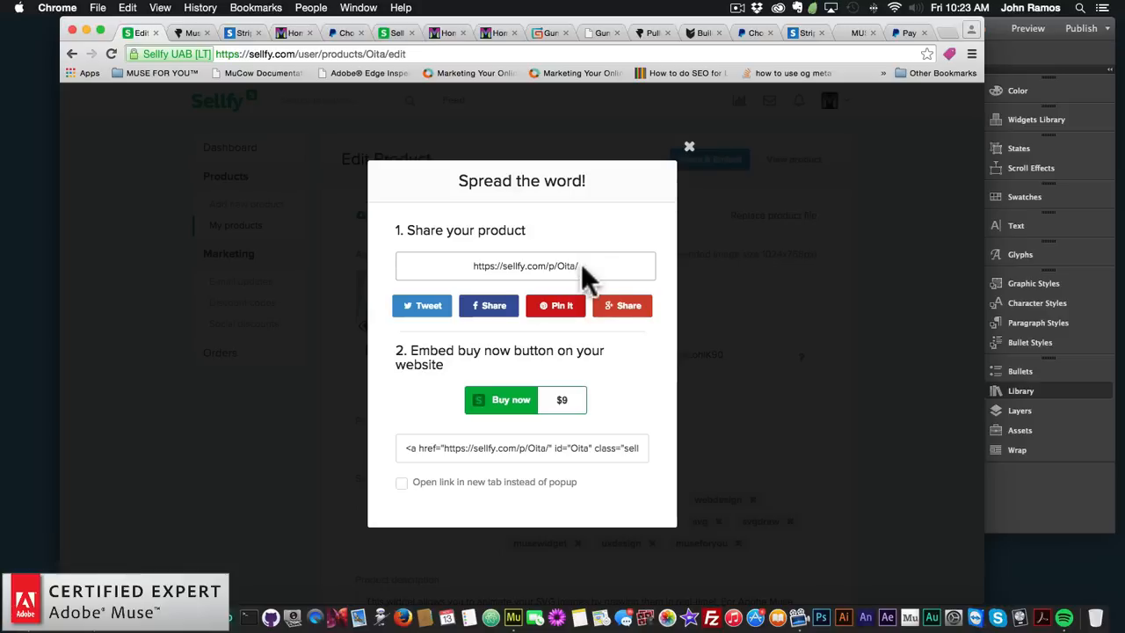
click(691, 150)
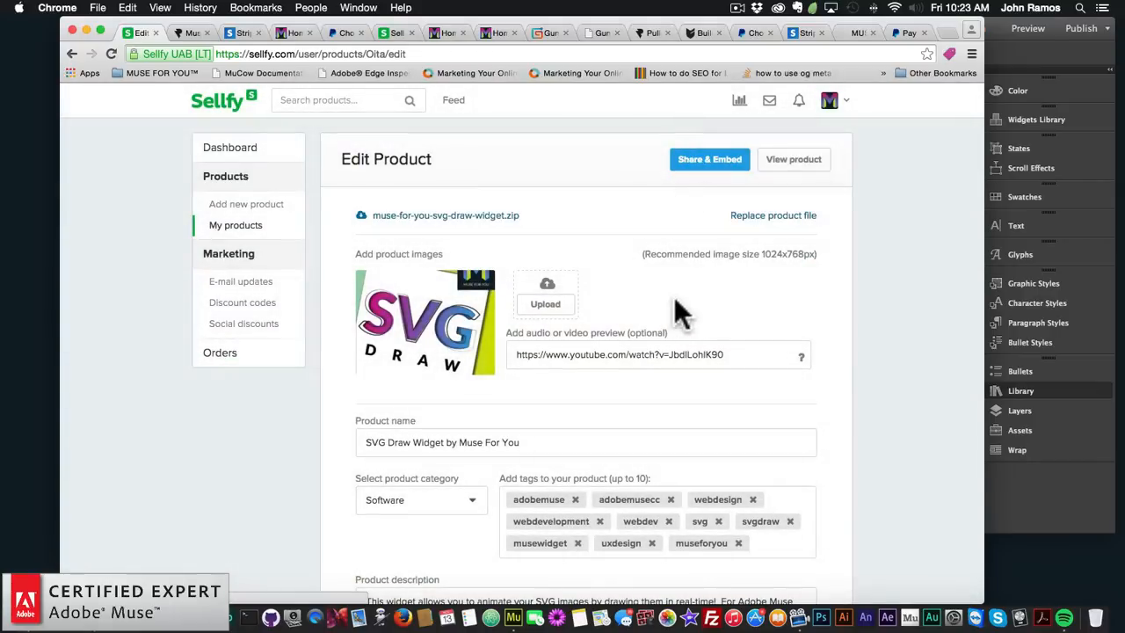
click(999, 491)
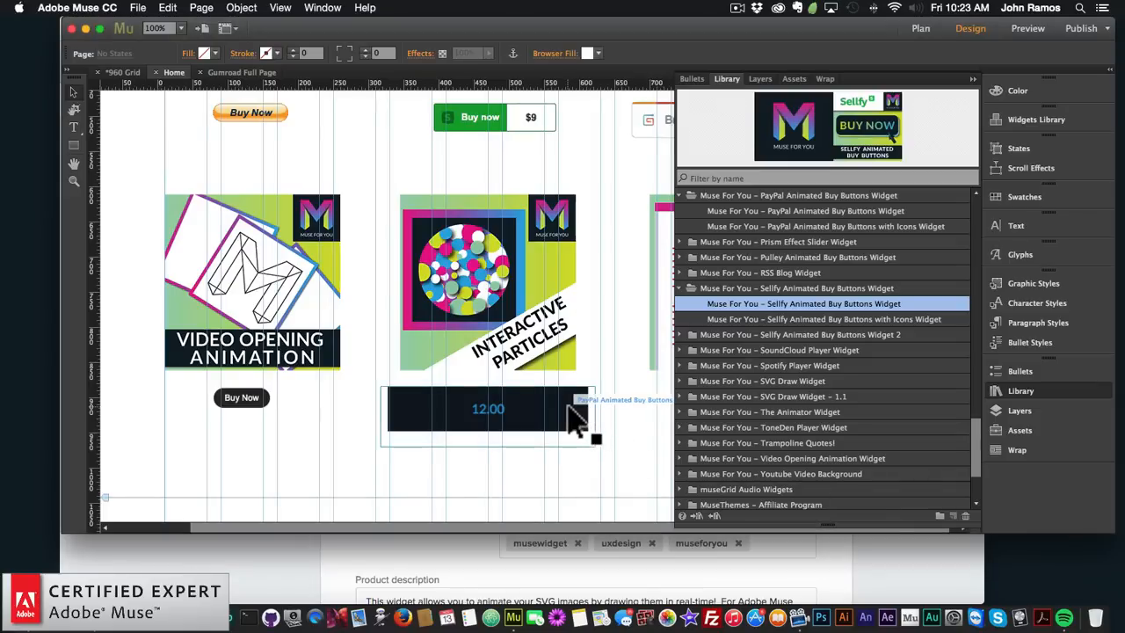
Place the library's PayPal Animated Buy Buttons with Icons Widget centred below the RSS Blog image
mouse_move(974, 413)
mouse_down()
mouse_move(971, 343)
mouse_move(973, 395)
mouse_up()
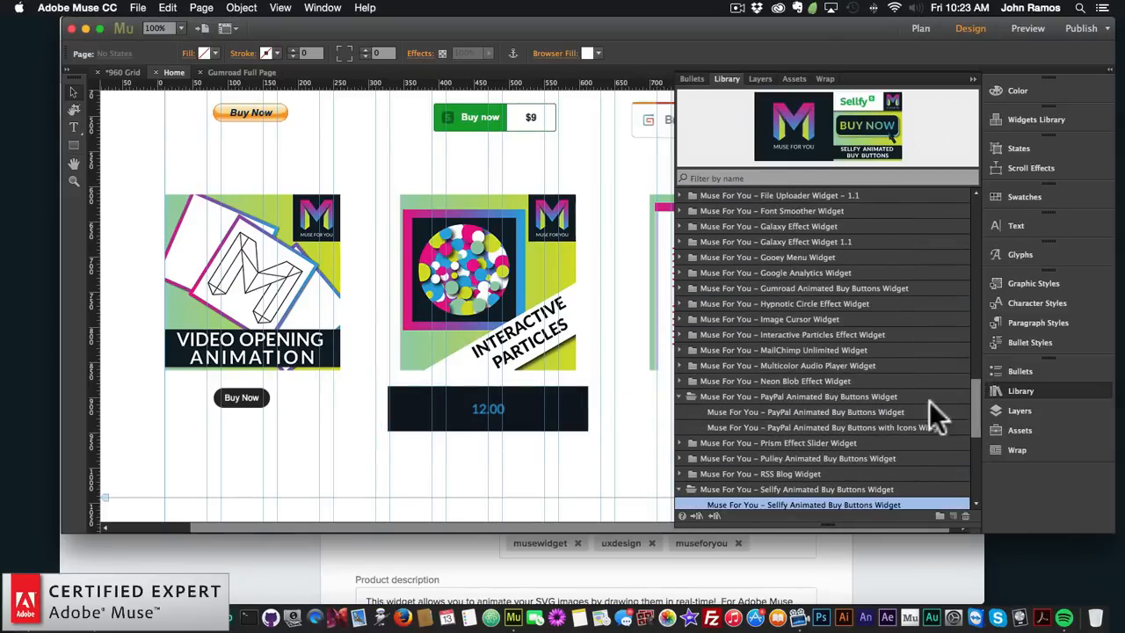
click(851, 427)
drag(832, 424, 439, 476)
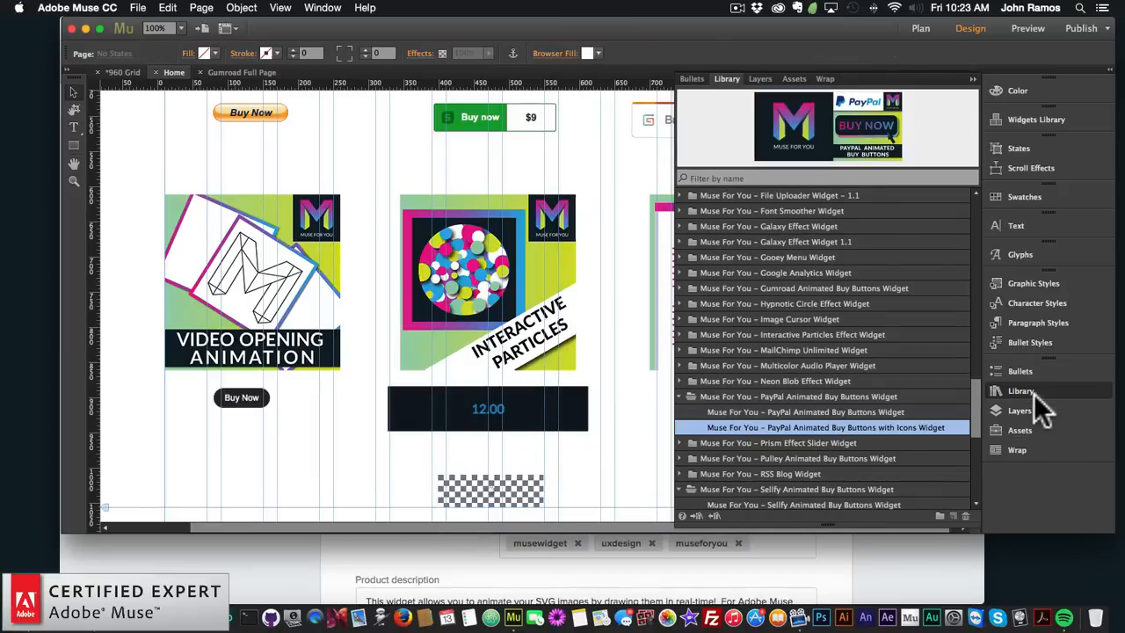
click(1028, 392)
drag(531, 492, 756, 416)
Set the RSS Blog PayPal button's type to Sacnite 1 and its icon size to 18 px
click(799, 389)
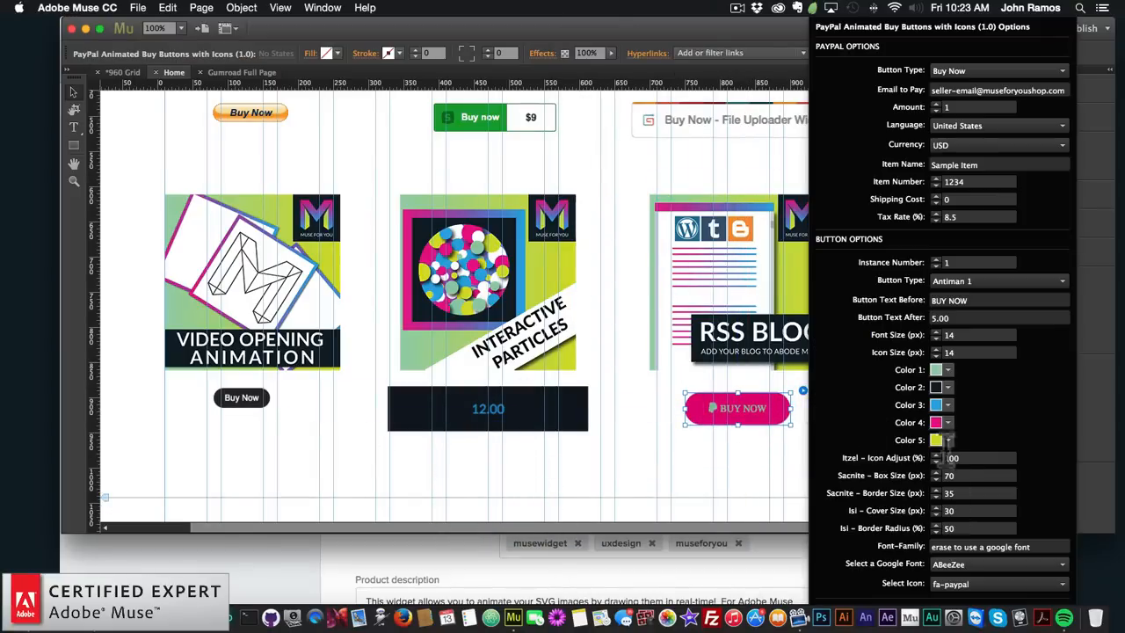
click(947, 278)
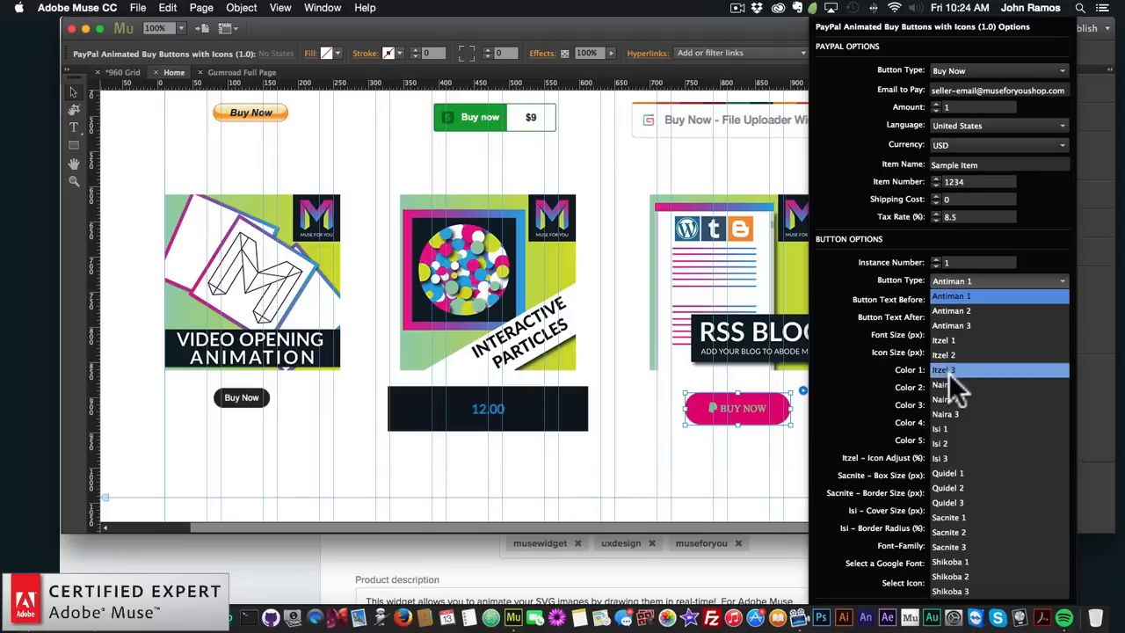
click(951, 514)
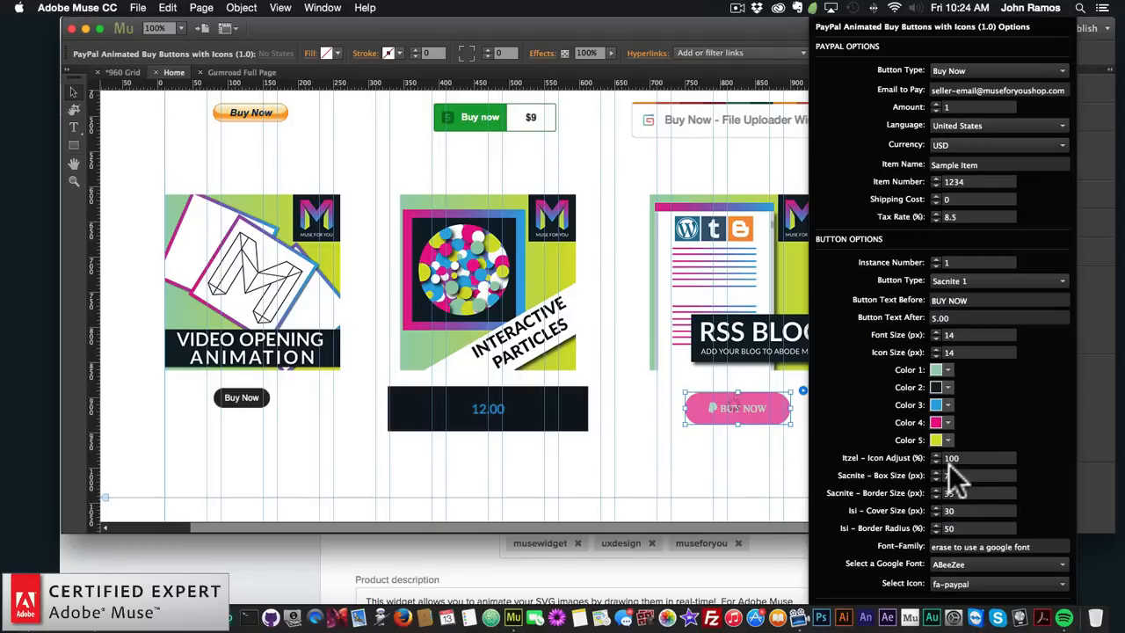
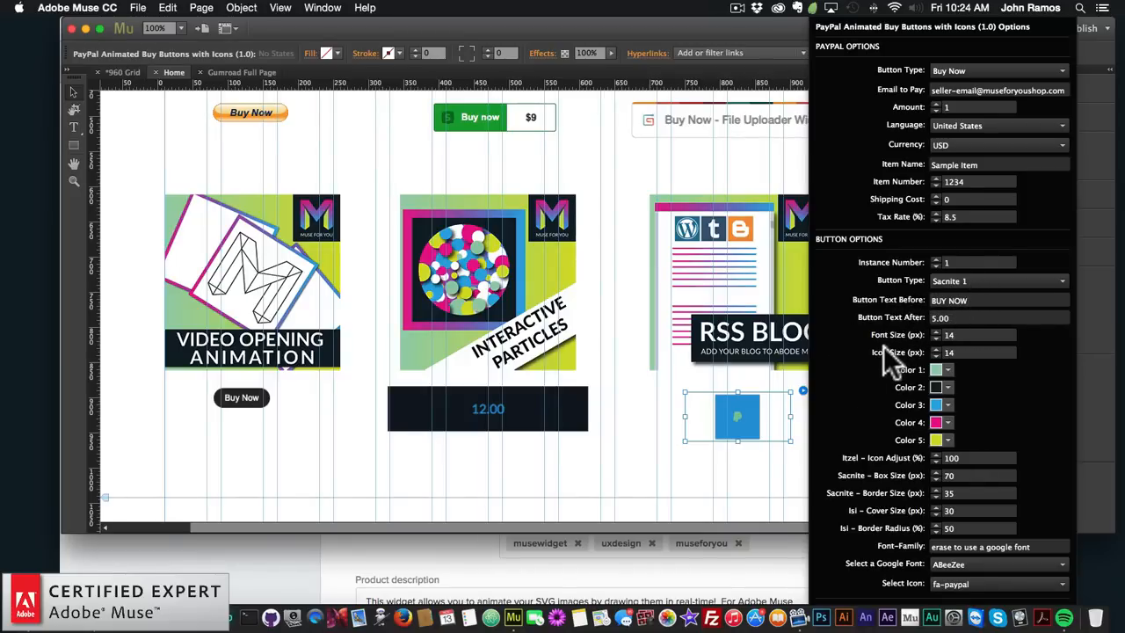
click(958, 351)
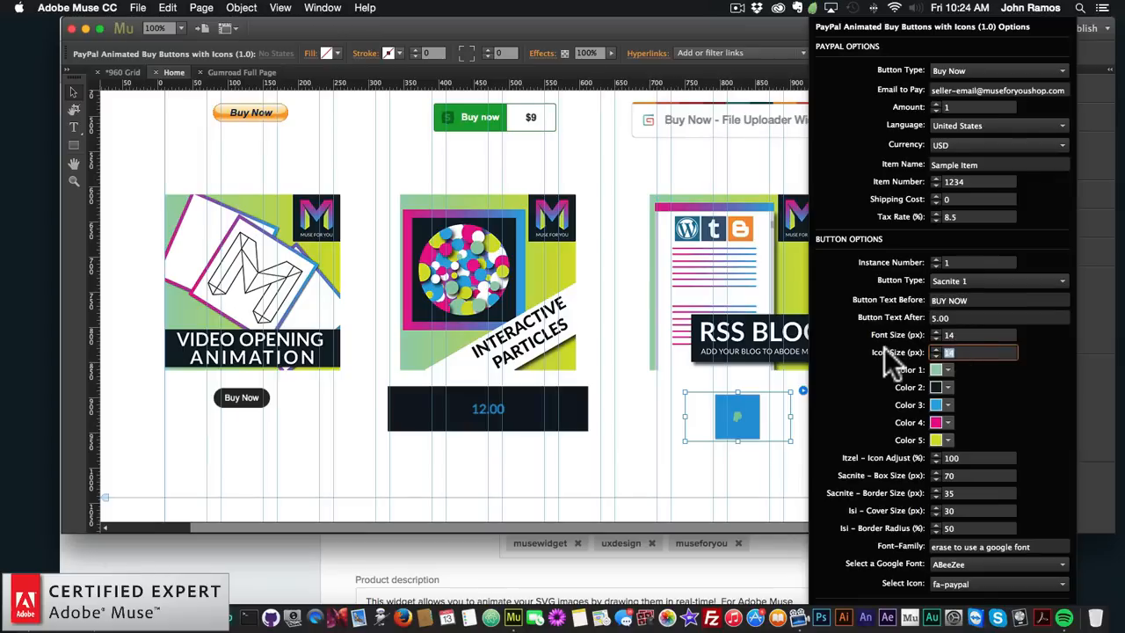
text(18)
key(Return)
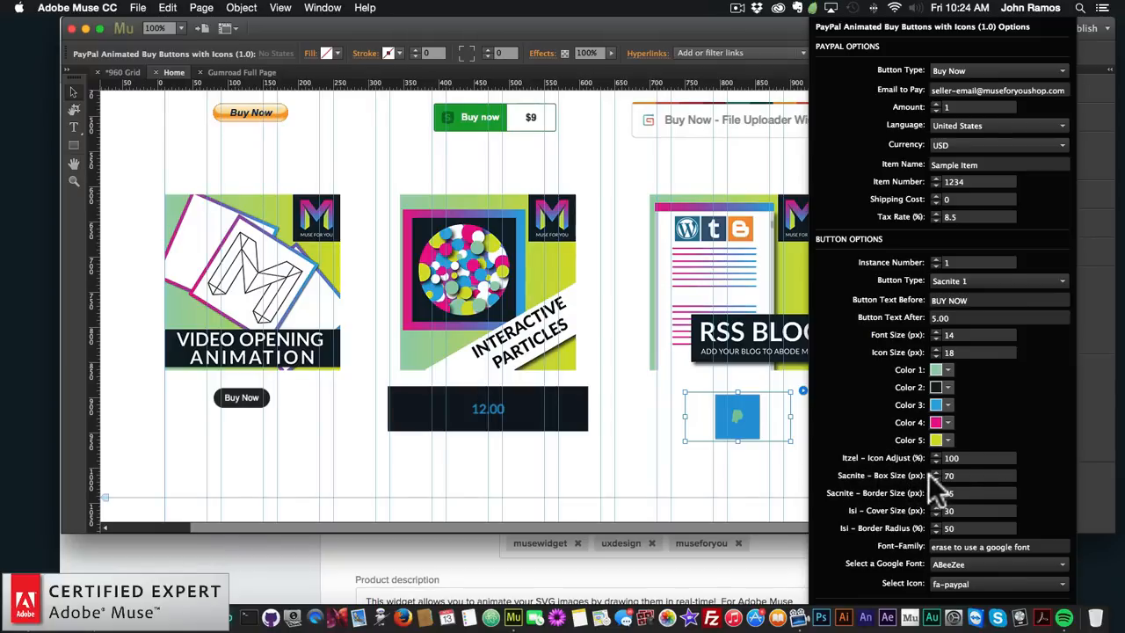
Set the PayPal button's Sacnite box size to 100 px and its Sacnite border size to 50 px
text(100)
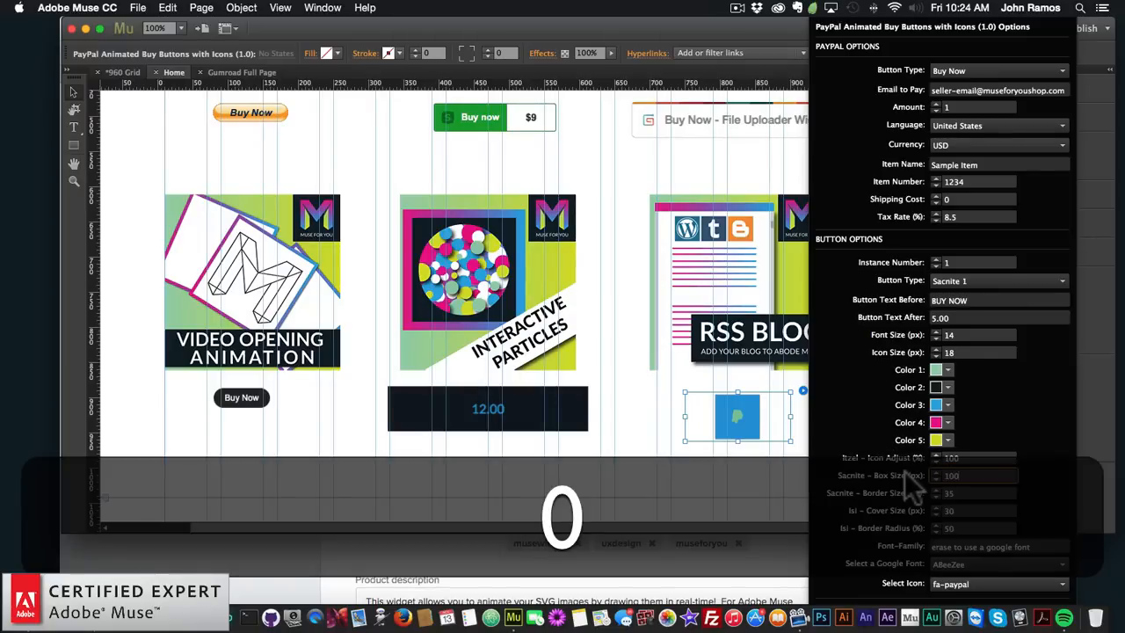
key(Return)
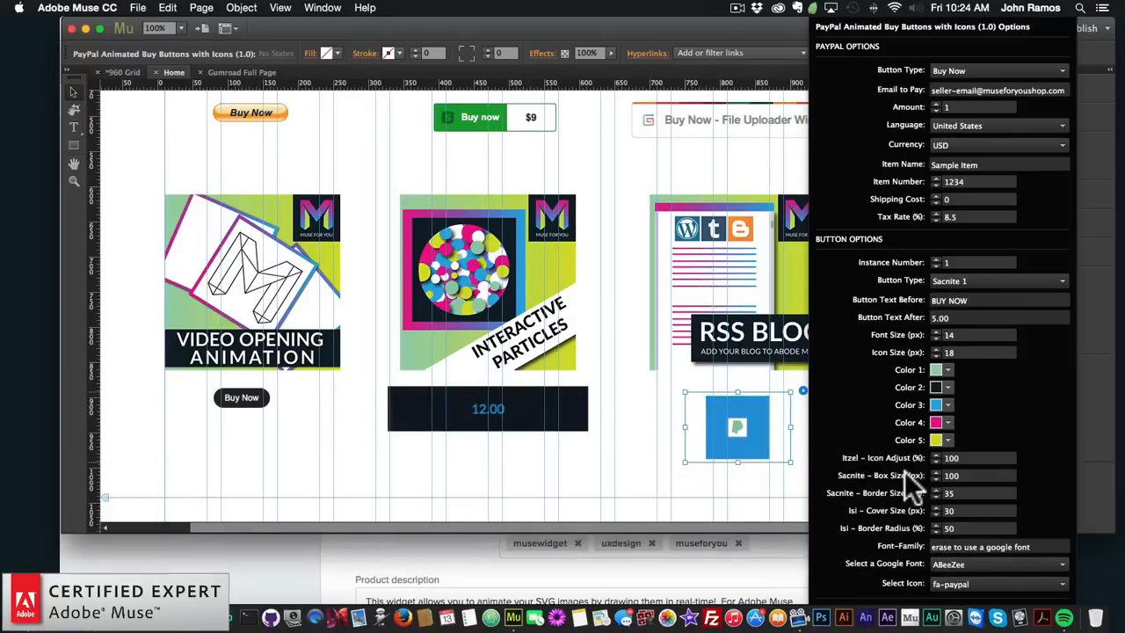
key(Tab)
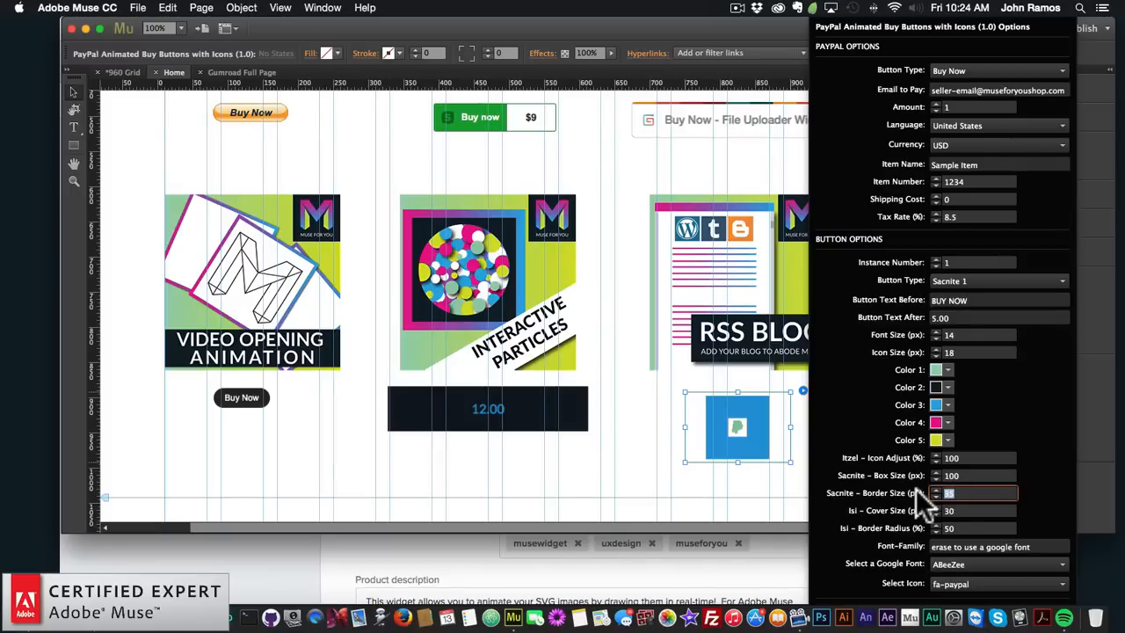
text(70)
key(BackSpace)
key(BackSpace)
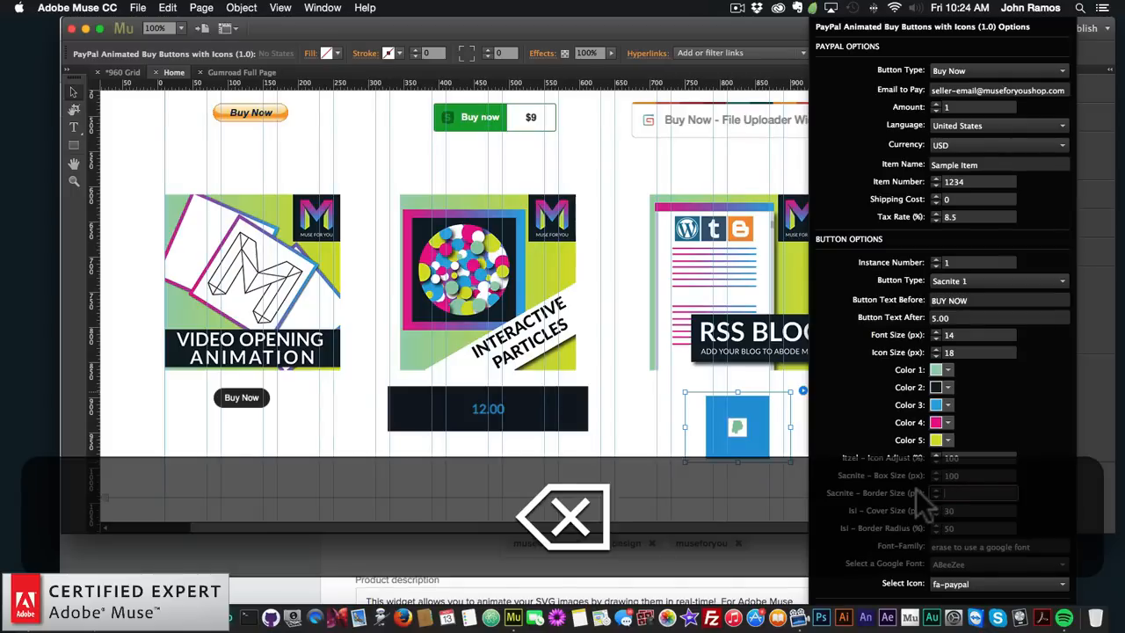
text(50)
key(Return)
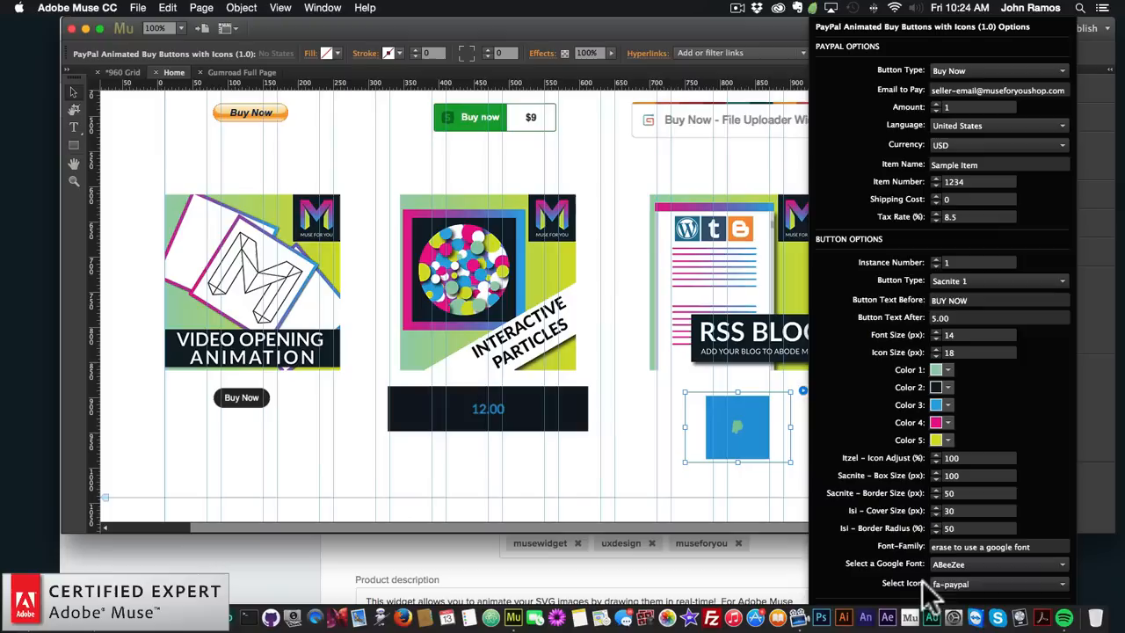
Browse the icons available for the PayPal button, keep fa-paypal and close the widget options
click(961, 594)
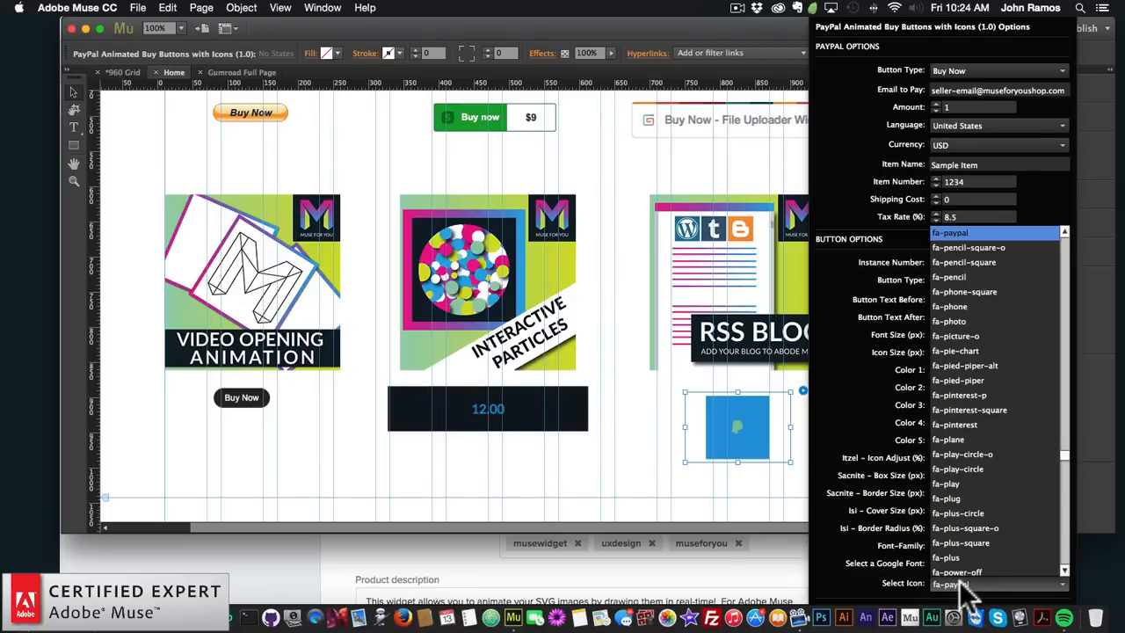
scroll(971, 428, down, 10)
scroll(971, 428, up, 3)
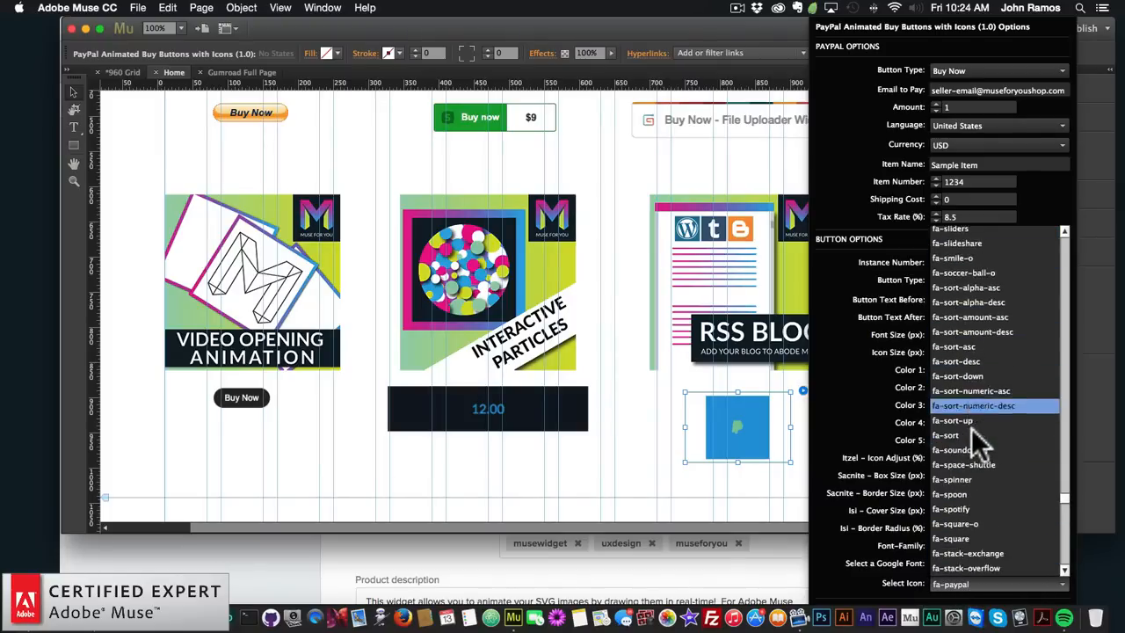
scroll(971, 428, up, 5)
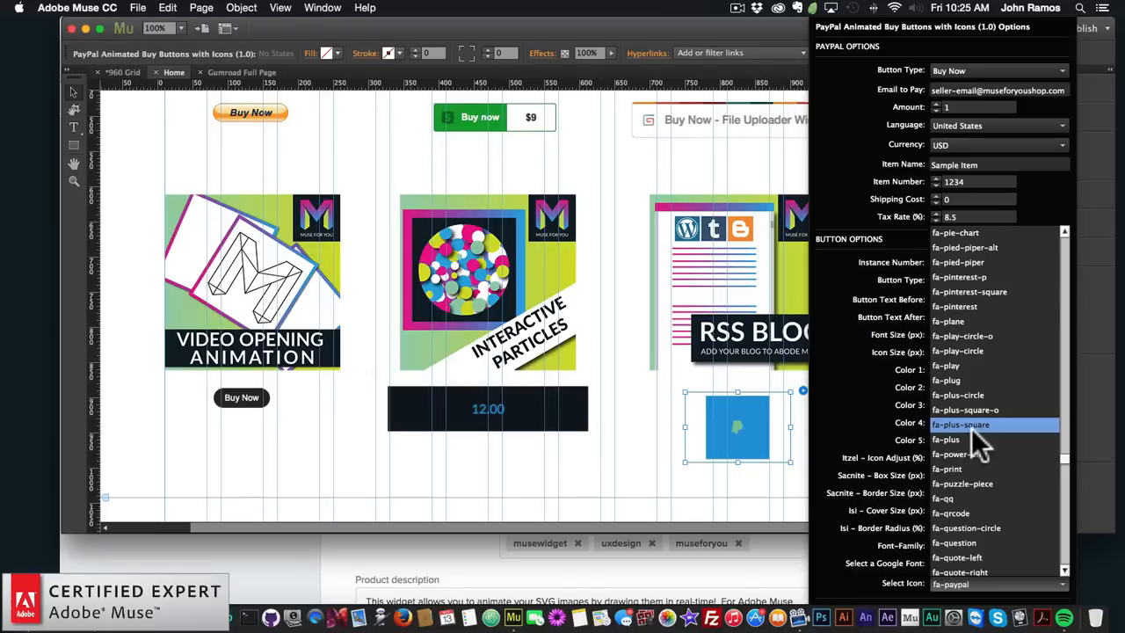
click(713, 479)
click(747, 479)
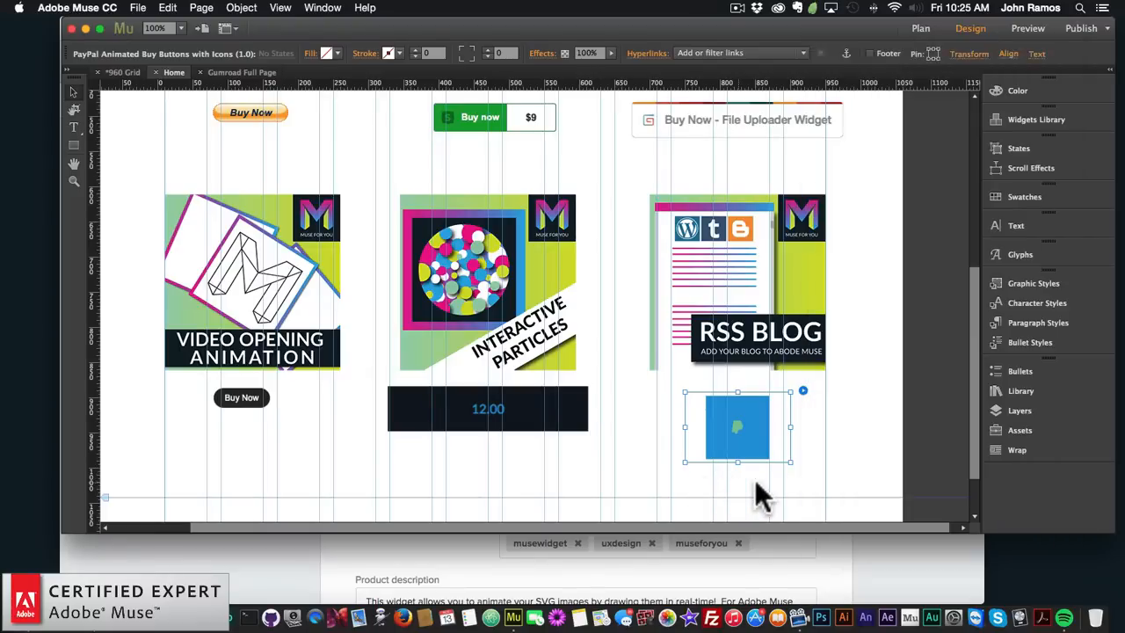
Preview the page in the browser and check the animated PayPal icon button below RSS Blog
click(761, 483)
click(139, 9)
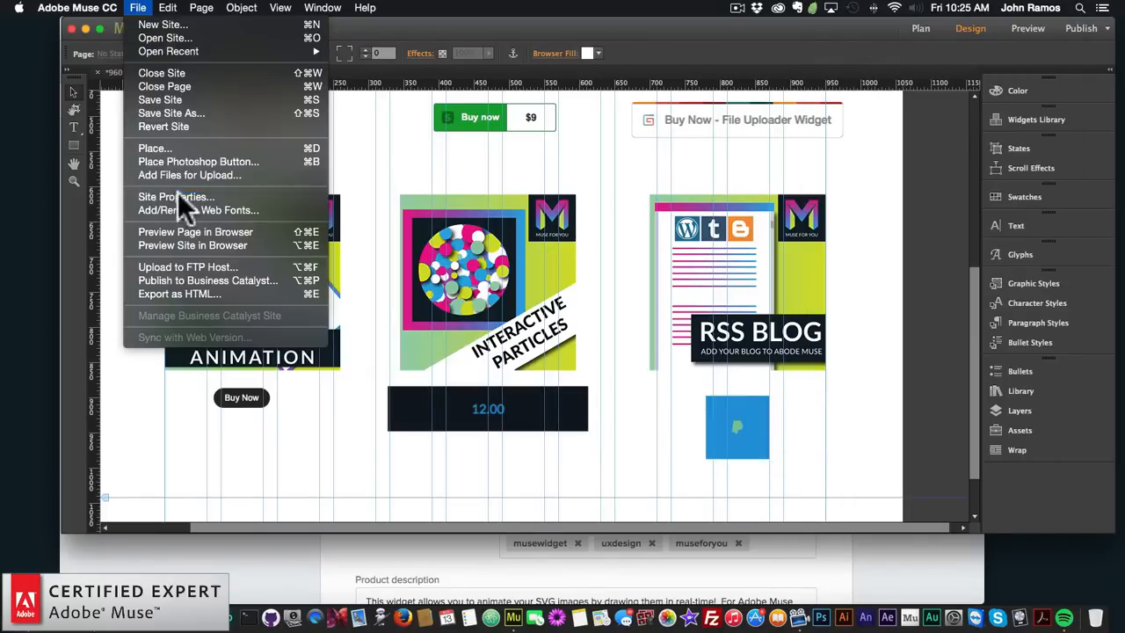
click(183, 232)
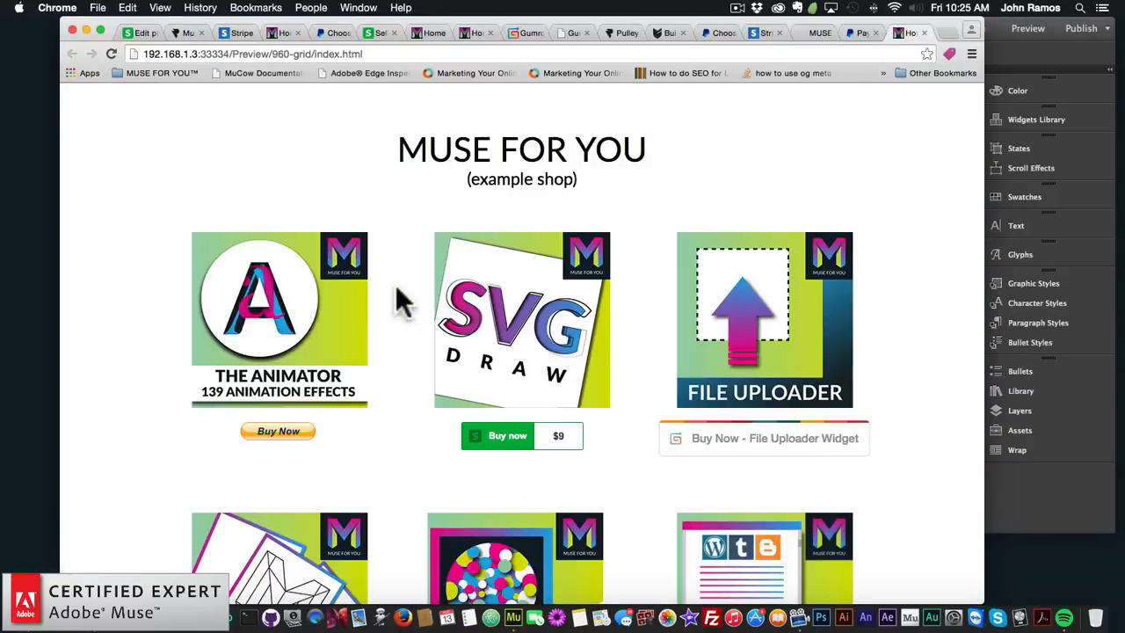
scroll(673, 452, down, 6)
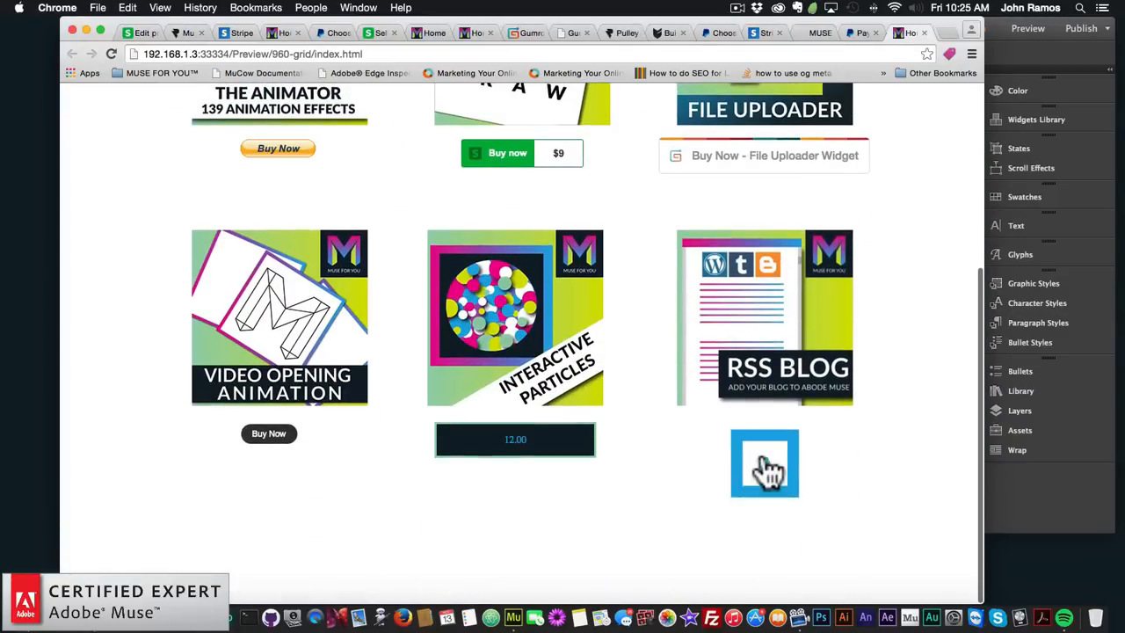
Return to Adobe Muse and move the PayPal icon button up slightly, closer to the RSS Blog image and horizontally centred
click(1022, 503)
click(747, 444)
drag(744, 439, 737, 424)
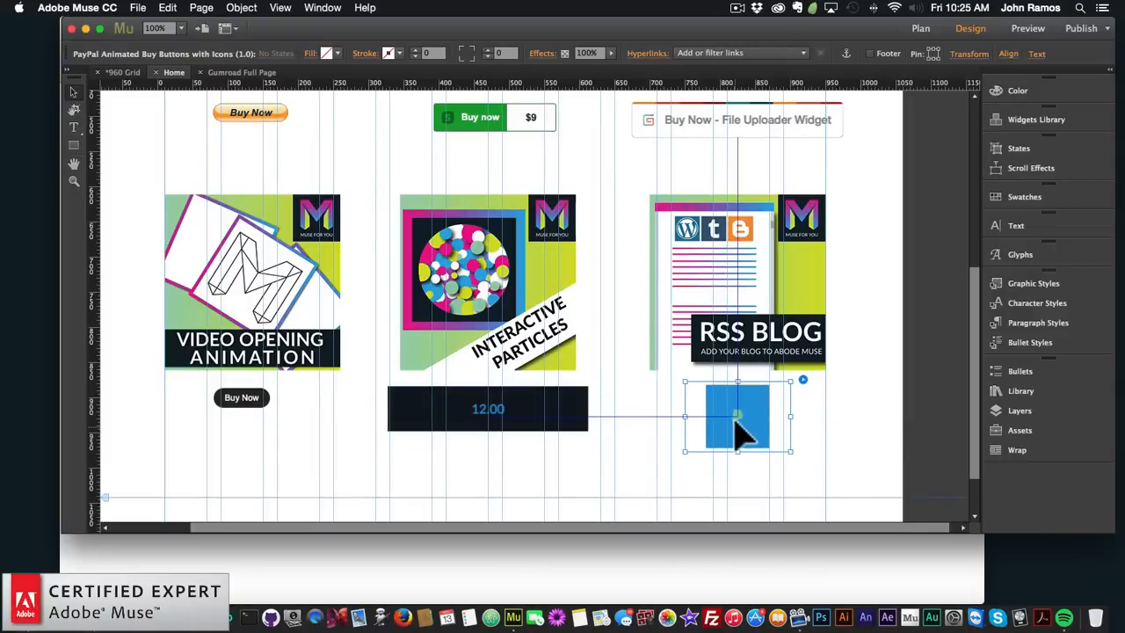
Preview the repositioned PayPal icon button in the browser and follow it to its PayPal checkout
click(833, 450)
click(136, 8)
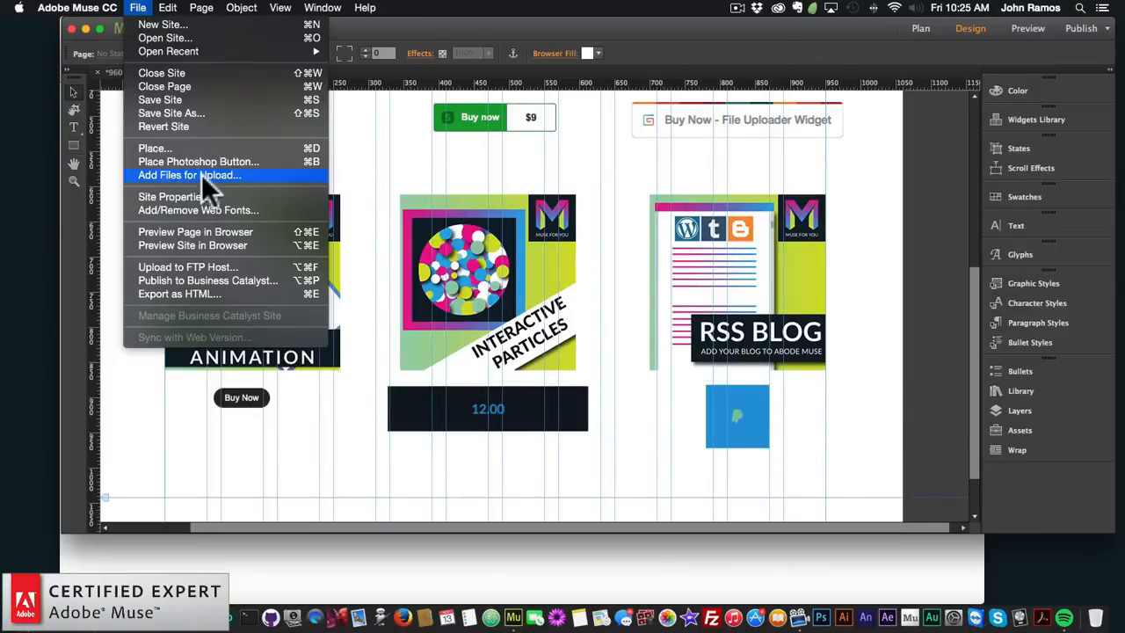
click(191, 231)
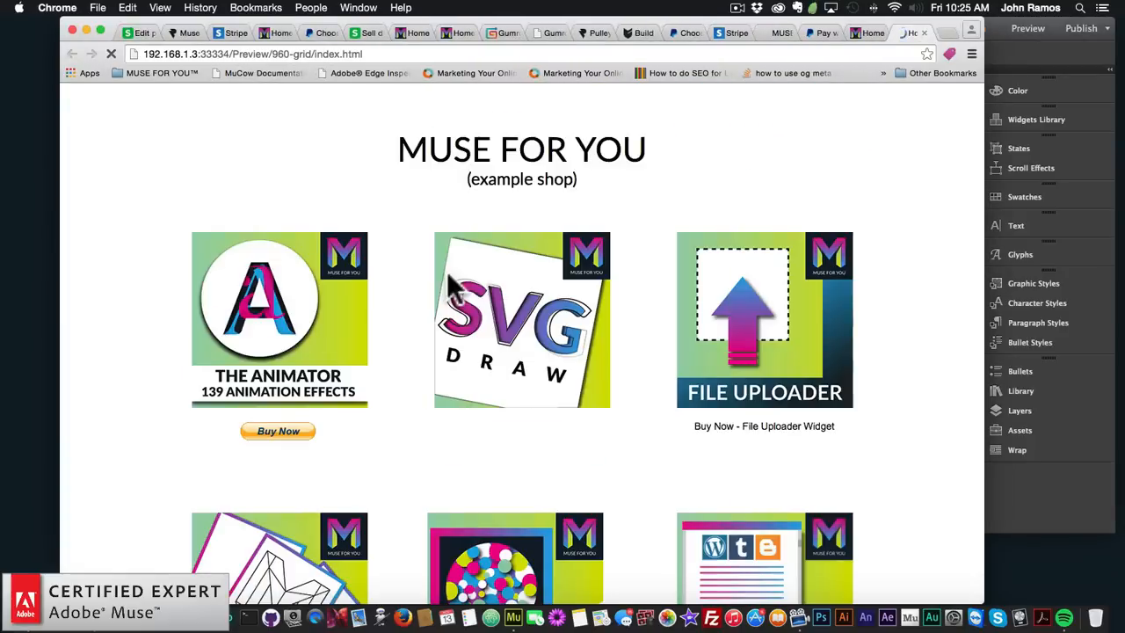
scroll(617, 414, down, 5)
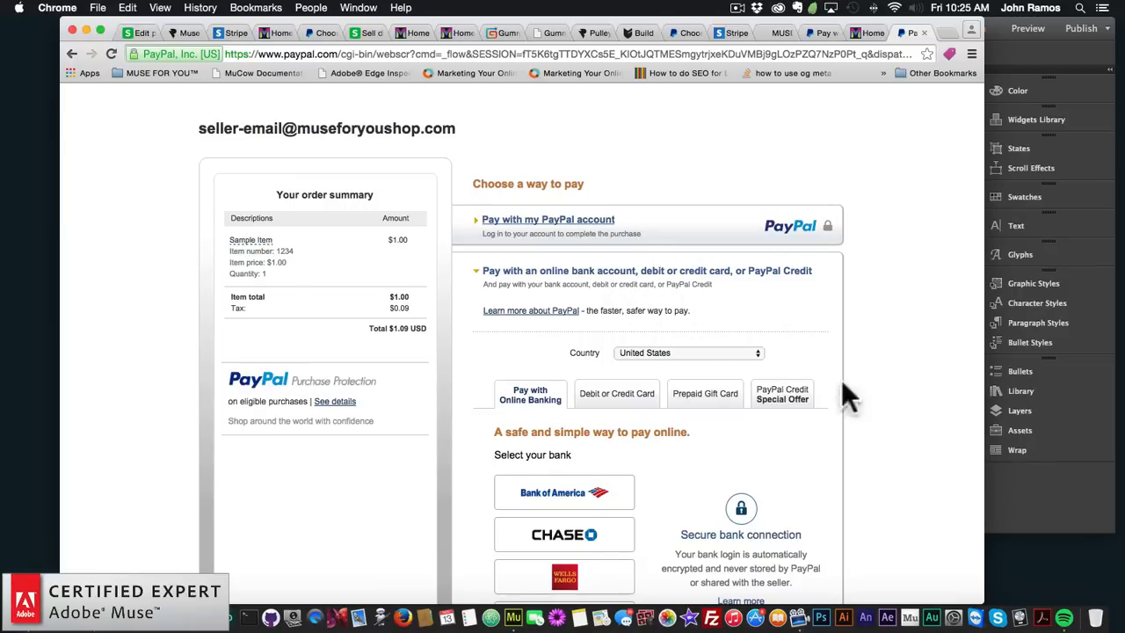
Return to Adobe Muse and set the RSS Blog PayPal button's icon size to 32 px
click(1015, 500)
click(774, 443)
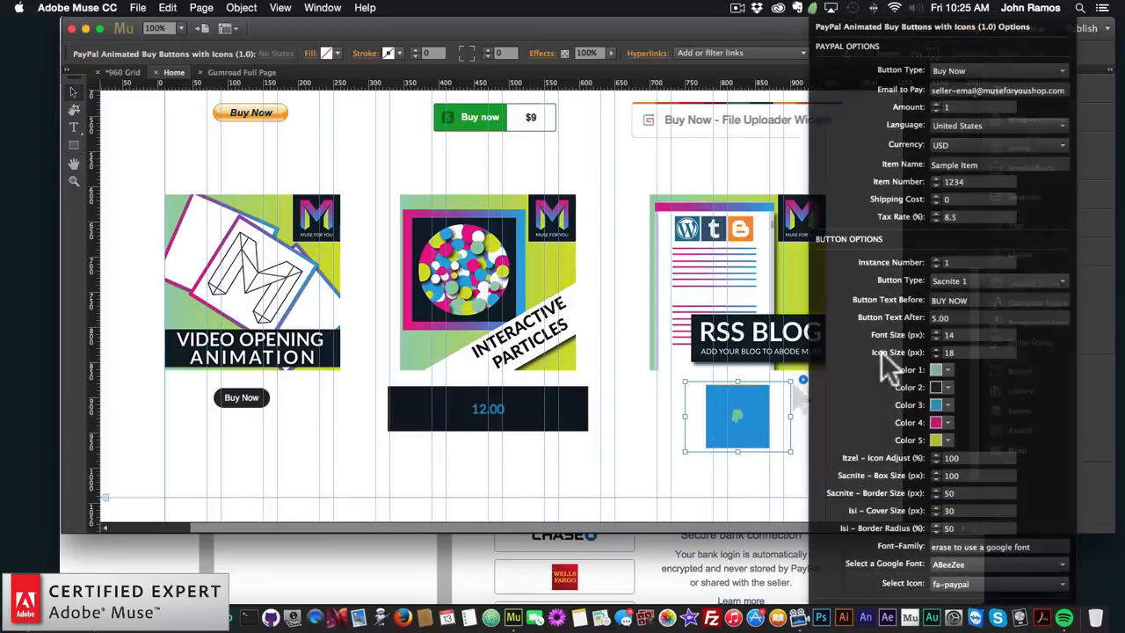
click(966, 352)
text(32)
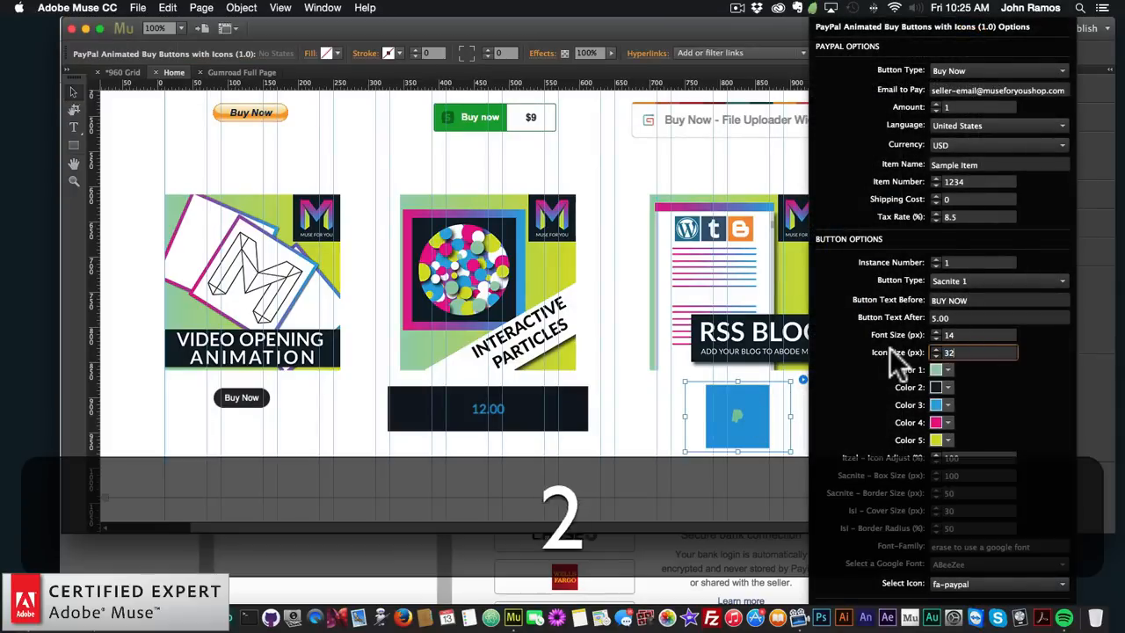
key(Return)
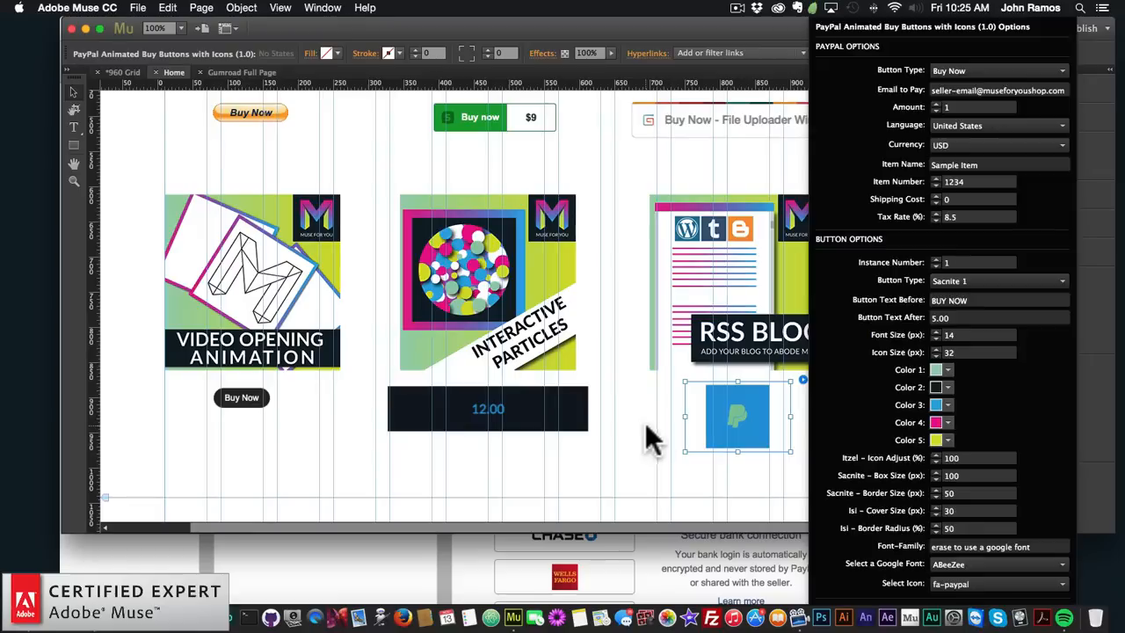
Preview the page with the larger PayPal icon and open the RSS Blog button's PayPal checkout
click(652, 430)
click(137, 7)
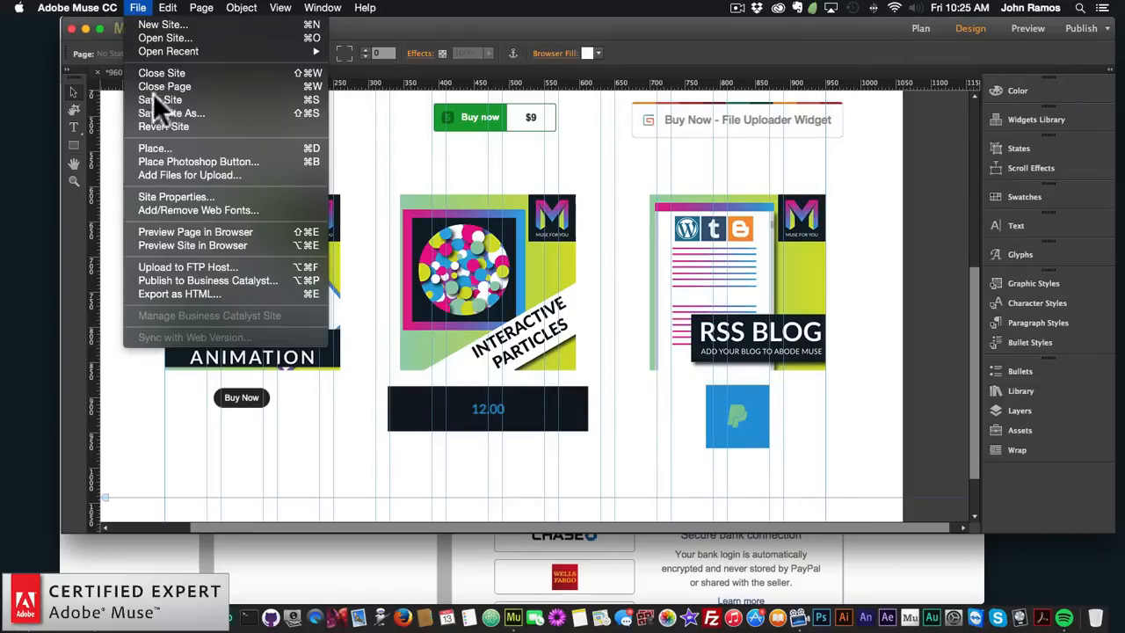
click(196, 231)
scroll(580, 373, down, 5)
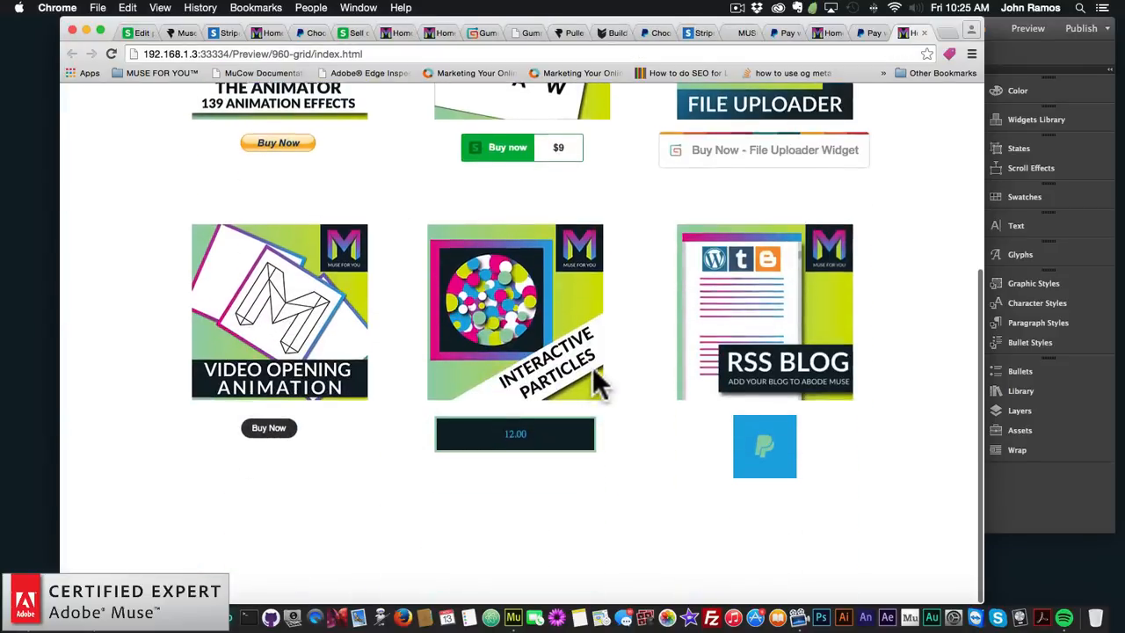
click(765, 453)
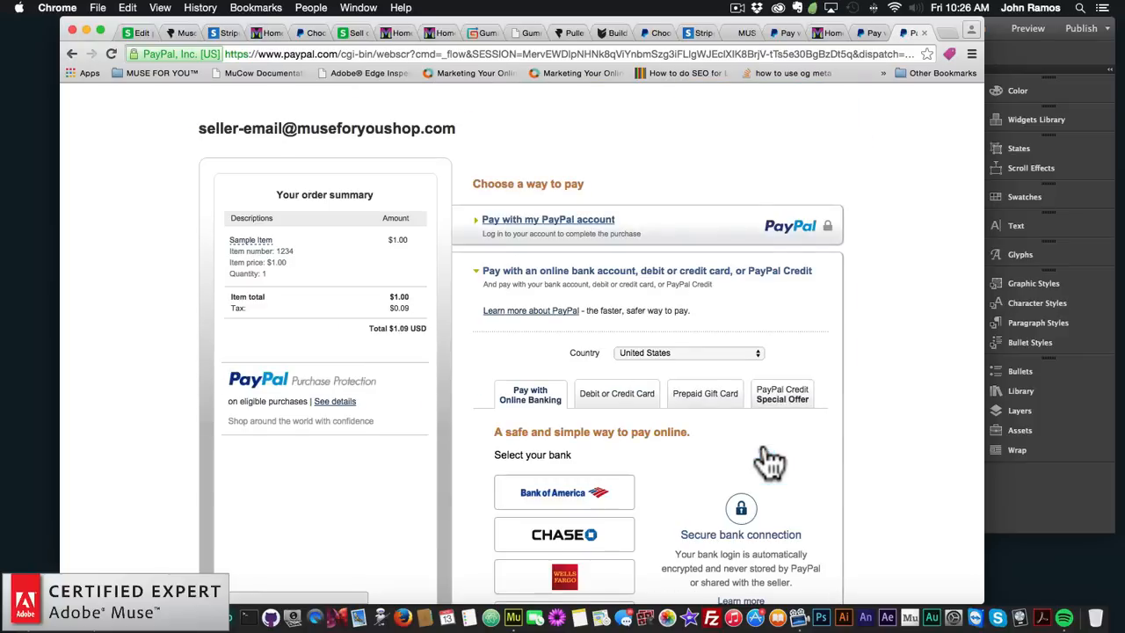
Return to Adobe Muse and set the RSS Blog PayPal button's instance number to 2
click(1002, 476)
click(764, 429)
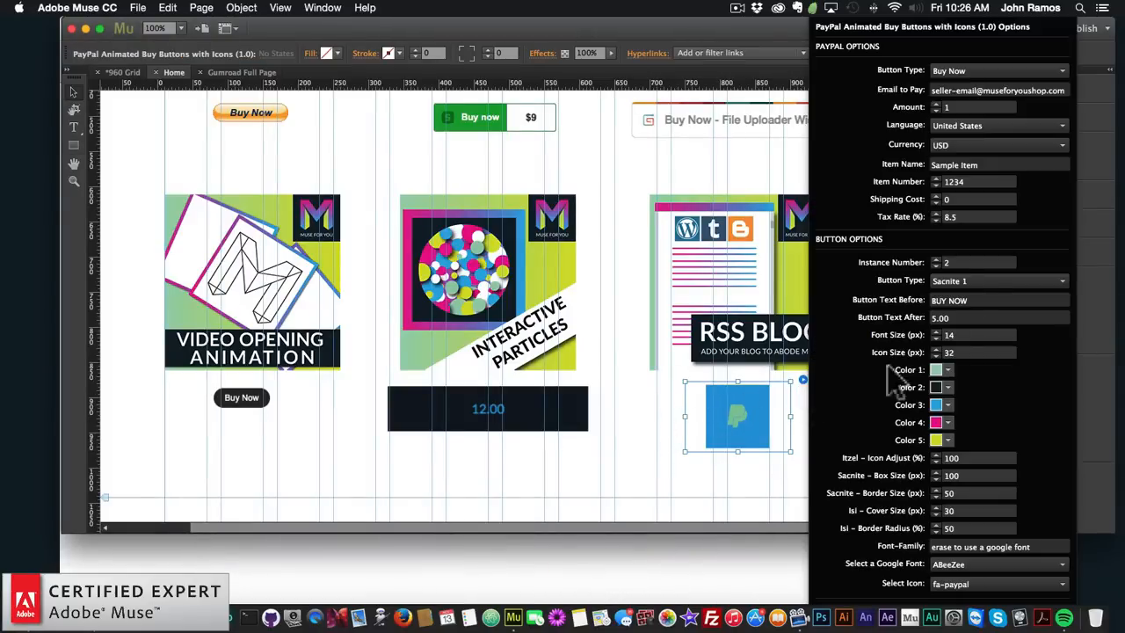
click(942, 263)
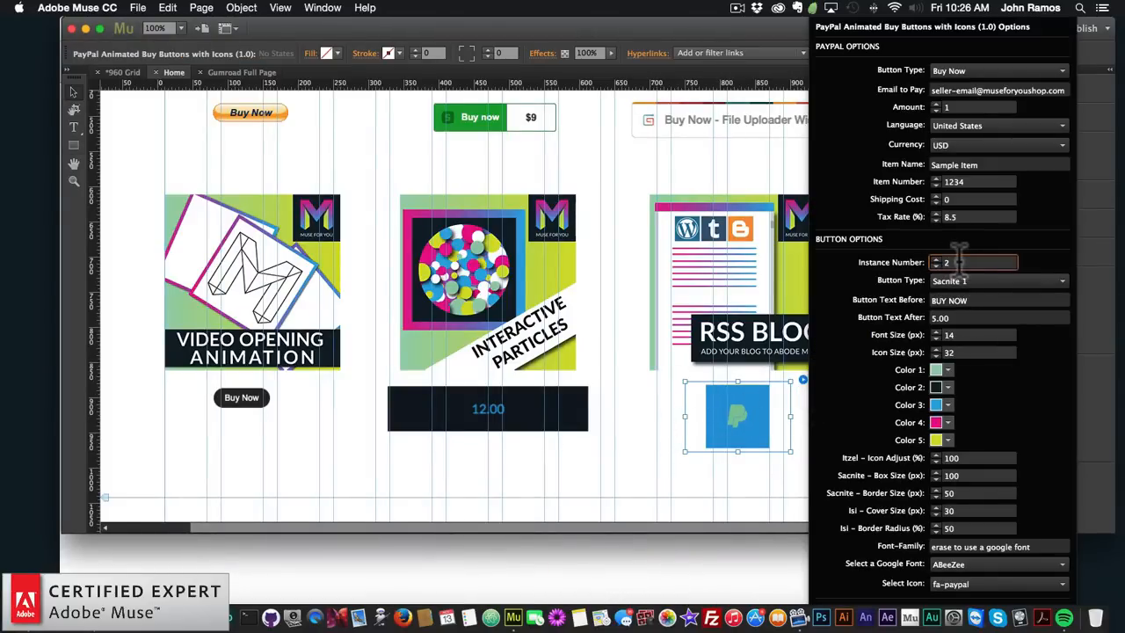
Set the instance number of the RSS Blog PayPal button to 1 and close its options
key(BackSpace)
text(1)
key(Return)
key(Escape)
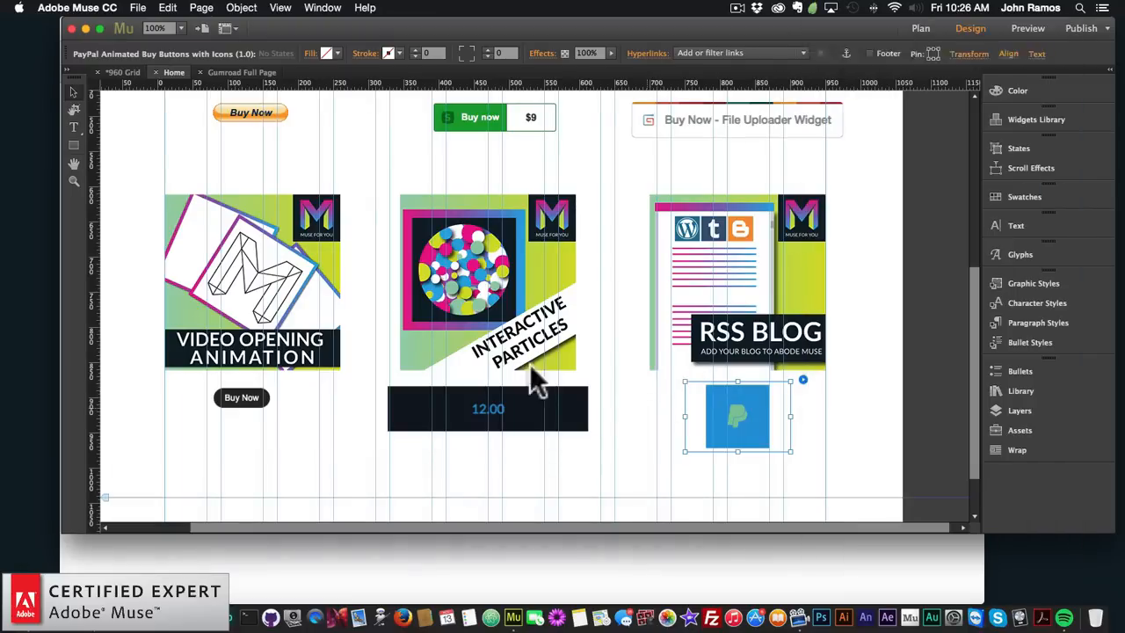
Preview the page in the browser and check how the Interactive Particles and RSS Blog buttons display with matching instance numbers
click(138, 8)
click(172, 231)
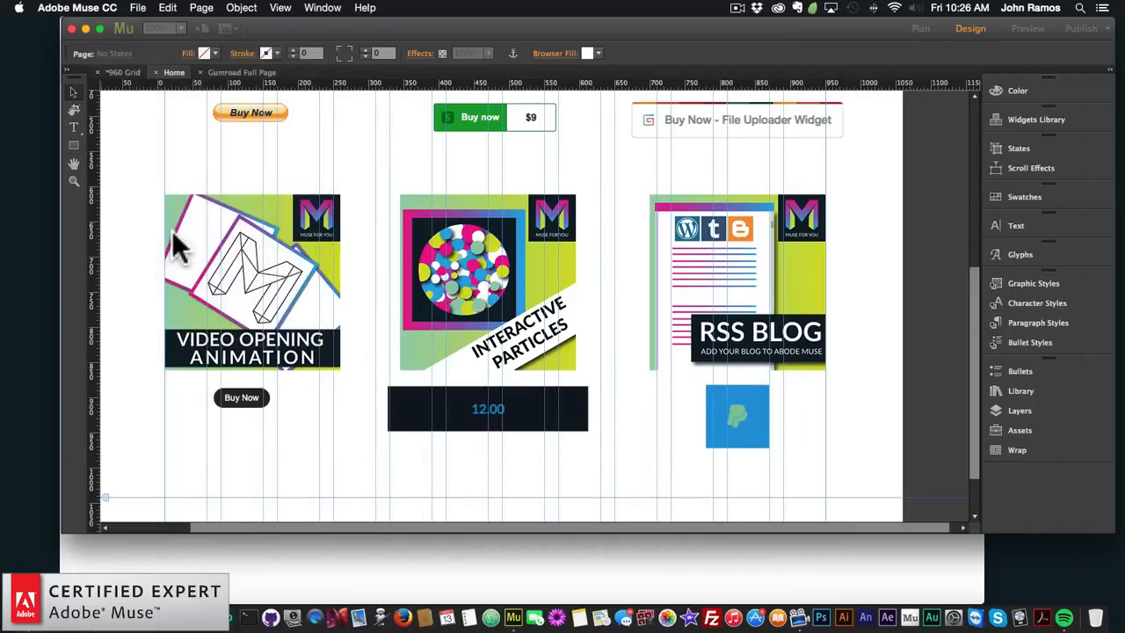
scroll(530, 457, down, 5)
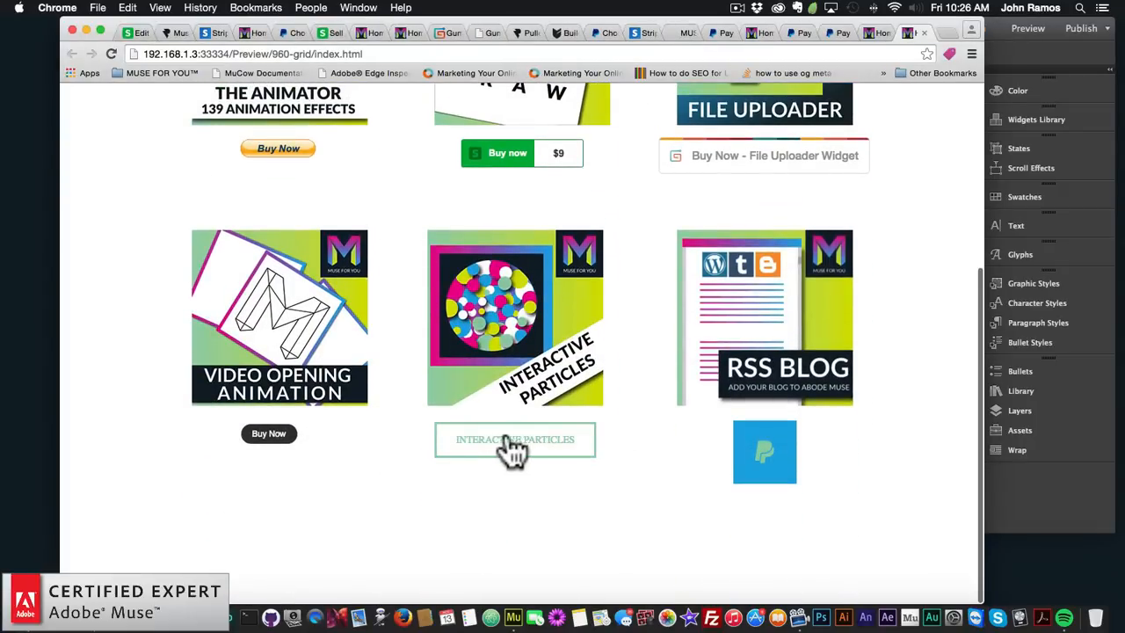
Return to Adobe Muse and set the RSS Blog PayPal button's instance number back to 2
click(1044, 508)
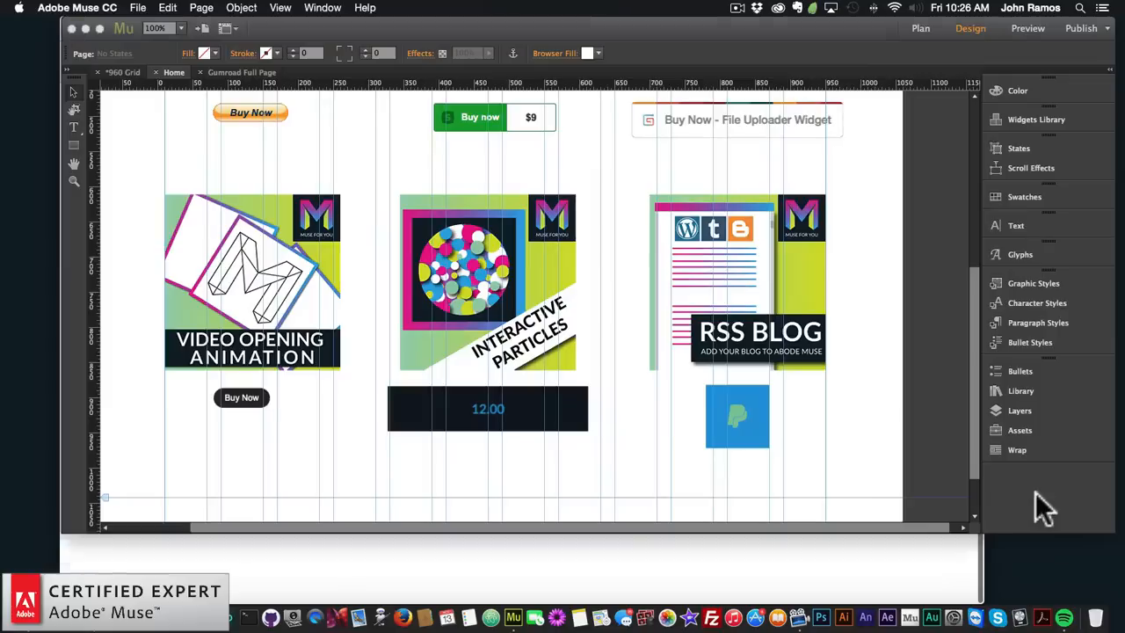
click(731, 414)
click(802, 380)
double_click(958, 262)
text(2)
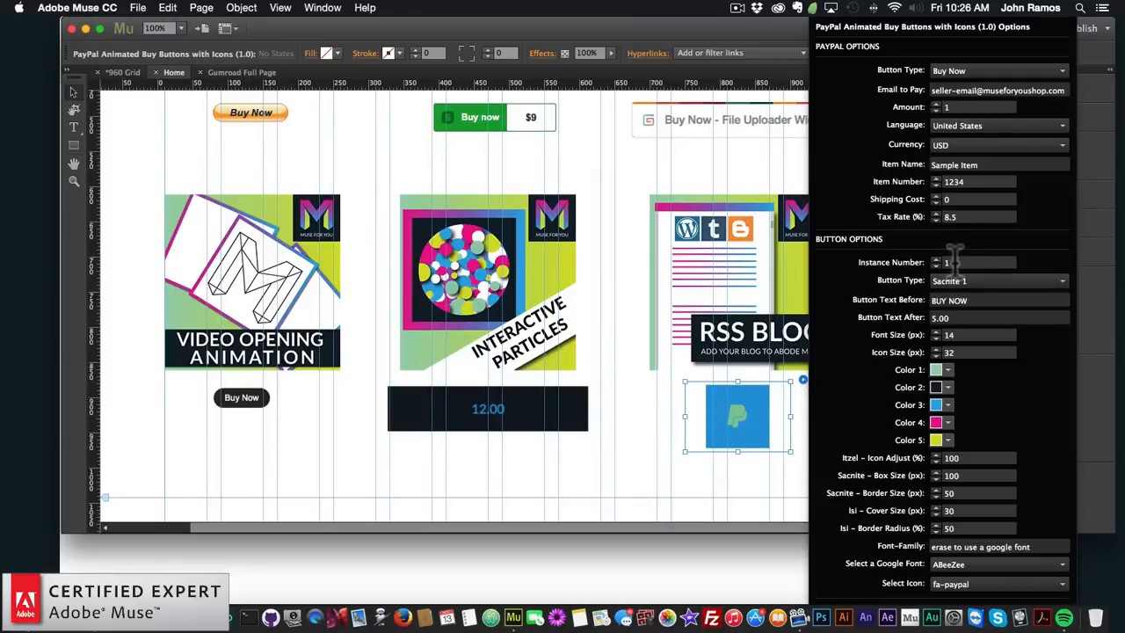
key(Return)
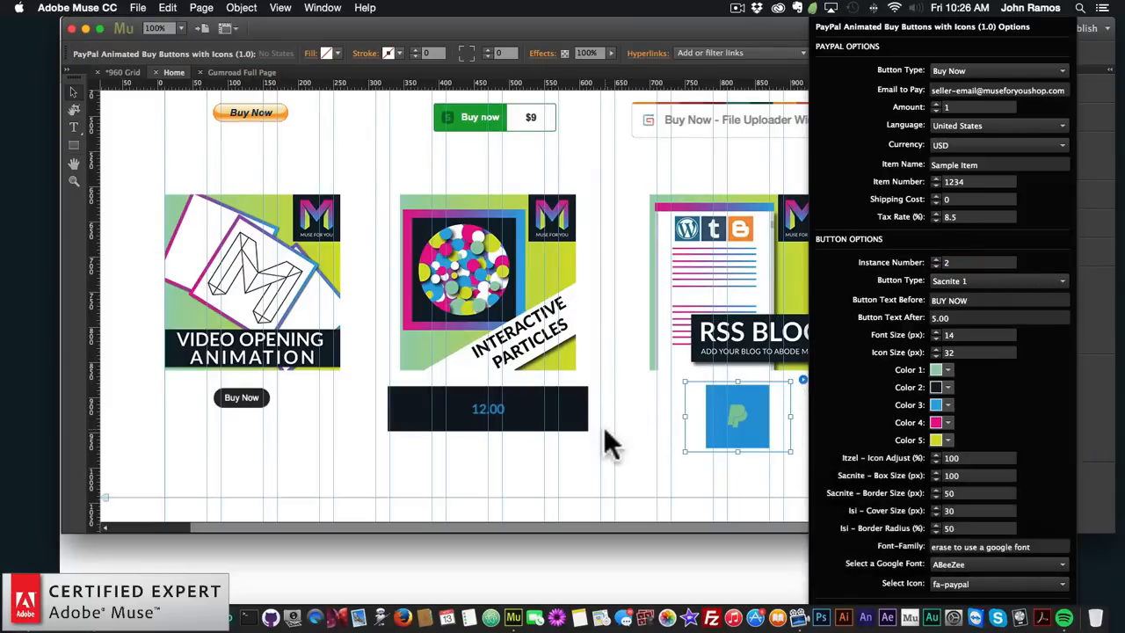
click(603, 440)
click(603, 440)
Preview the page in the browser and review all the shop's buy buttons, including the Interactive Particles and RSS Blog ones
click(138, 8)
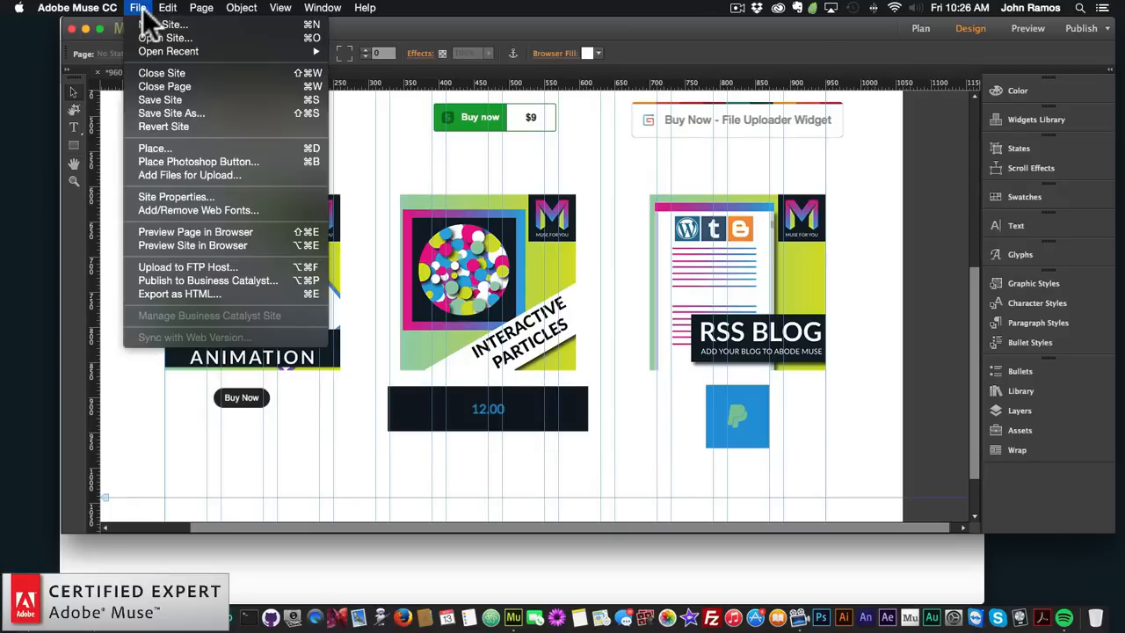
click(183, 230)
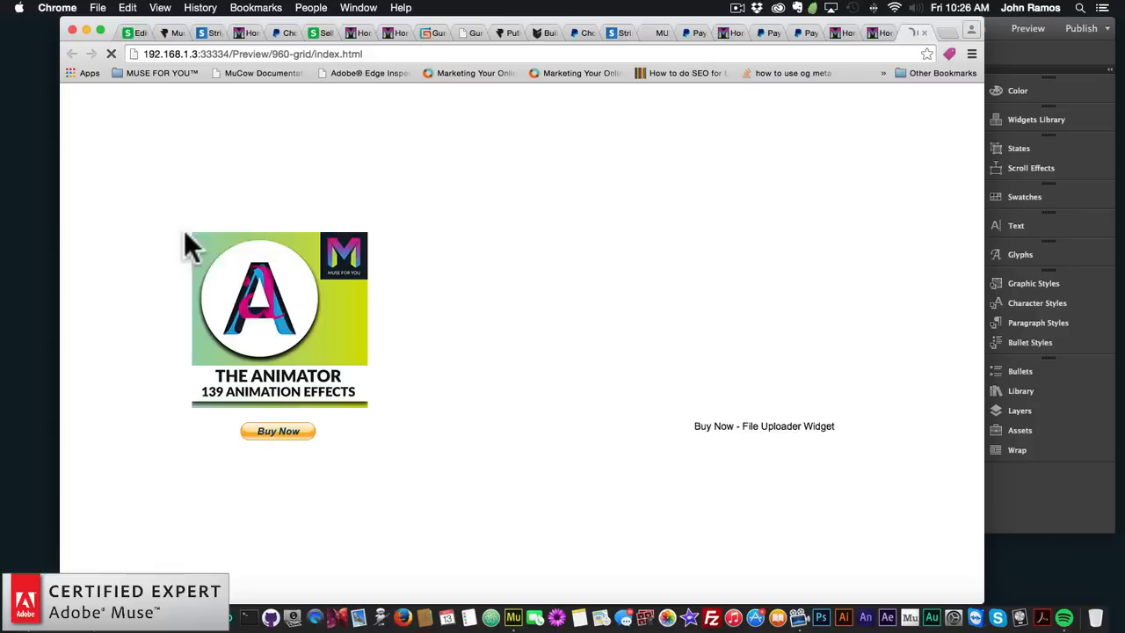
scroll(474, 347, down, 5)
click(511, 457)
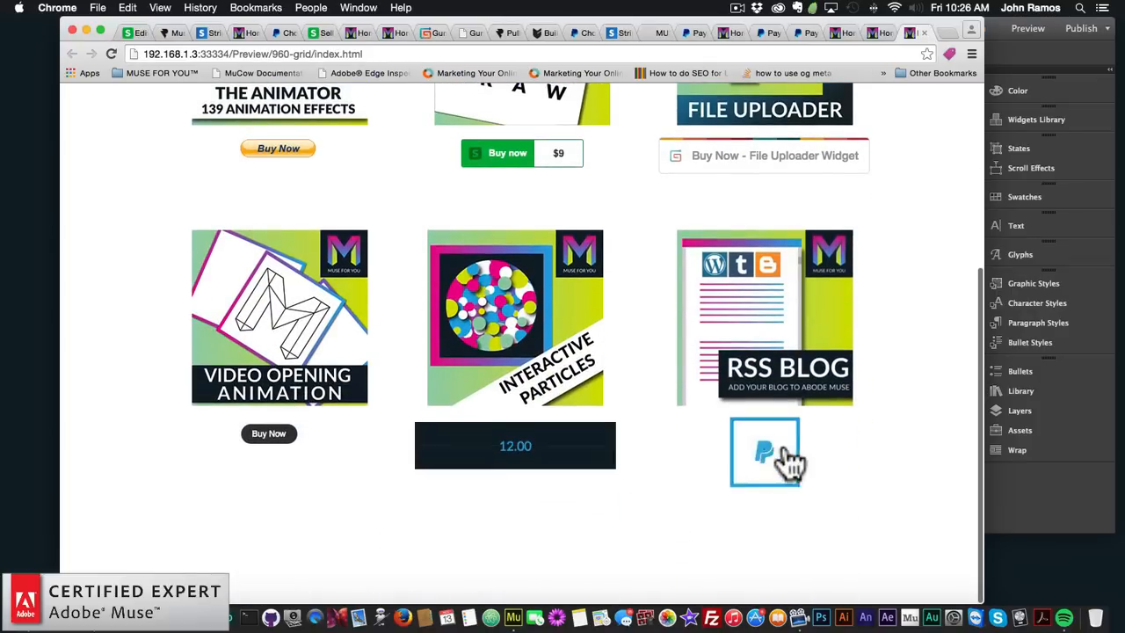
scroll(817, 465, up, 5)
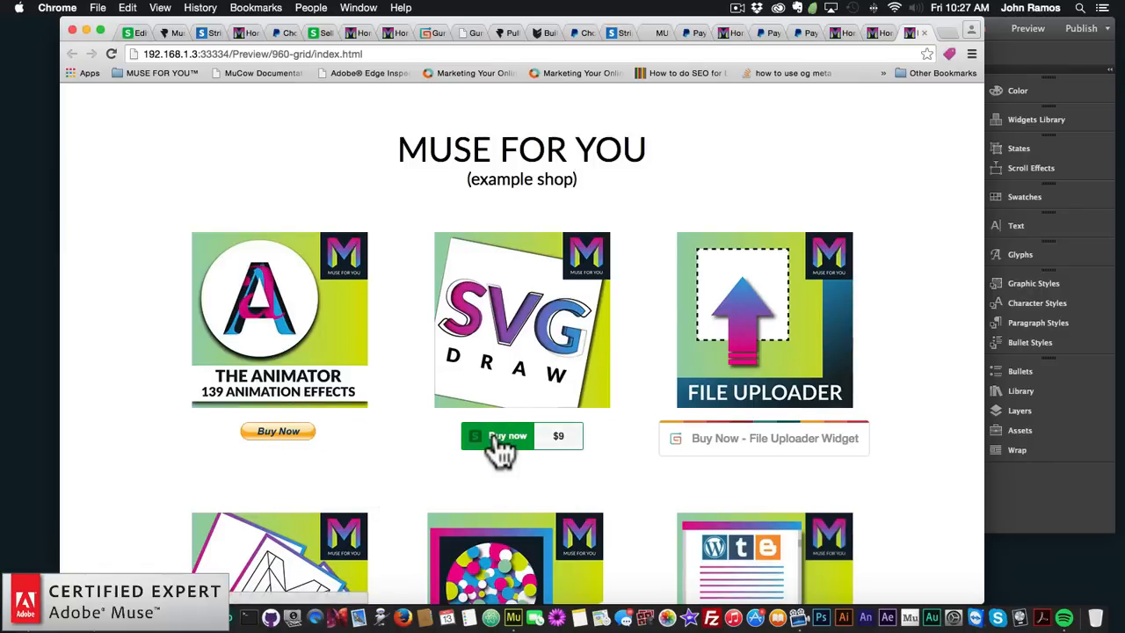
scroll(745, 457, down, 5)
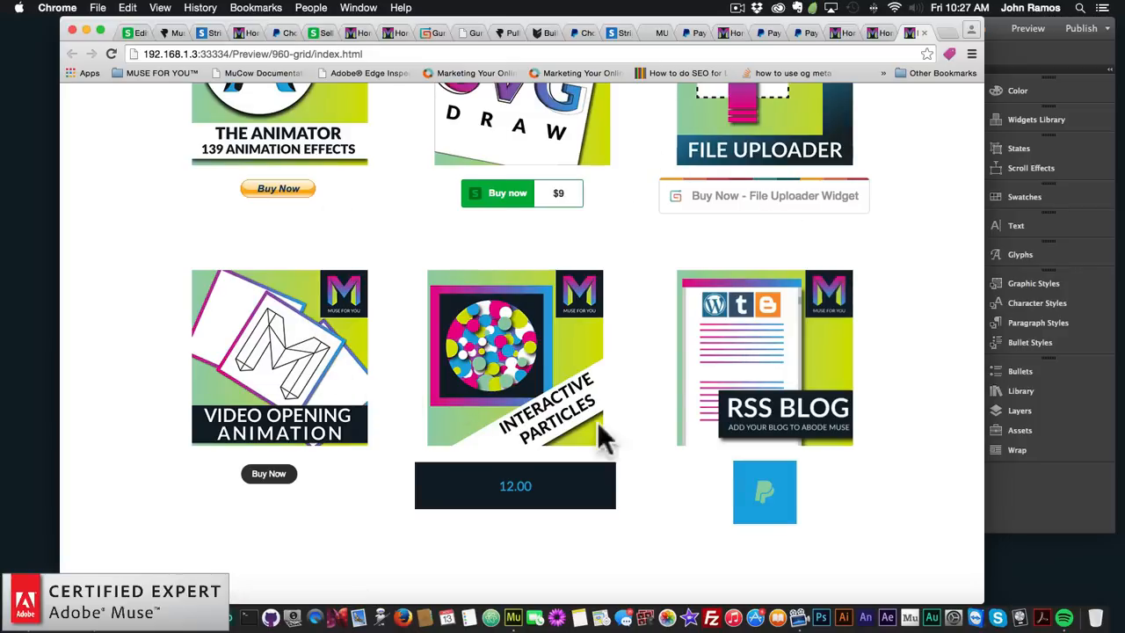
scroll(639, 417, up, 5)
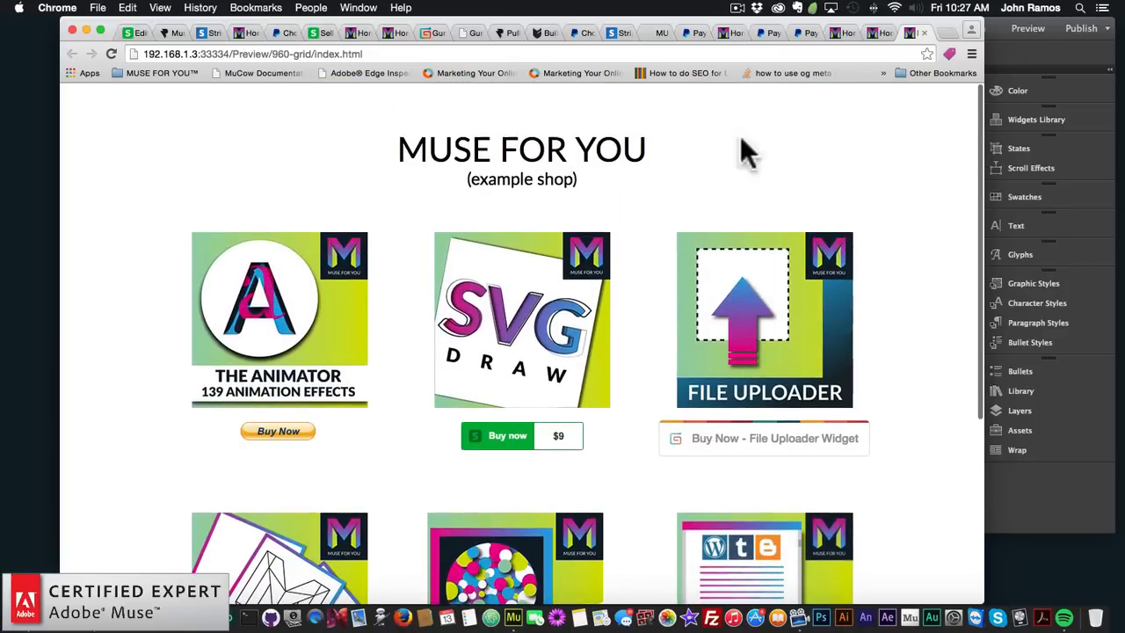
Open stripe.com in a new browser tab
click(942, 35)
text(stripe.com)
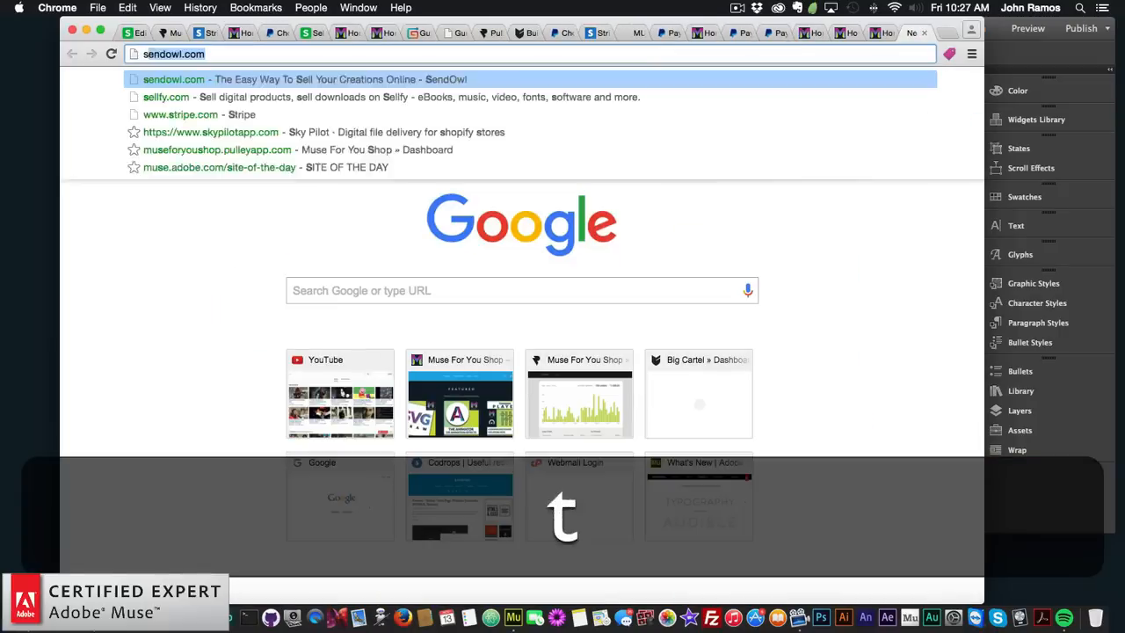
key(Return)
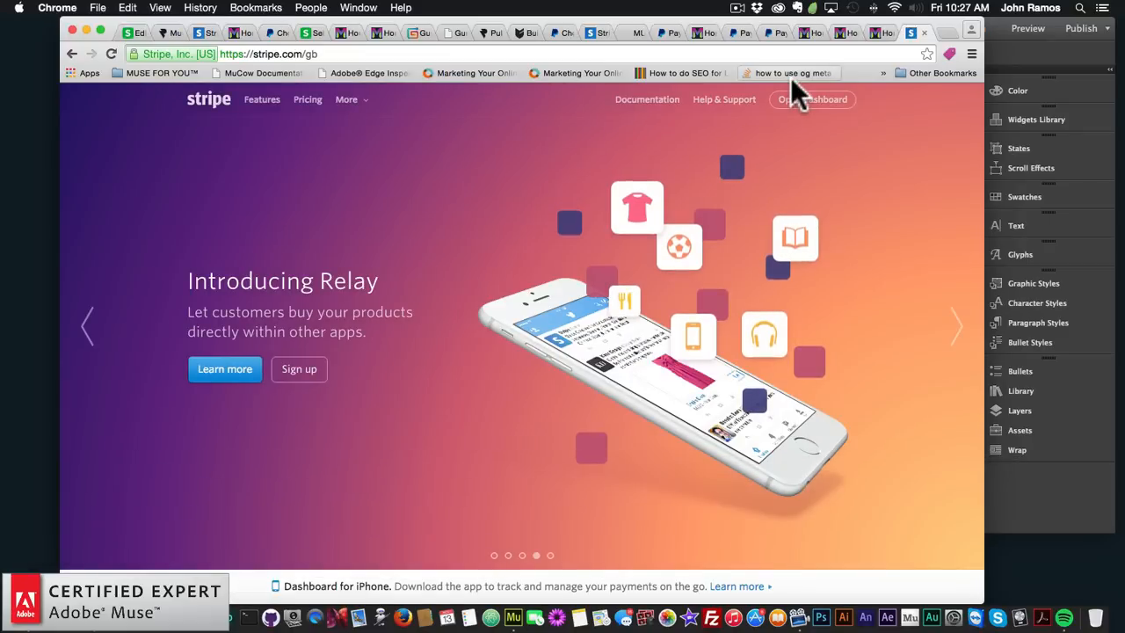
Open museforyoushop.com in a new browser tab and continue to its Big Cartel widget store
click(945, 30)
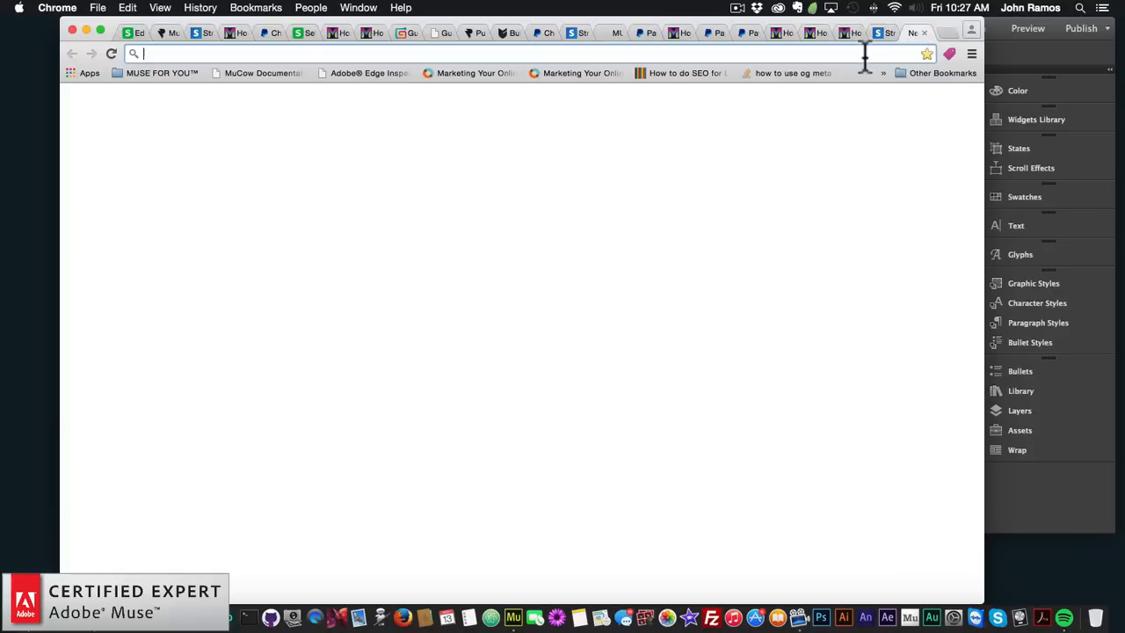
text(museforyoushop.com)
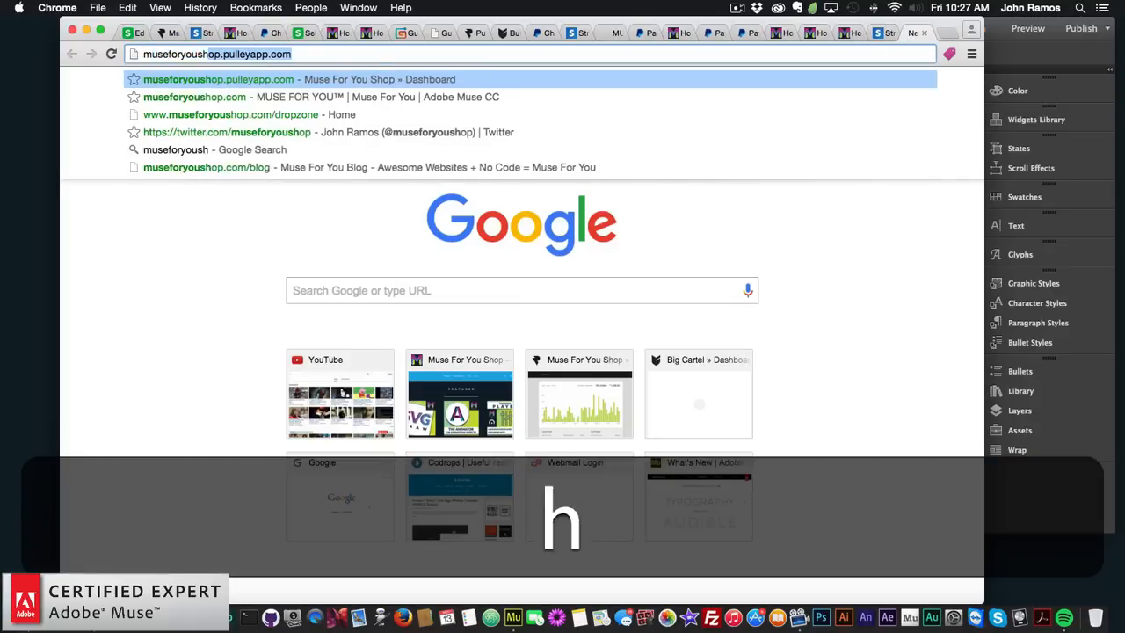
key(Return)
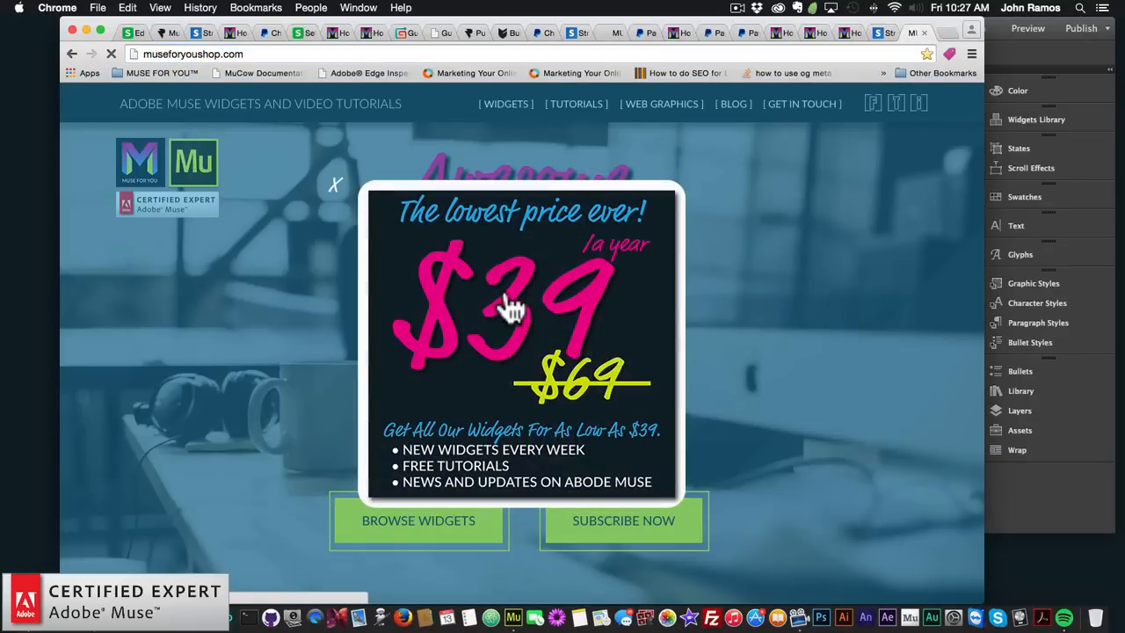
click(545, 312)
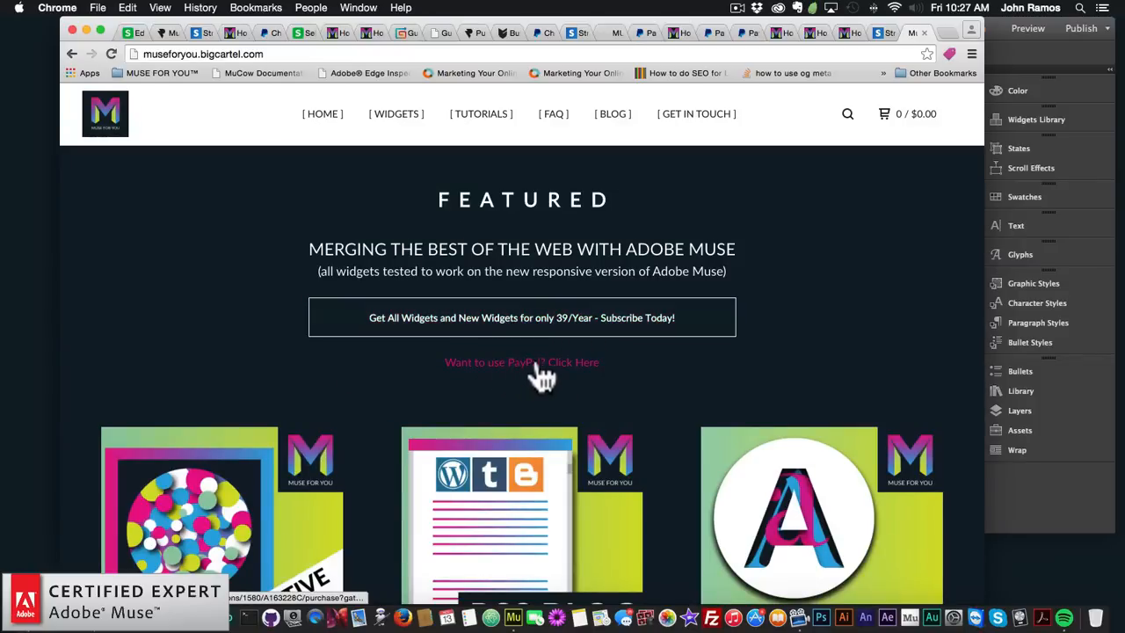
Find the PayPal Animated Buy Buttons Widget in the store and open its product page
scroll(699, 413, down, 10)
scroll(690, 412, down, 15)
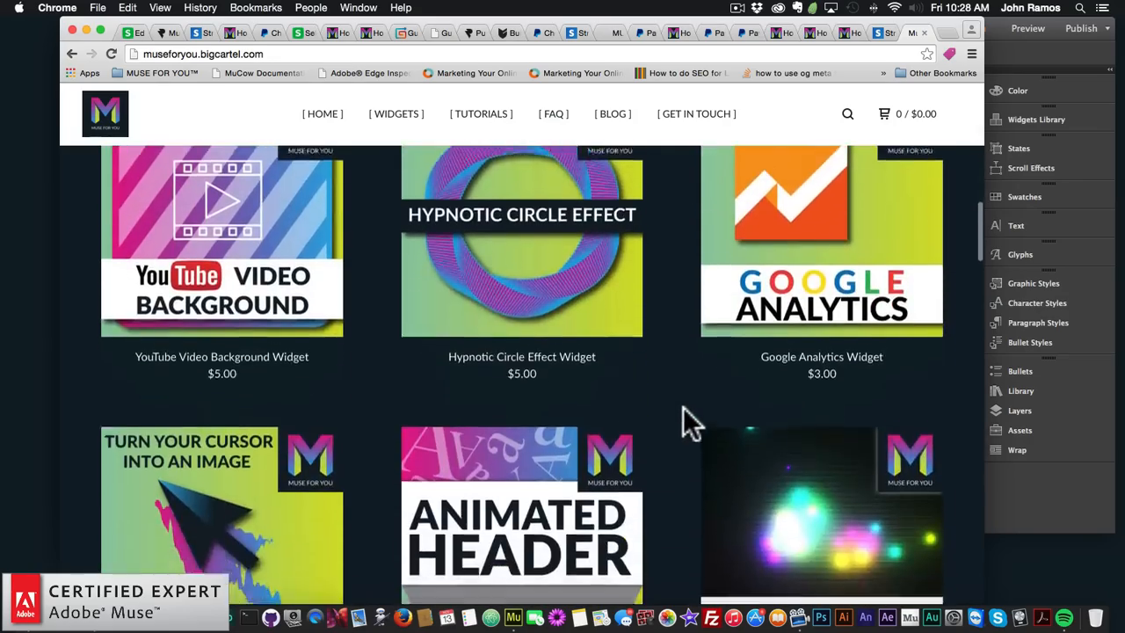
scroll(687, 413, down, 3)
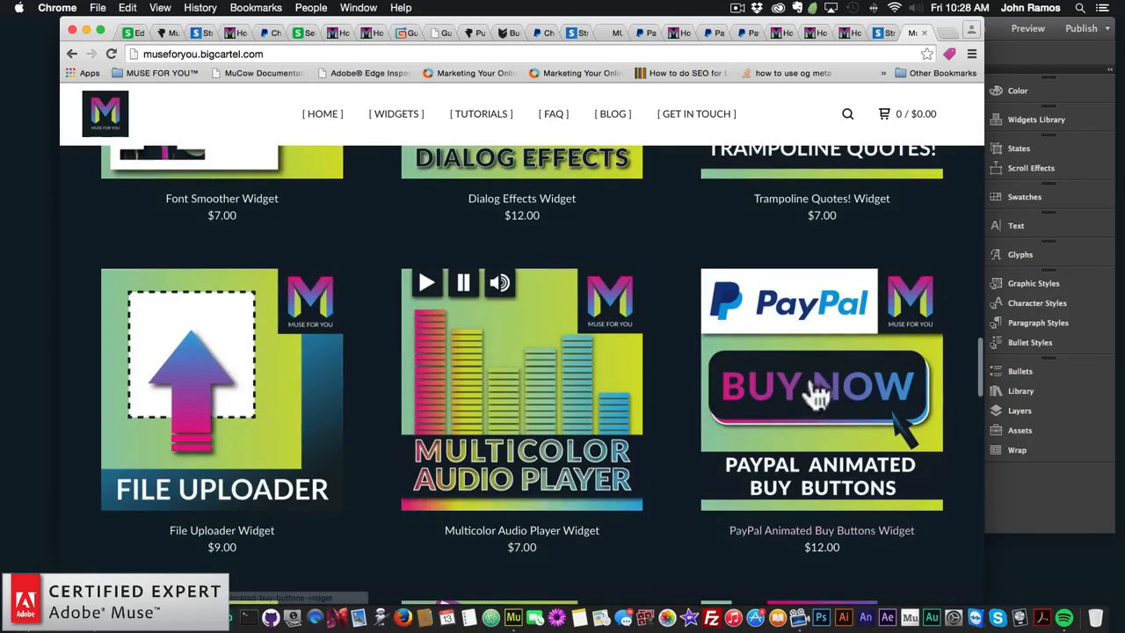
click(803, 401)
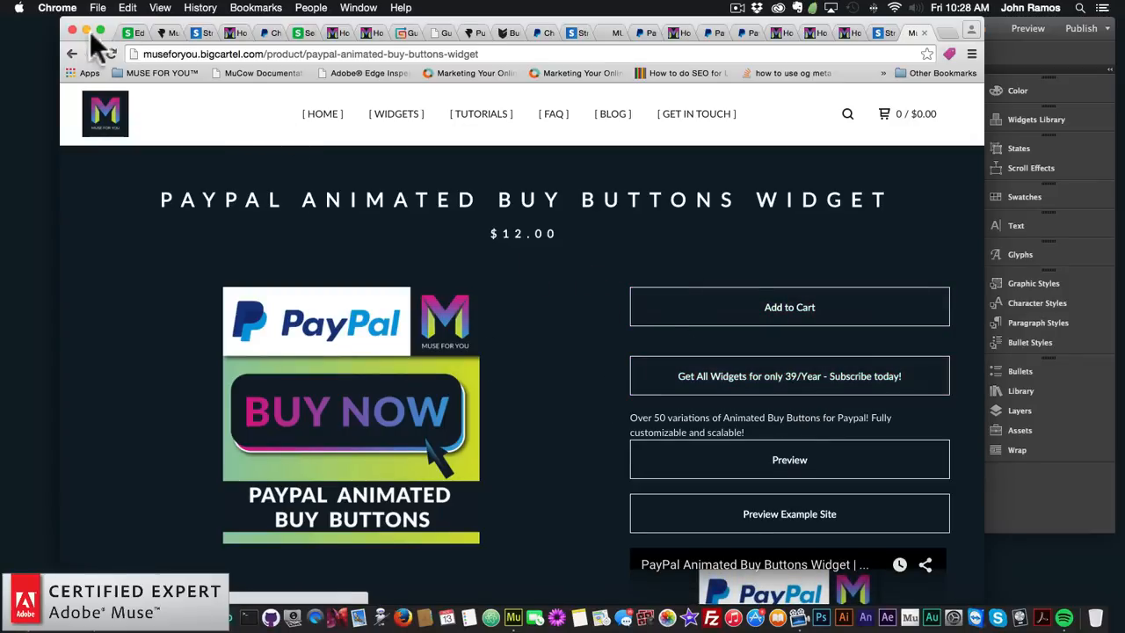
Return to the store listing and look at the Sellfy, Pulley and Gumroad Animated Buy Buttons widgets
click(72, 54)
scroll(593, 421, down, 3)
scroll(587, 405, down, 10)
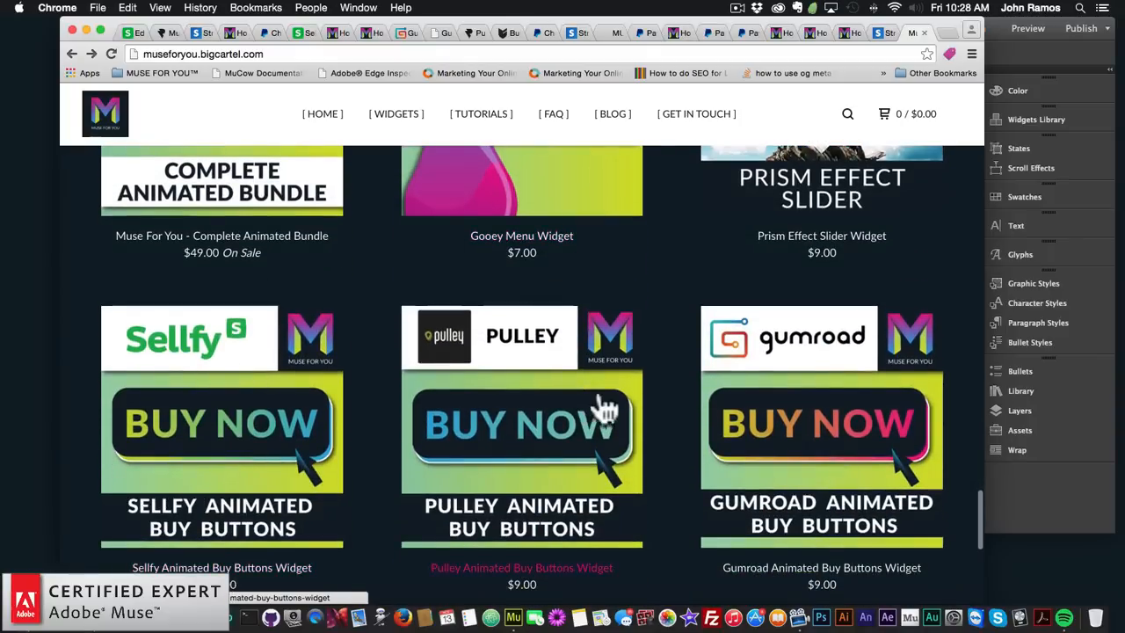
scroll(836, 414, down, 3)
scroll(836, 414, up, 3)
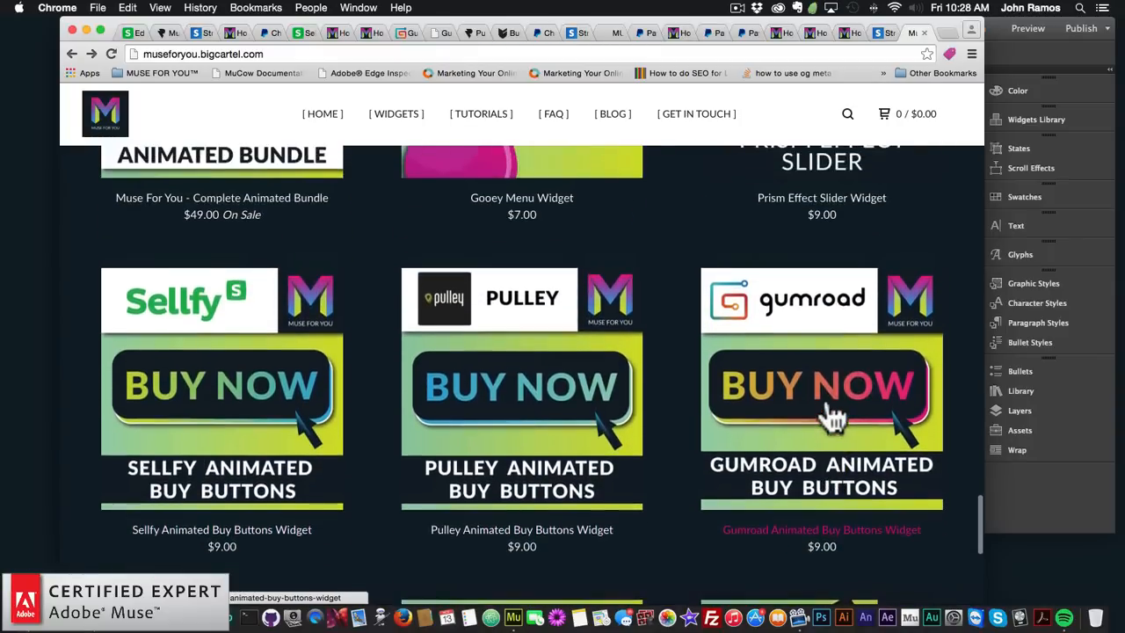